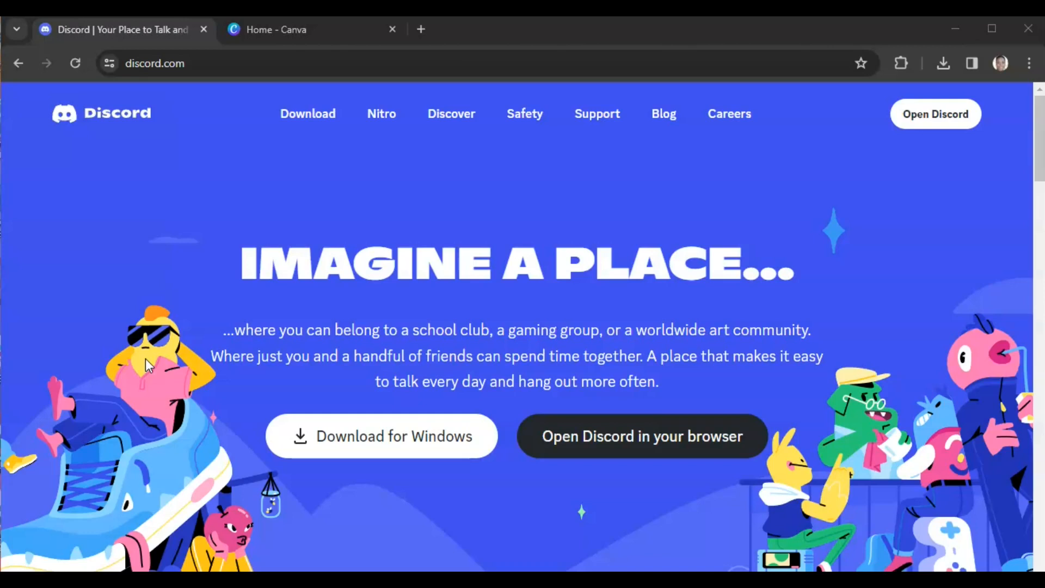
Step: Open Discord's LeJanaroDesigns server and scroll through the generated tie dye clipart images in the general channel
click(951, 121)
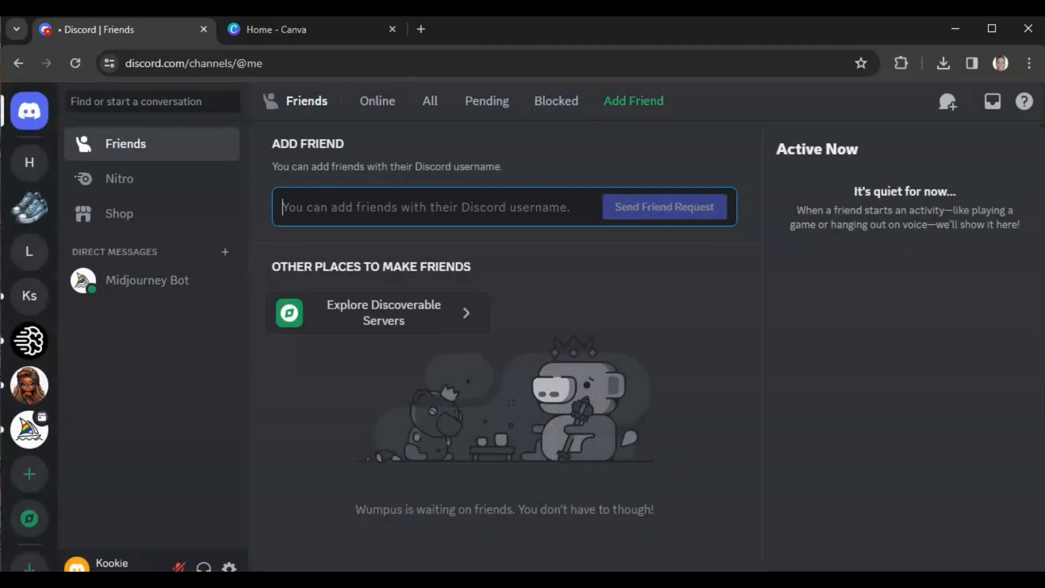
click(30, 255)
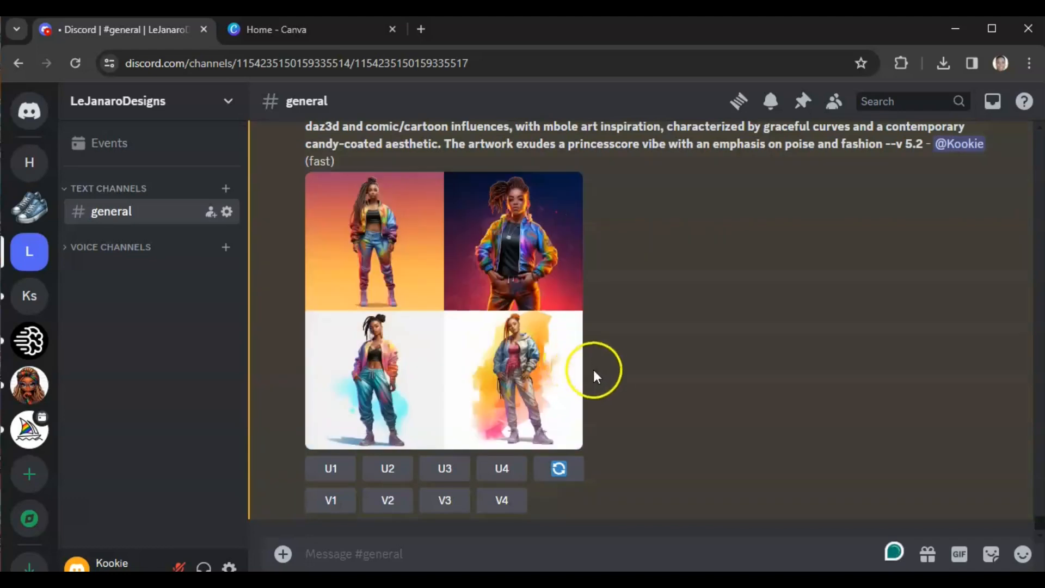
scroll(620, 370, up, 20)
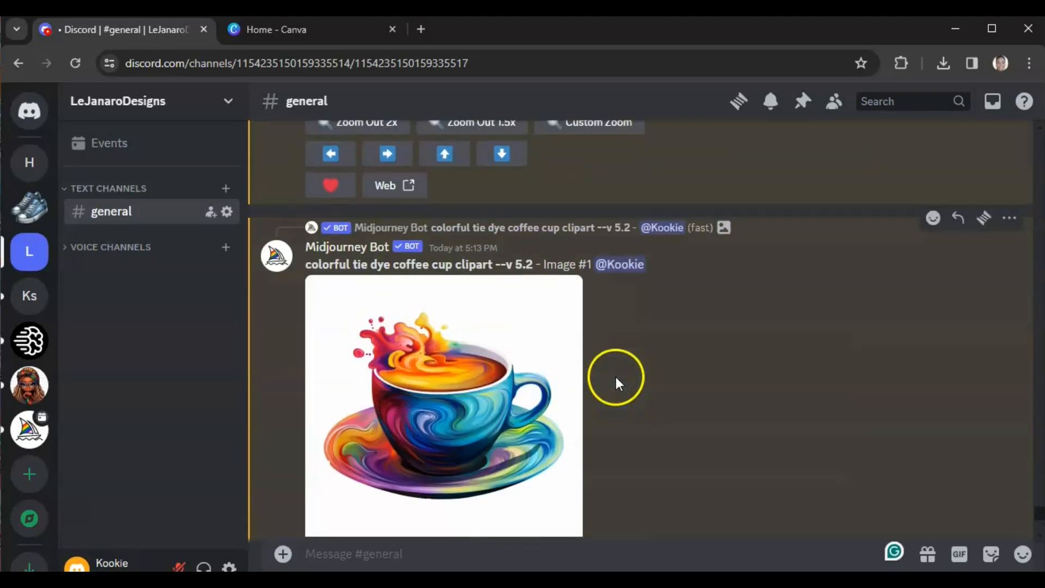
scroll(613, 377, down, 20)
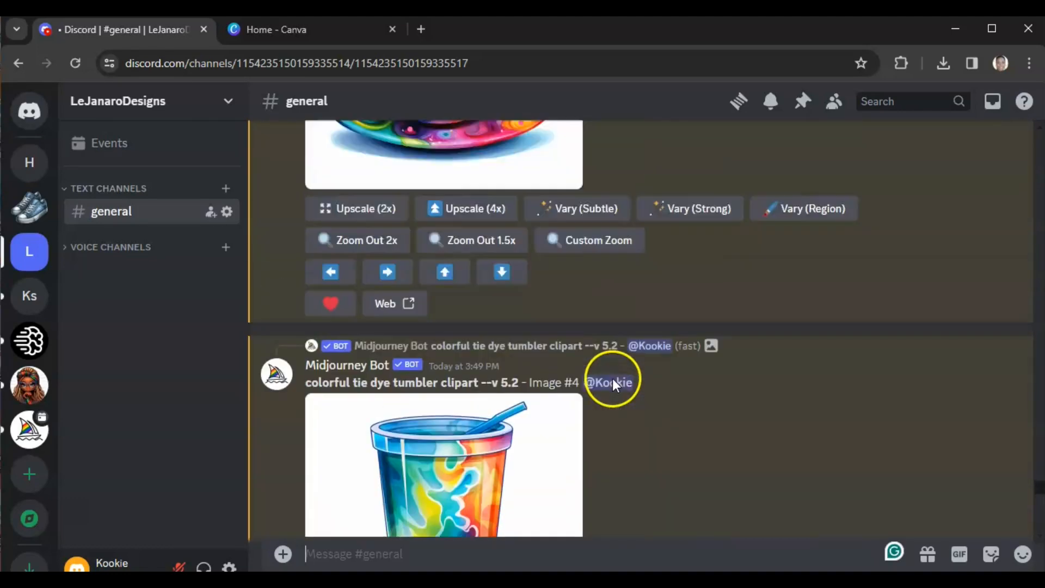
scroll(609, 379, up, 15)
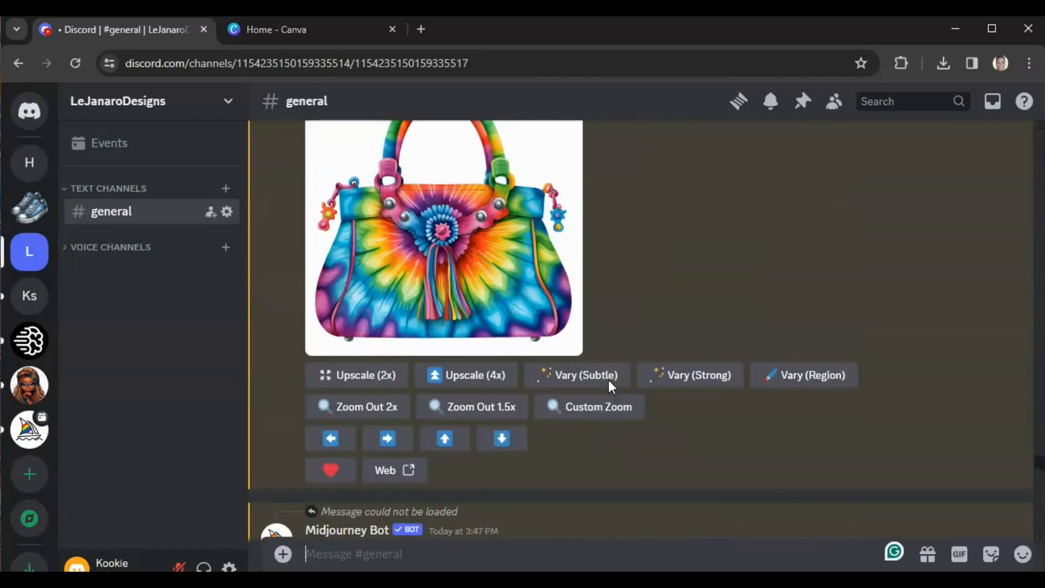
scroll(609, 384, up, 15)
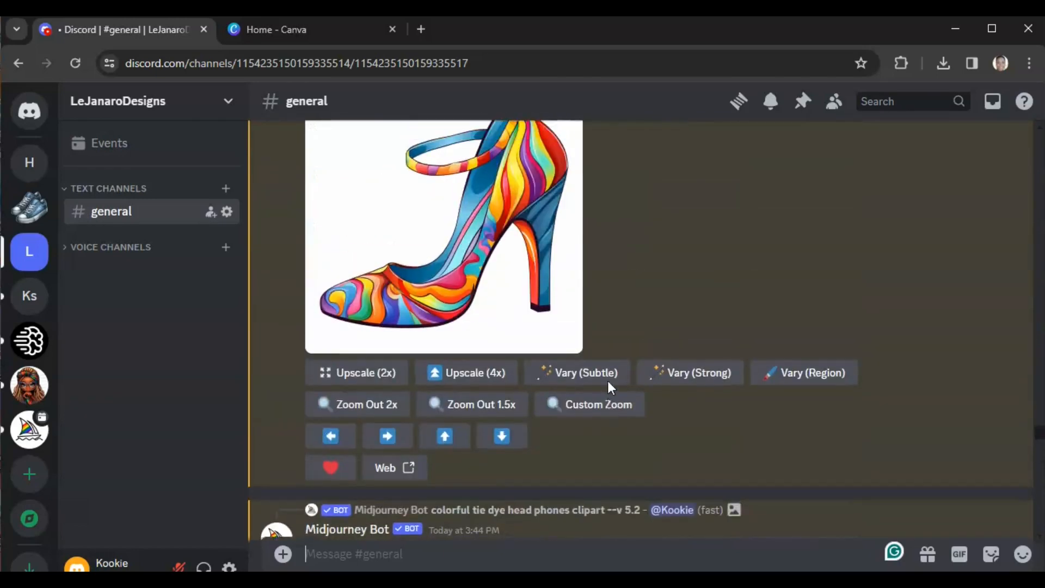
scroll(608, 383, up, 15)
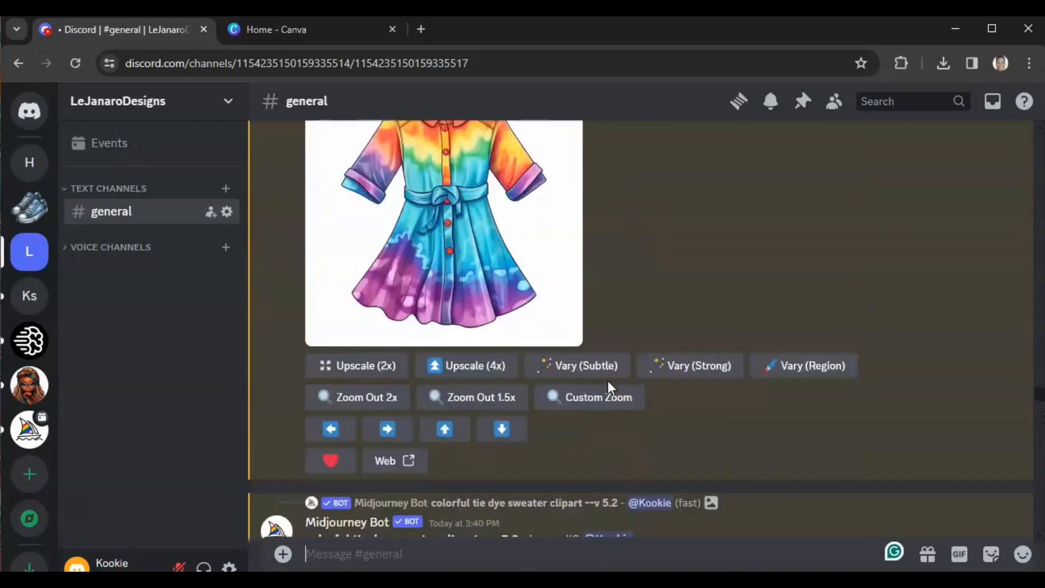
scroll(608, 383, up, 15)
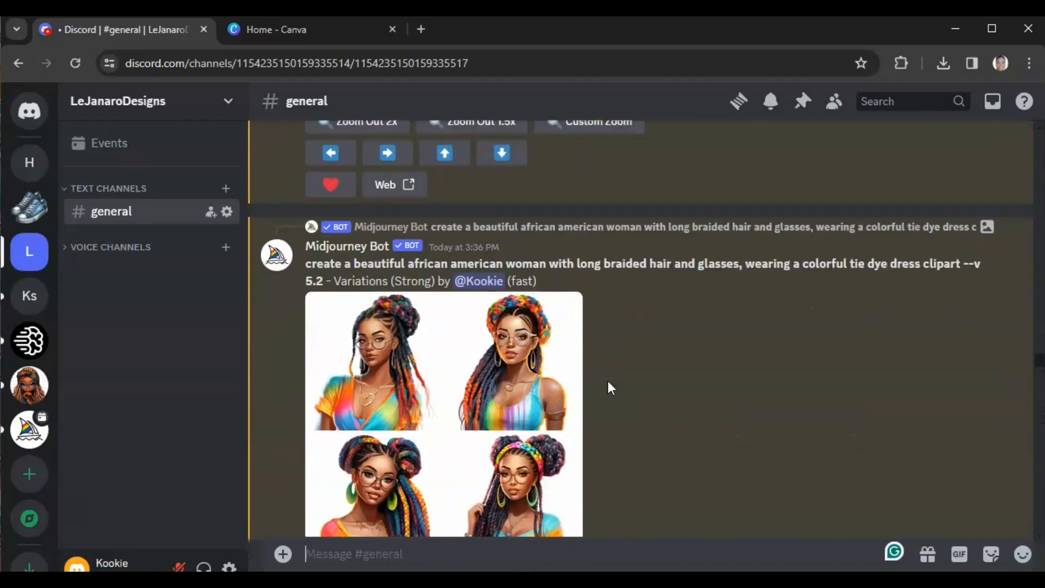
scroll(610, 387, up, 15)
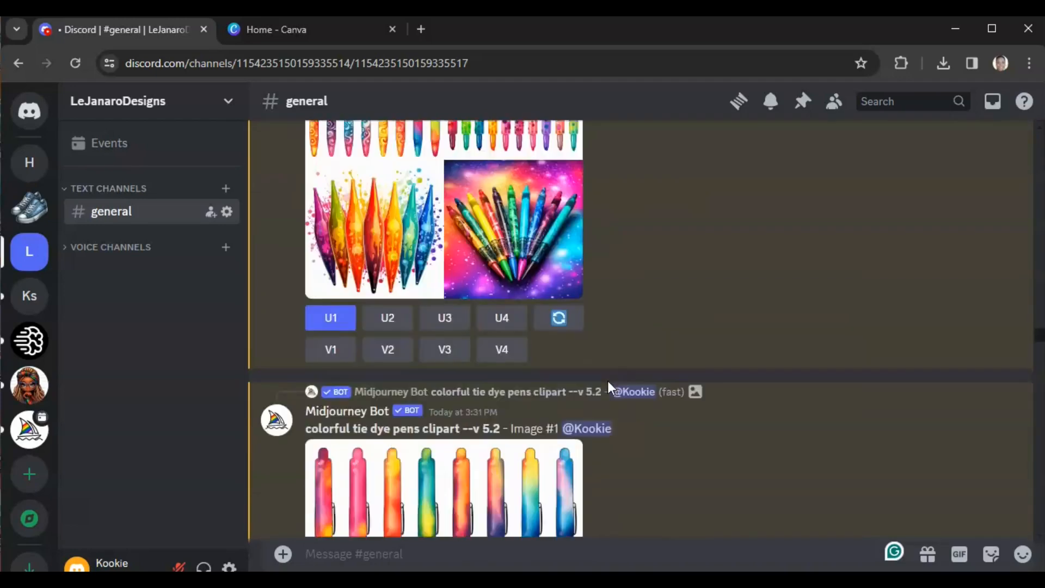
scroll(608, 382, up, 10)
scroll(609, 383, down, 3)
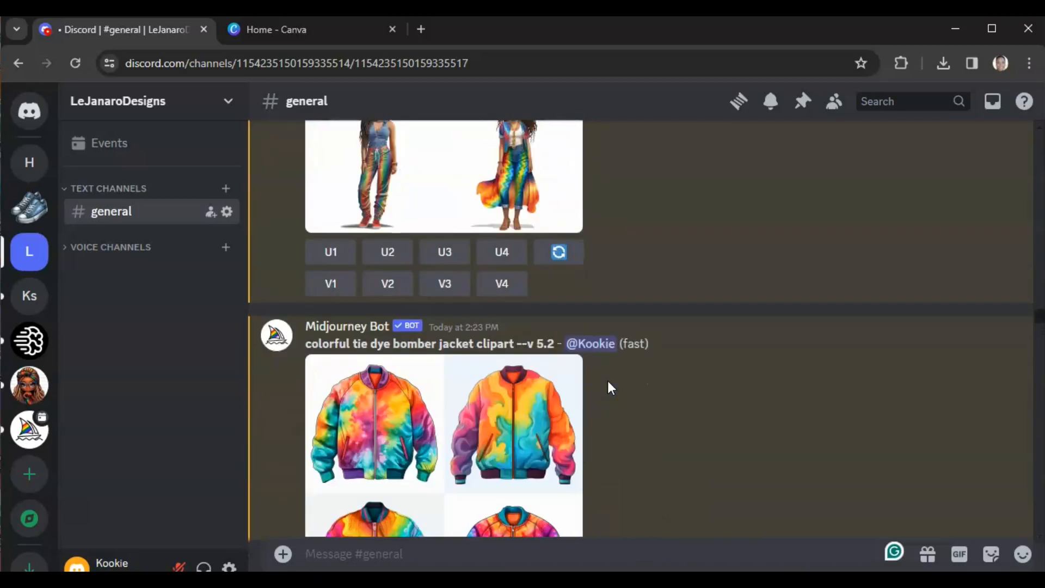
scroll(615, 379, down, 2)
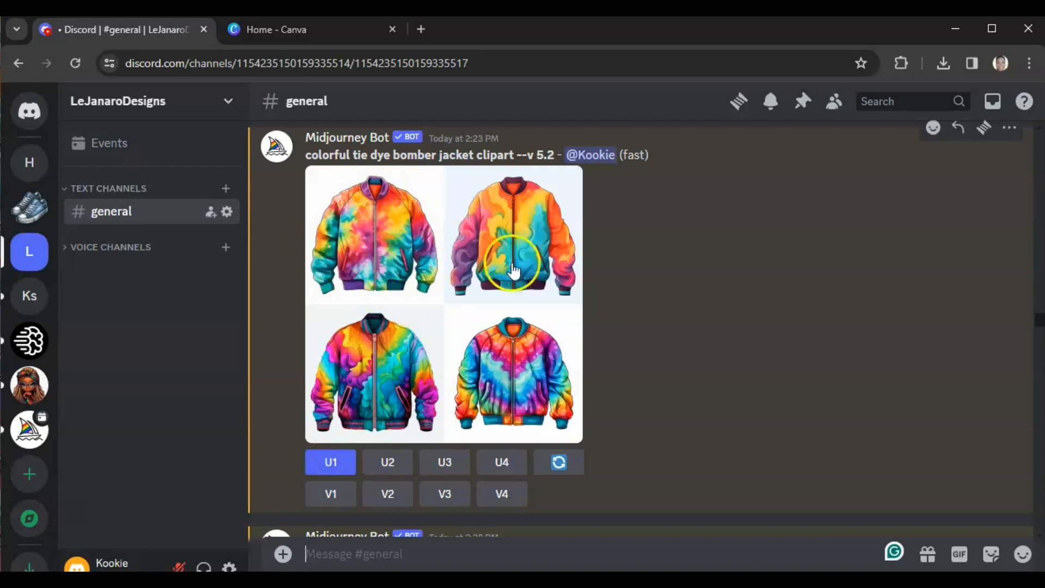
scroll(677, 327, down, 5)
scroll(675, 319, down, 15)
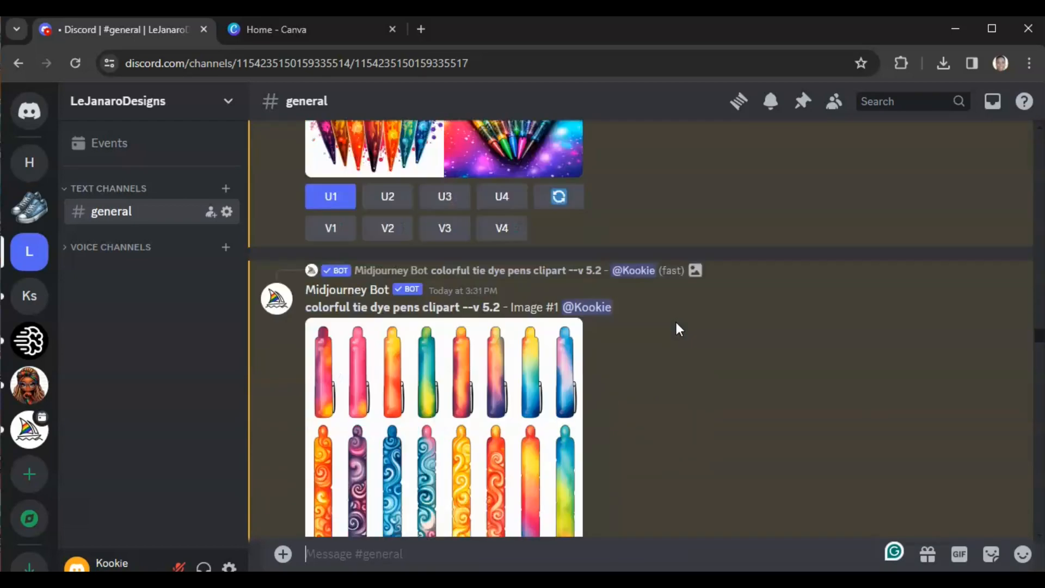
scroll(675, 319, up, 3)
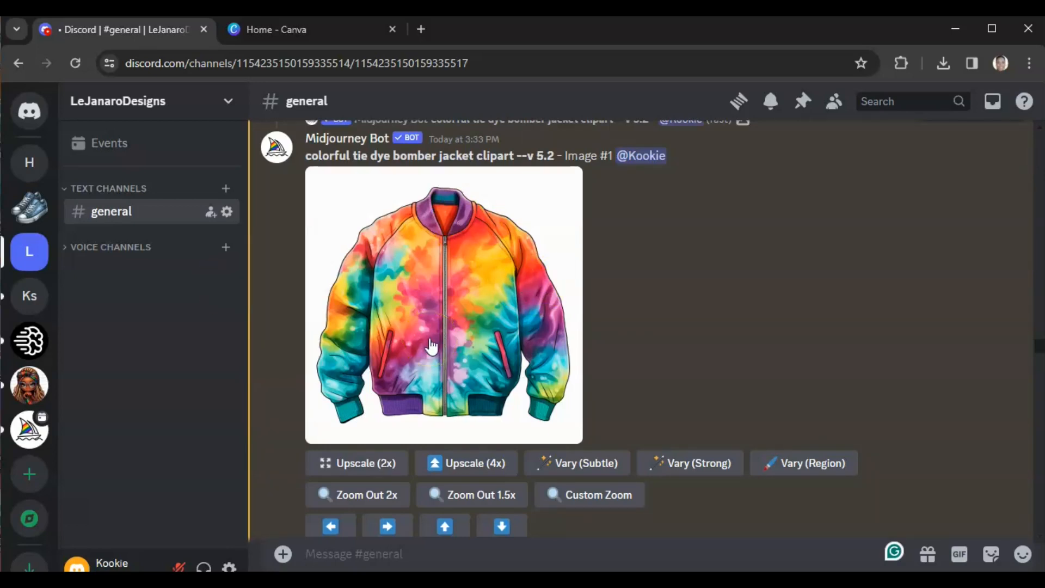
Step: Open the upscaled tie dye bomber jacket image in a browser tab and cancel saving it to the Tie Dye folder
click(430, 311)
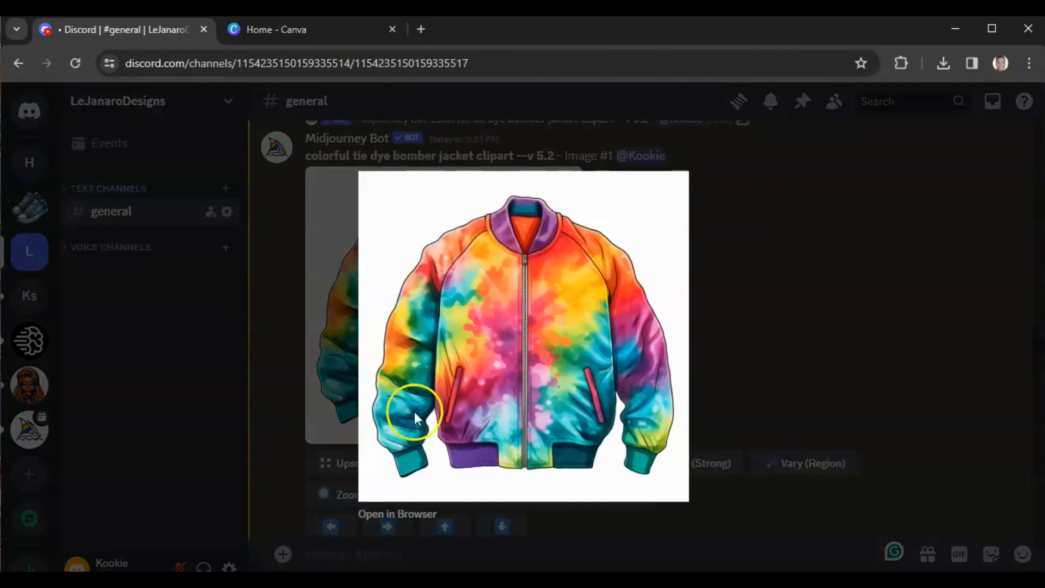
click(394, 517)
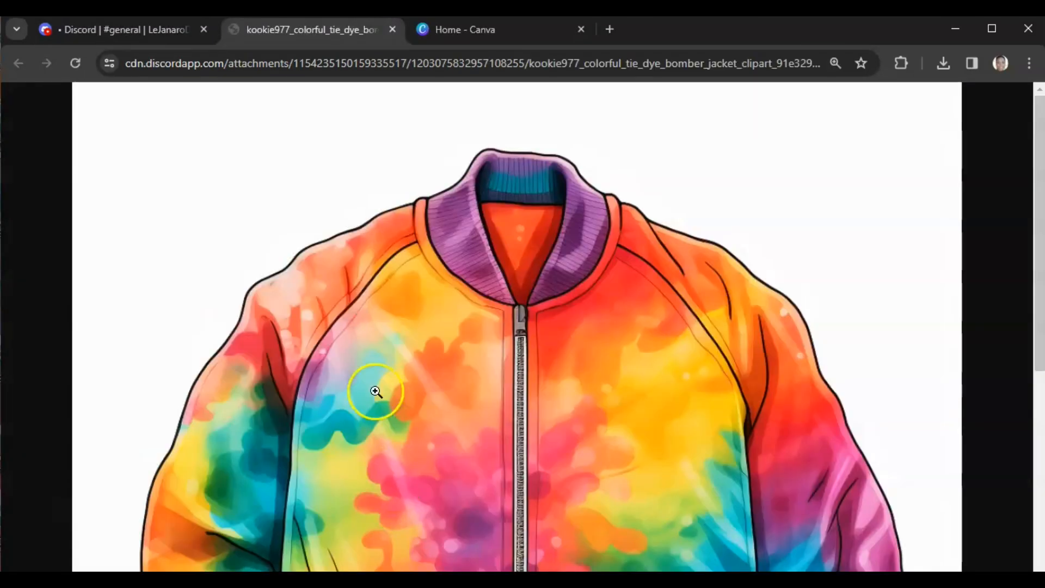
right_click(407, 267)
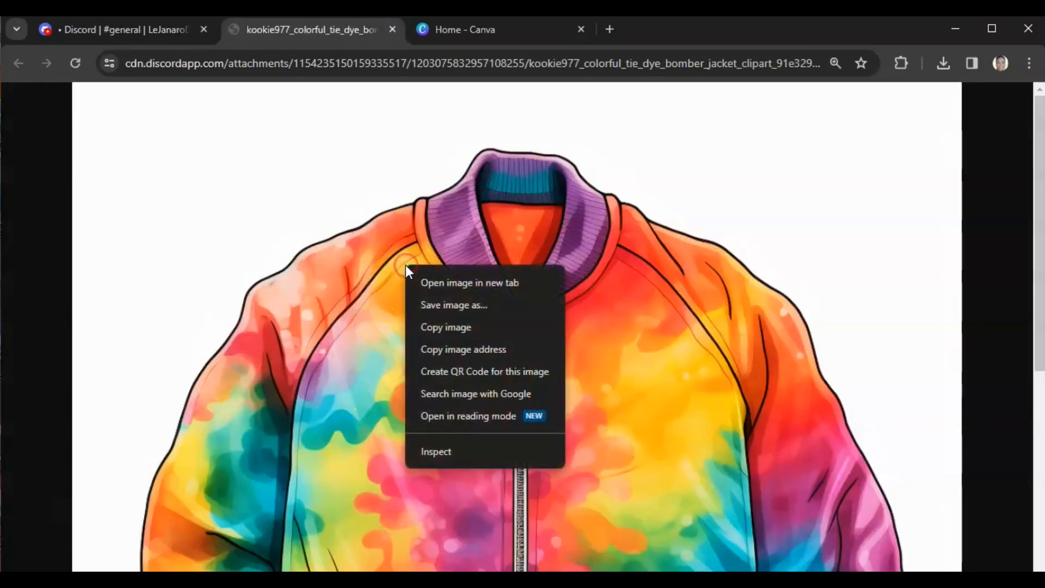
click(418, 305)
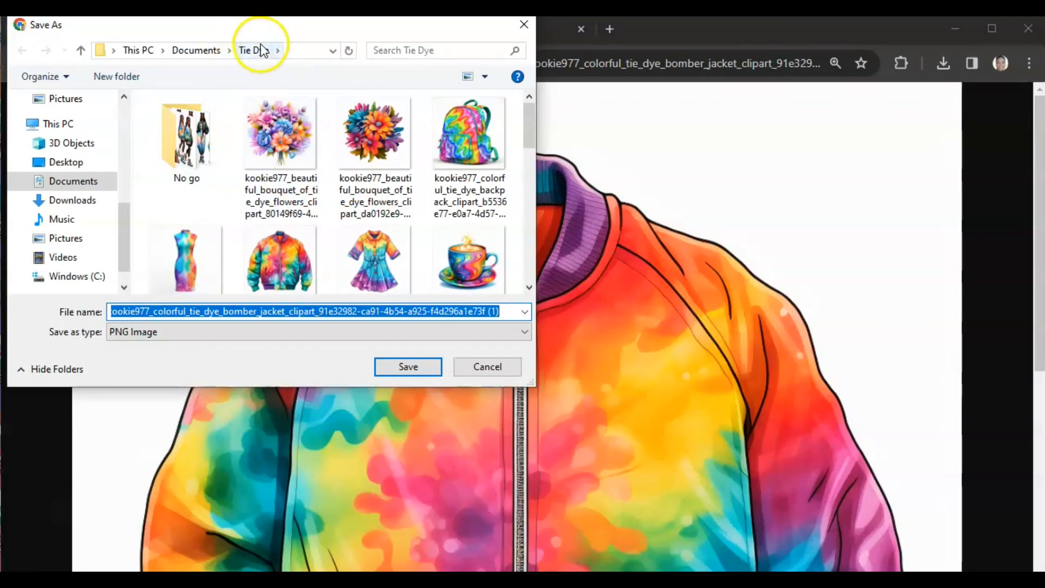
click(480, 364)
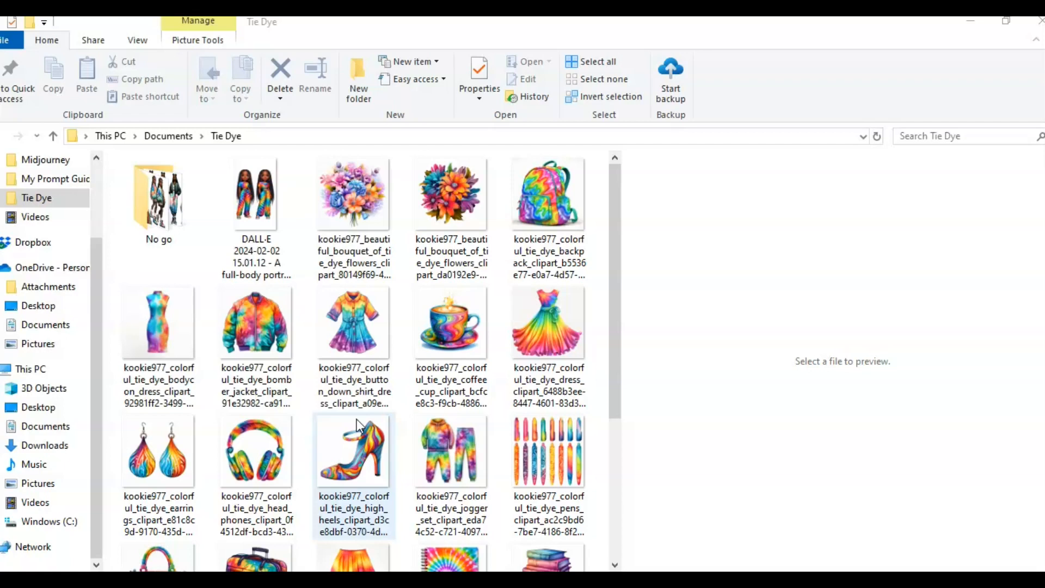
Step: Create a new custom-size design of 1024 × 1024 px
click(140, 419)
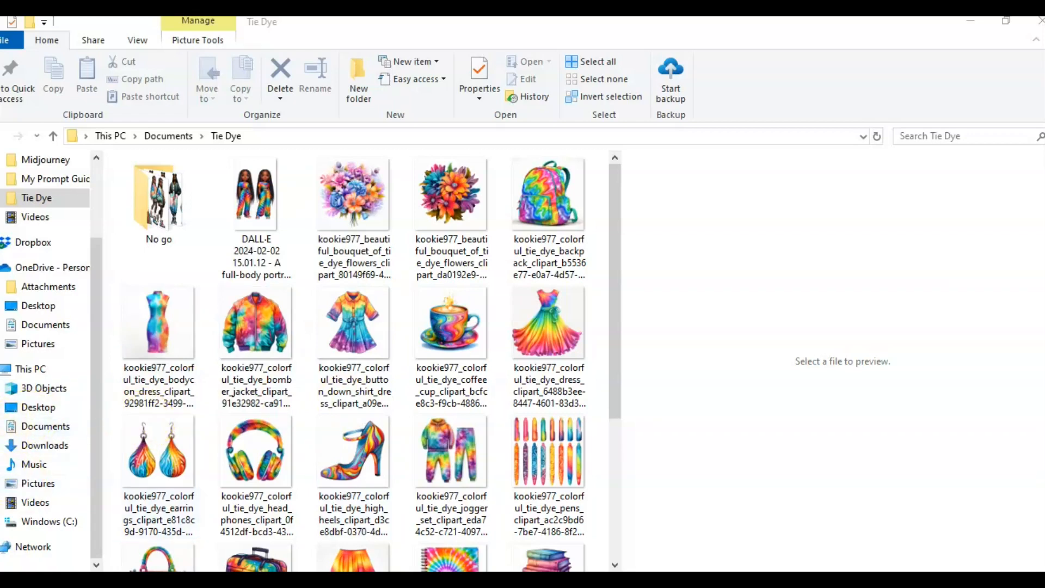
click(303, 226)
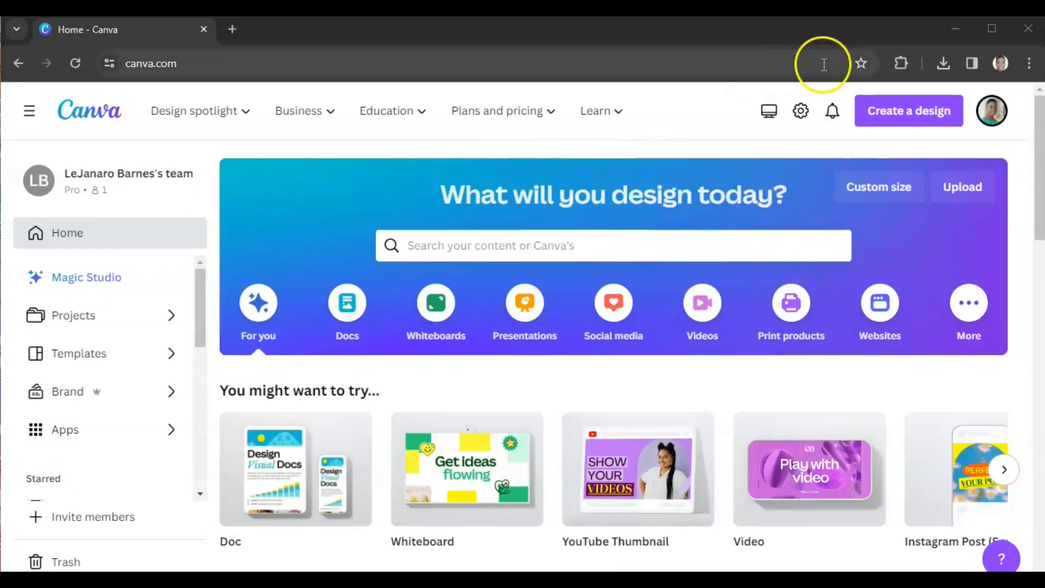
click(925, 122)
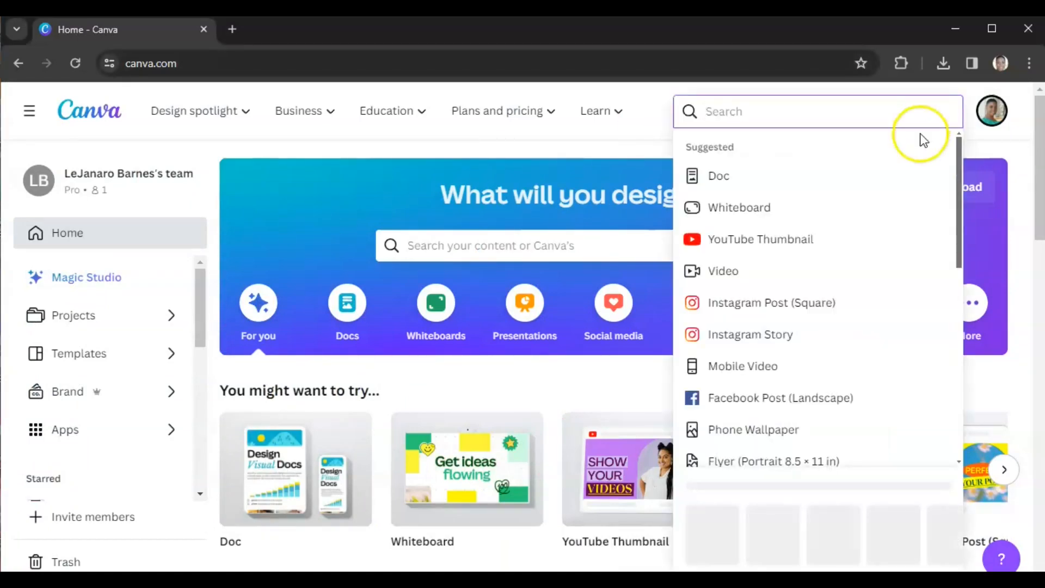
click(703, 540)
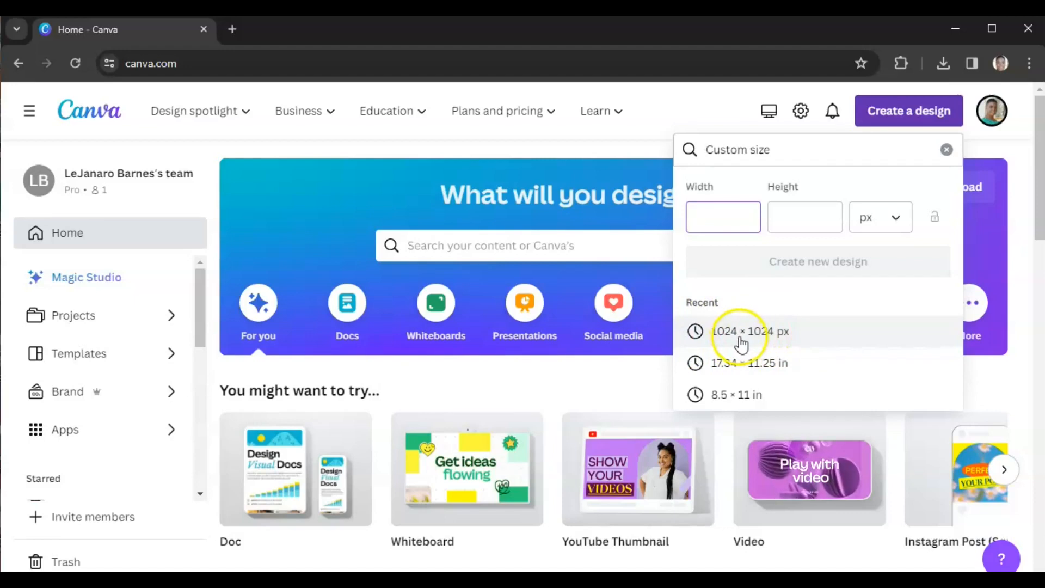
click(721, 223)
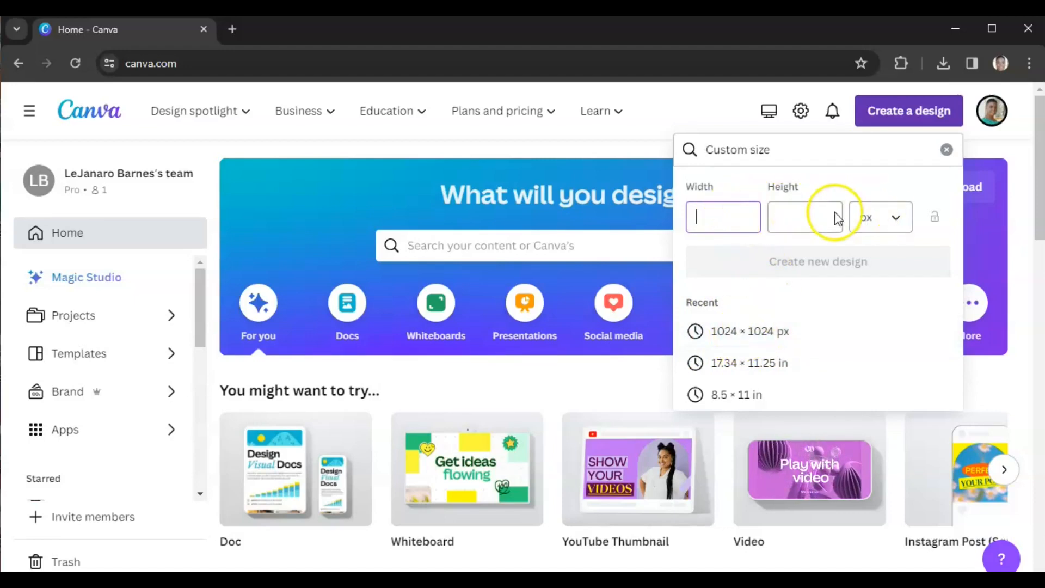
text(1024)
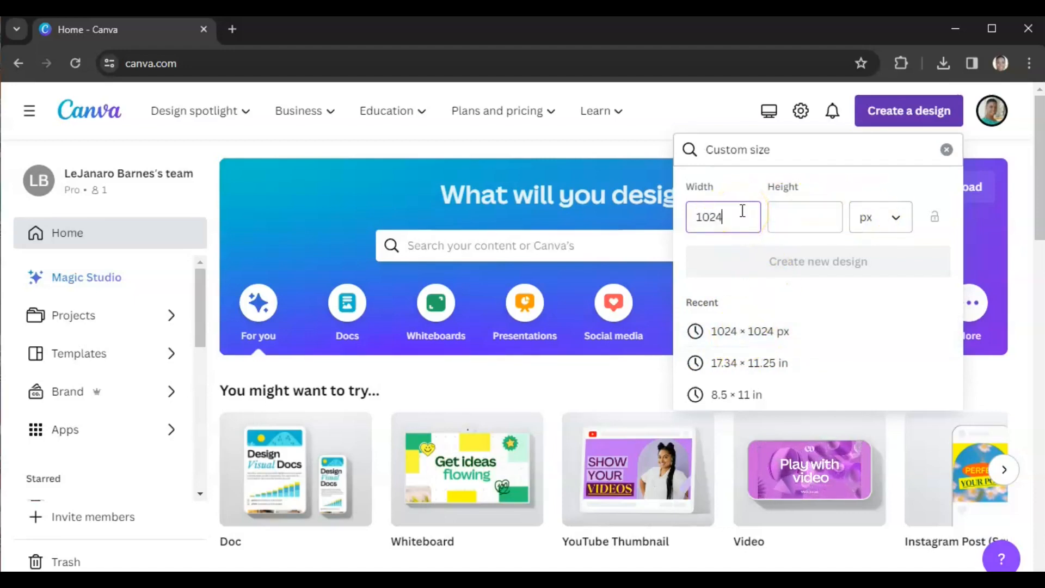
click(784, 214)
text(1024)
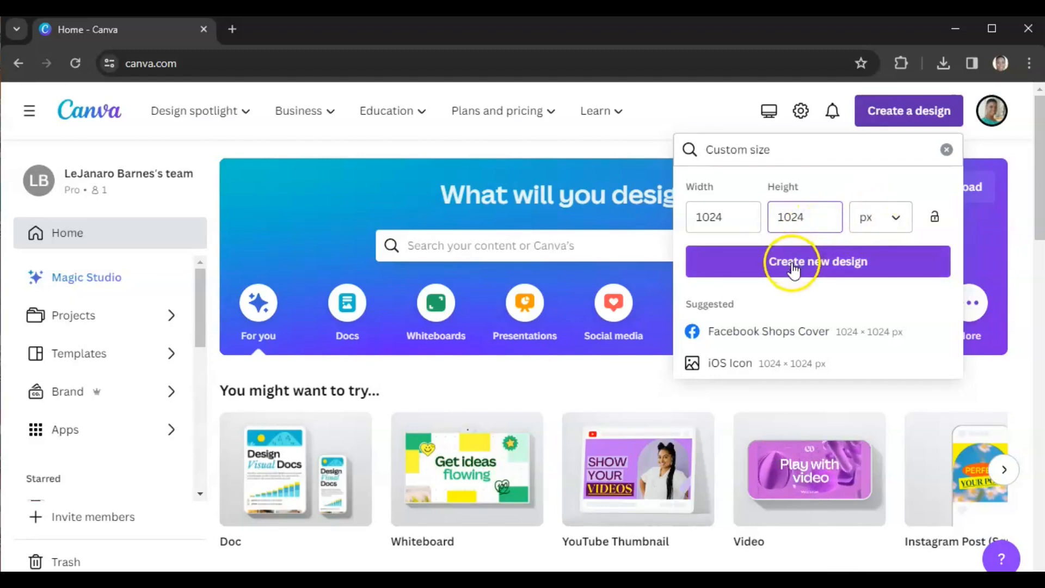
click(794, 269)
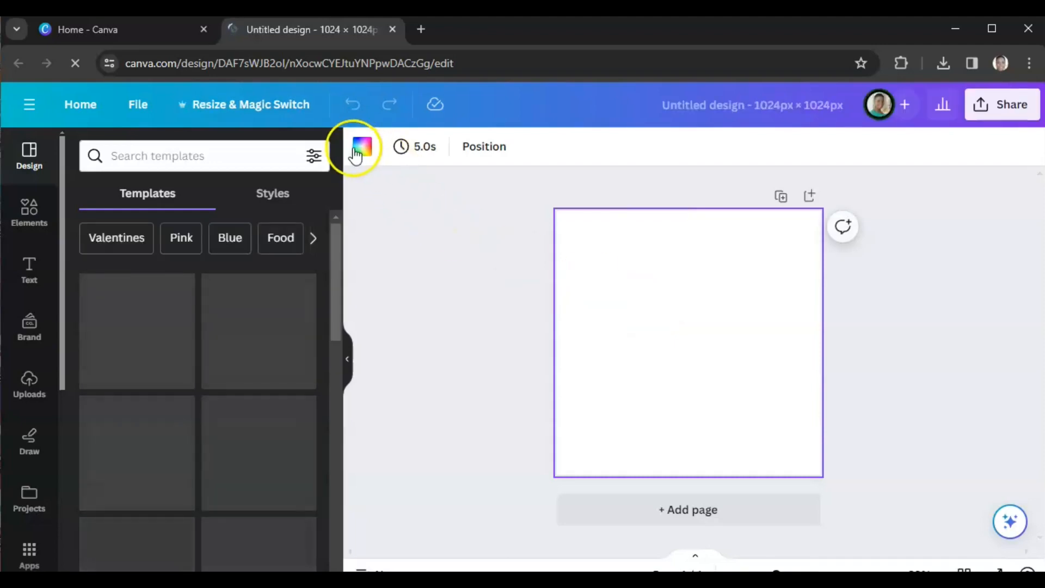
Step: Fill the page background with a solid gray colour
click(362, 146)
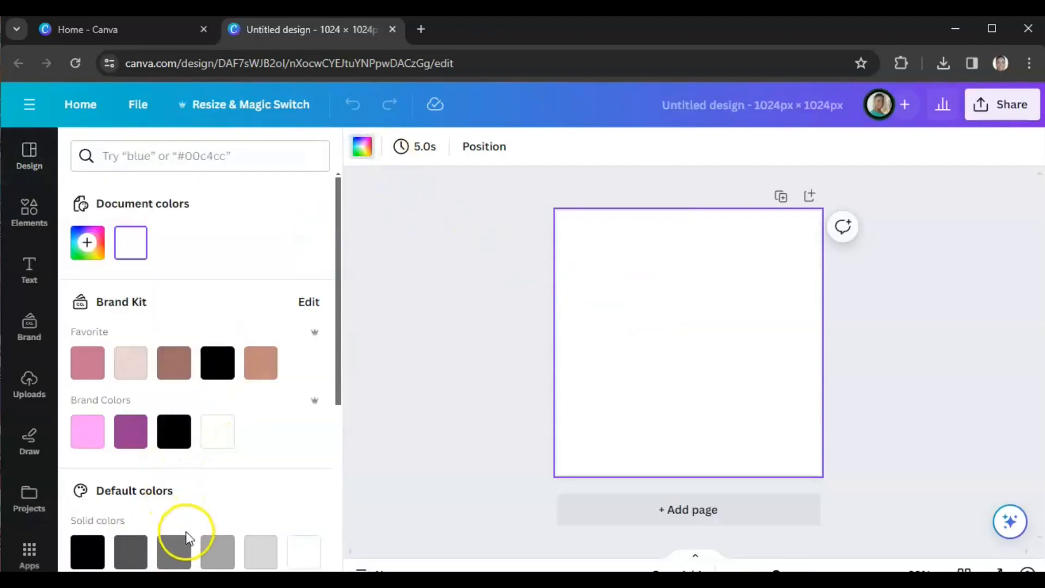
click(173, 551)
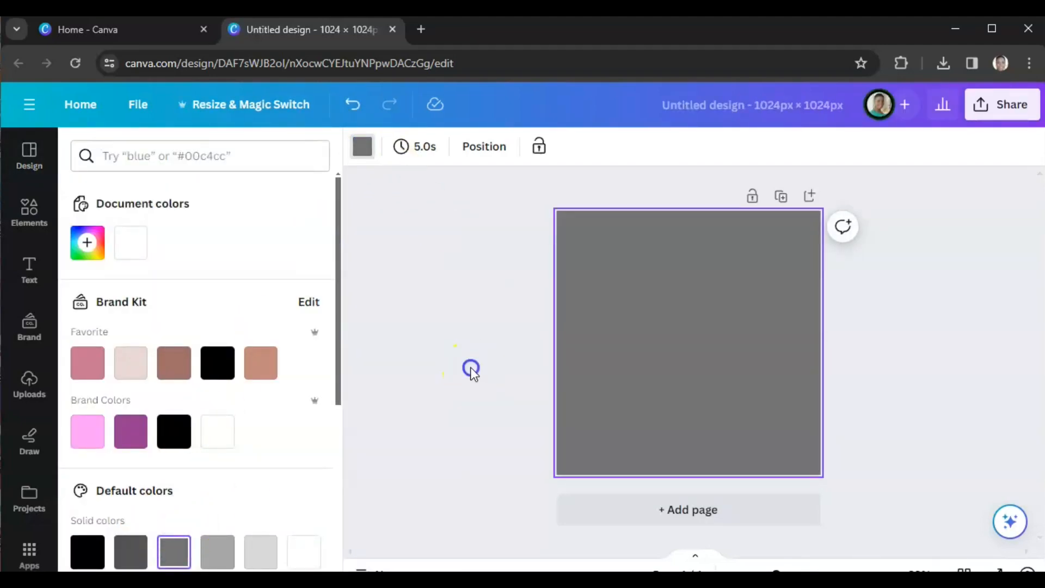
click(471, 367)
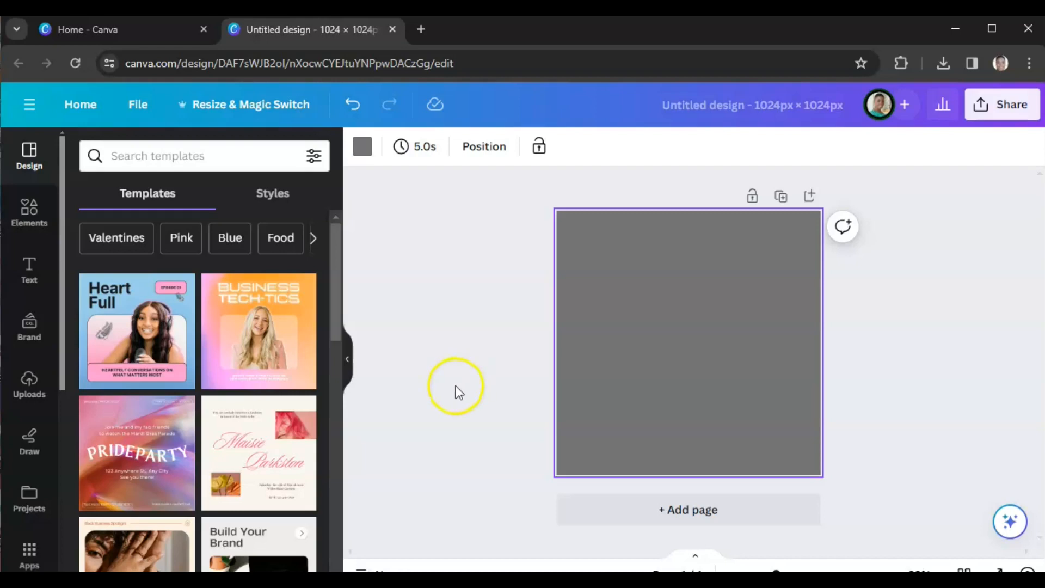
Step: Add nine more pages to the design and switch to the grid view of all pages
click(653, 510)
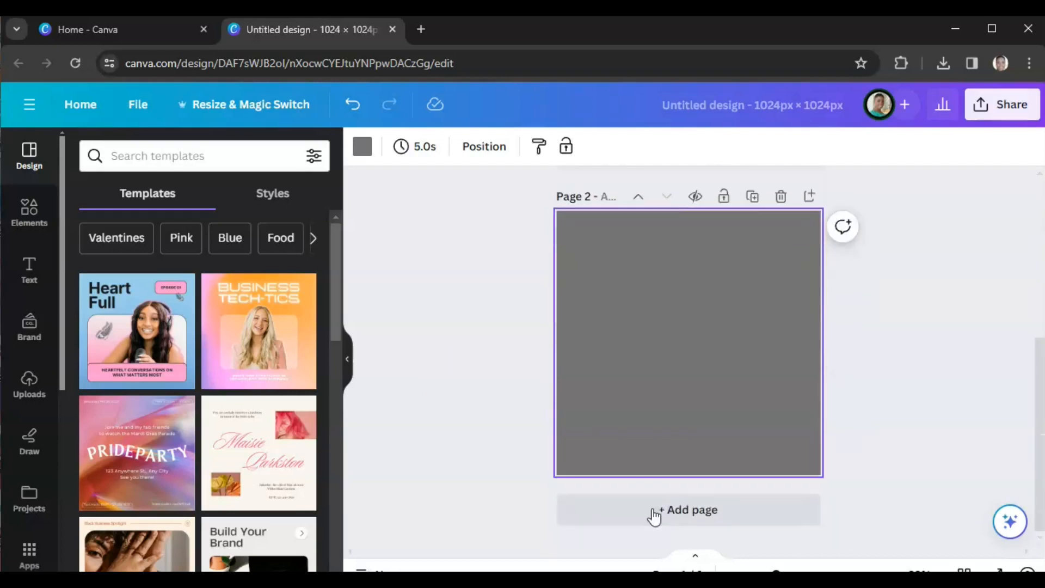
click(652, 508)
click(652, 508)
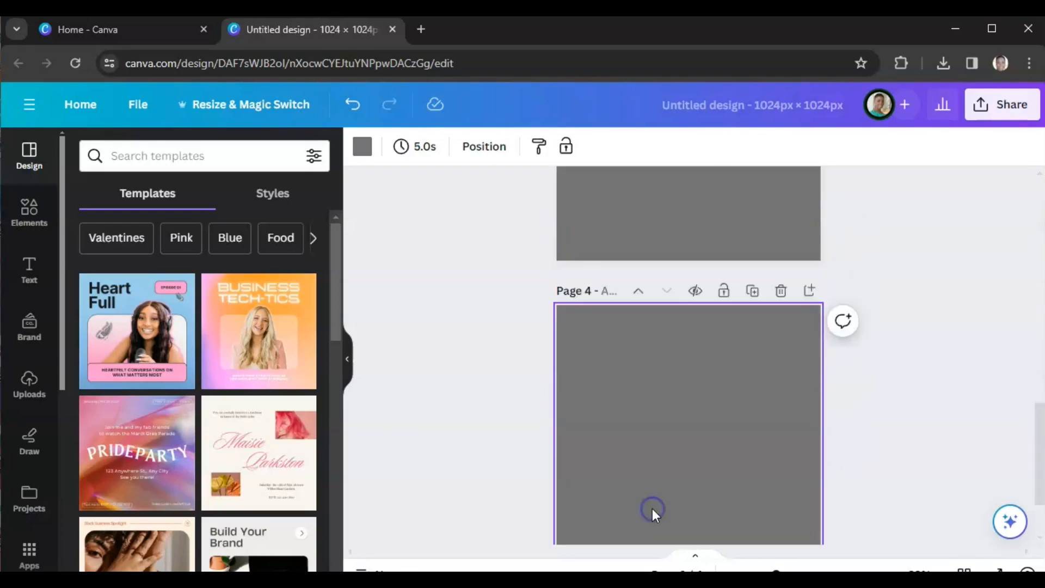
click(652, 508)
click(652, 508)
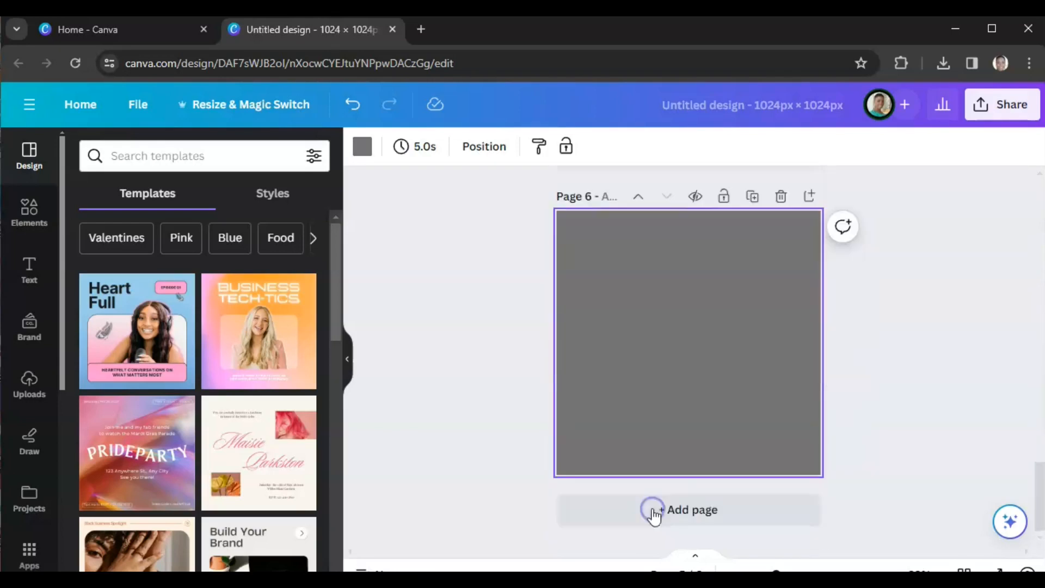
click(652, 508)
click(652, 508)
click(652, 509)
click(652, 508)
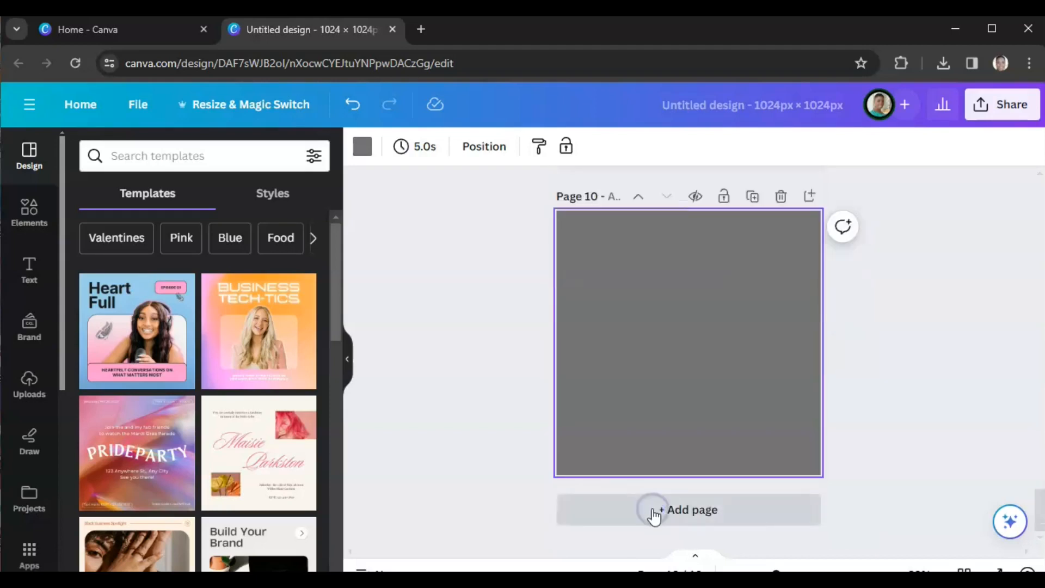
click(894, 547)
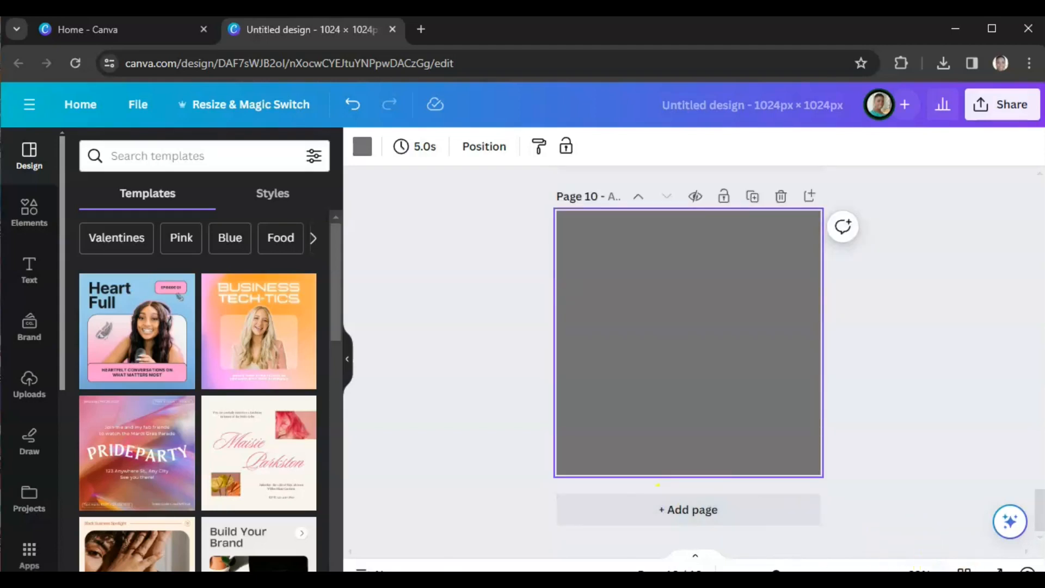
click(964, 568)
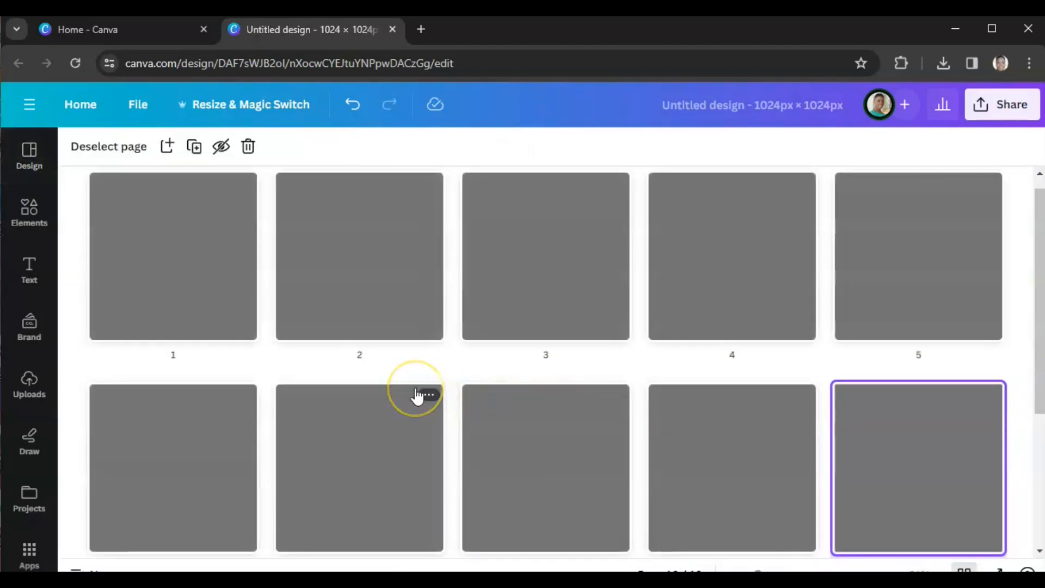
Step: Add ten more pages to the design from the grid view, bringing it to 20 pages
scroll(417, 396, down, 2)
scroll(417, 396, down, 1)
click(164, 463)
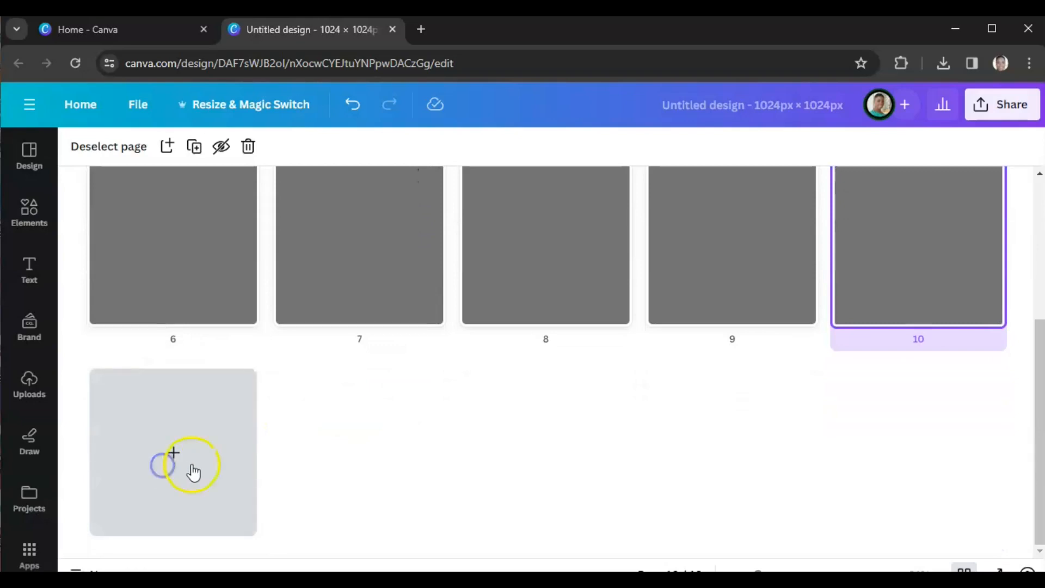
click(328, 463)
click(498, 473)
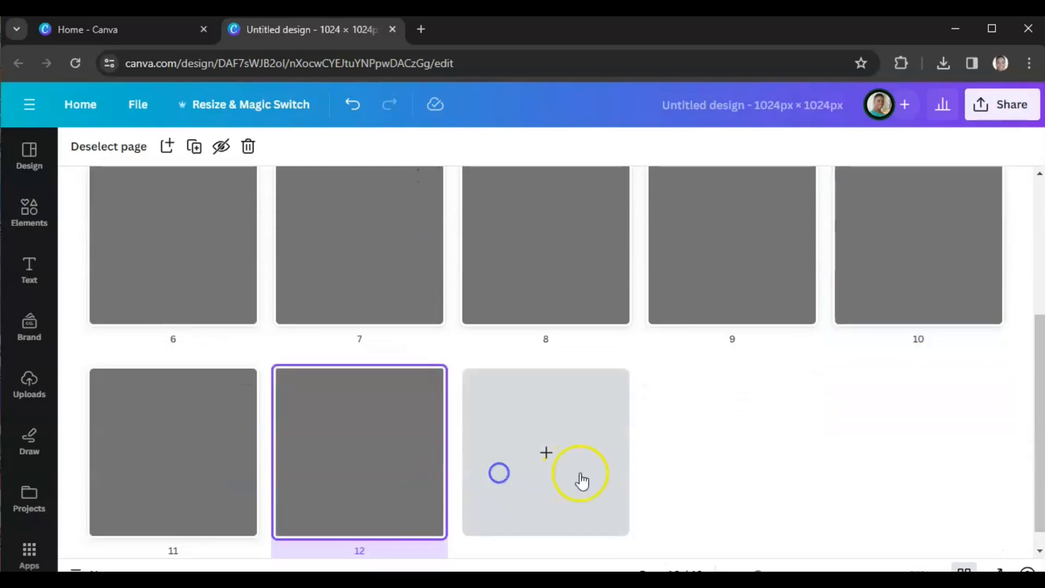
click(717, 479)
click(914, 460)
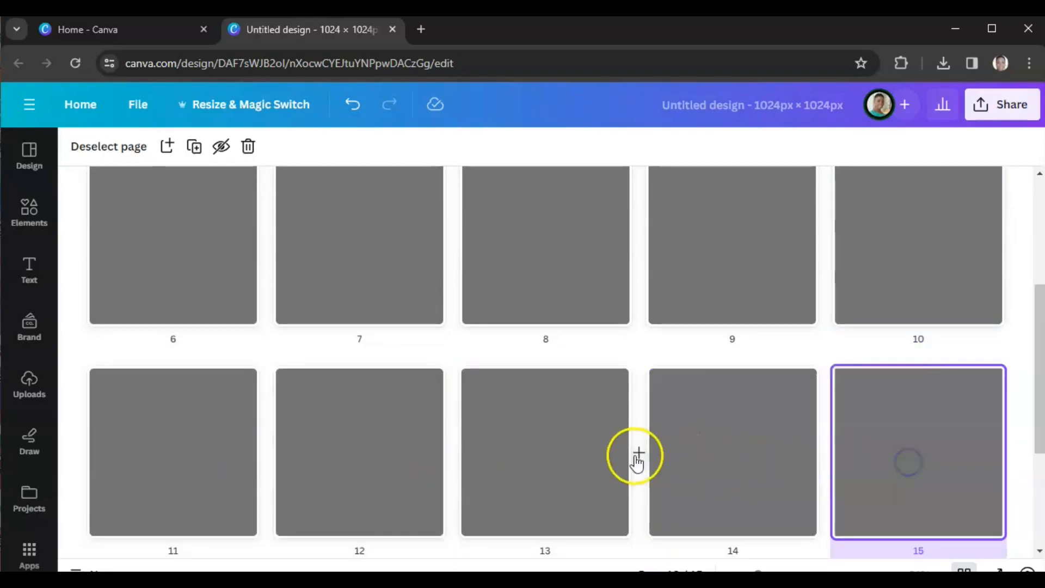
click(156, 427)
click(366, 436)
click(520, 457)
click(730, 465)
click(902, 466)
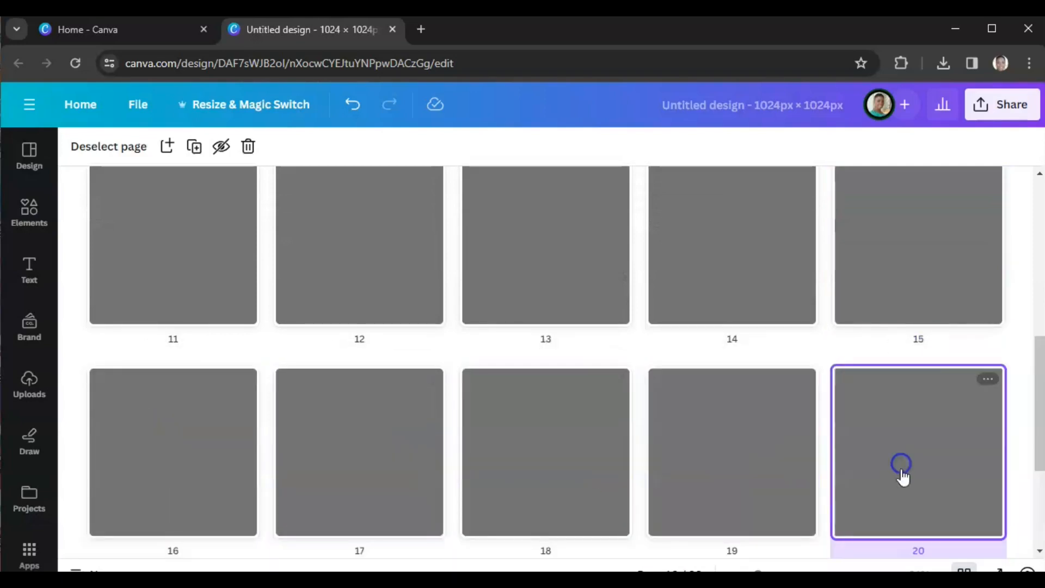
Step: Close the grid view and upload the tie dye images from the Documents > Tie Dye folder
mouse_move(840, 465)
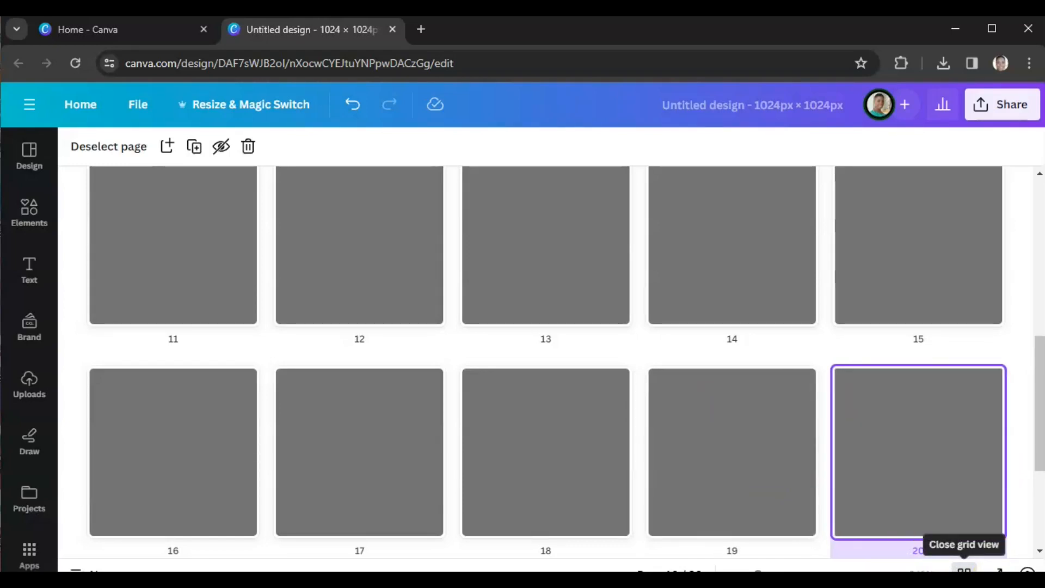
click(964, 569)
scroll(440, 382, up, 10)
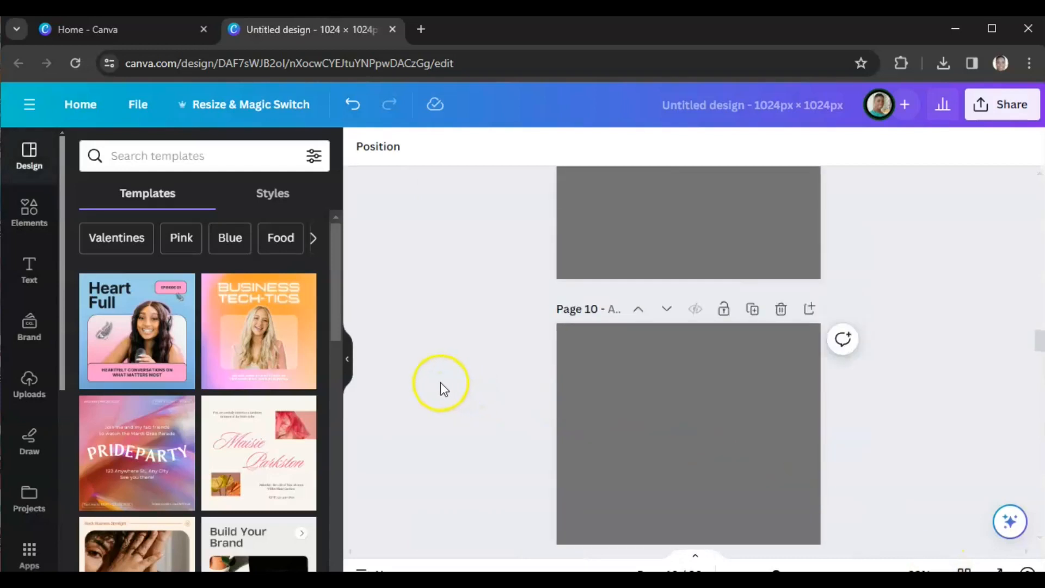
scroll(439, 382, up, 15)
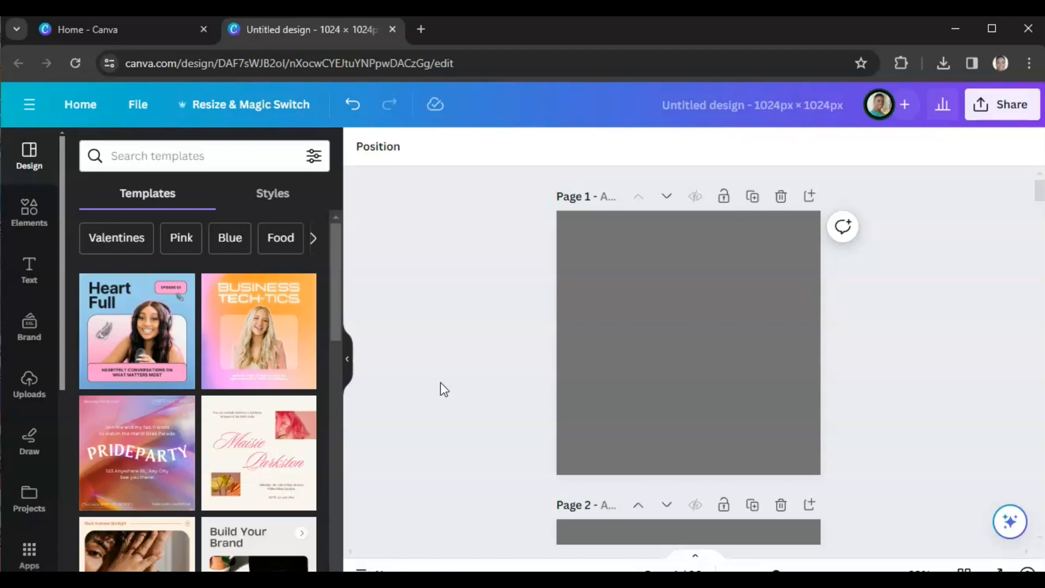
click(33, 388)
click(205, 194)
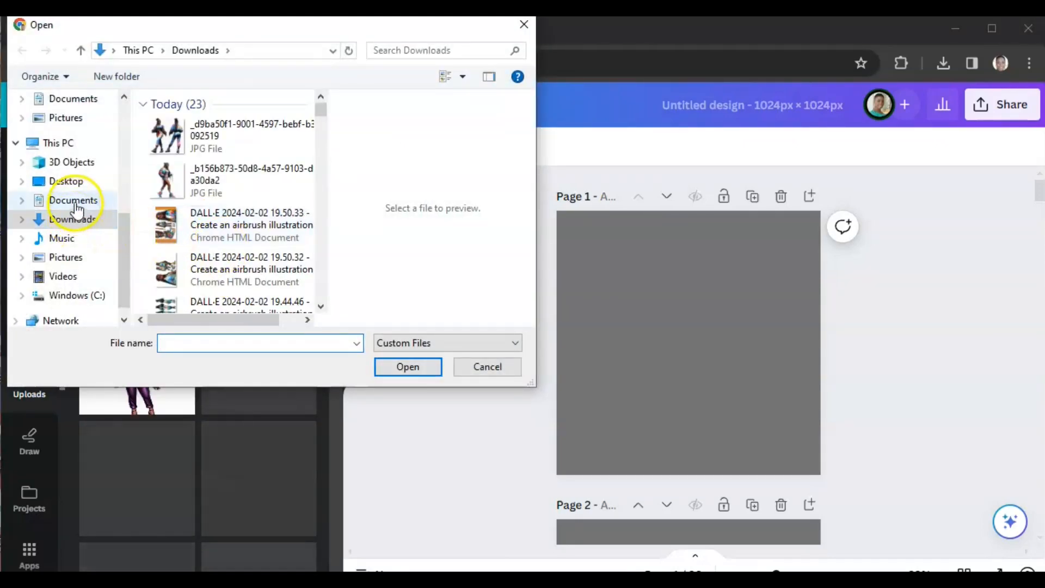
scroll(76, 209, up, 3)
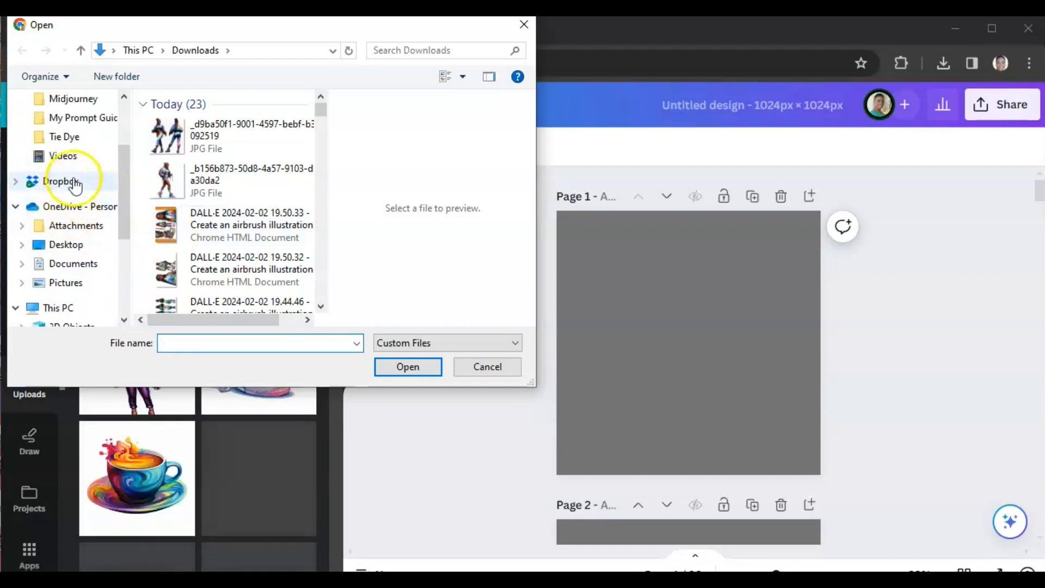
click(68, 137)
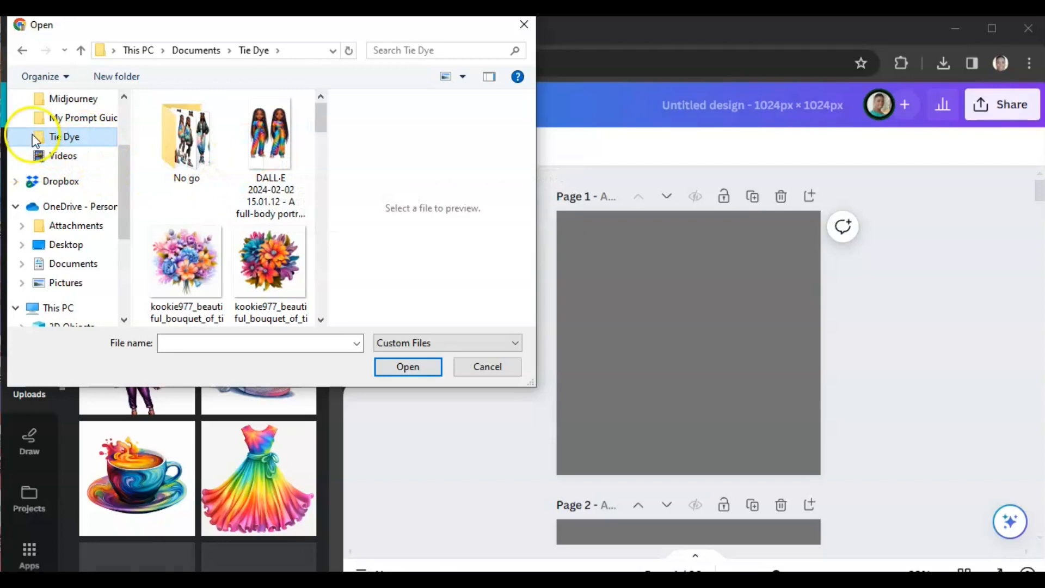
click(263, 139)
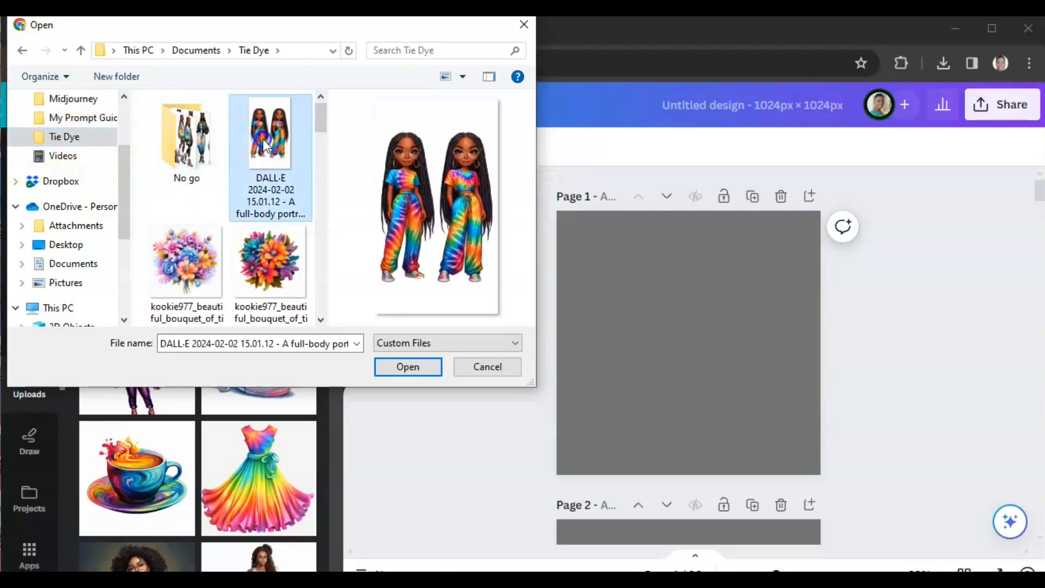
scroll(252, 248, down, 5)
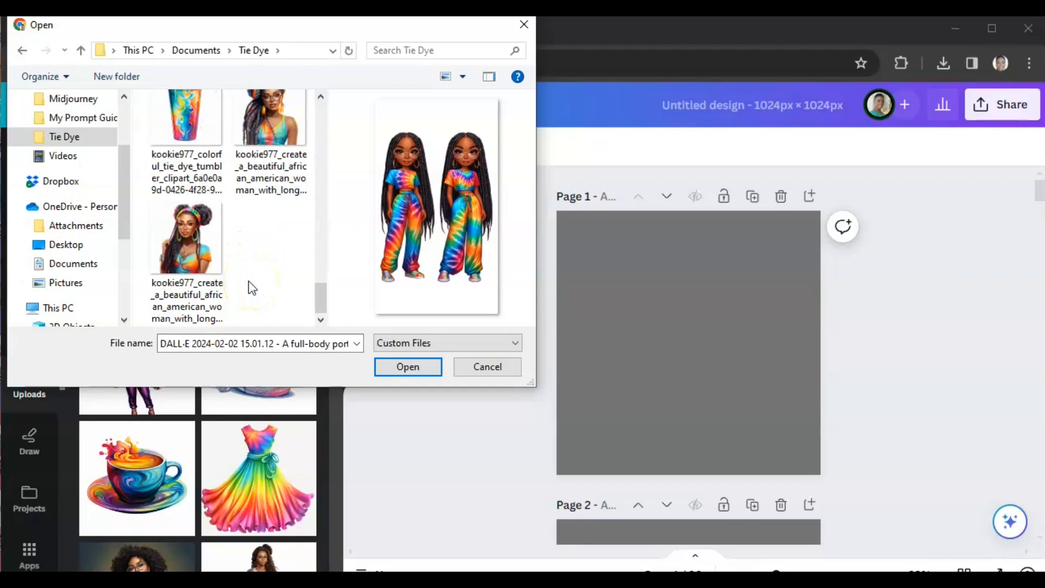
shift+click(192, 255)
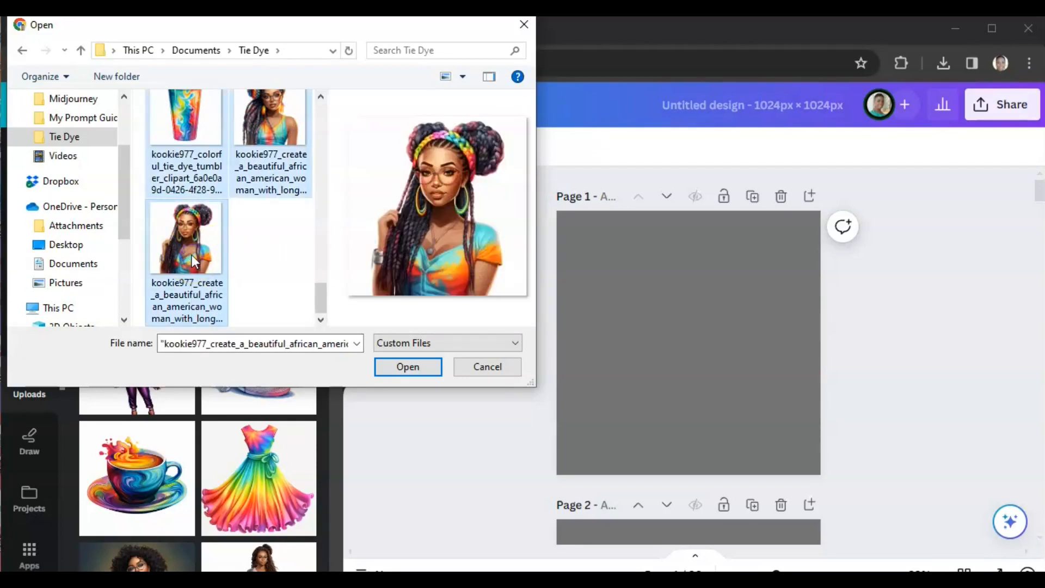
scroll(240, 254, up, 4)
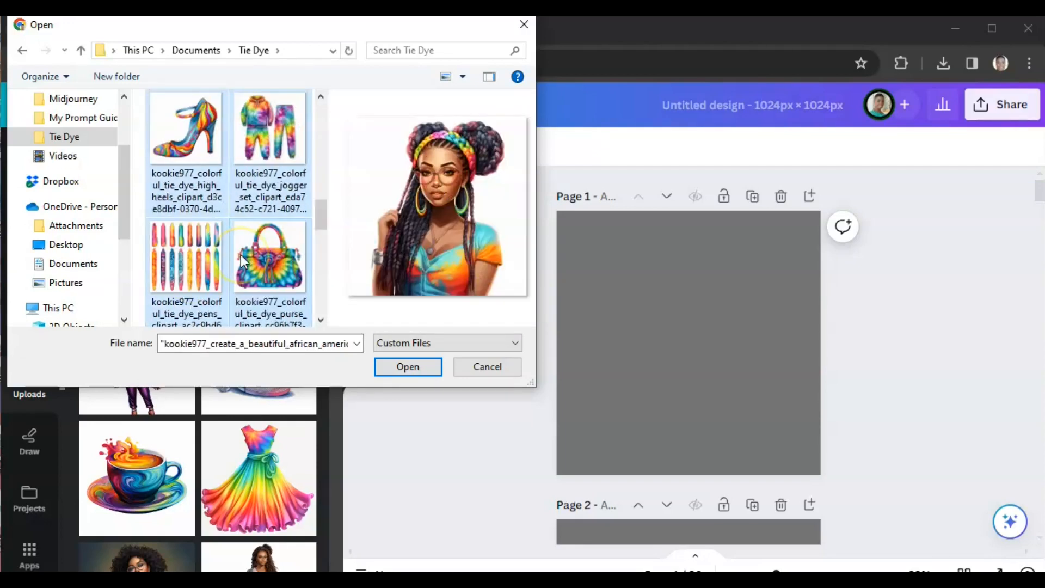
click(398, 372)
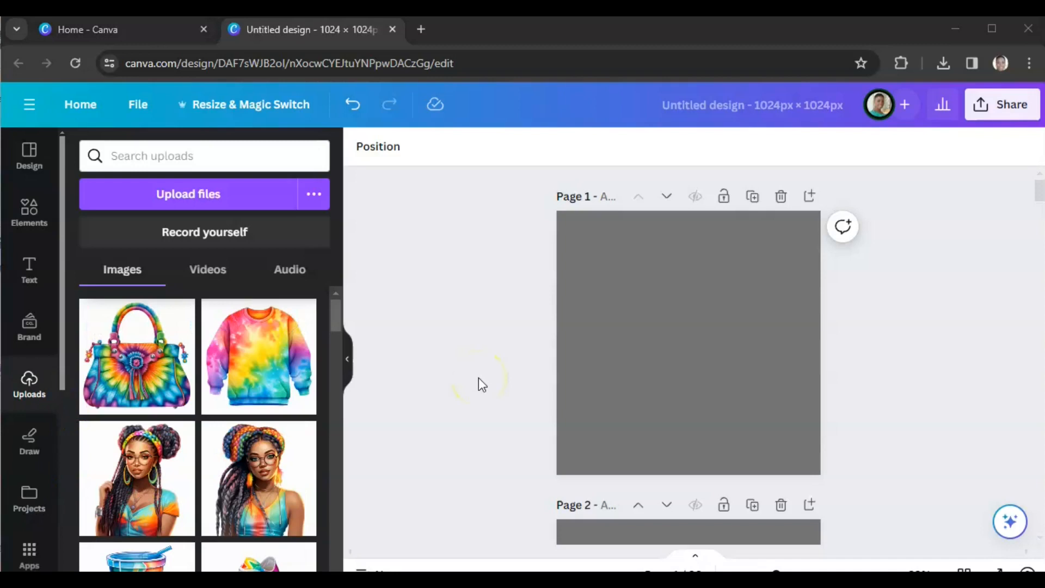
Step: Place the tie dye handbag image on page 1 and enlarge it to fill the page
click(652, 344)
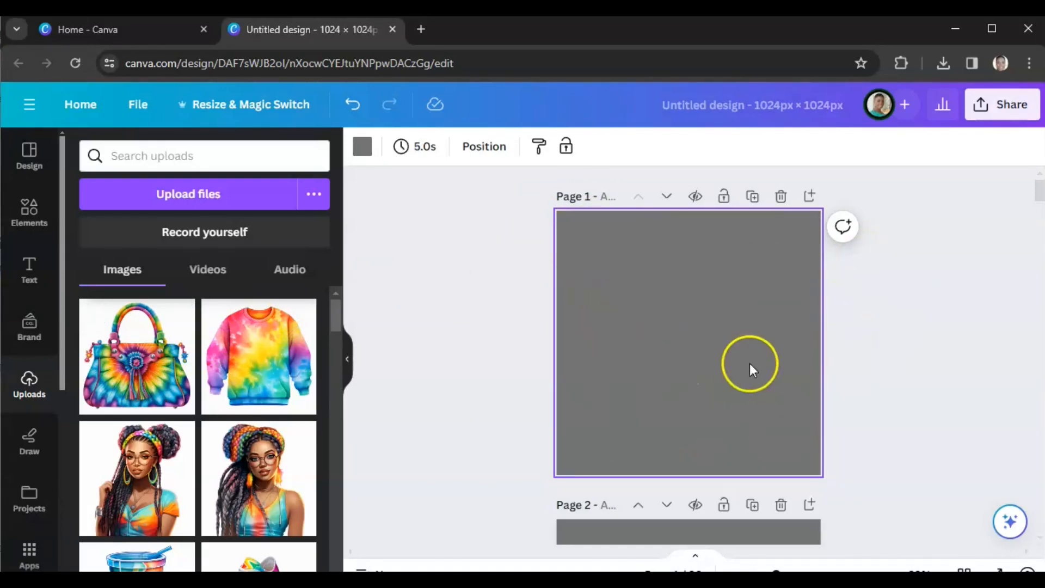
click(150, 386)
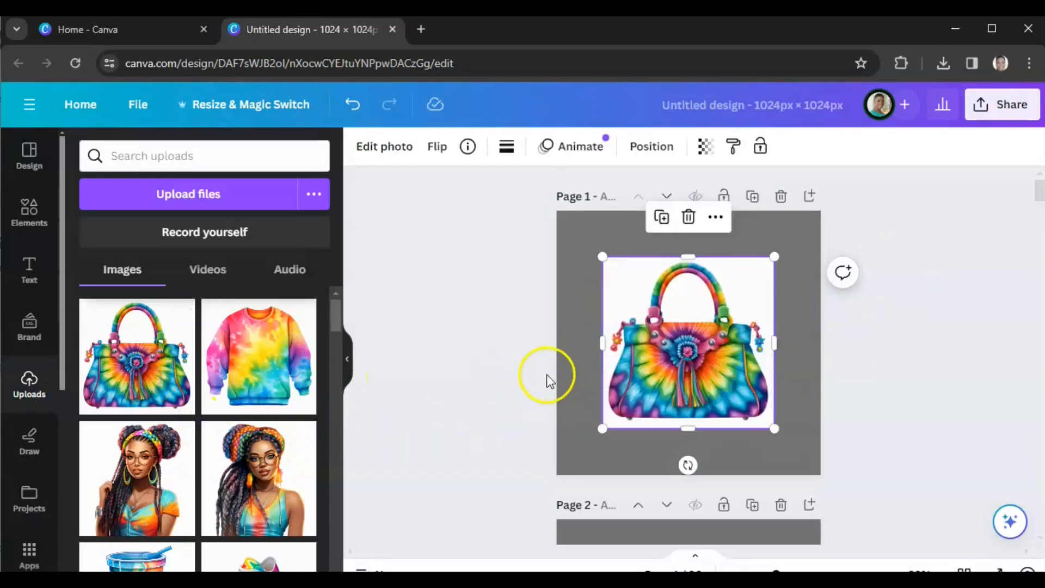
drag(601, 257, 548, 216)
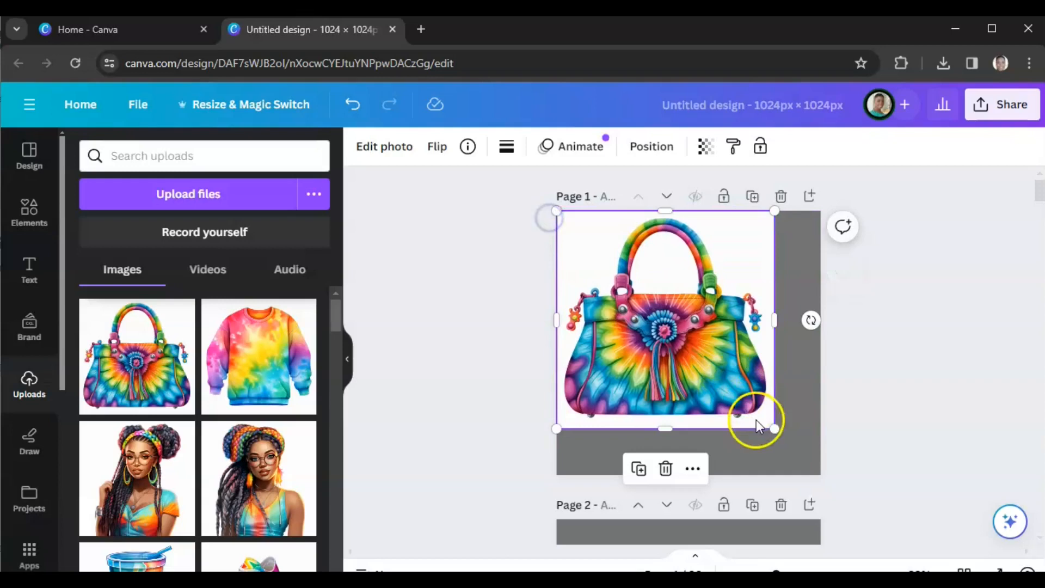
drag(774, 428, 817, 478)
click(504, 395)
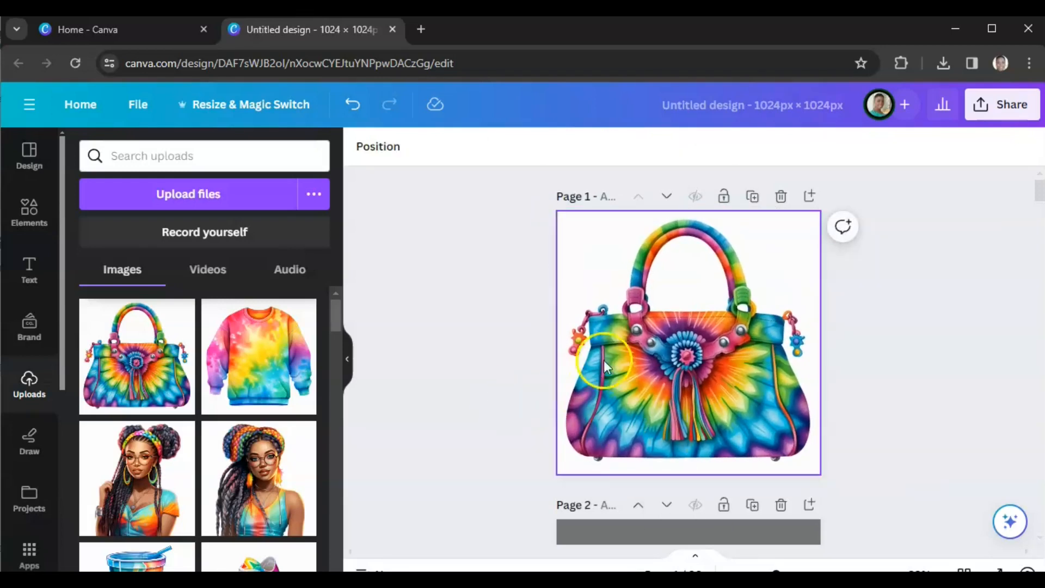
Step: Remove the background of the handbag image with BG Remover
click(637, 296)
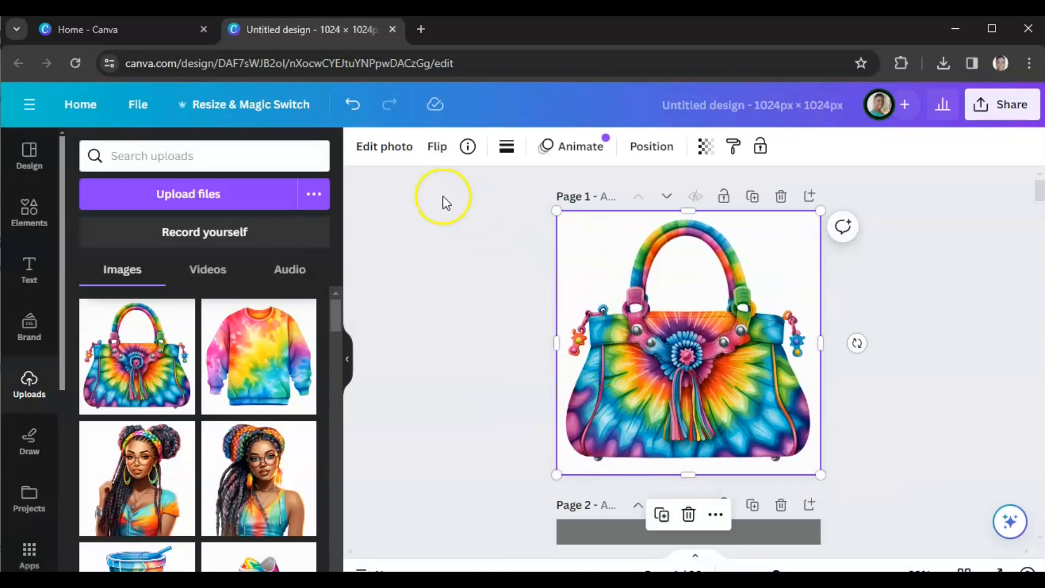
click(386, 155)
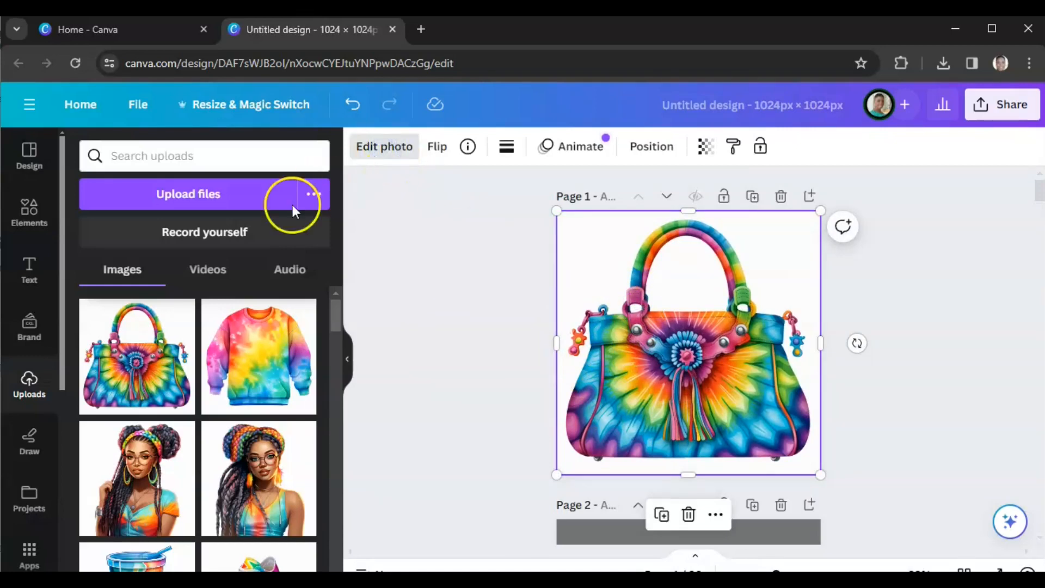
click(129, 287)
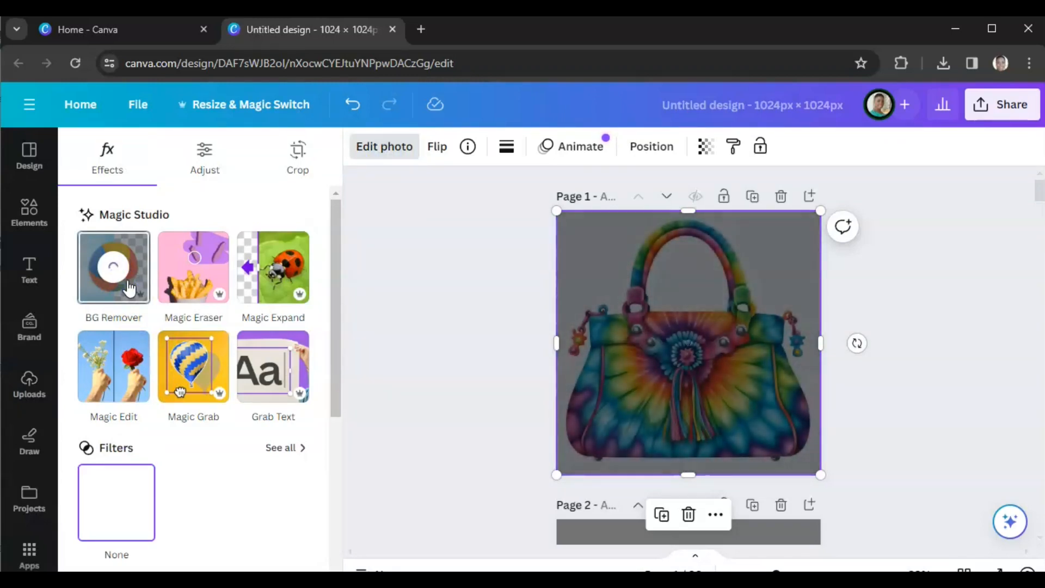
click(415, 327)
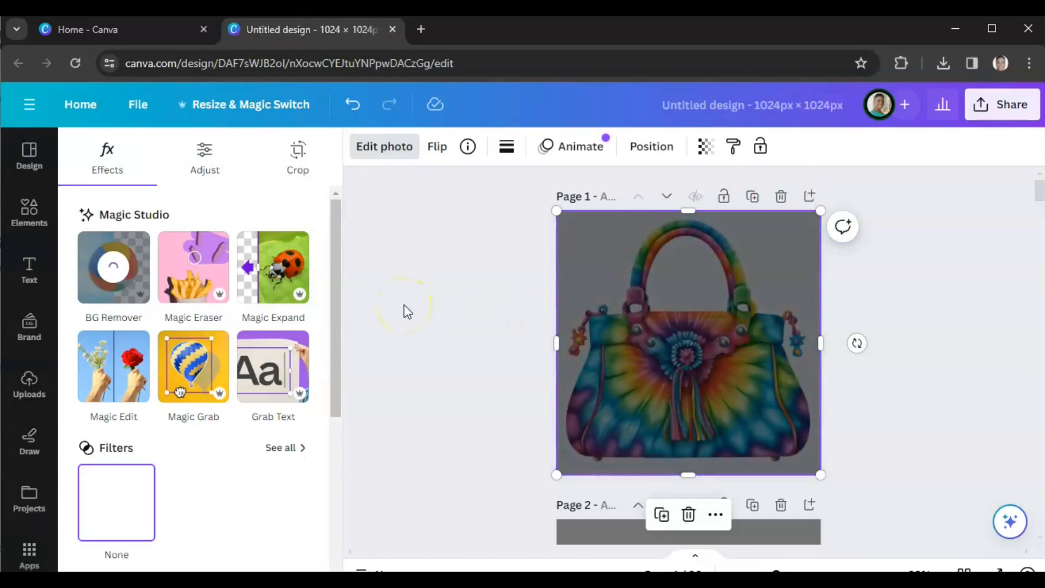
scroll(404, 311, down, 2)
scroll(404, 311, down, 1)
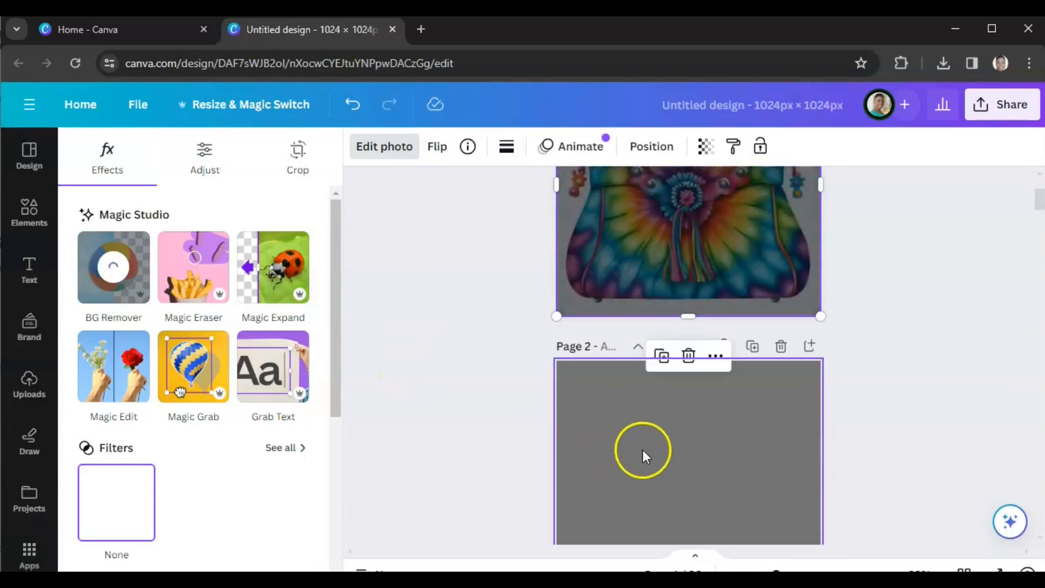
scroll(429, 411, up, 3)
scroll(428, 408, down, 1)
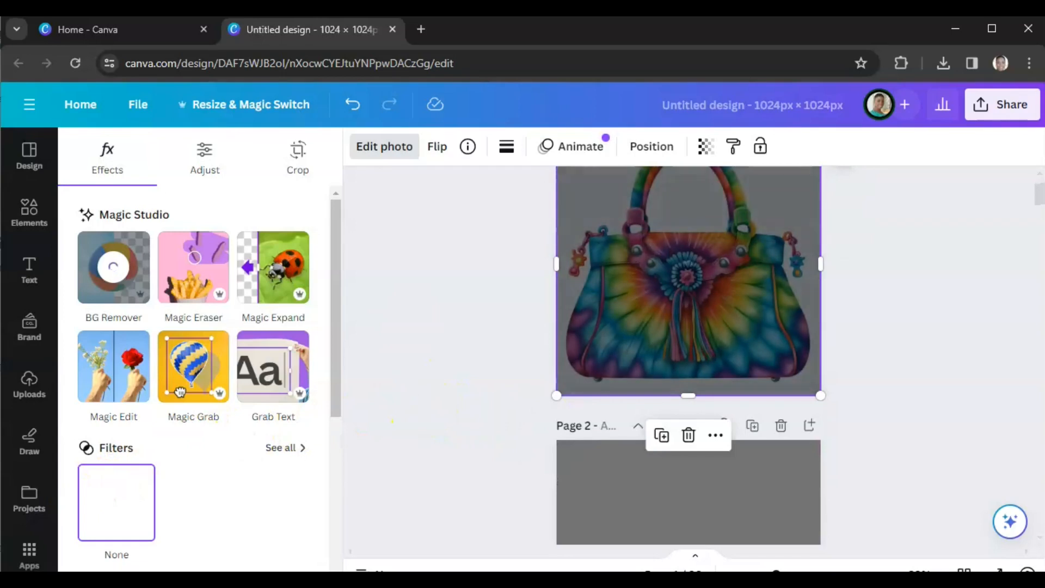
click(479, 361)
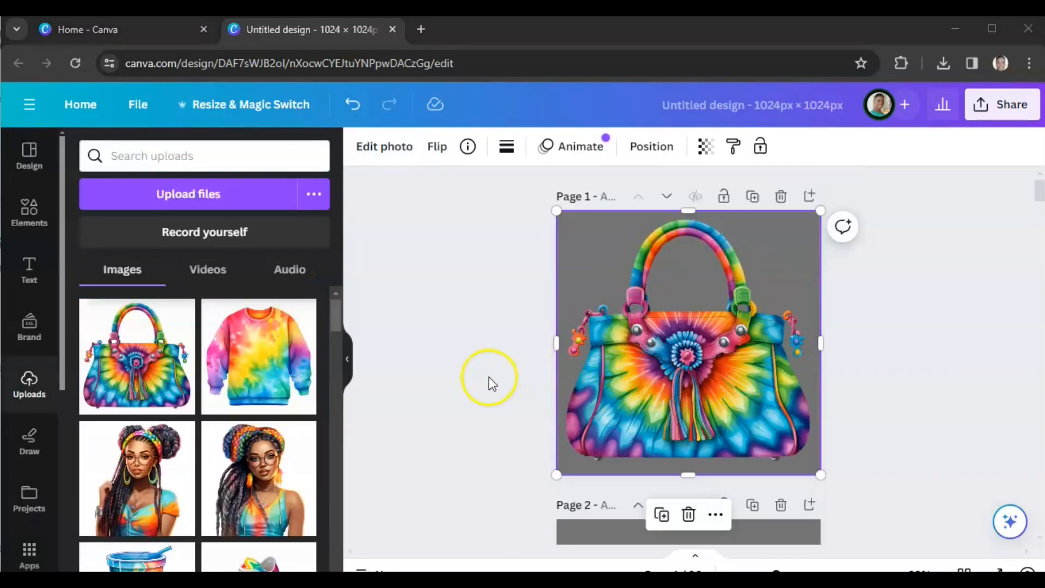
Step: Place the tie dye hoodie and jogger set image on page 2 and enlarge it to fill the page
scroll(487, 377, down, 3)
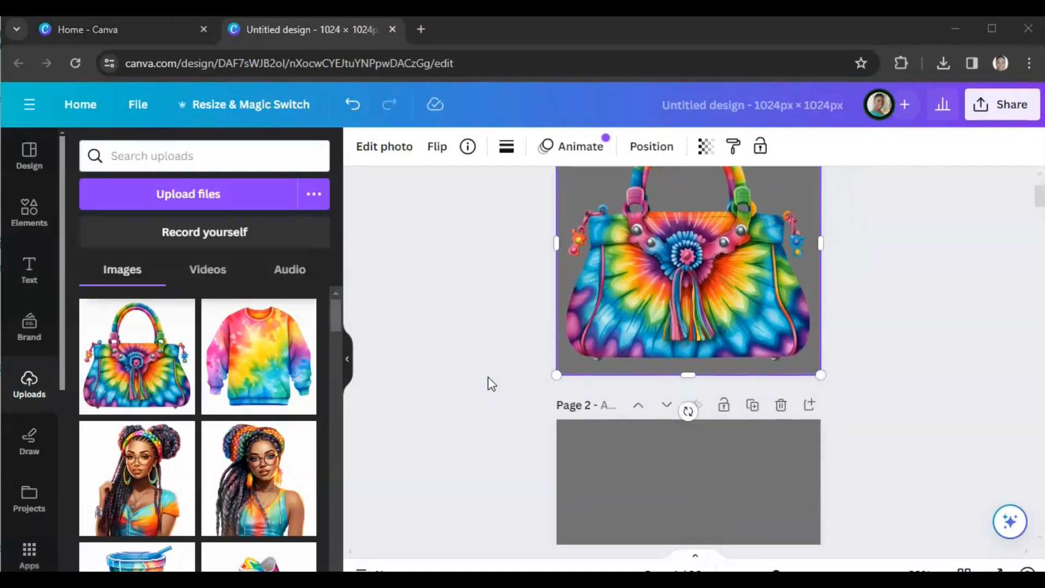
scroll(477, 379, down, 1)
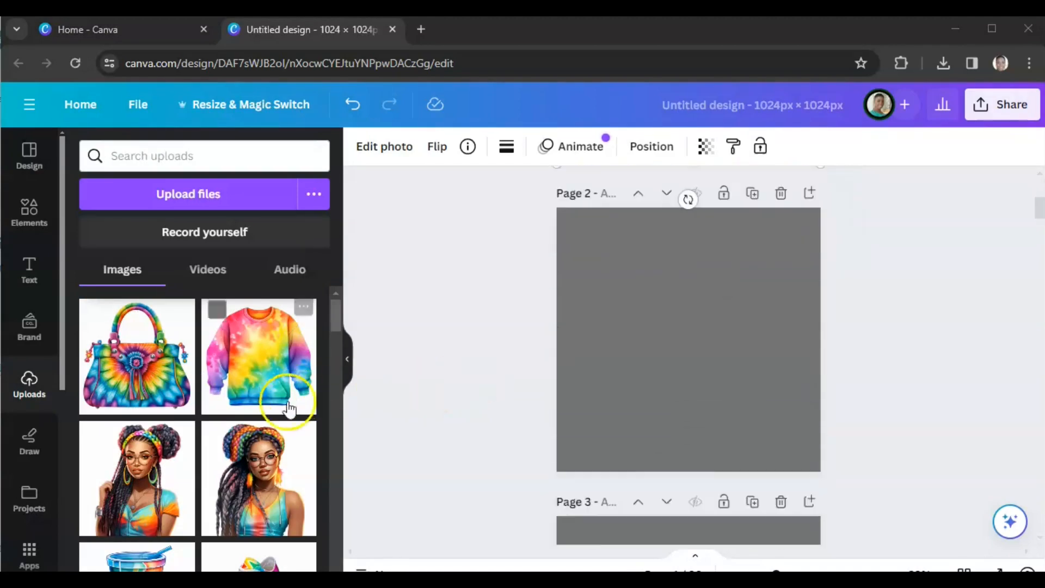
scroll(253, 417, down, 3)
scroll(253, 417, down, 2)
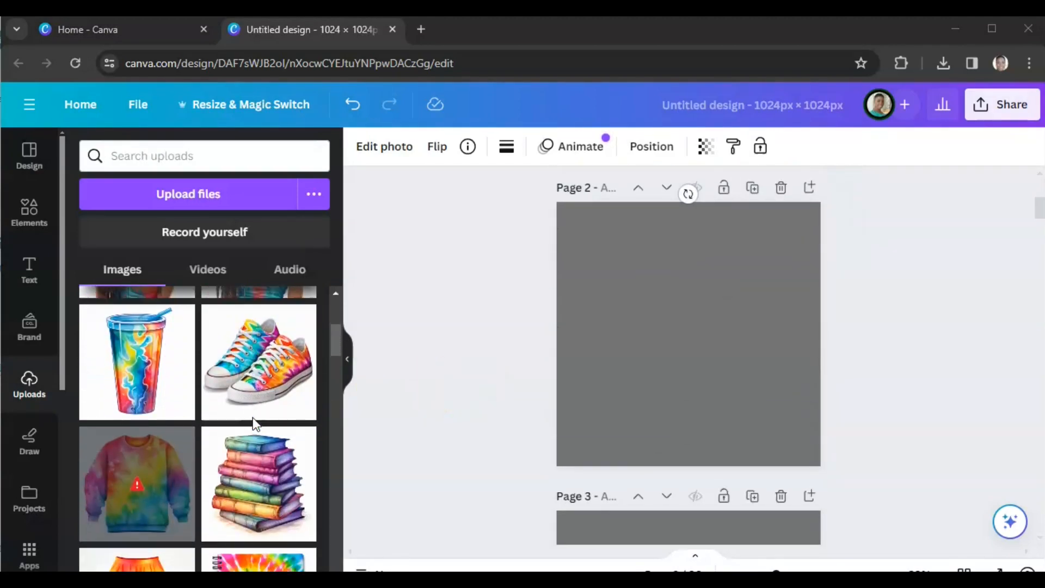
scroll(252, 416, down, 4)
scroll(252, 419, down, 3)
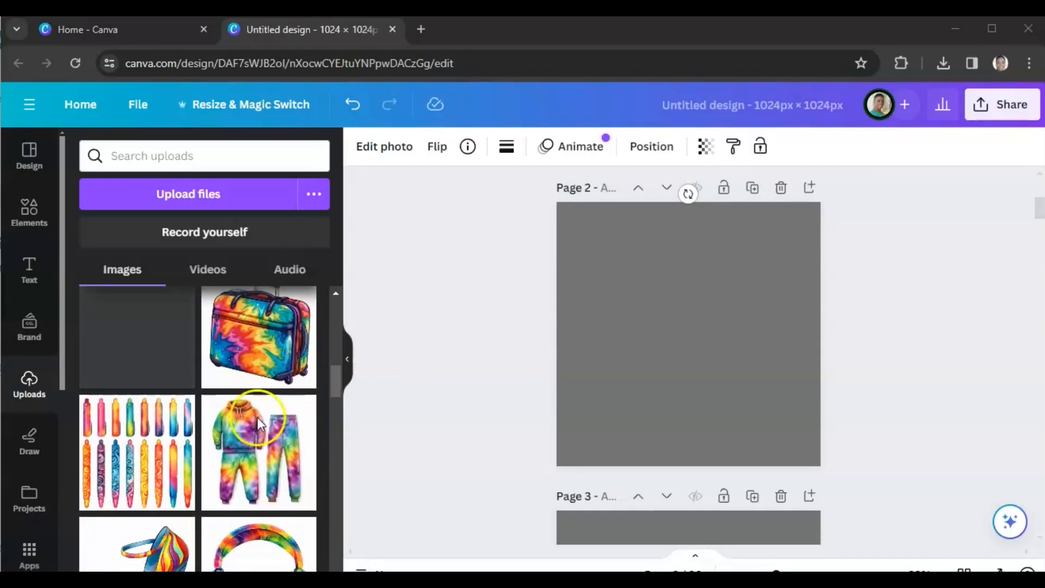
click(260, 460)
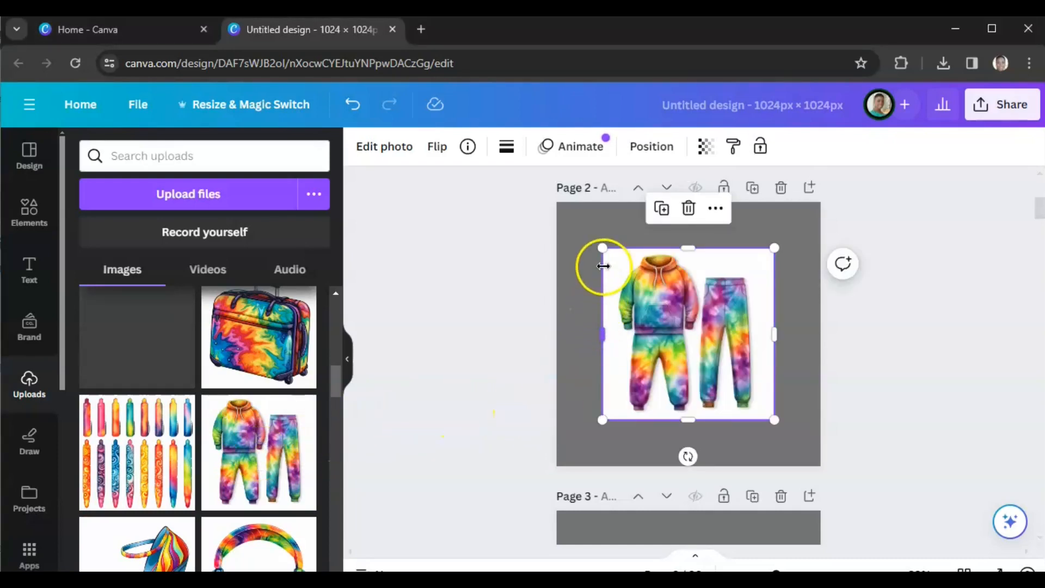
drag(602, 248, 555, 207)
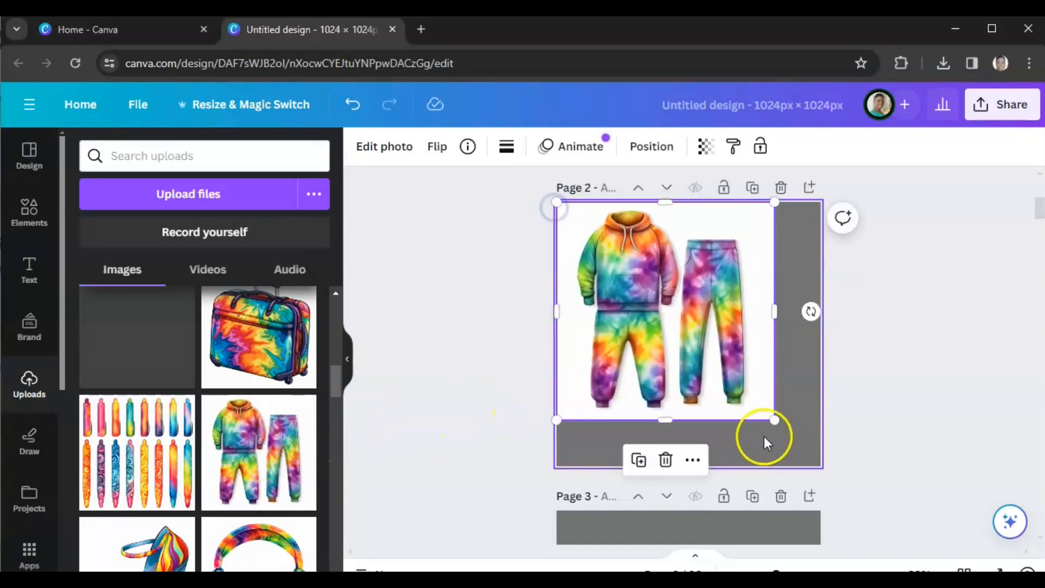
drag(774, 420, 821, 464)
Step: Remove the background of the jogger set image with BG Remover
click(388, 147)
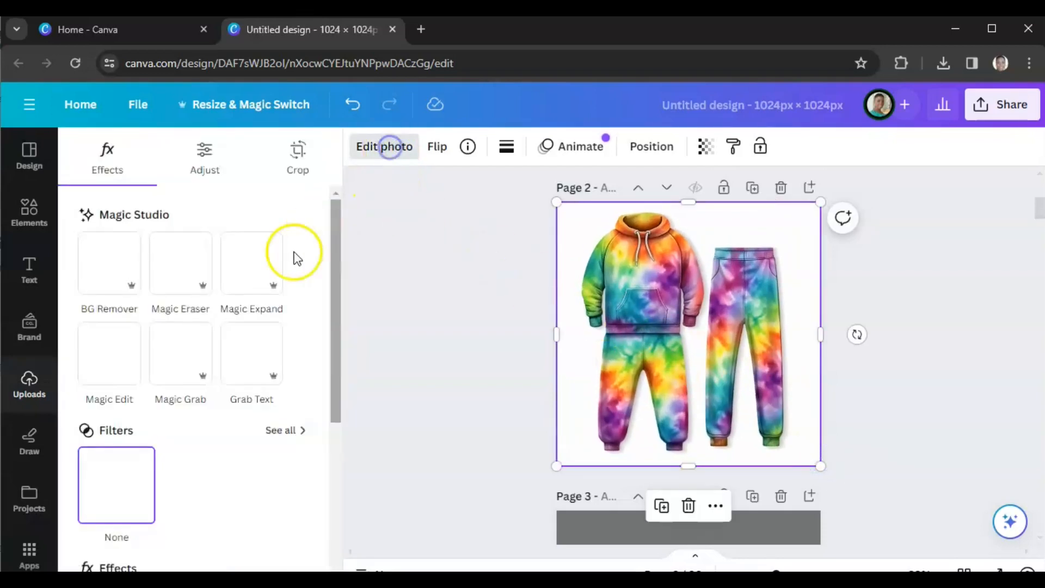
click(103, 297)
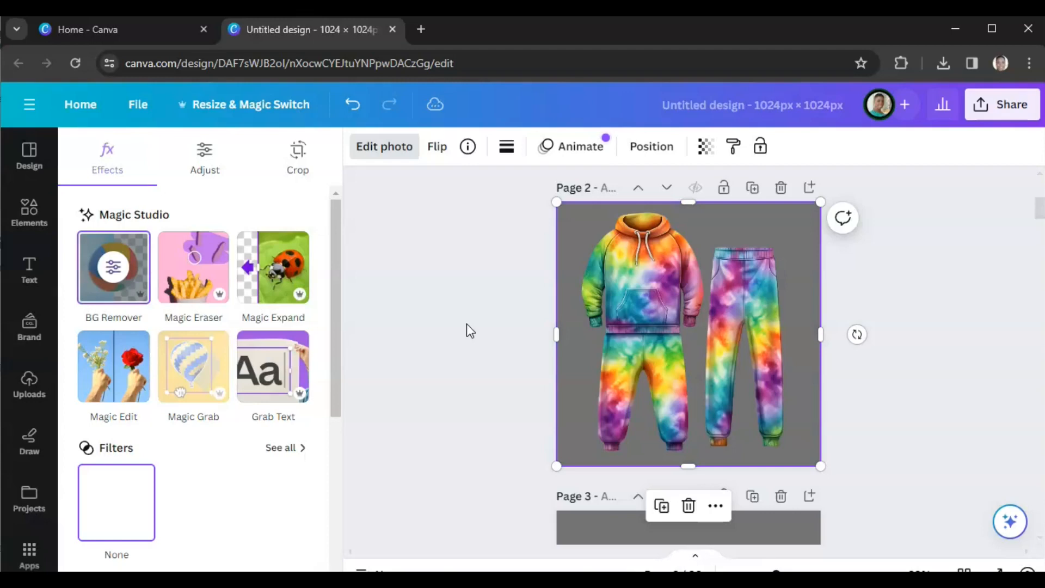
scroll(470, 331, down, 3)
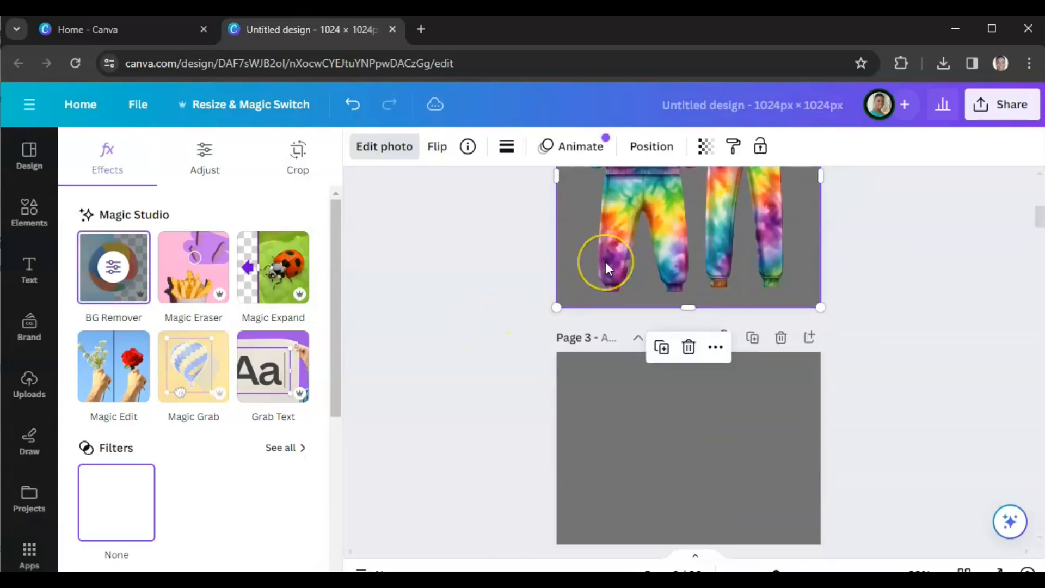
Step: Duplicate the hoodie and jogger set image and move the copy onto page 3
click(662, 347)
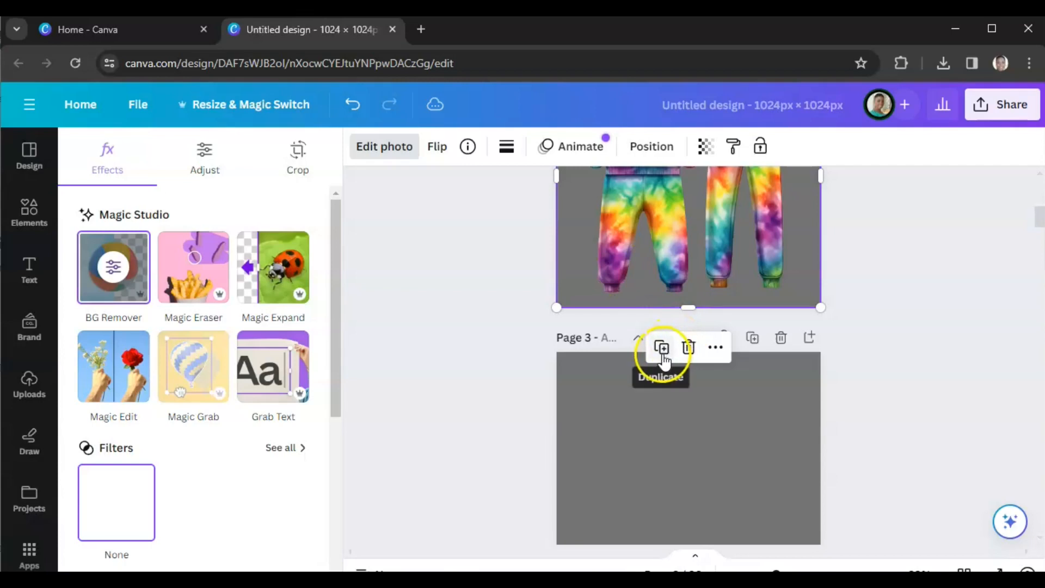
drag(661, 241, 658, 440)
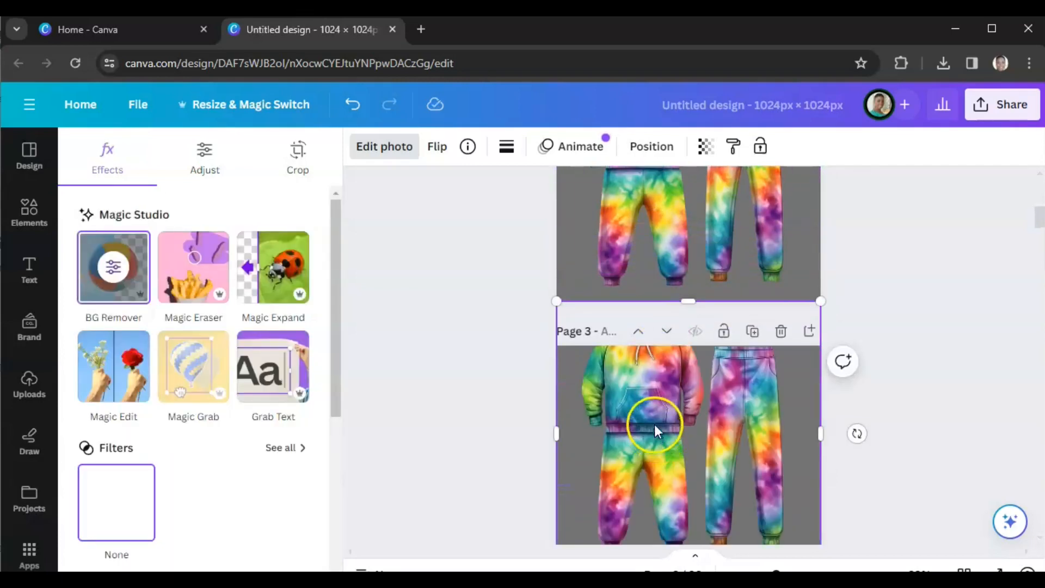
scroll(650, 392, down, 2)
drag(643, 398, 644, 406)
scroll(481, 374, up, 5)
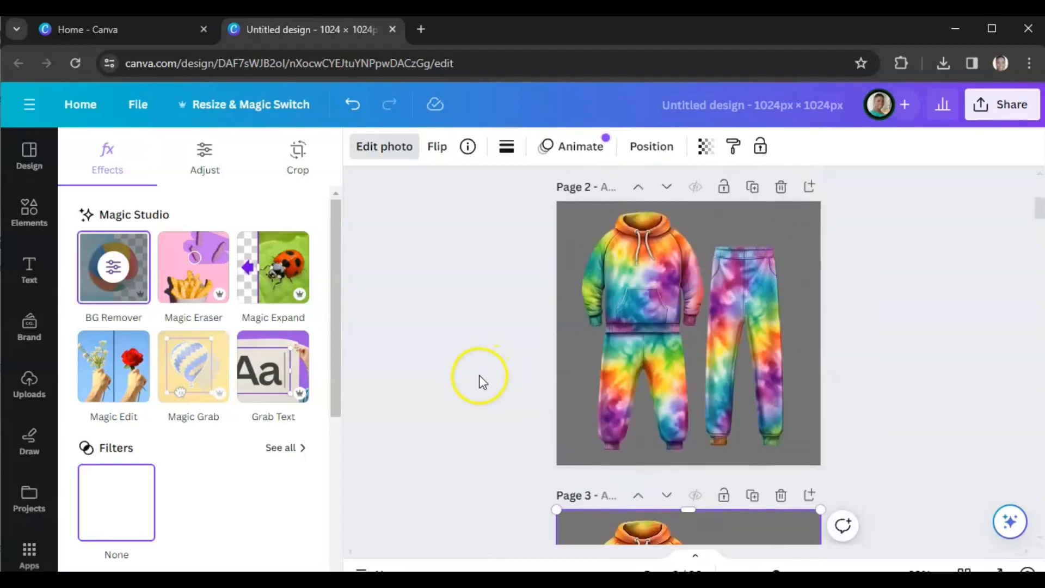
Step: On page 2, erase the separate jogger pants with Magic Eraser at brush size 47, keeping only the hoodie set
click(665, 325)
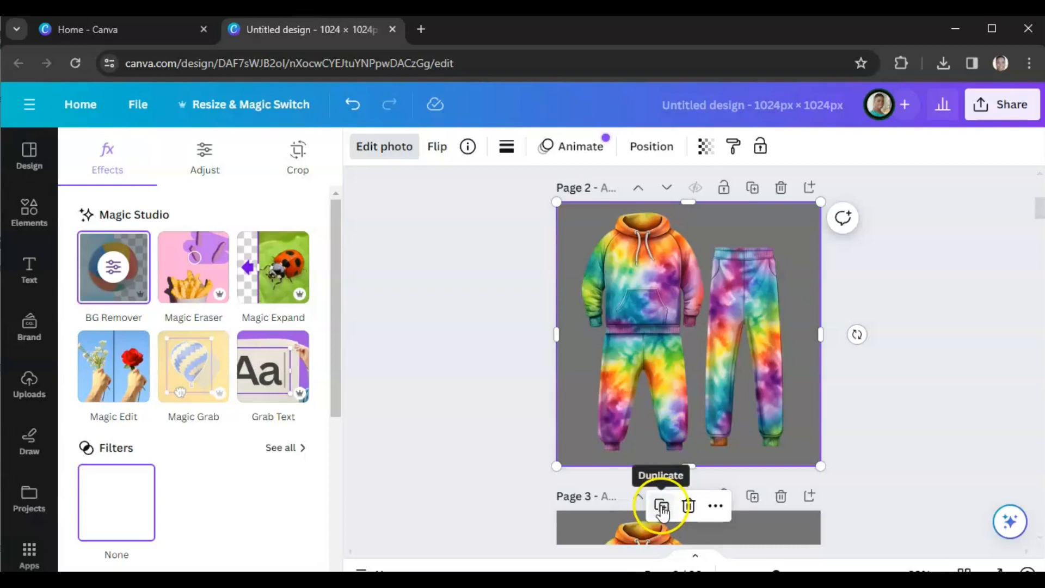
scroll(498, 424, down, 5)
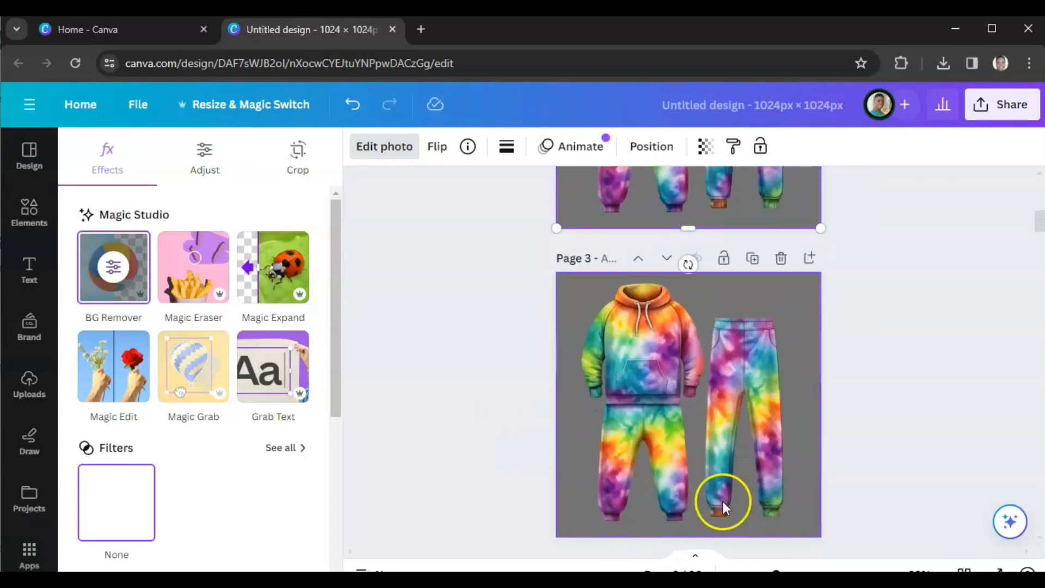
scroll(508, 456, up, 5)
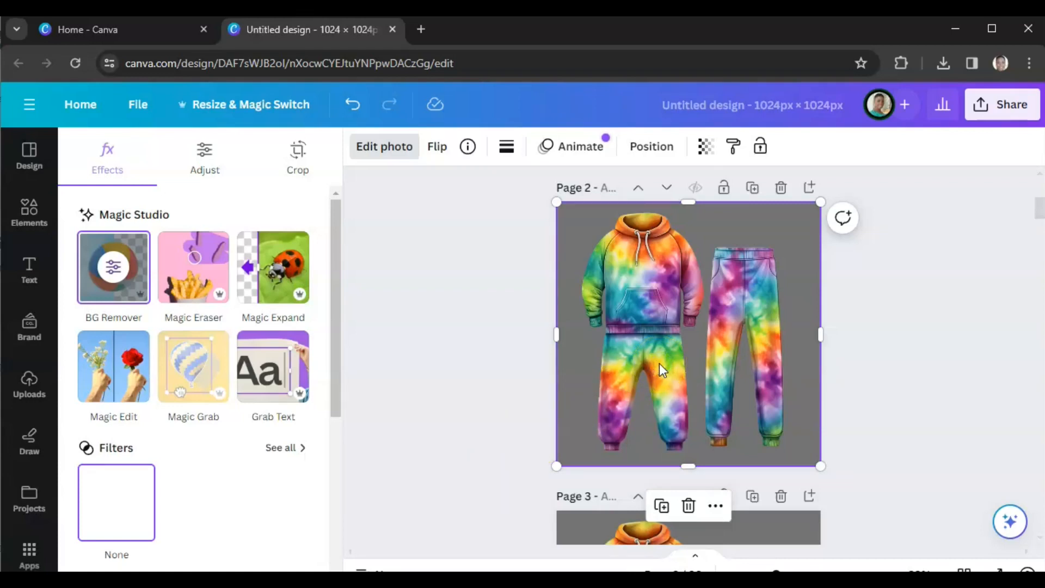
click(206, 276)
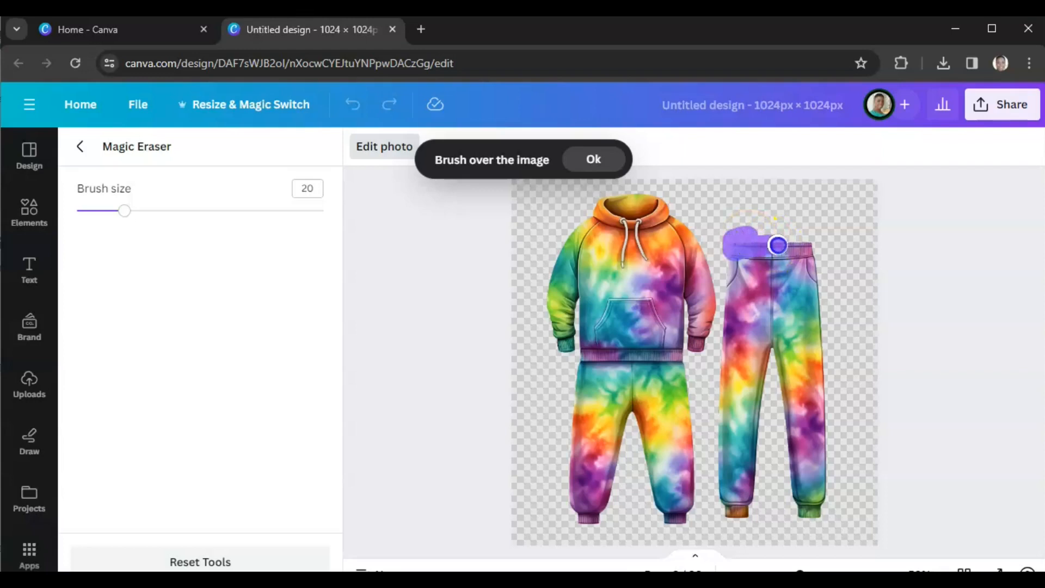
drag(778, 260, 778, 261)
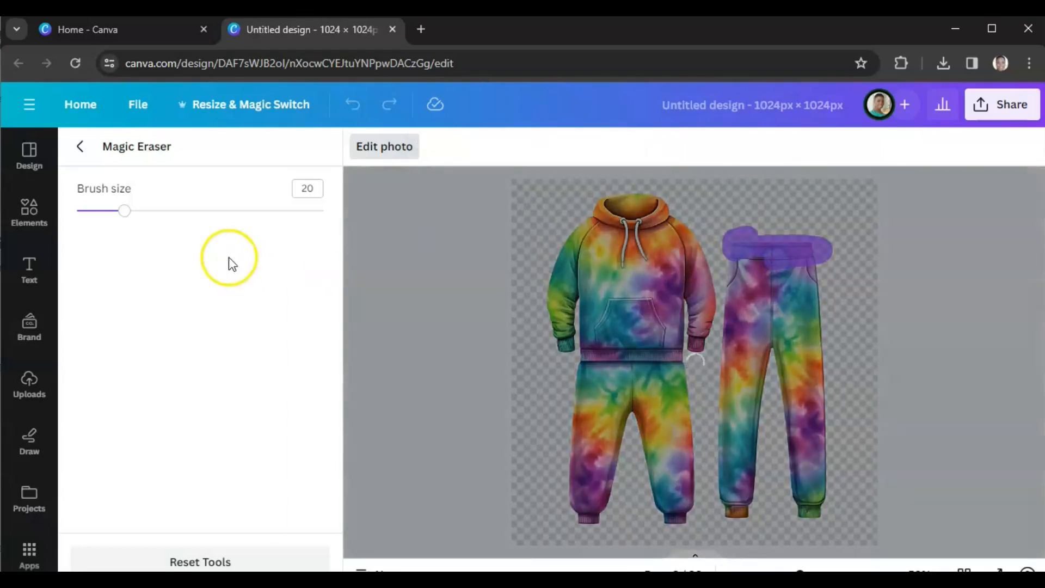
drag(121, 211, 191, 211)
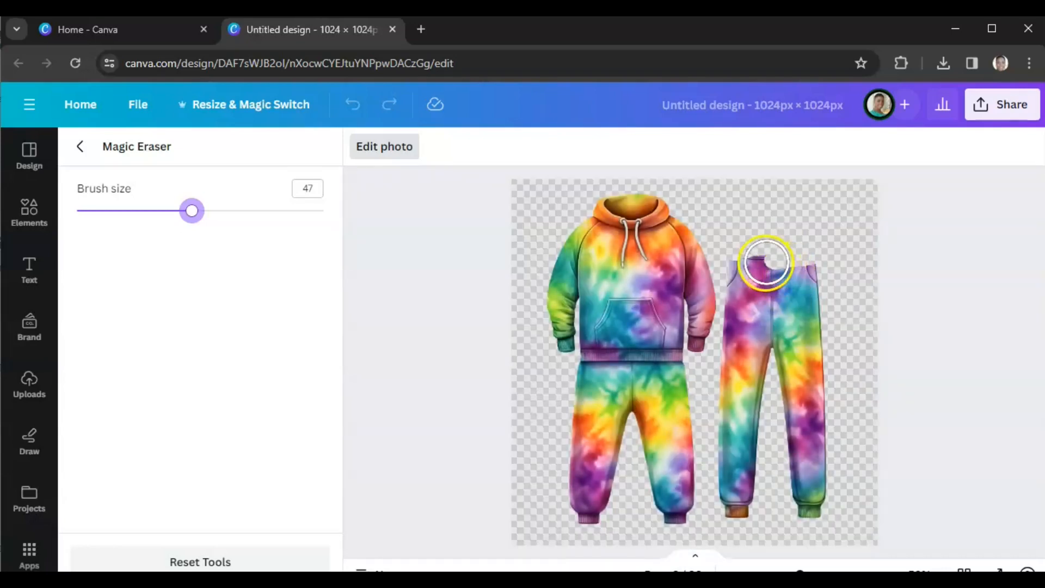
mouse_move(759, 255)
mouse_down()
mouse_move(749, 288)
mouse_move(790, 264)
mouse_move(805, 275)
mouse_move(807, 298)
mouse_move(761, 297)
mouse_move(745, 314)
mouse_move(805, 326)
mouse_move(812, 339)
mouse_move(743, 344)
mouse_move(742, 400)
mouse_move(734, 359)
mouse_move(738, 510)
mouse_move(783, 338)
mouse_move(814, 511)
mouse_move(828, 362)
mouse_move(806, 331)
mouse_move(778, 315)
mouse_up()
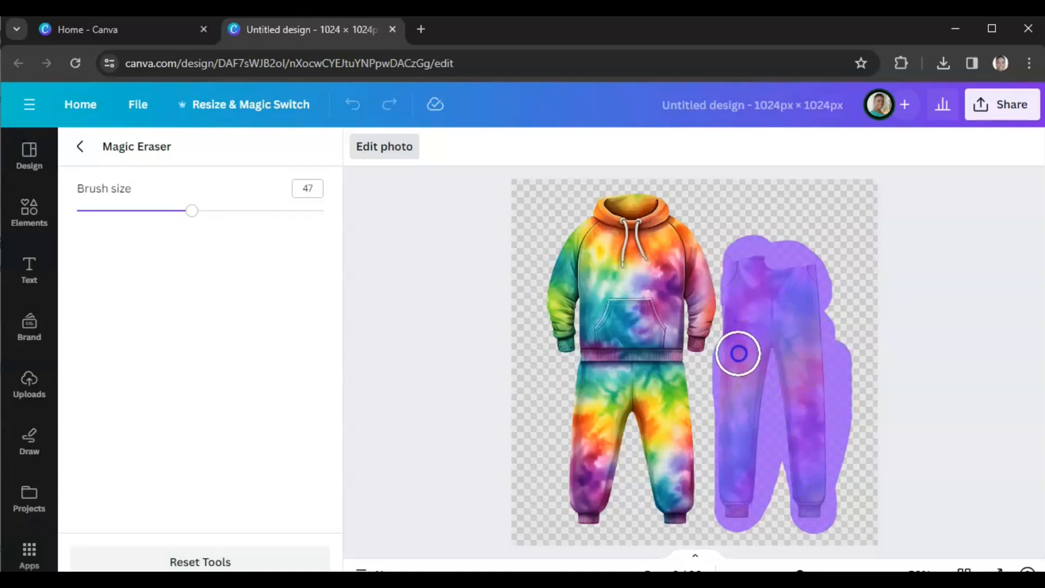
click(794, 403)
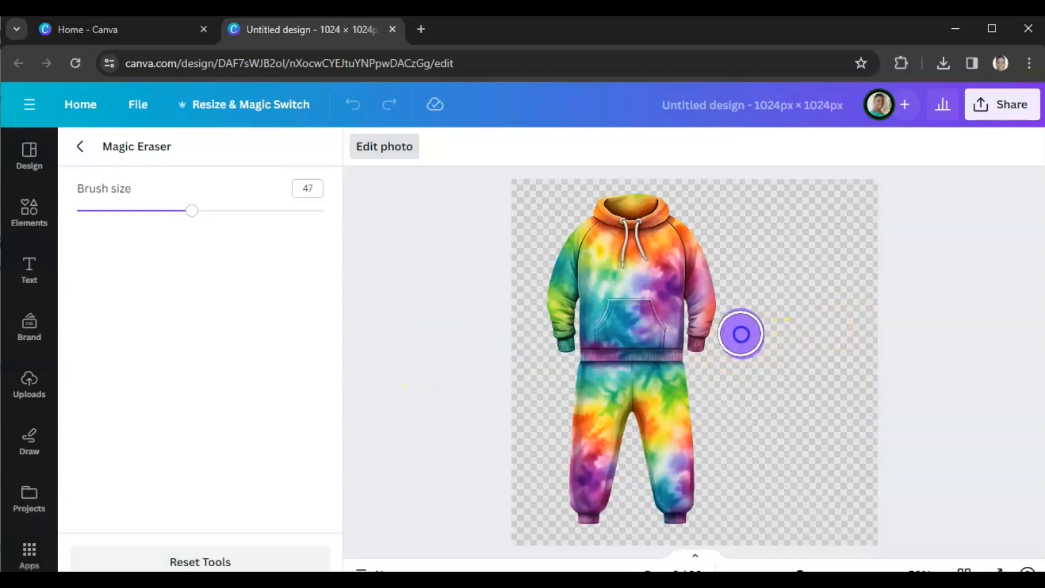
drag(741, 352, 740, 354)
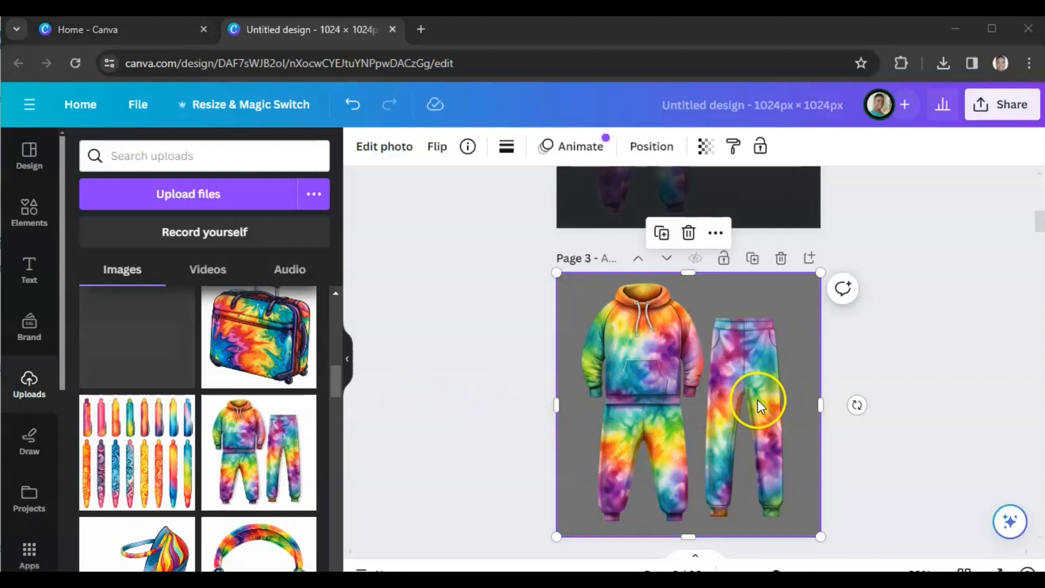
Step: On page 3, erase the hoodie set with Magic Eraser at brush size 64, keeping only the jogger pants
scroll(758, 403, up, 5)
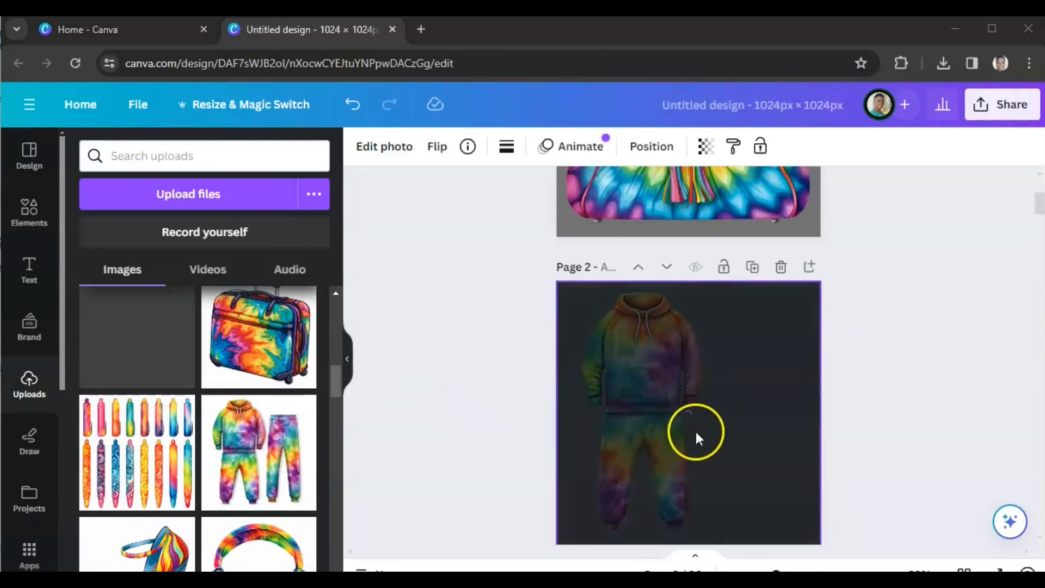
scroll(721, 403, down, 5)
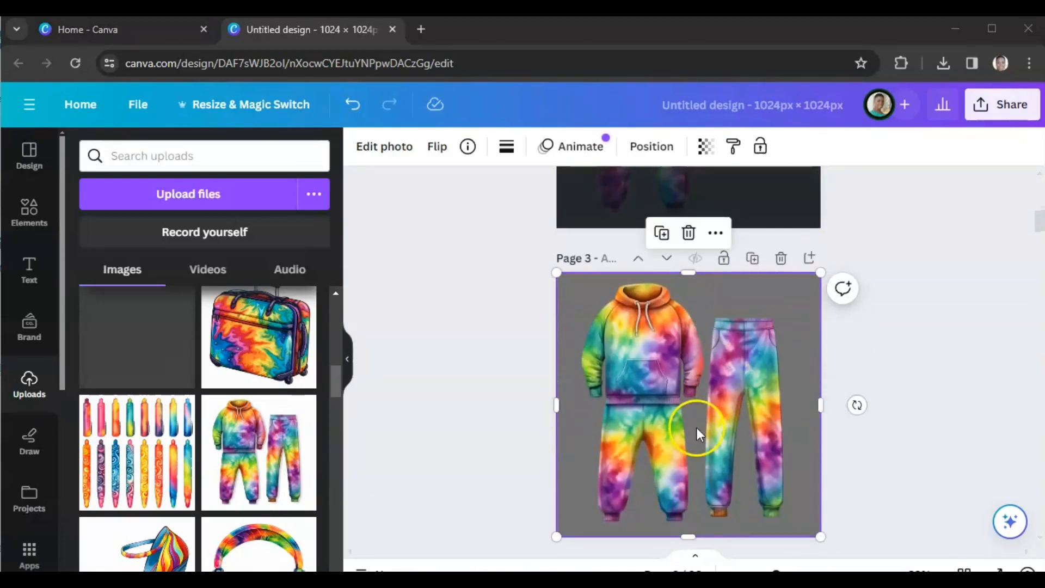
click(387, 153)
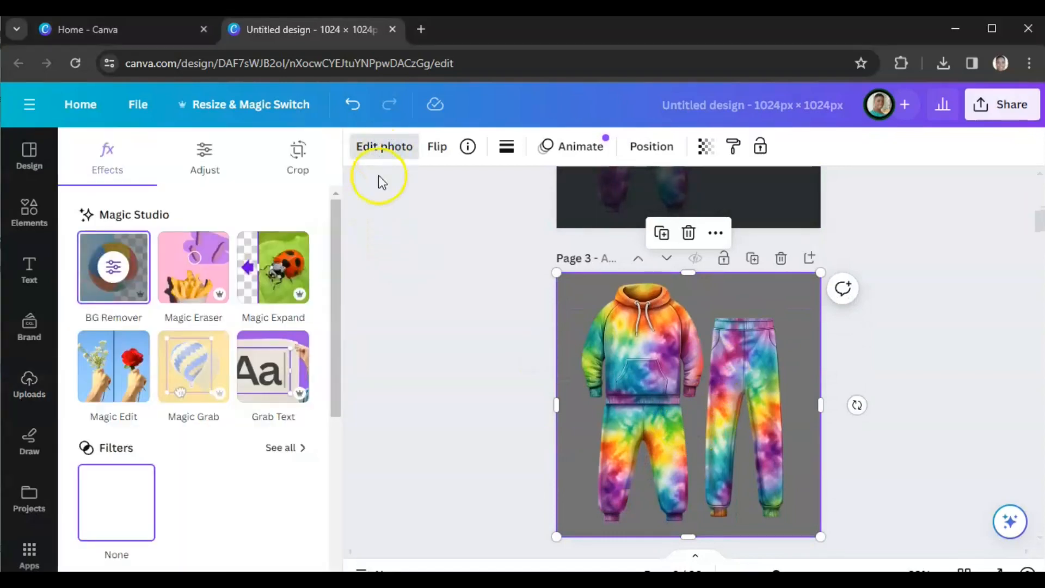
click(195, 269)
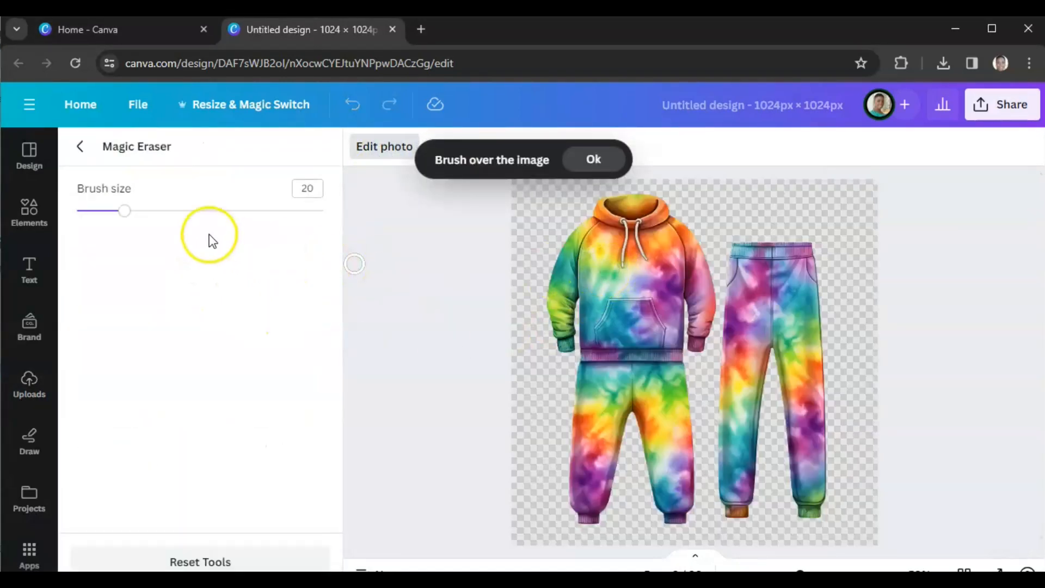
drag(154, 218, 234, 212)
mouse_move(629, 226)
mouse_down()
mouse_move(654, 216)
mouse_move(610, 214)
mouse_move(571, 241)
mouse_move(552, 274)
mouse_move(553, 317)
mouse_move(564, 348)
mouse_move(663, 220)
mouse_move(680, 281)
mouse_move(687, 258)
mouse_move(684, 332)
mouse_move(657, 314)
mouse_move(648, 288)
mouse_move(590, 279)
mouse_move(590, 383)
mouse_move(603, 352)
mouse_move(610, 386)
mouse_move(582, 459)
mouse_move(594, 499)
mouse_move(660, 516)
mouse_move(669, 509)
mouse_move(669, 364)
mouse_move(631, 411)
mouse_move(620, 469)
mouse_move(636, 457)
mouse_move(663, 337)
mouse_move(656, 258)
mouse_move(632, 216)
mouse_move(614, 215)
mouse_move(586, 279)
mouse_move(569, 428)
mouse_up()
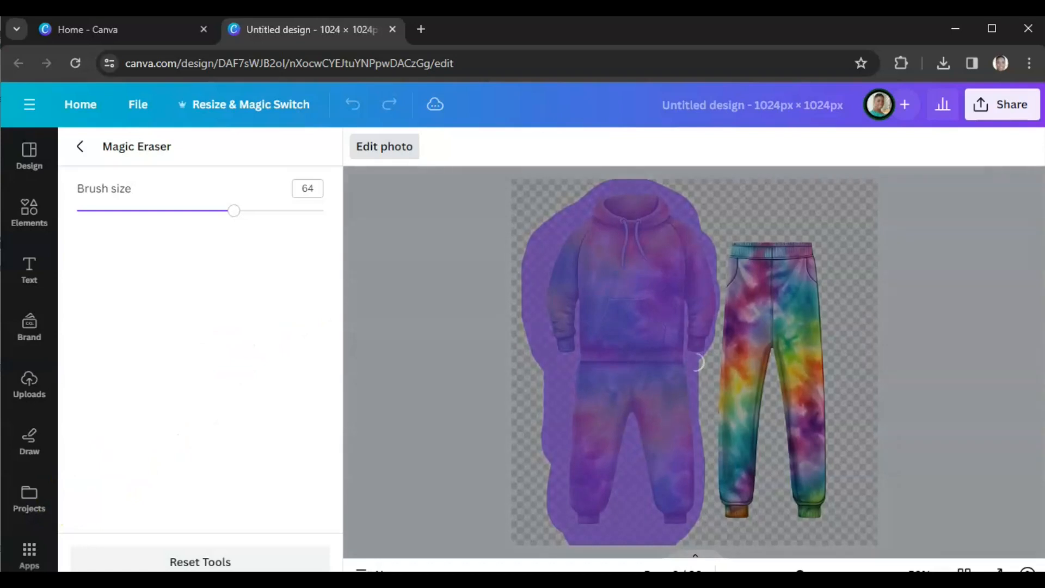
click(417, 381)
scroll(417, 381, up, 5)
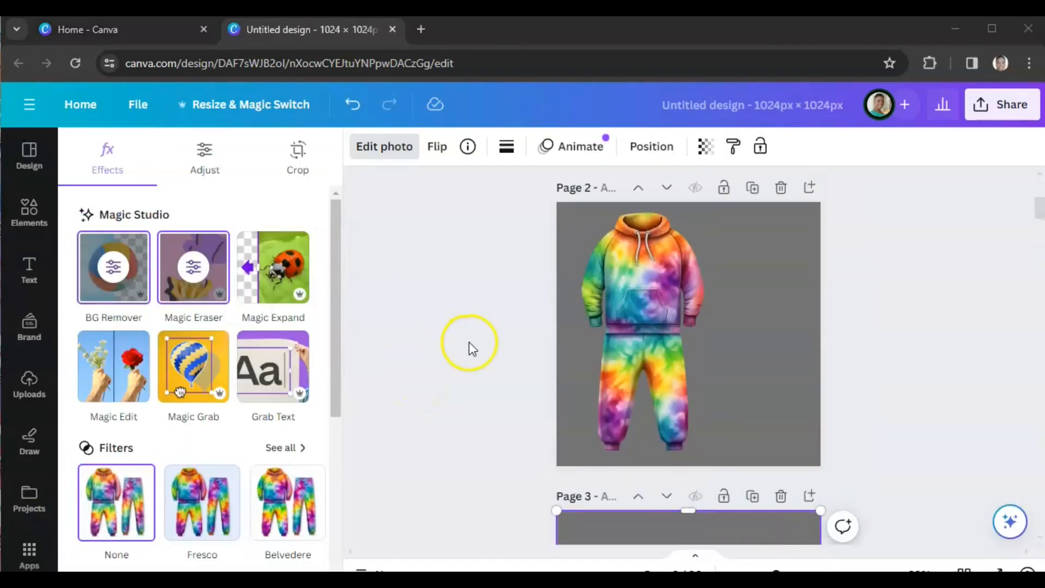
scroll(680, 417, down, 5)
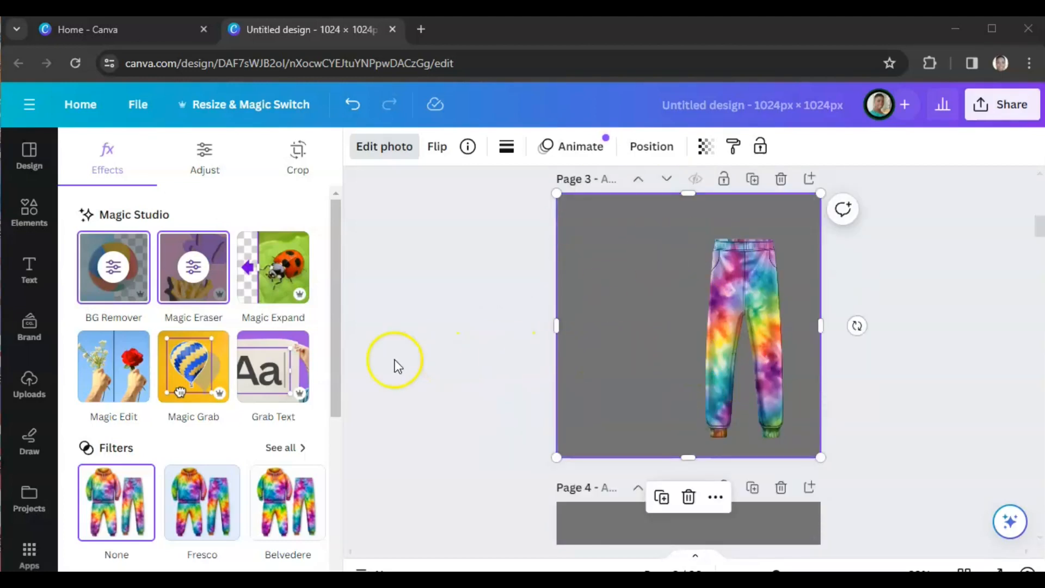
click(480, 345)
scroll(481, 356, down, 4)
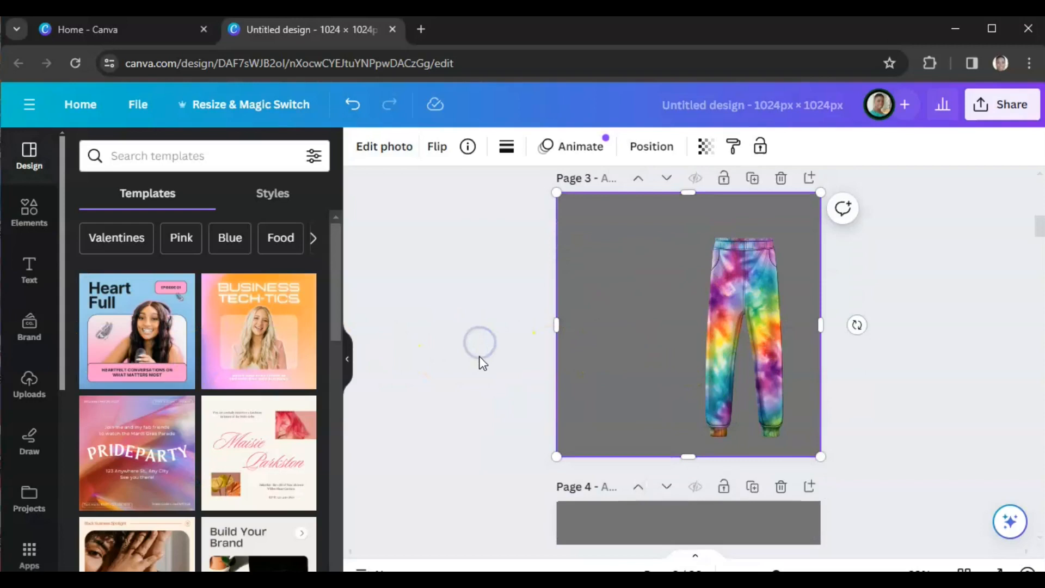
scroll(490, 362, down, 2)
click(665, 324)
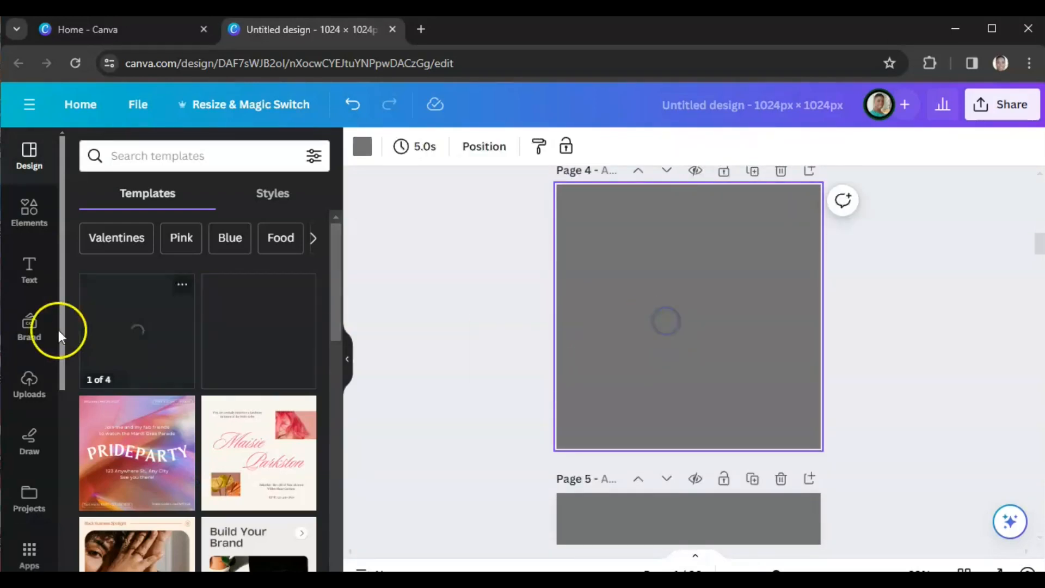
click(29, 381)
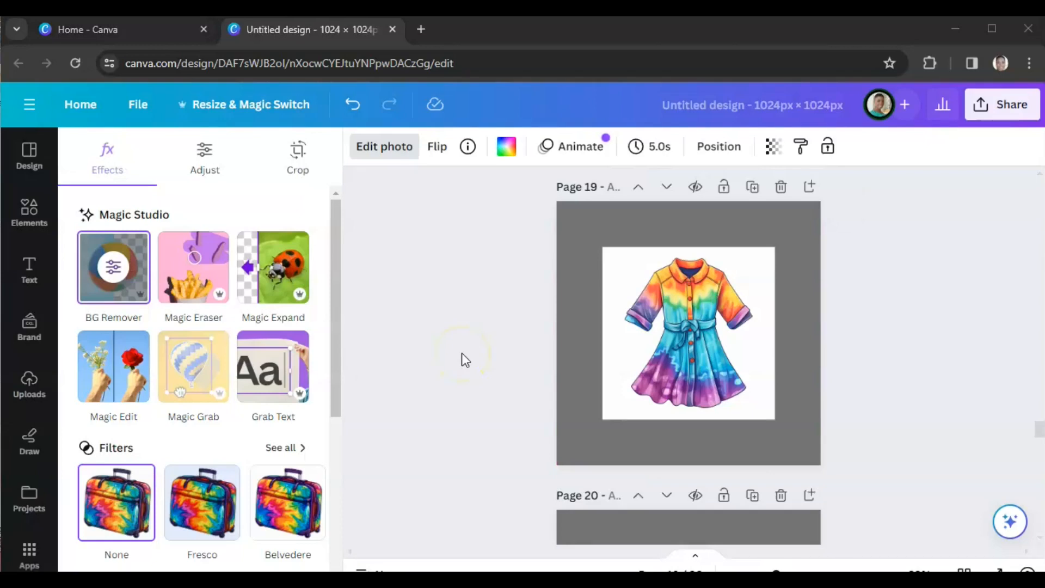
Step: Enlarge the tie dye dress image on page 19 to fill the whole page
scroll(523, 364, down, 3)
scroll(599, 348, up, 3)
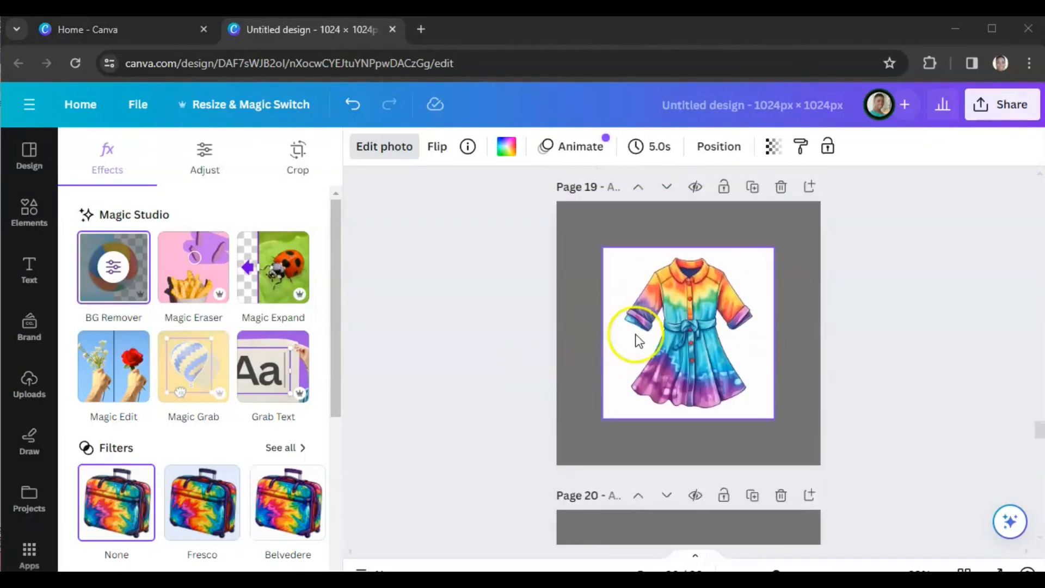
click(670, 322)
drag(603, 248, 556, 202)
drag(774, 419, 821, 464)
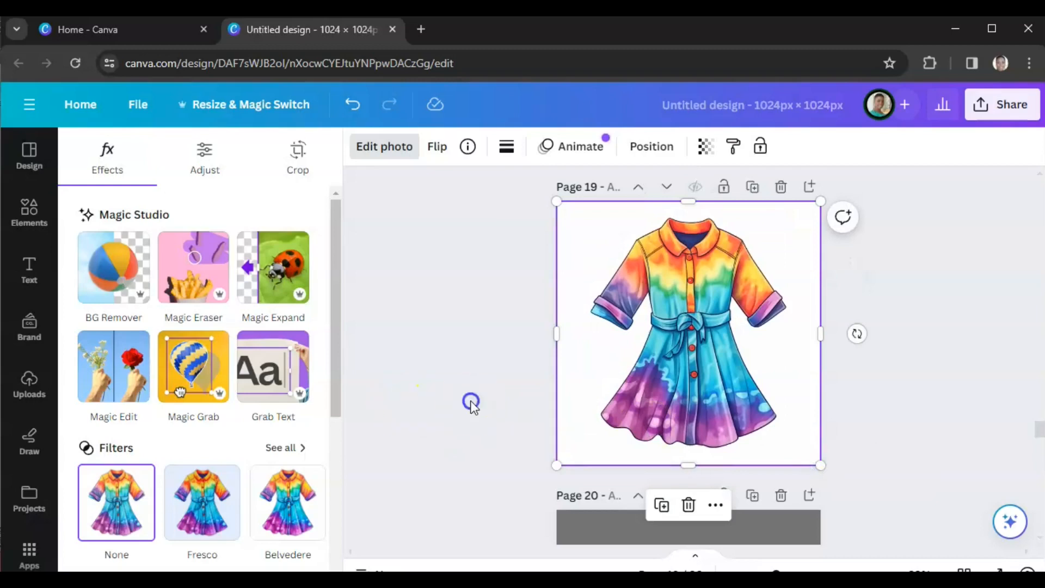
click(472, 404)
Step: Set the tie dye bomber jacket image on page 20 as the page background
scroll(472, 398, down, 6)
click(691, 260)
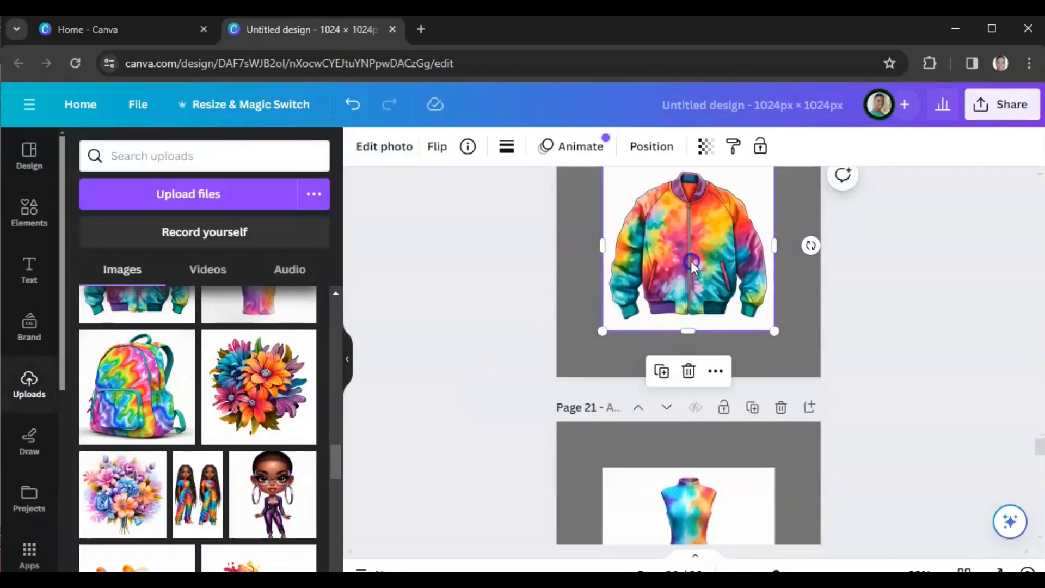
scroll(687, 294, up, 1)
right_click(657, 325)
mouse_move(658, 329)
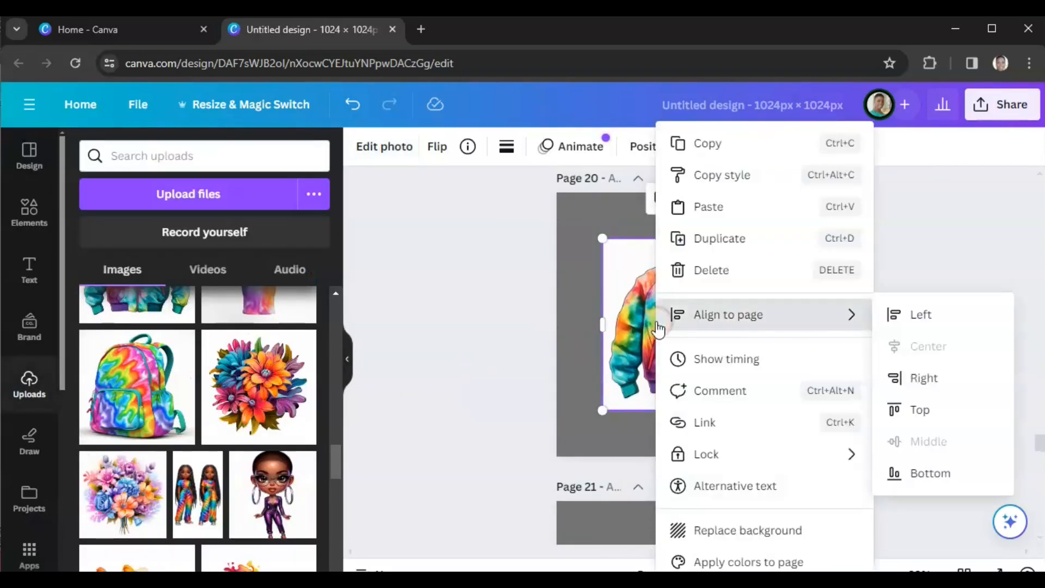
click(714, 531)
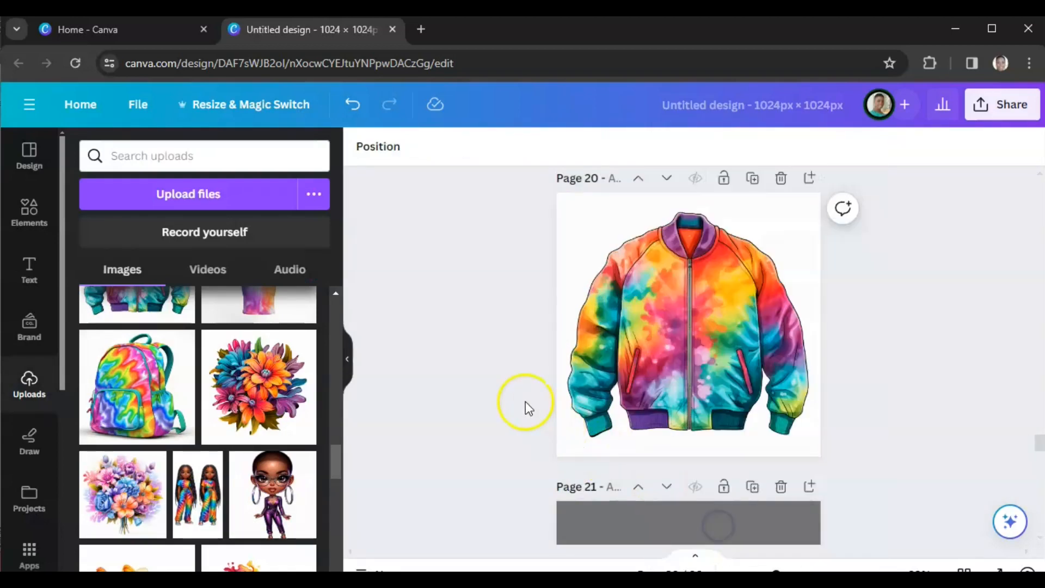
Step: Set the sleeveless tie dye dress image on page 21 as the page background
scroll(506, 390, down, 4)
click(680, 375)
right_click(680, 374)
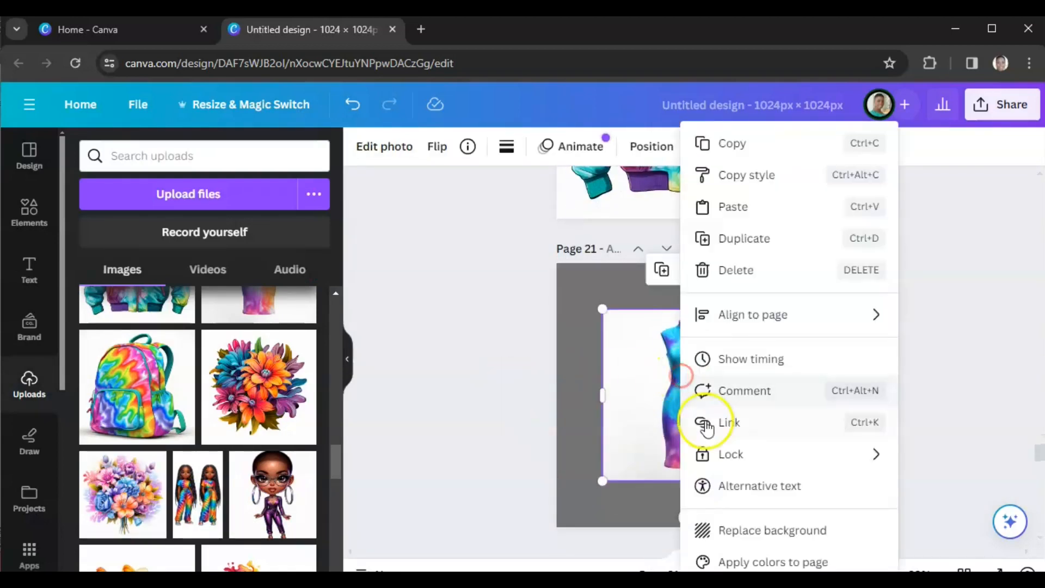
click(742, 529)
Step: Set the tie dye backpack image on page 22 as the page background
scroll(527, 381, down, 5)
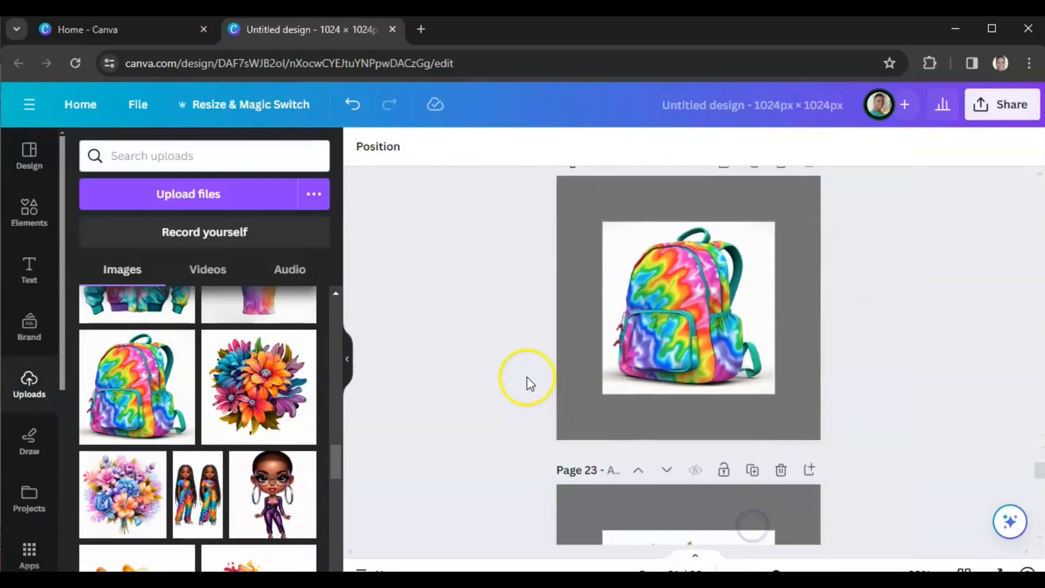
right_click(647, 333)
click(716, 529)
Step: Set the colorful flower bouquet image on page 23 as the page background
scroll(507, 374, down, 5)
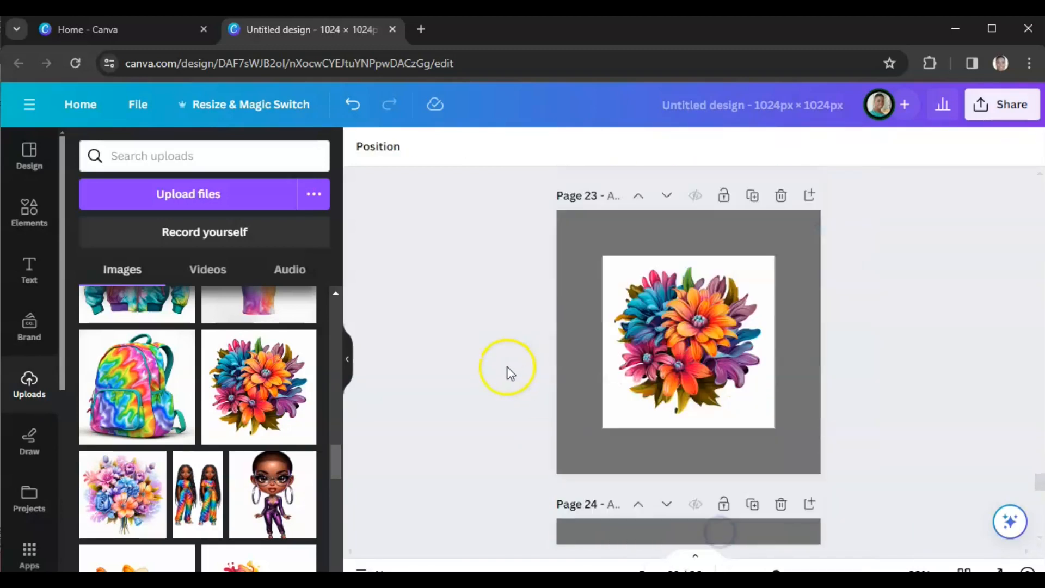
scroll(506, 373, down, 1)
click(675, 312)
right_click(674, 311)
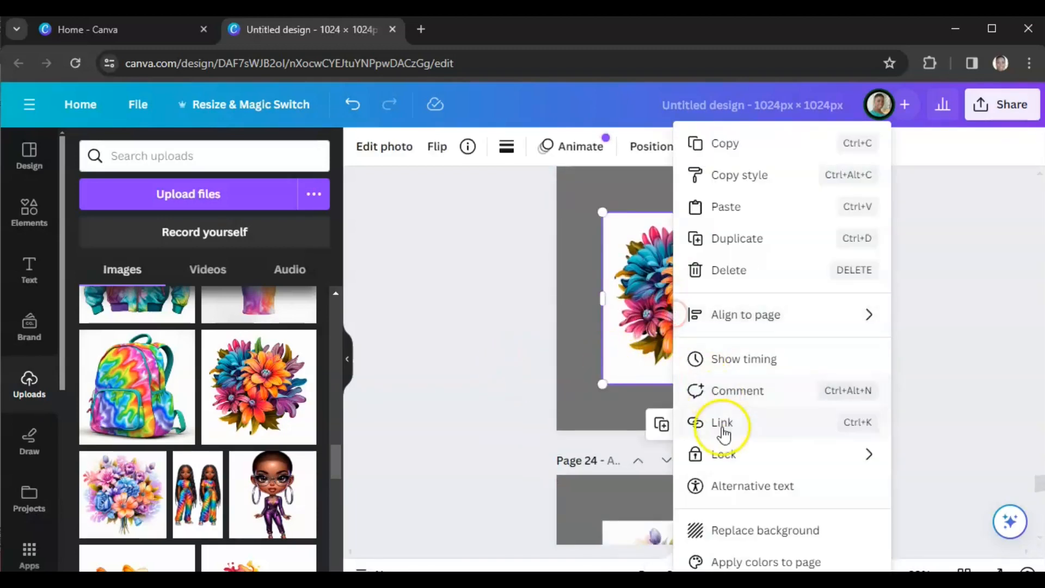
click(728, 536)
Step: Set the pastel flower bouquet image on page 24 as the page background
scroll(489, 354, down, 5)
click(673, 294)
right_click(674, 294)
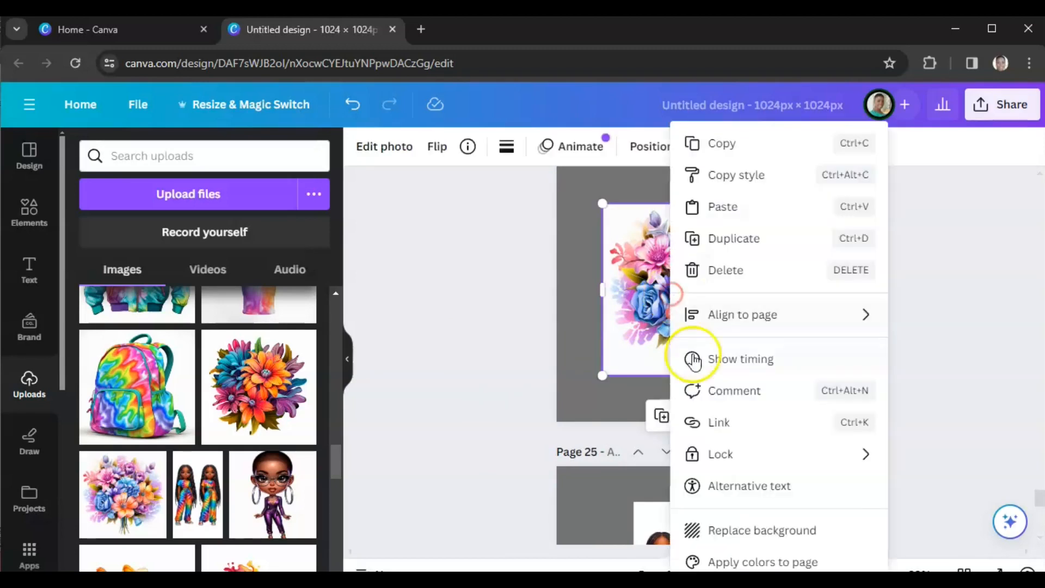
click(728, 531)
Step: Set the two girls in tie dye outfits image on page 25 as the page background
scroll(483, 354, down, 5)
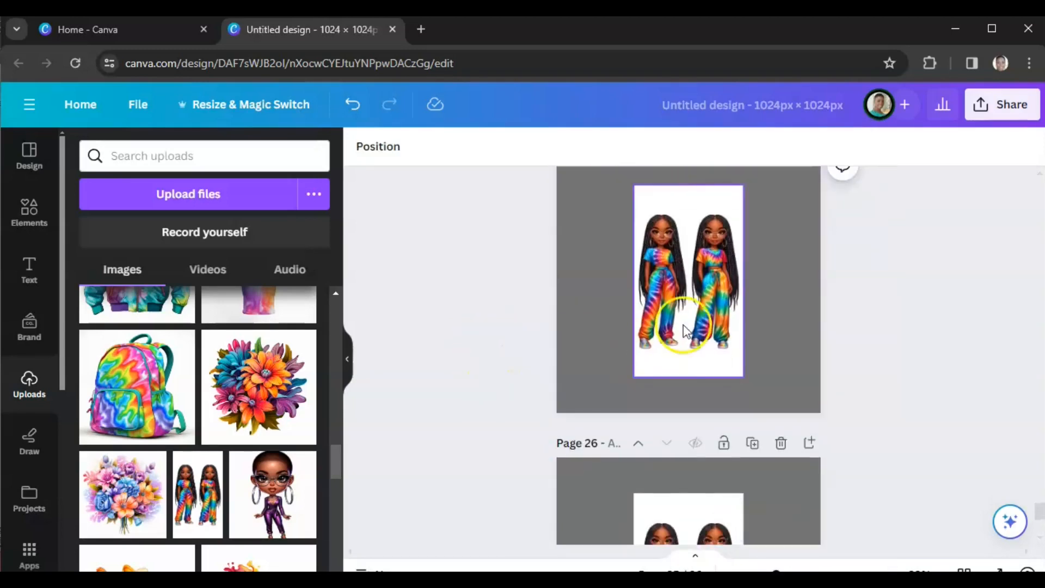
click(684, 330)
right_click(692, 311)
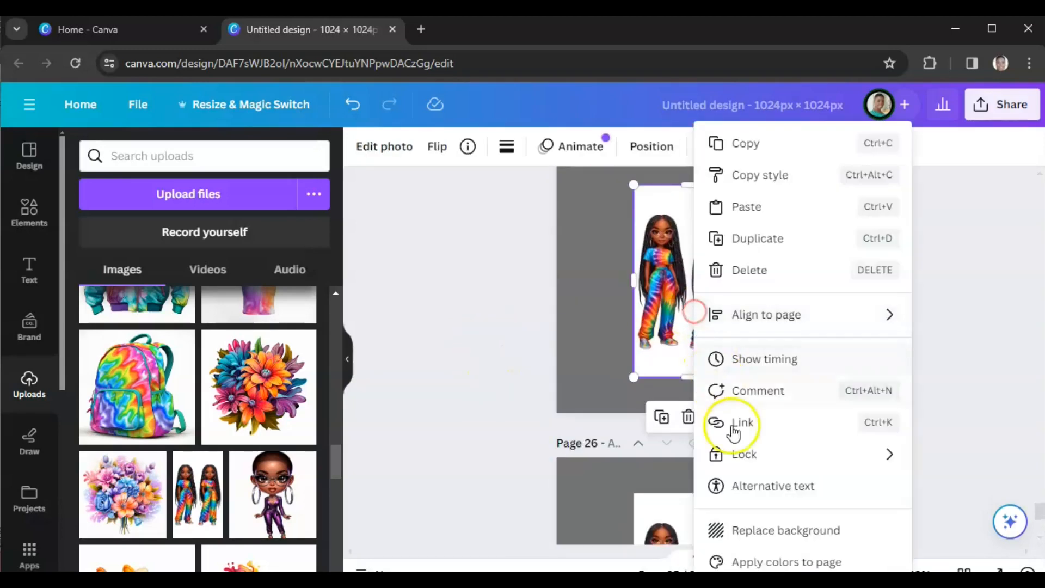
click(749, 529)
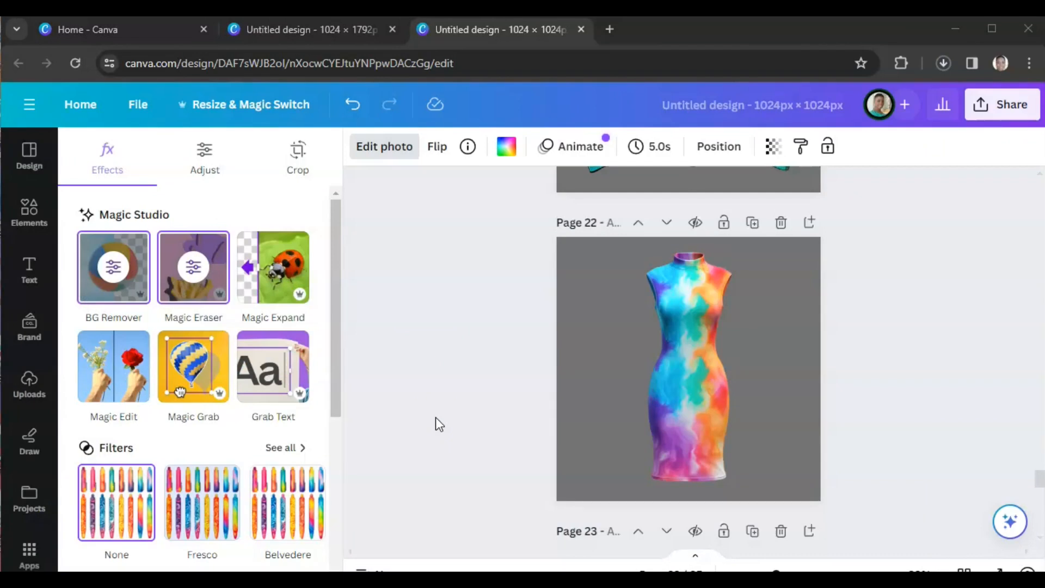
Step: Download all 25 pages of the design as PNG files with a transparent background
scroll(463, 399, up, 4)
scroll(464, 404, down, 15)
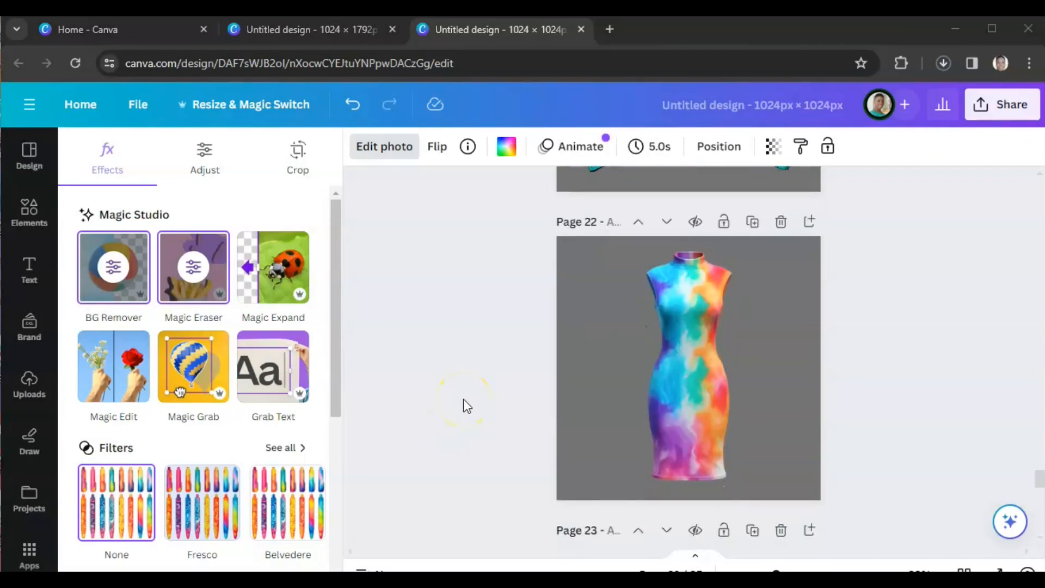
scroll(463, 399, up, 15)
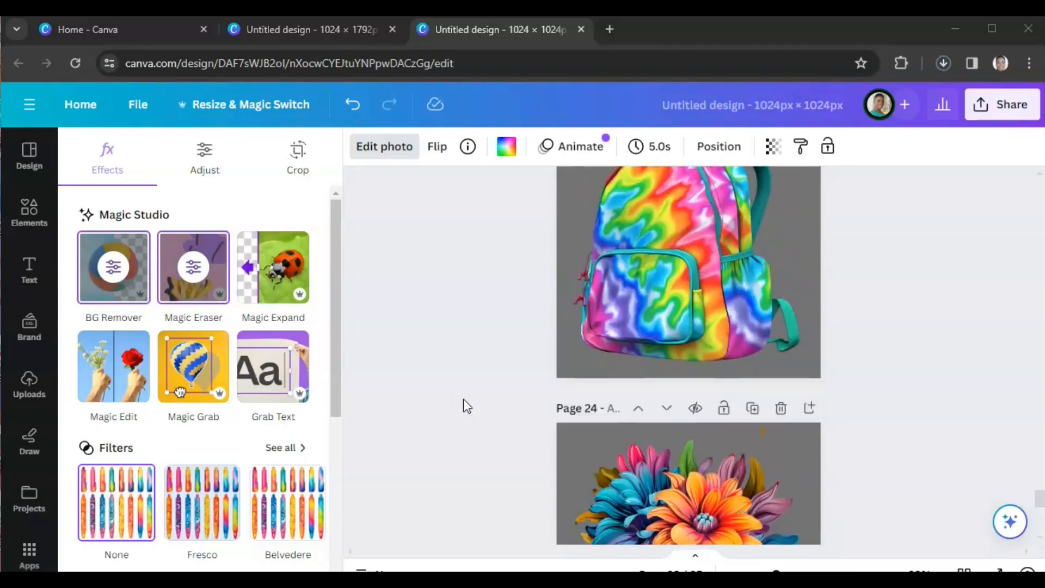
click(995, 231)
click(1000, 106)
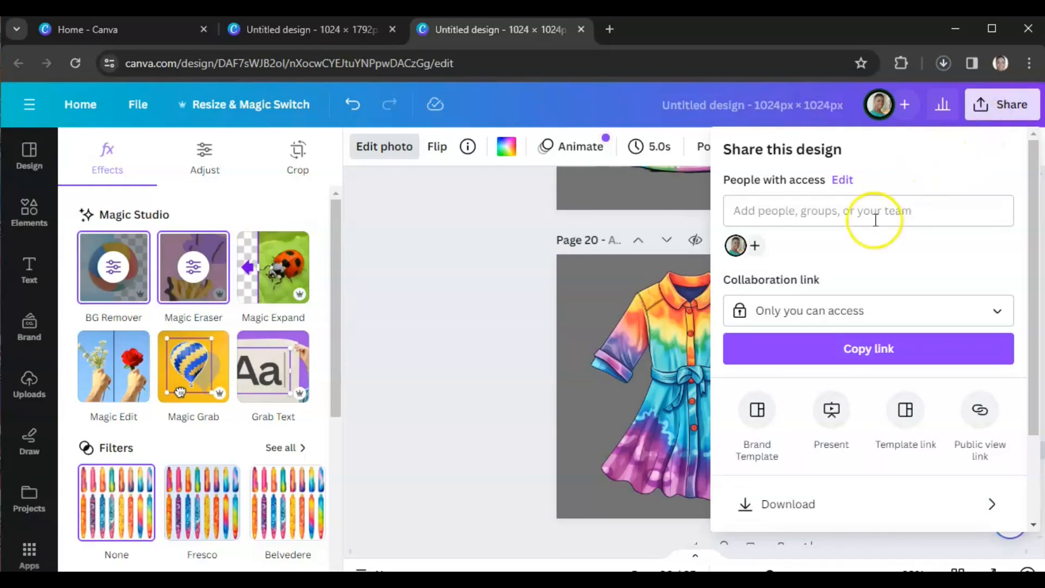
scroll(763, 441, down, 2)
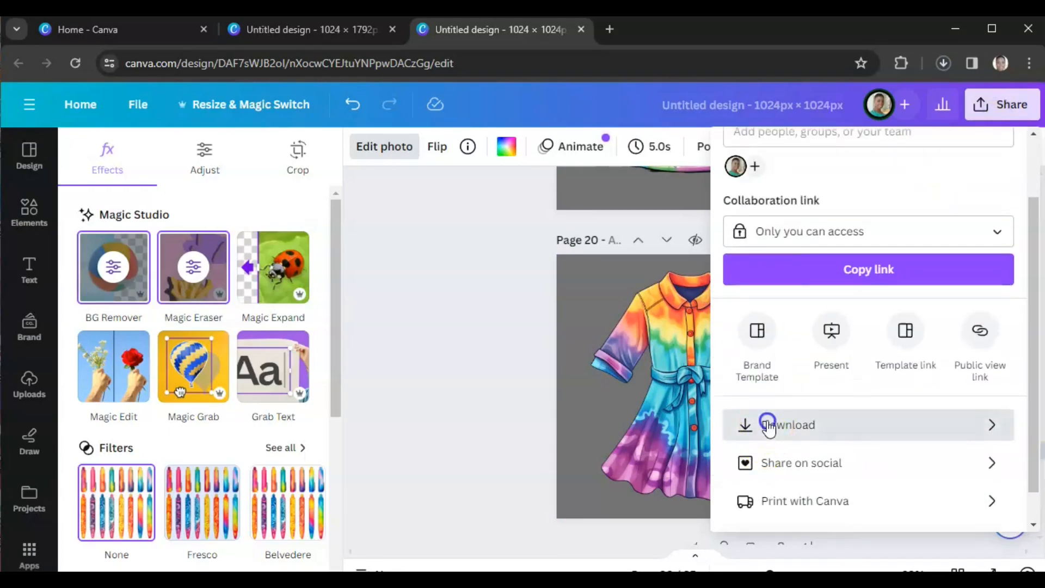
click(768, 425)
click(732, 312)
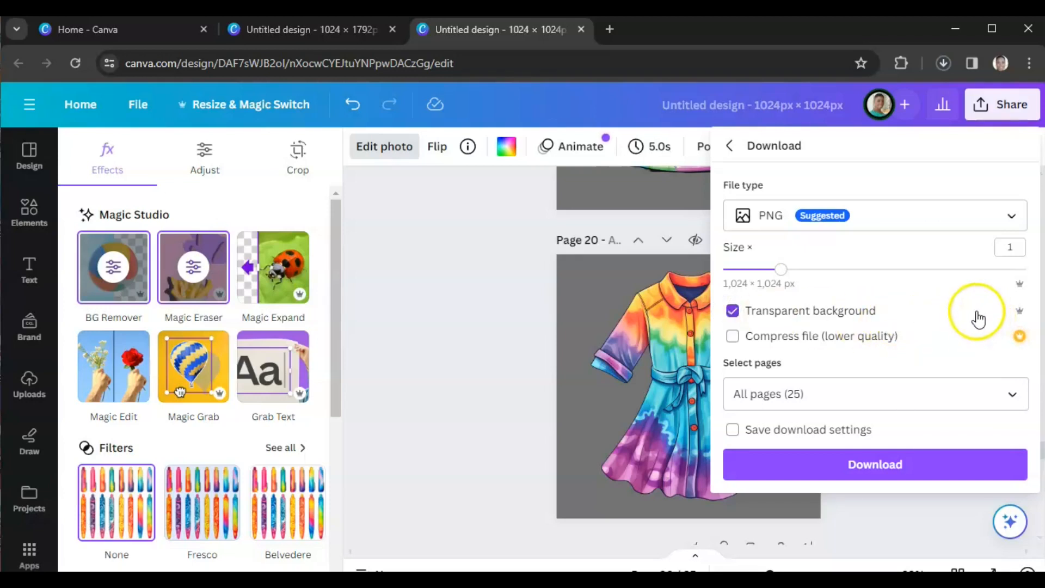
click(872, 471)
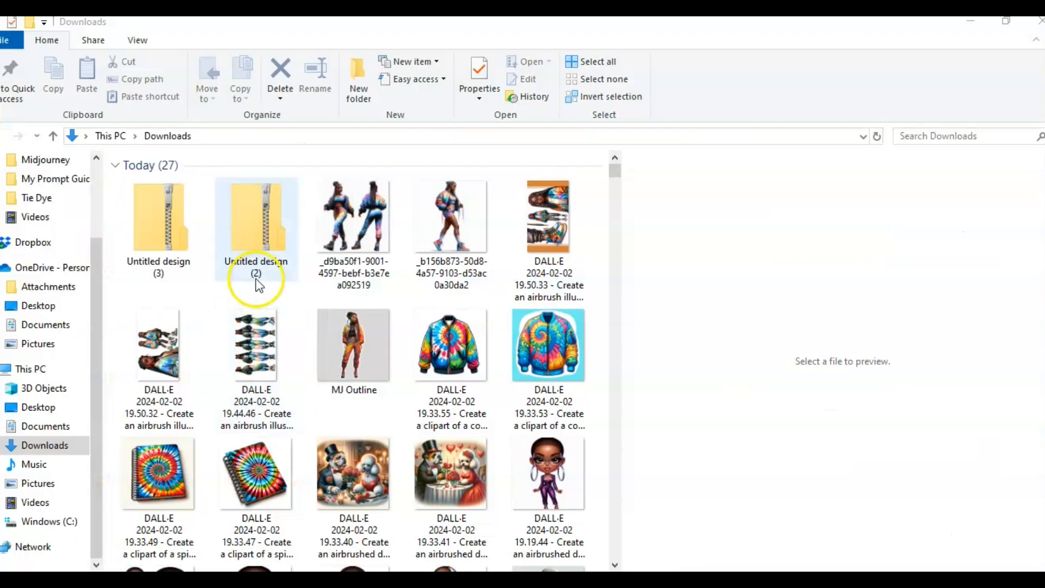
Step: Copy all 25 PNG files from the downloaded Untitled design (3) archive into the Documents > Tie Dye > Upscaled folder
click(158, 221)
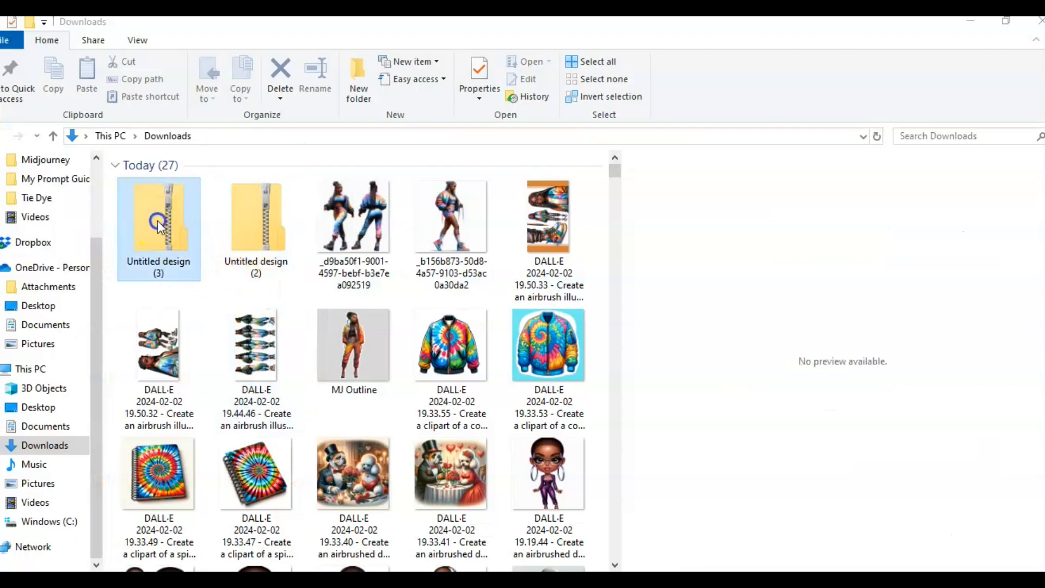
double_click(158, 220)
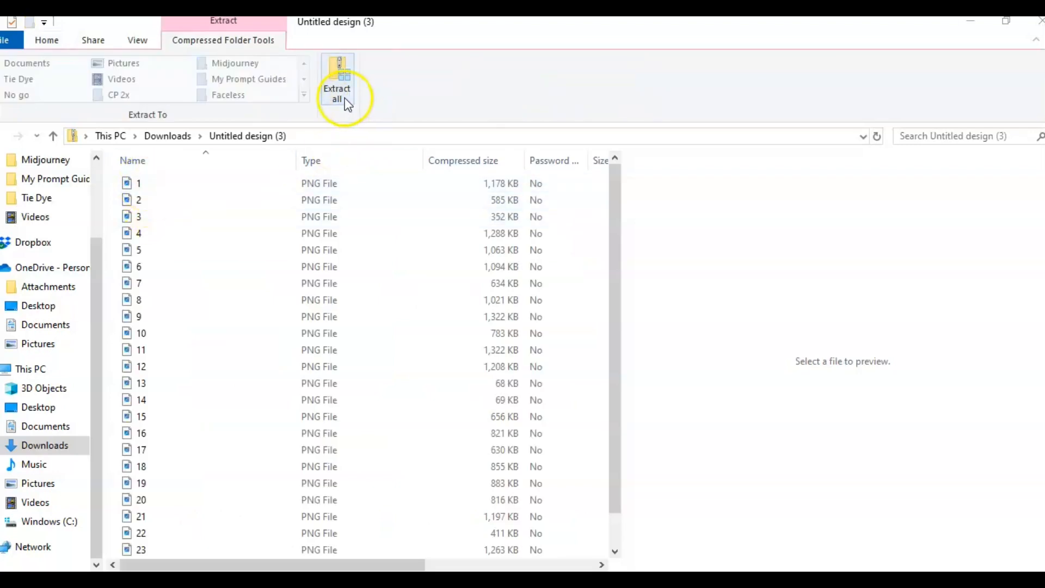
click(131, 184)
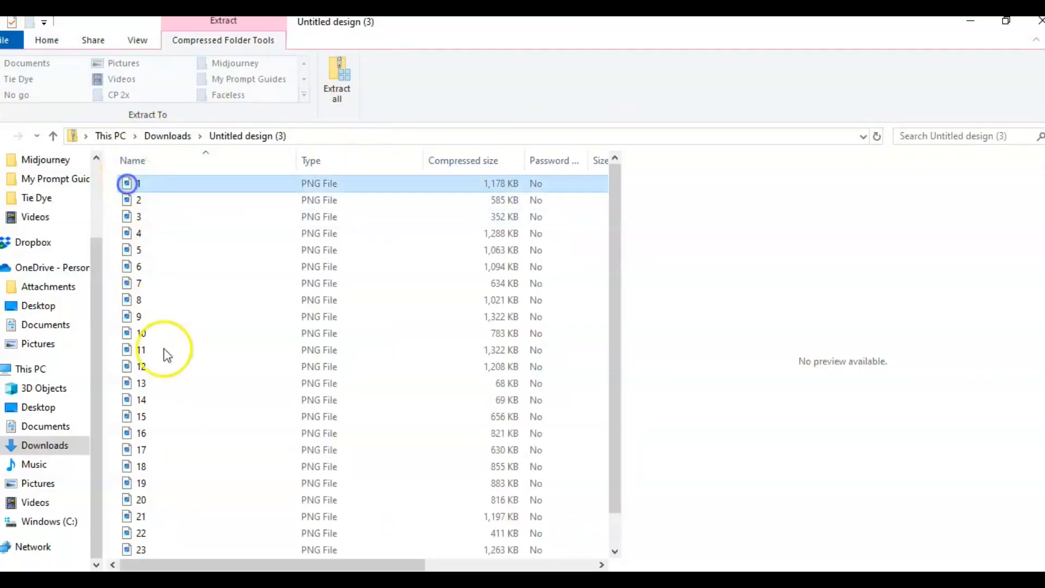
scroll(182, 424, down, 1)
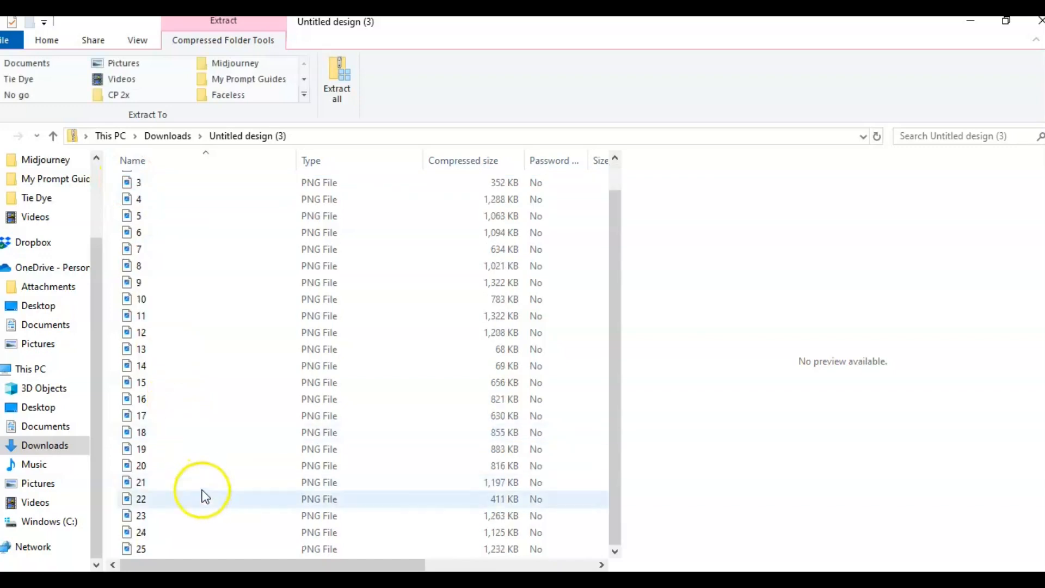
shift+click(182, 545)
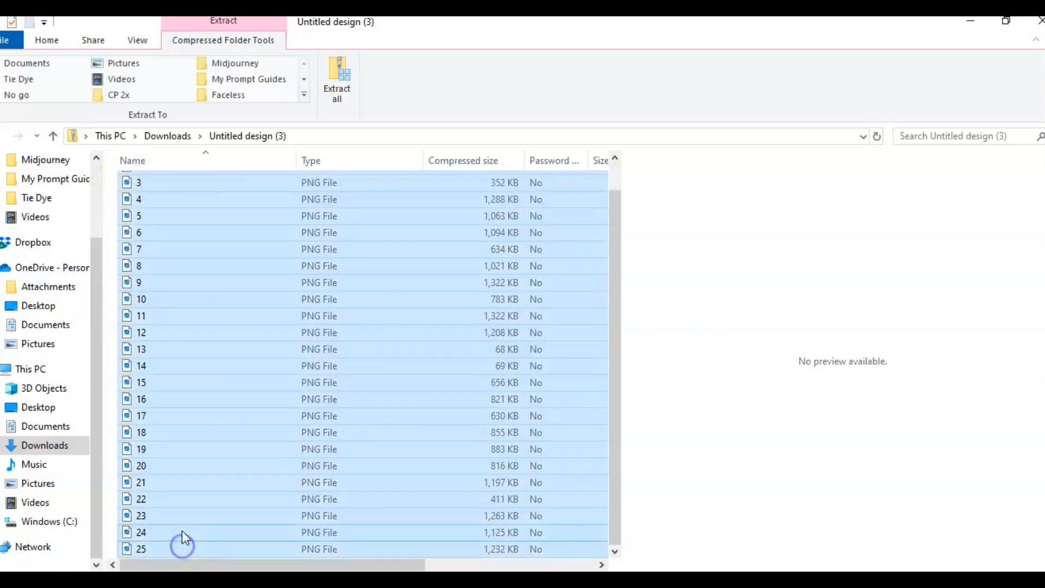
double_click(185, 488)
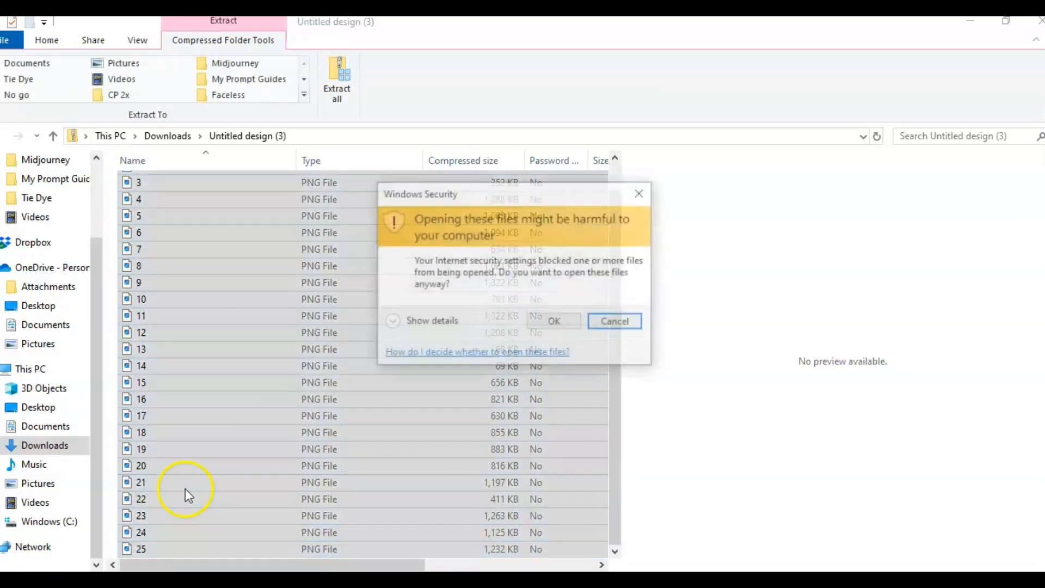
click(551, 321)
click(222, 412)
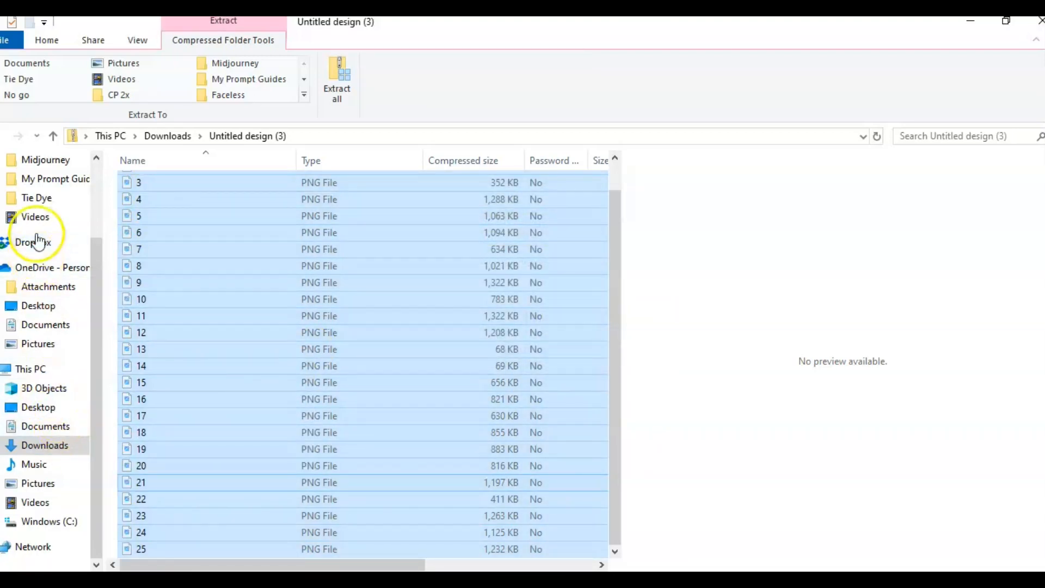
click(35, 199)
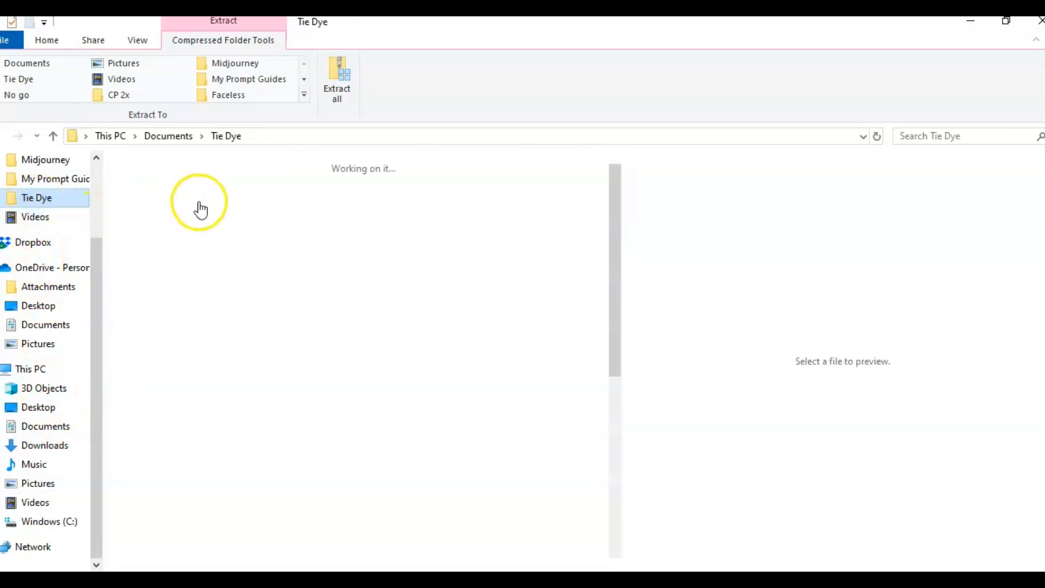
double_click(243, 214)
right_click(247, 290)
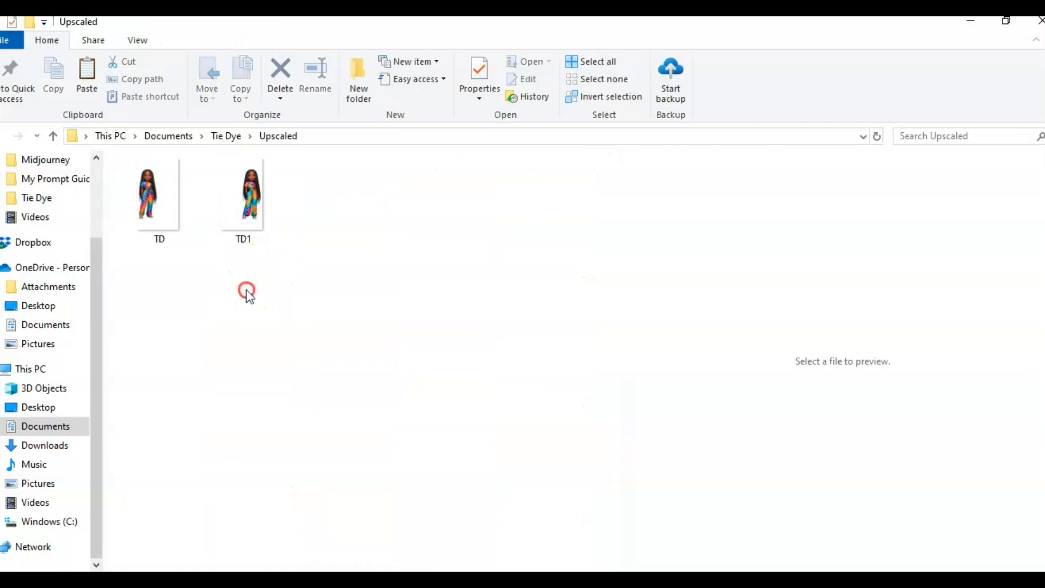
click(286, 473)
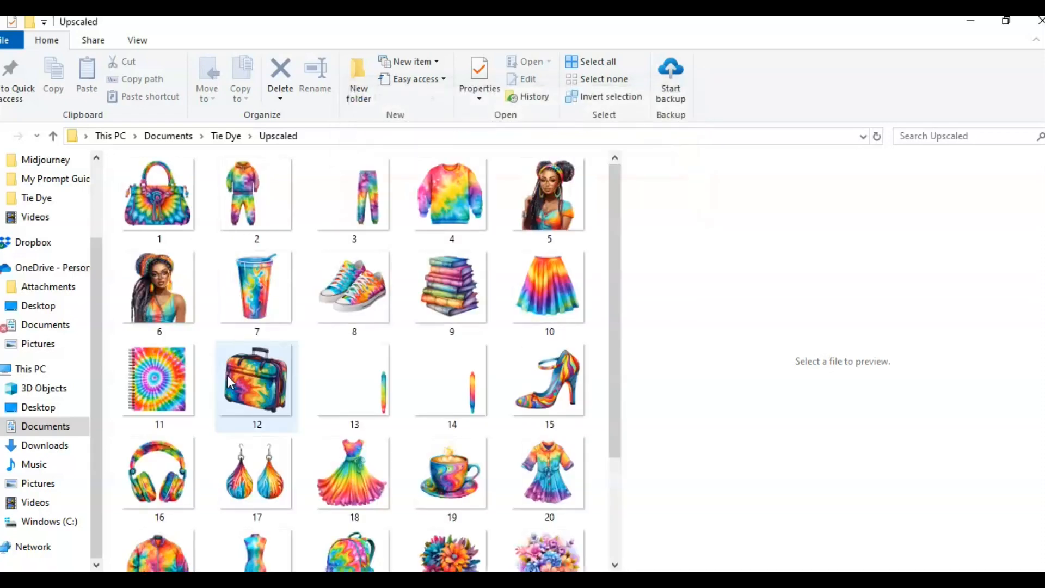
Step: Browse the copied clipart images in the Upscaled folder
click(335, 408)
scroll(305, 414, down, 3)
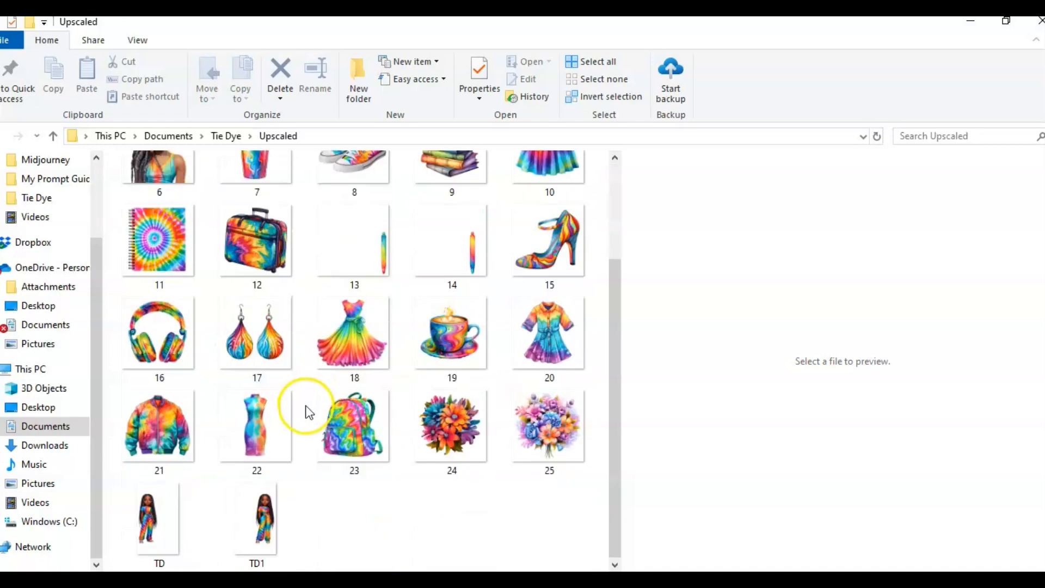
scroll(305, 413, up, 3)
scroll(305, 415, down, 3)
scroll(306, 417, up, 3)
click(371, 391)
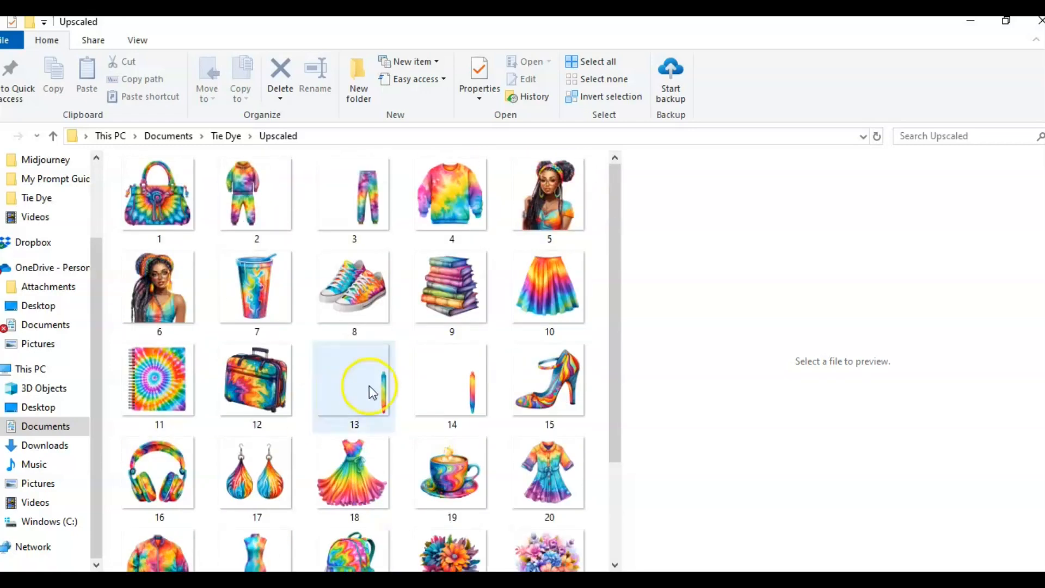
click(421, 365)
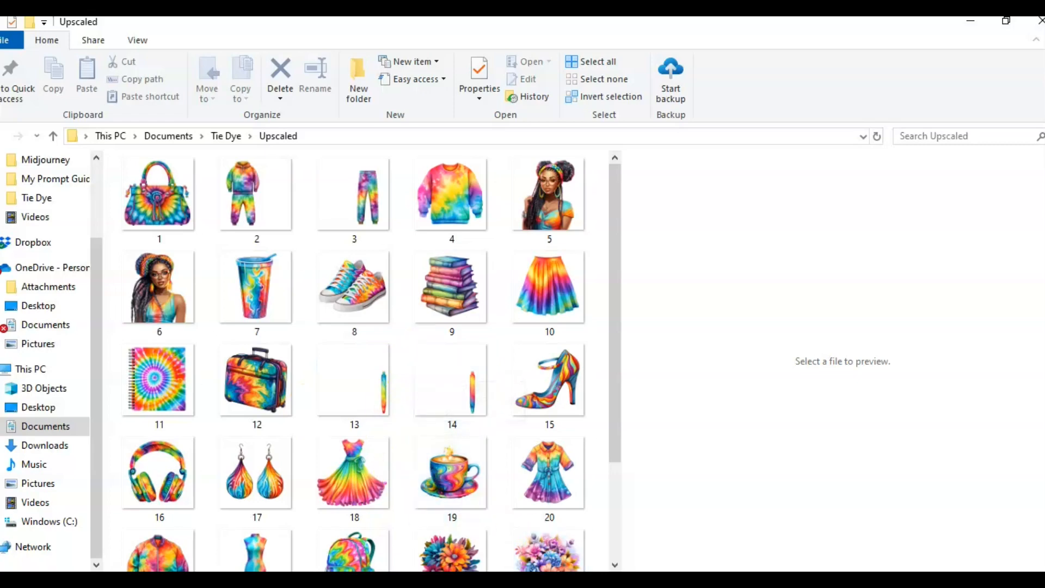
Step: Switch to Topaz Gigapixel AI and load every image from the Tie Dye > Upscaled folder
click(551, 473)
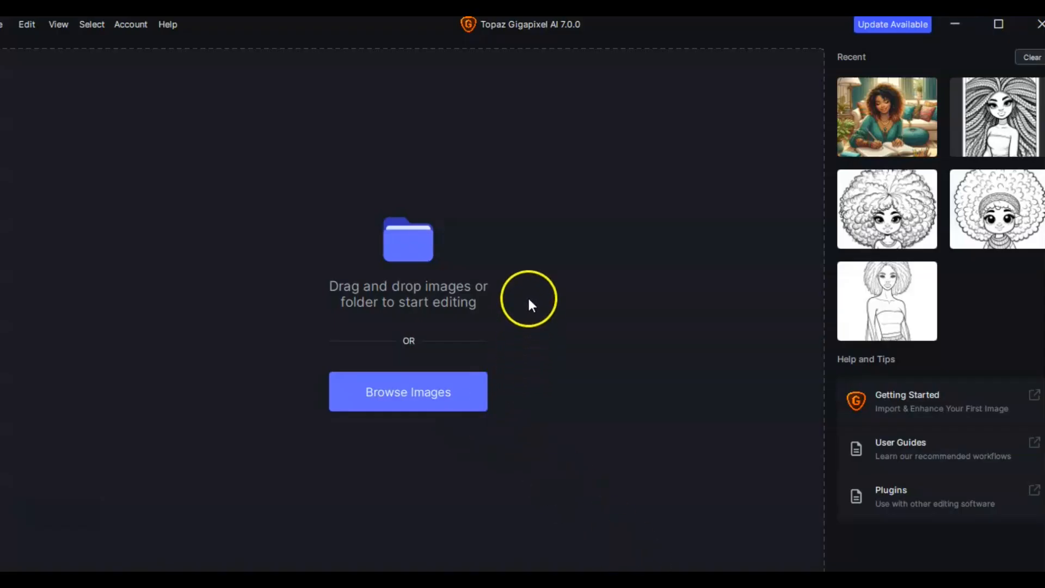
click(406, 394)
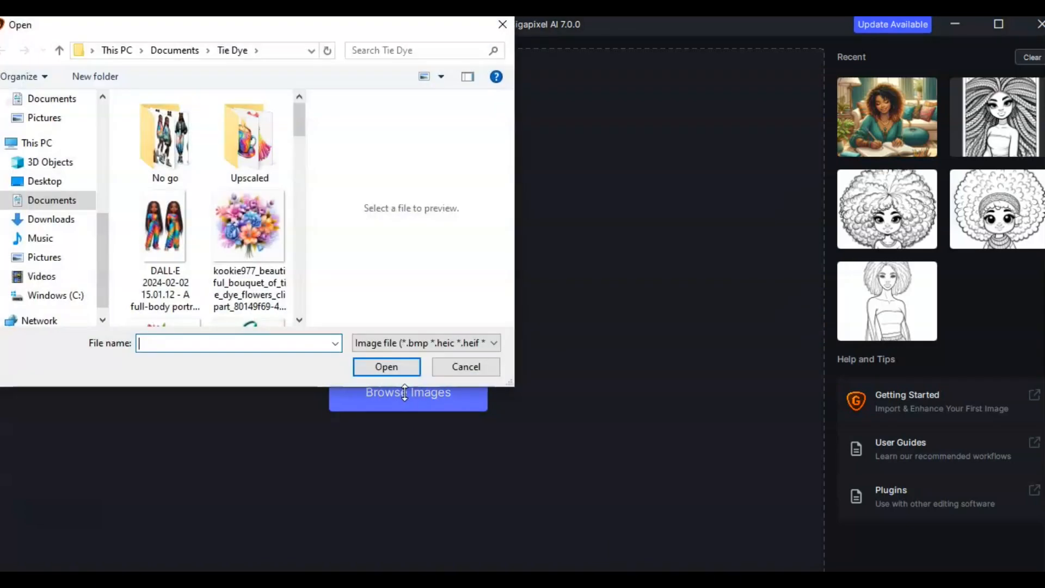
double_click(234, 145)
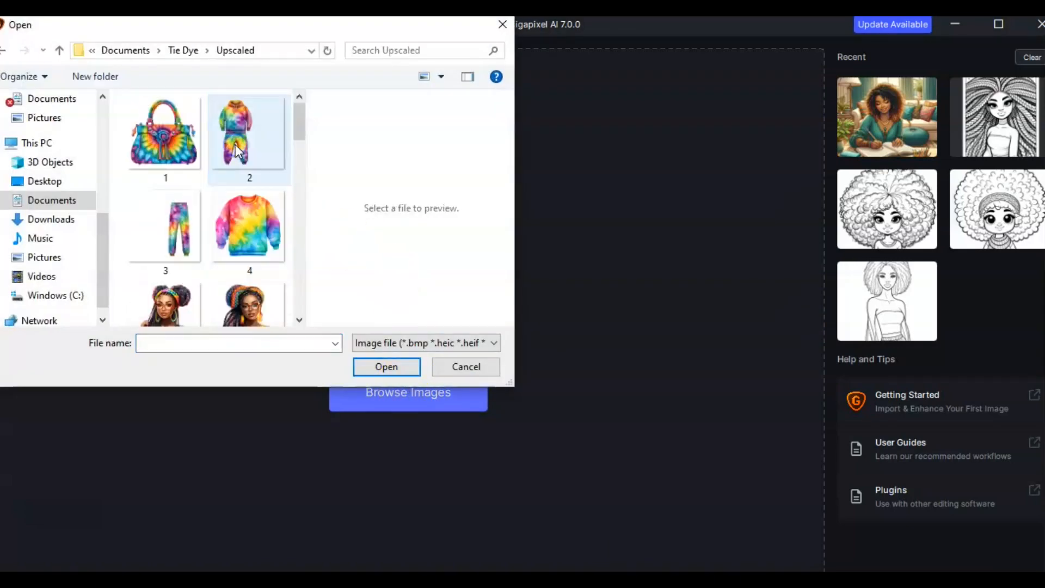
click(161, 138)
scroll(241, 240, down, 10)
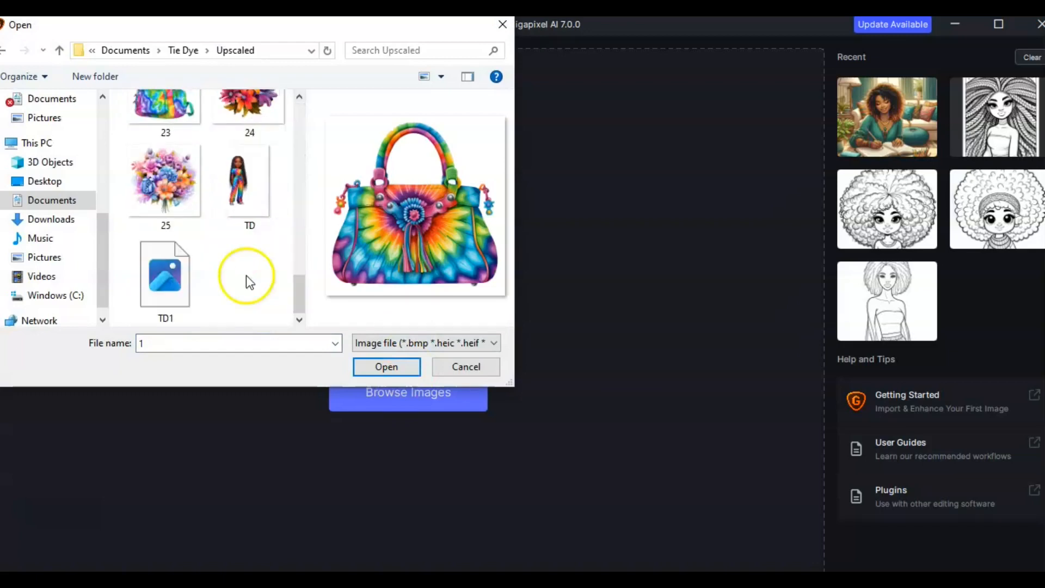
shift+click(173, 283)
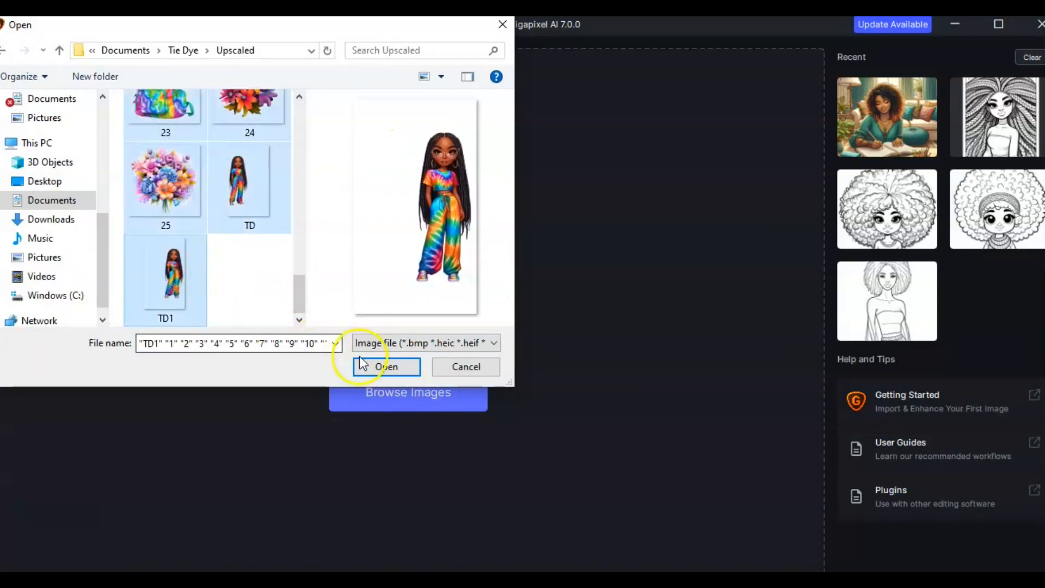
click(366, 368)
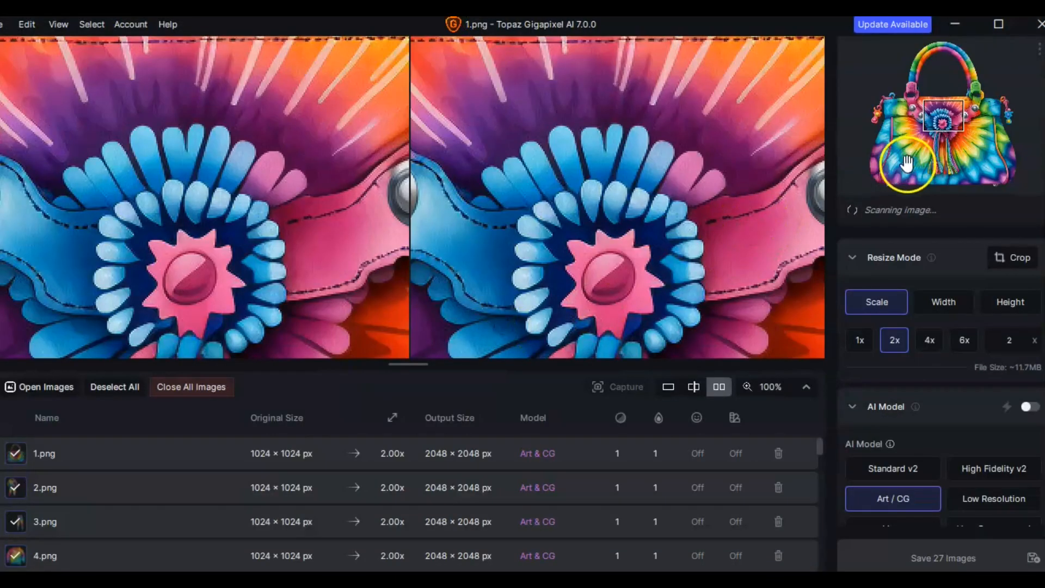
Step: Upscale all 27 images at 2x with the Art / CG model and save them as PNG to the original folder
scroll(616, 178, down, 2)
scroll(615, 178, down, 5)
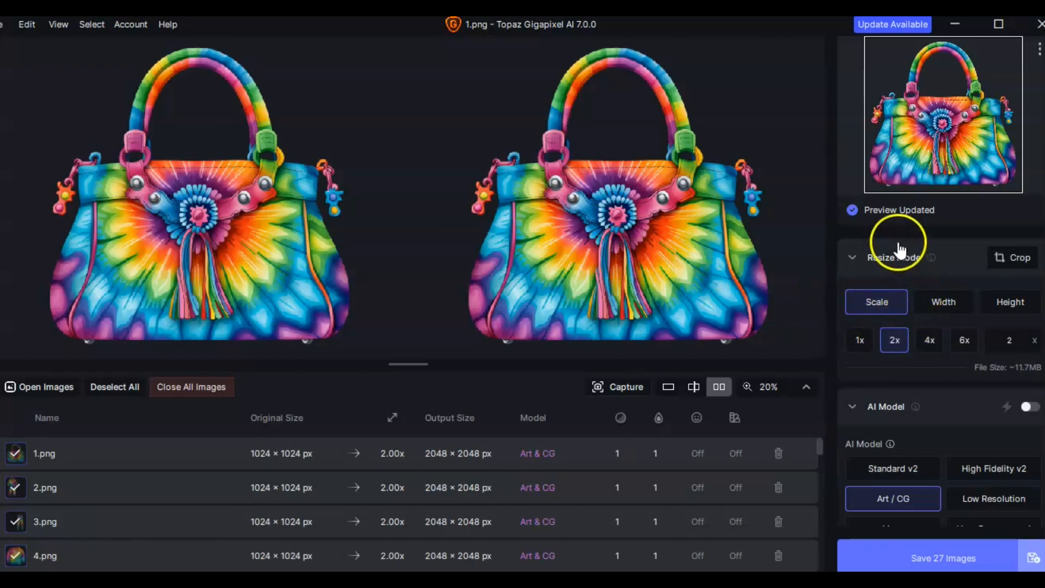
click(922, 557)
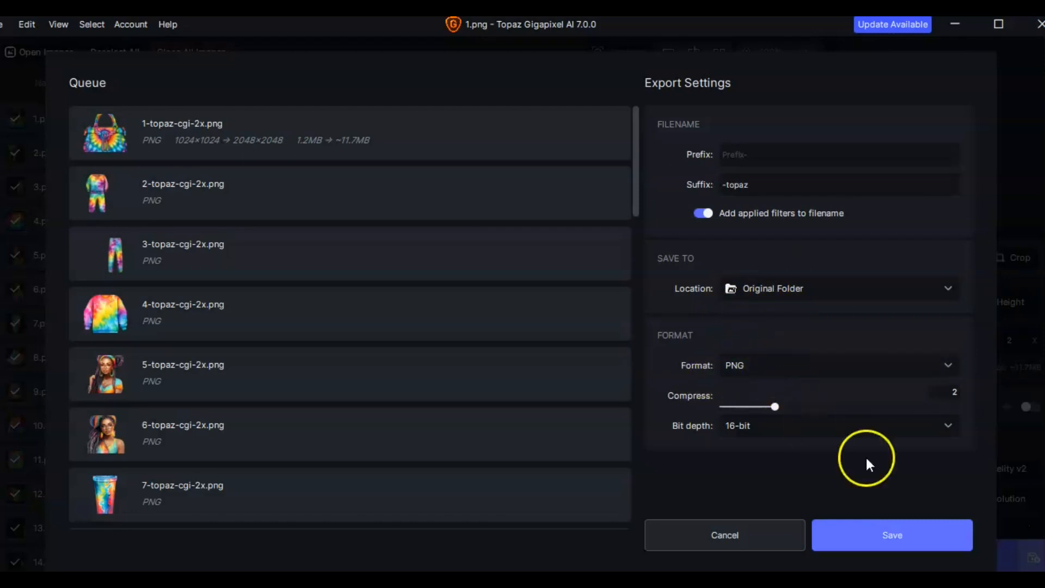
click(895, 541)
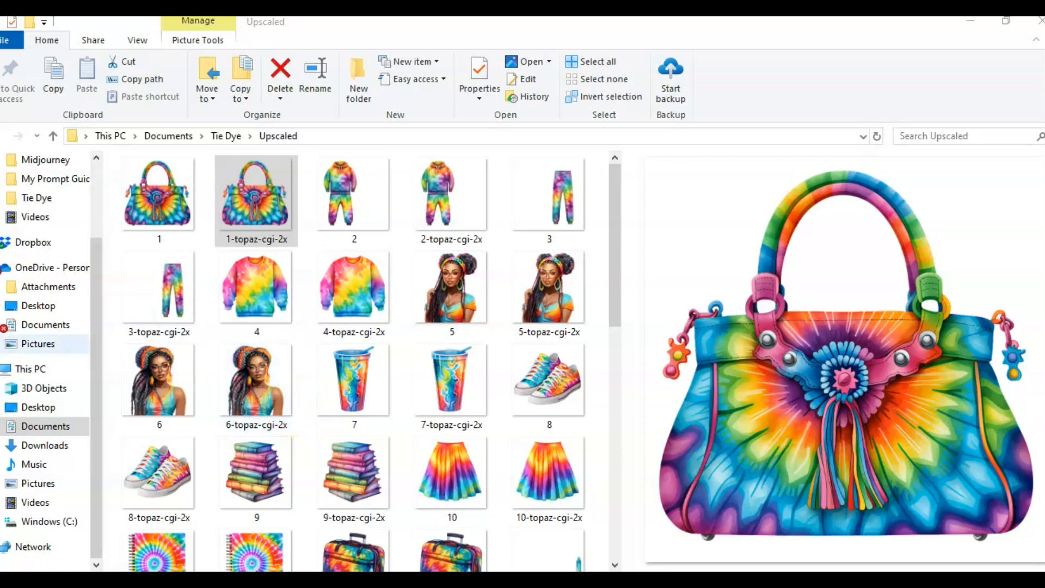
Step: Open the original image 1 in the photo viewer and zoom in to inspect its detail
click(158, 219)
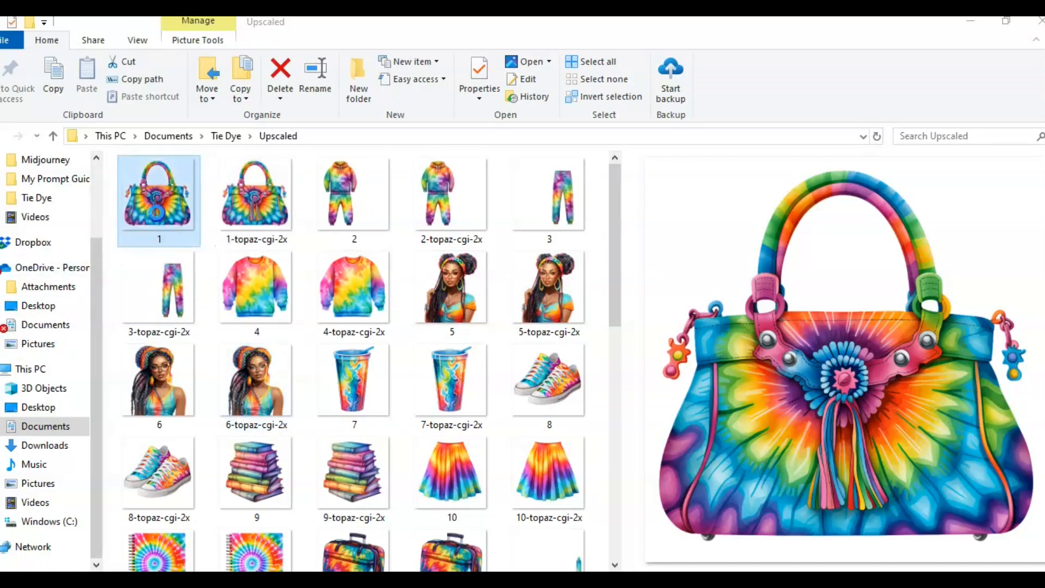
key(Return)
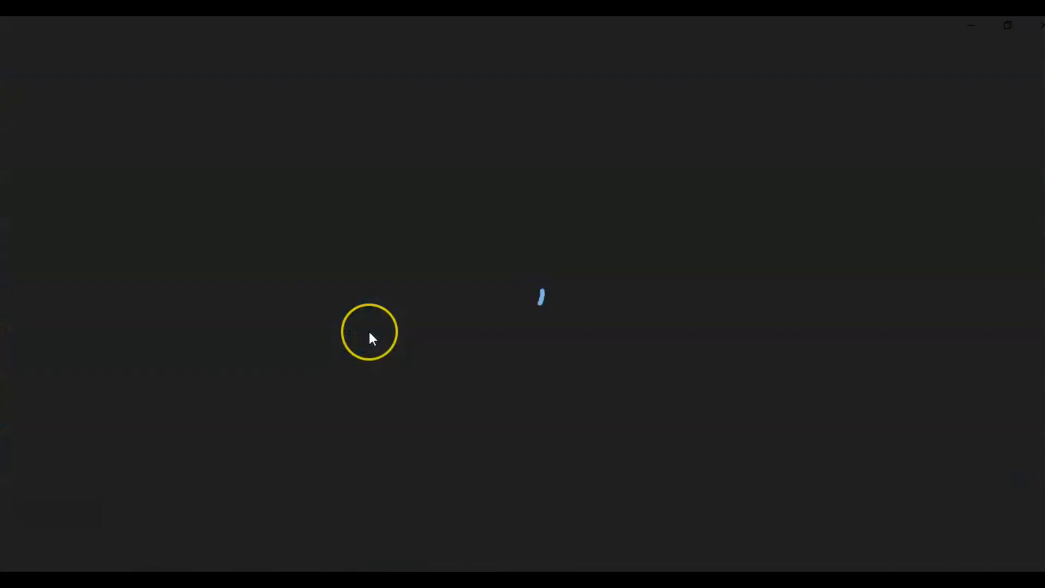
scroll(370, 337, up, 3)
scroll(371, 339, up, 6)
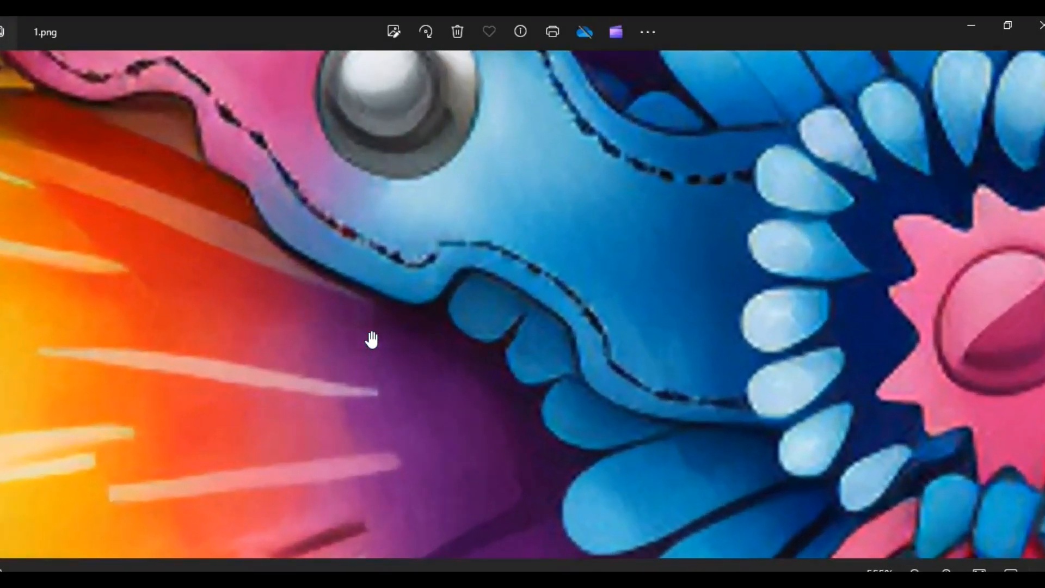
scroll(374, 339, up, 1)
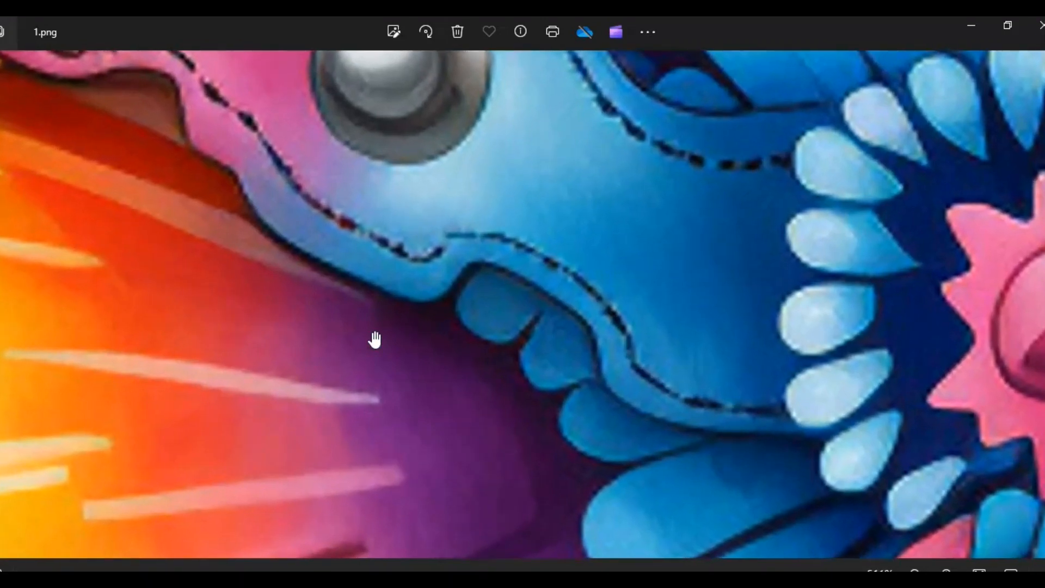
scroll(375, 339, down, 3)
click(914, 236)
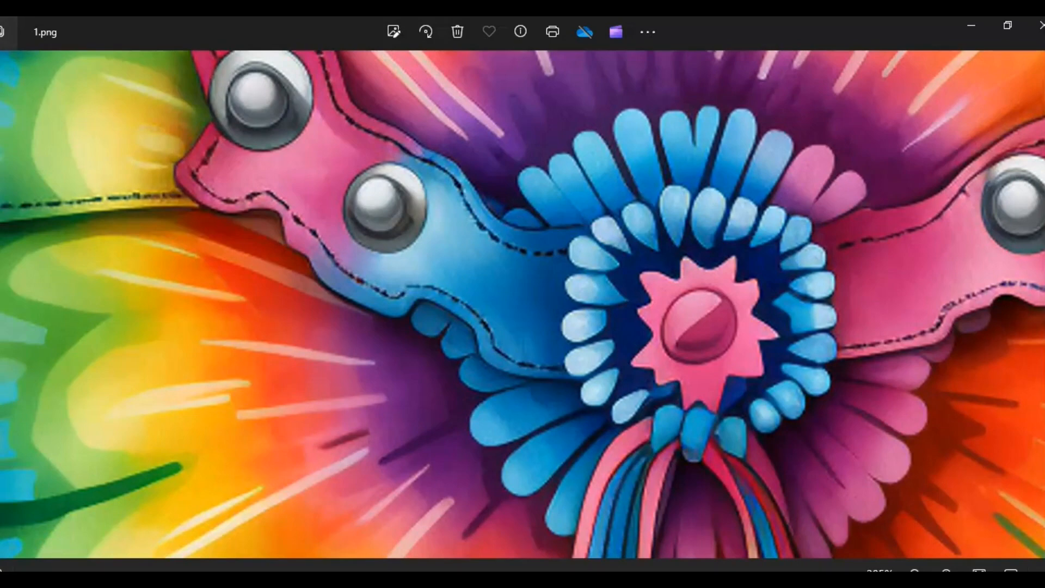
click(1037, 27)
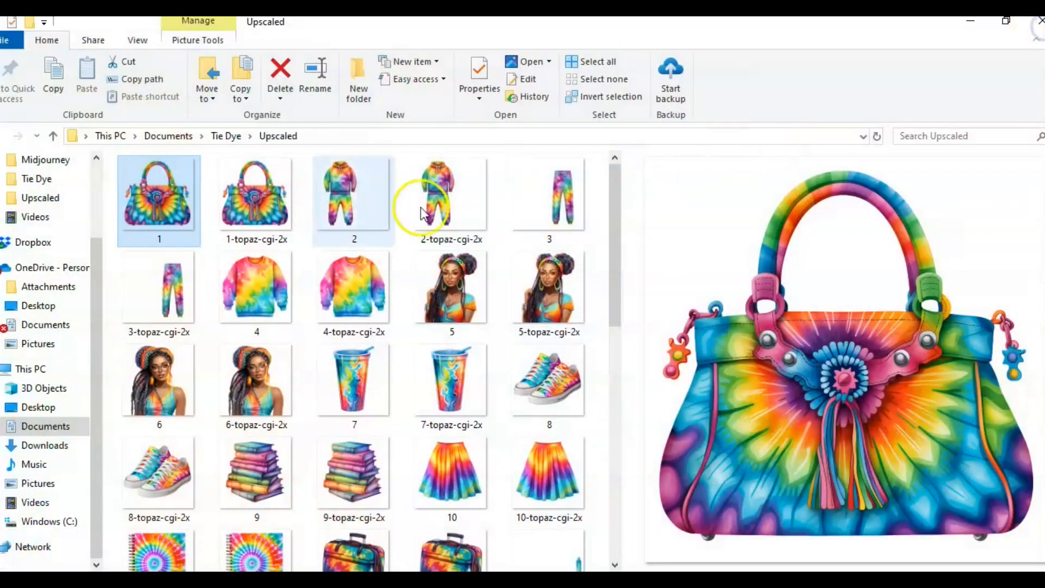
Step: Open the upscaled image 1-topaz-cgi-2x in the photo viewer, zoom in to inspect its detail, and close it
click(283, 210)
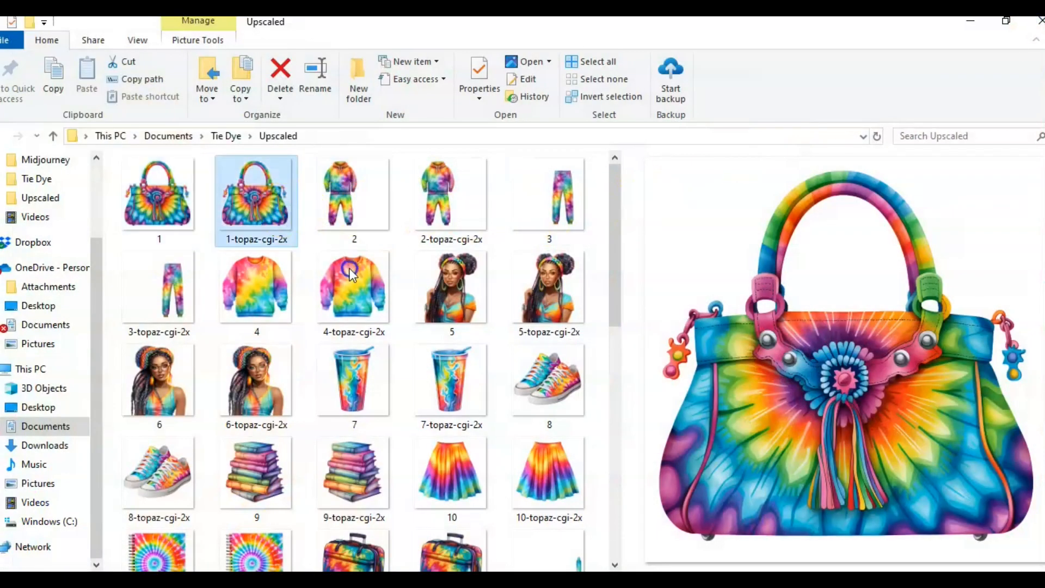
scroll(394, 367, up, 8)
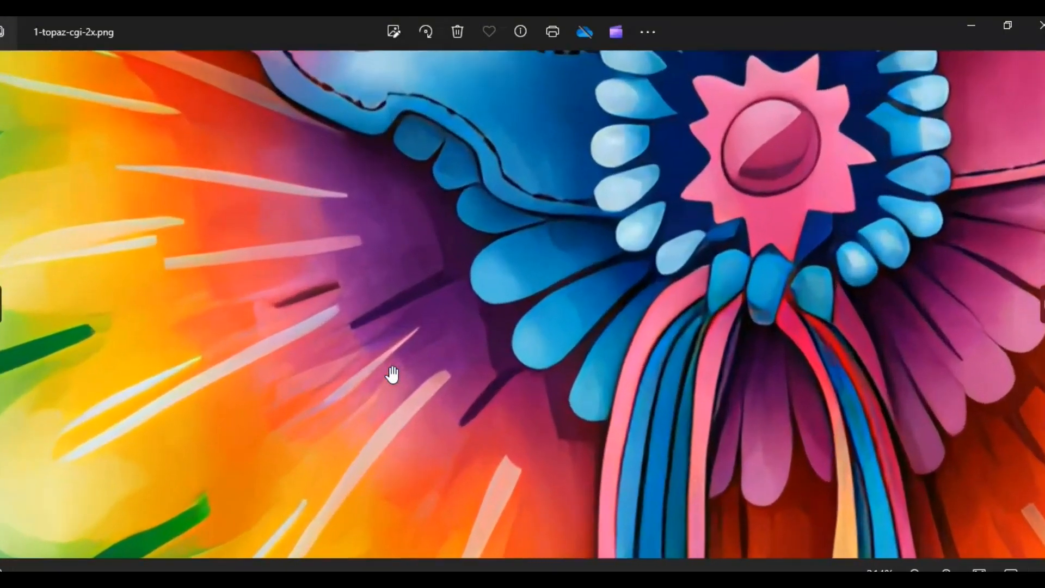
scroll(392, 374, up, 2)
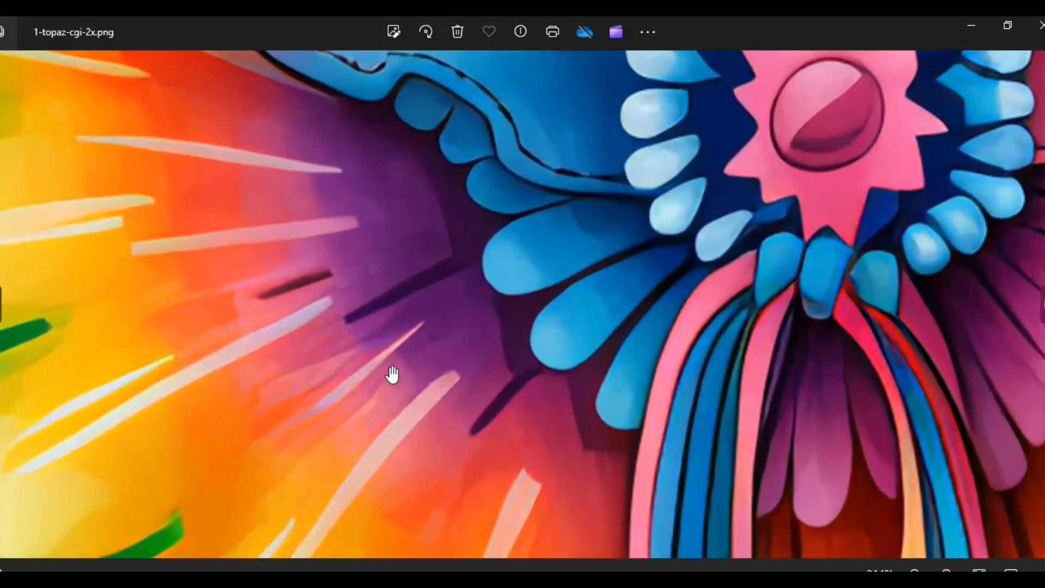
scroll(391, 375, down, 2)
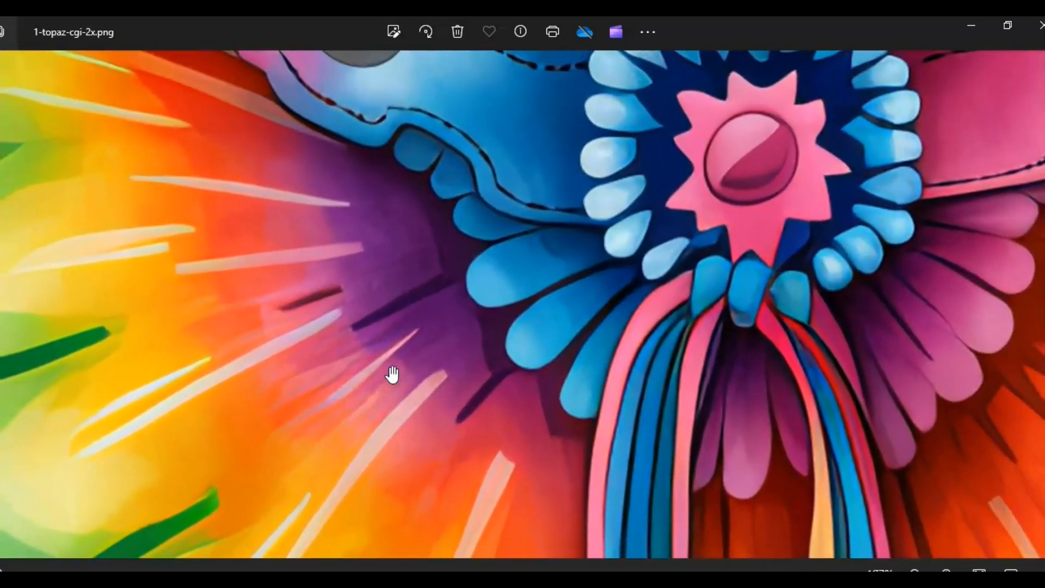
click(1037, 32)
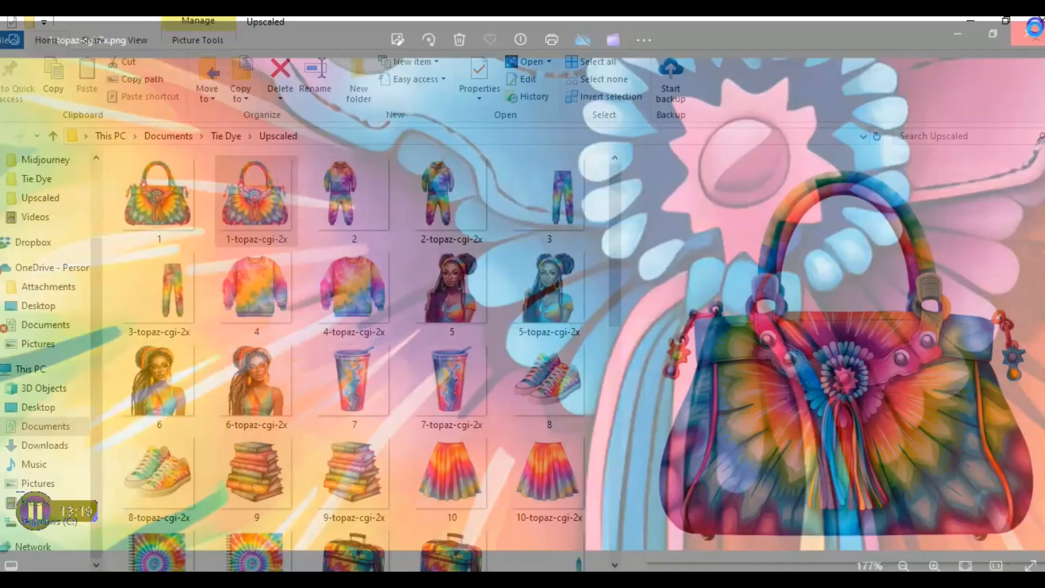
Step: Compress the TD Upscaled folder into a zipped folder, keeping the name TD Upscaled
mouse_move(445, 287)
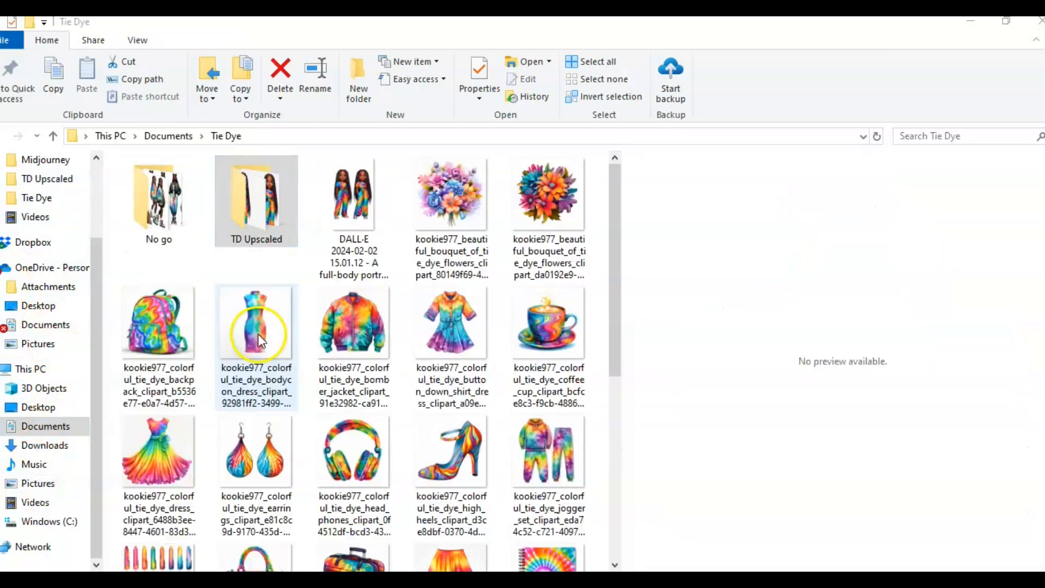
right_click(245, 213)
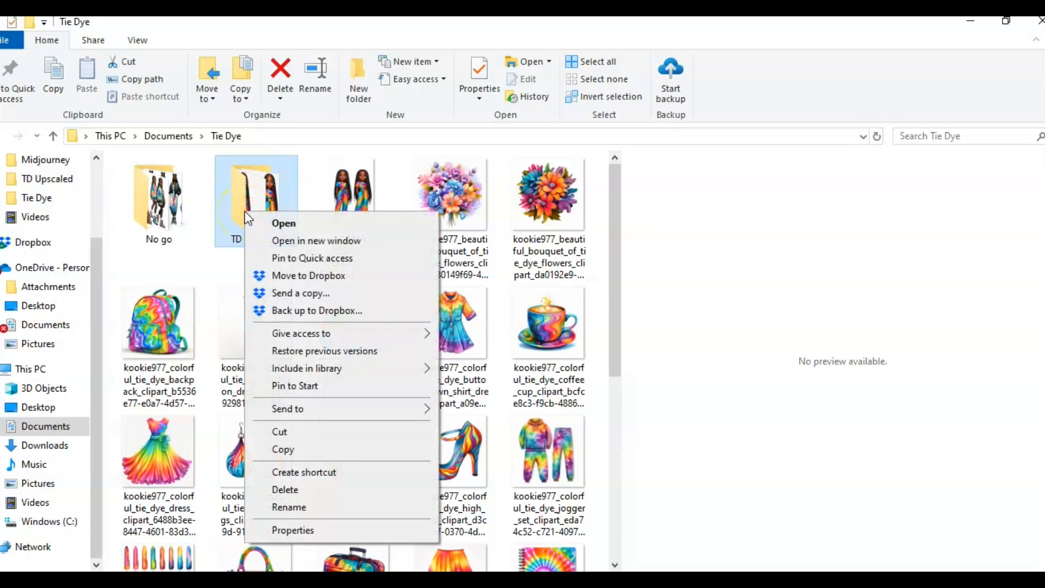
mouse_move(299, 339)
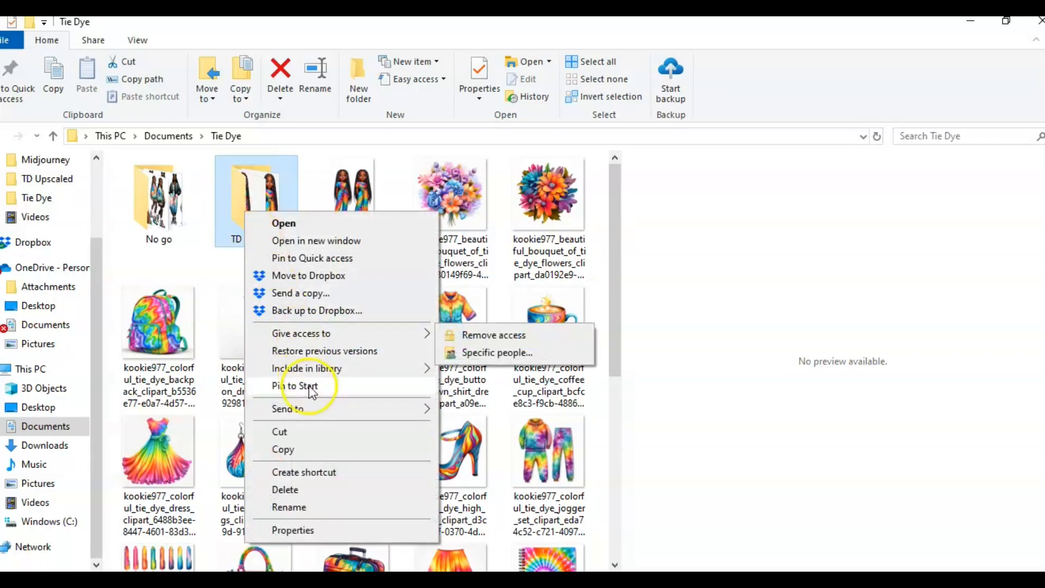
mouse_move(312, 409)
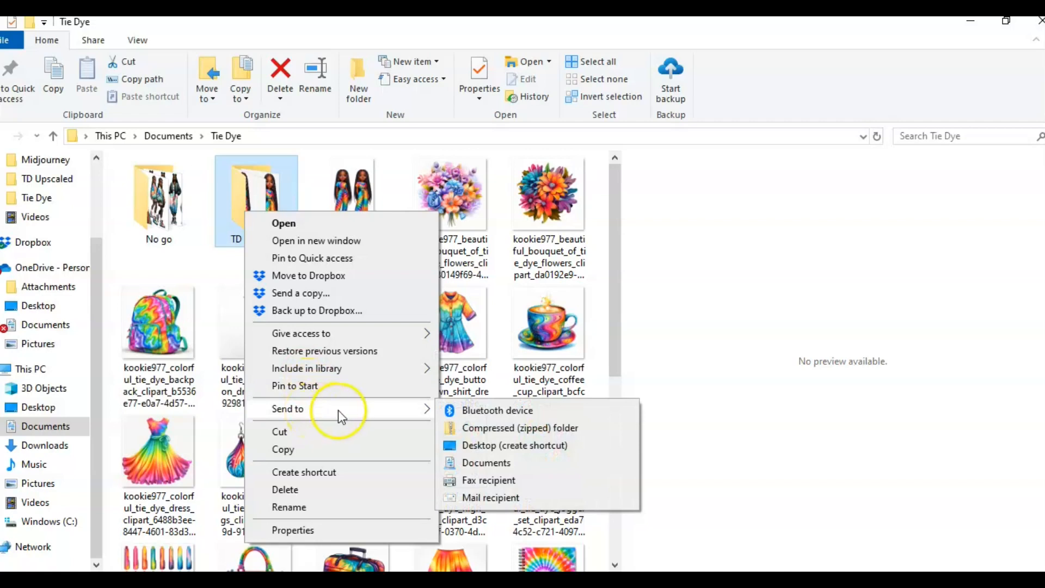
click(466, 430)
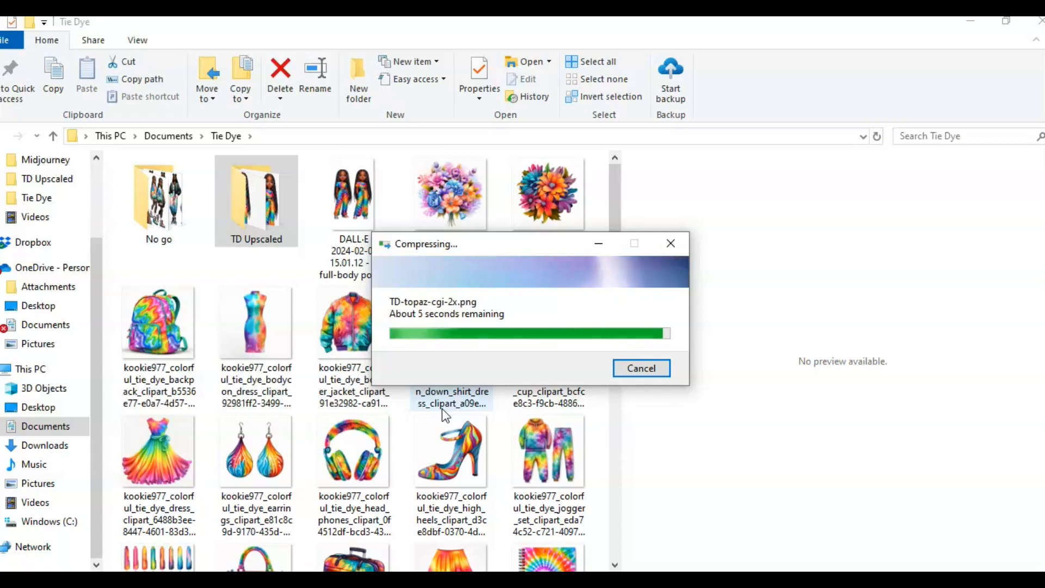
key(alt+Tab)
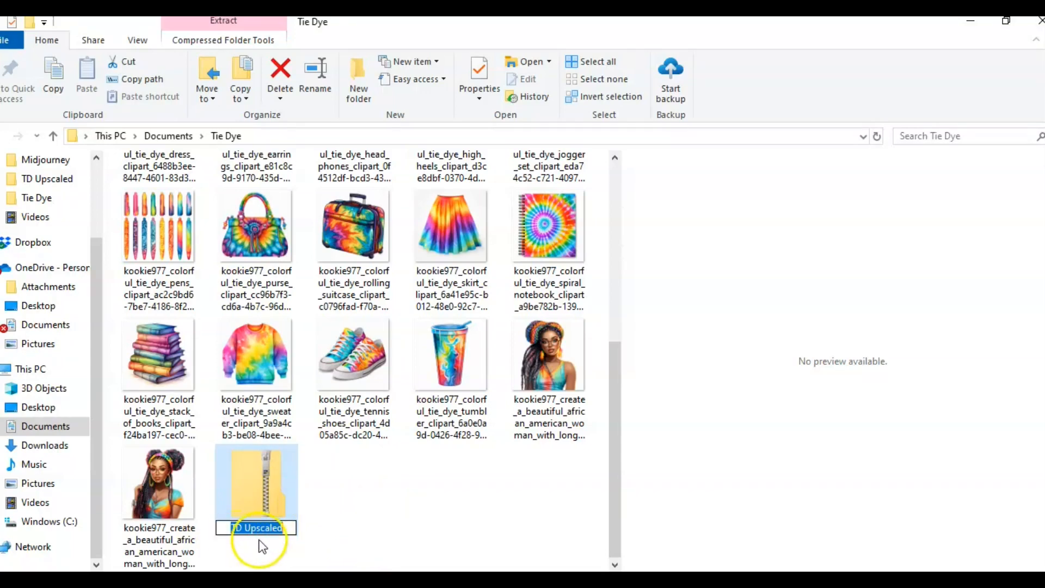
key(Return)
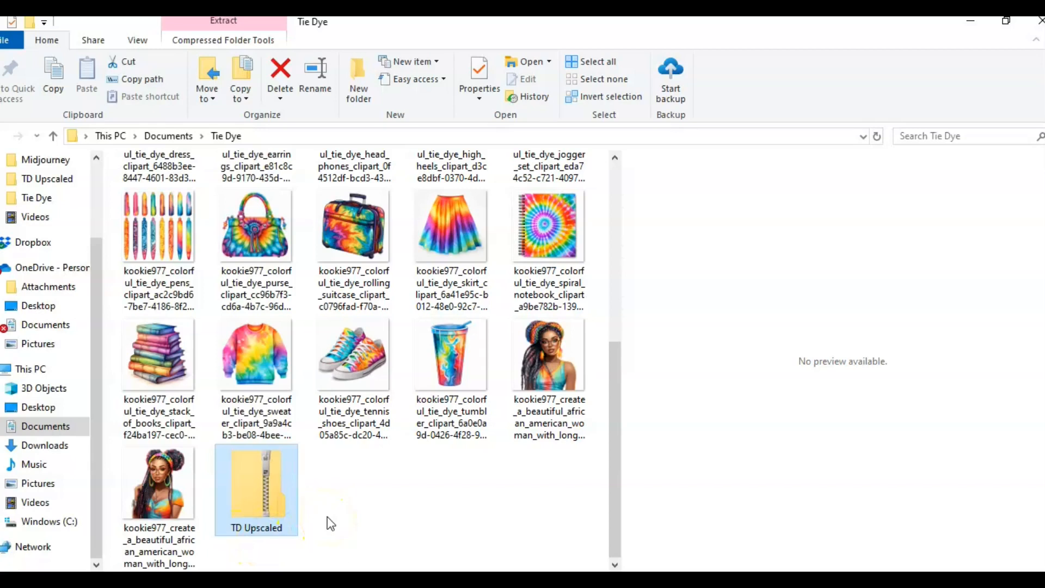
Step: Open the TD Upscaled zip file and browse the upscaled PNG files inside it
click(269, 498)
double_click(267, 496)
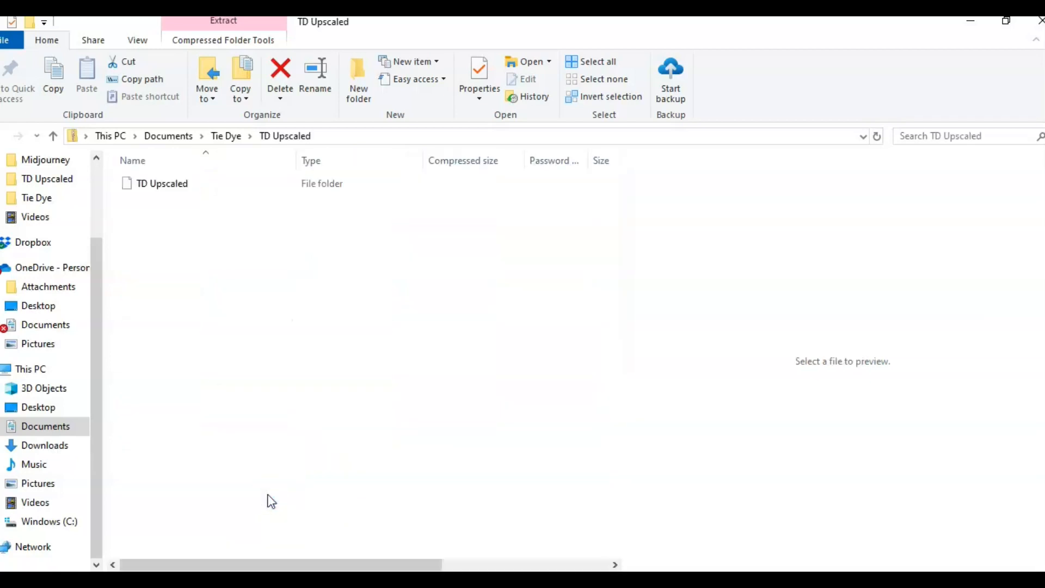
click(170, 185)
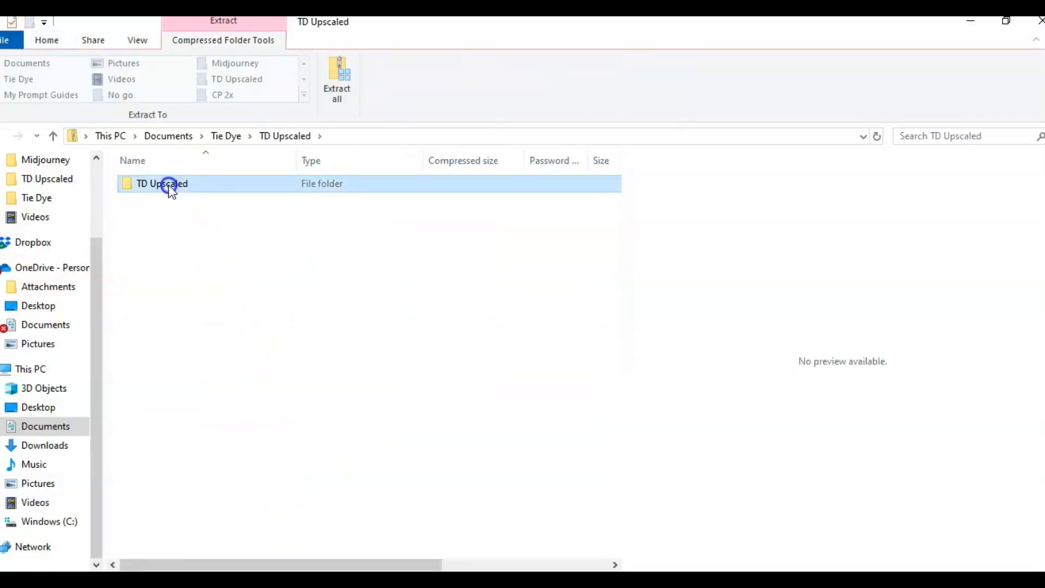
double_click(170, 185)
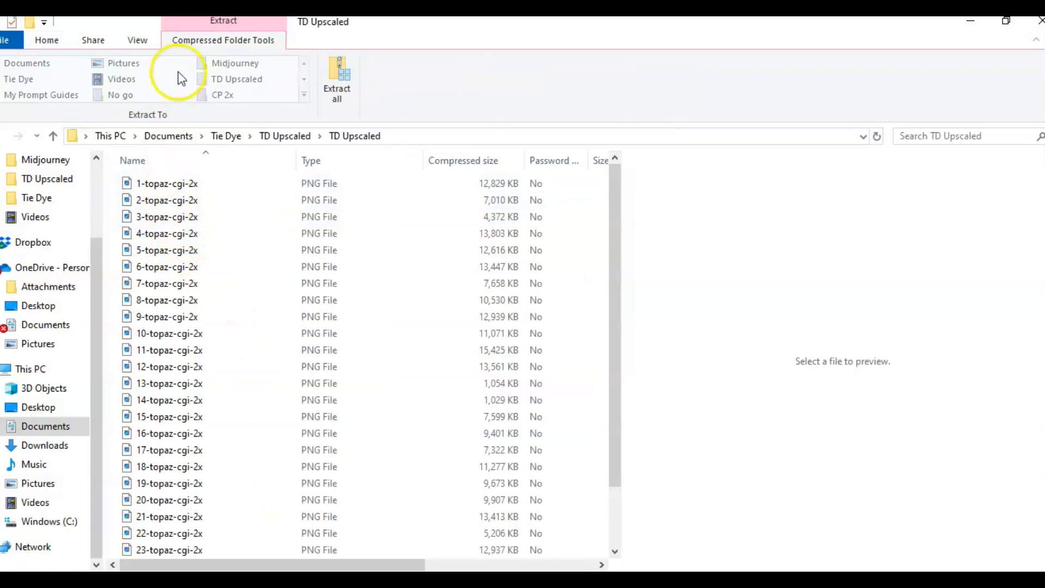
click(142, 41)
click(216, 63)
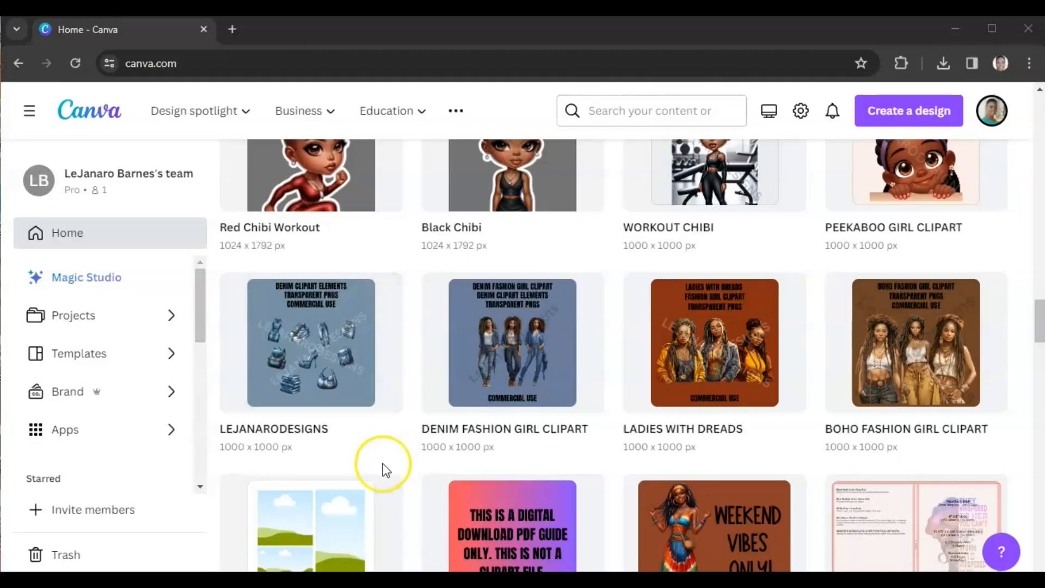
Step: Open the LEJANARODESIGNS design and duplicate its Ankara print clipart page
click(316, 377)
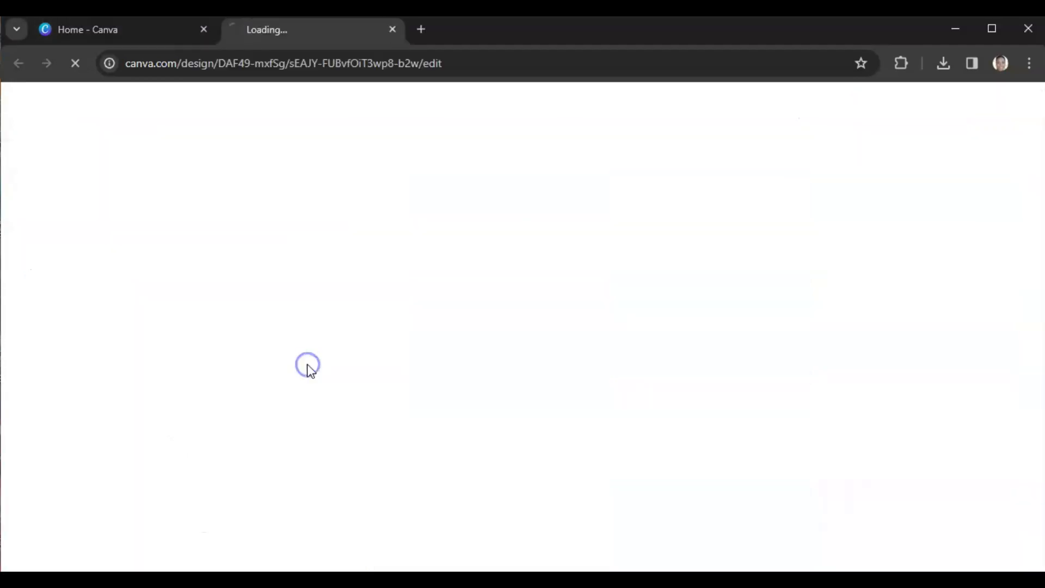
click(352, 346)
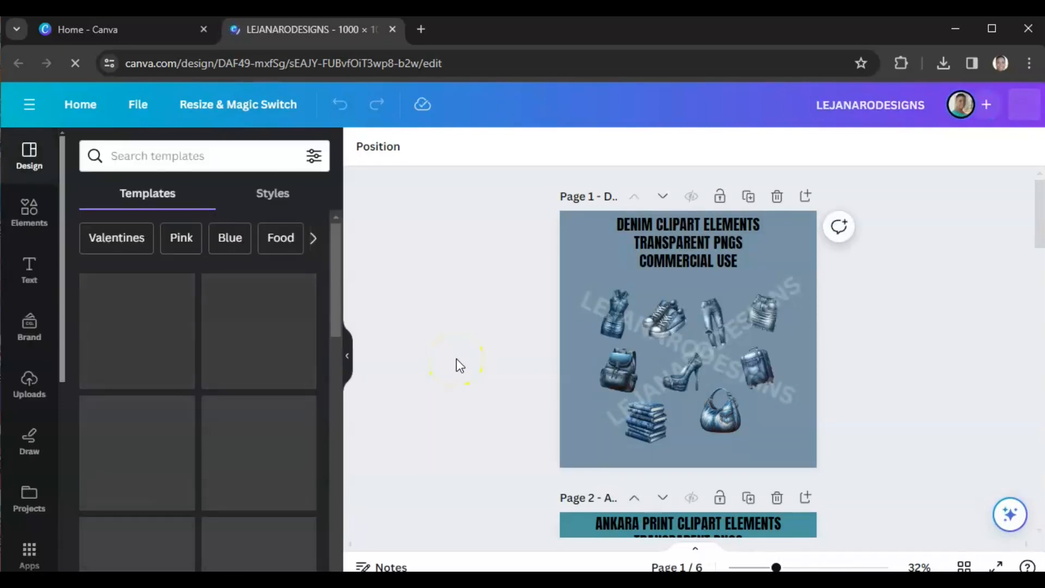
scroll(459, 364, down, 7)
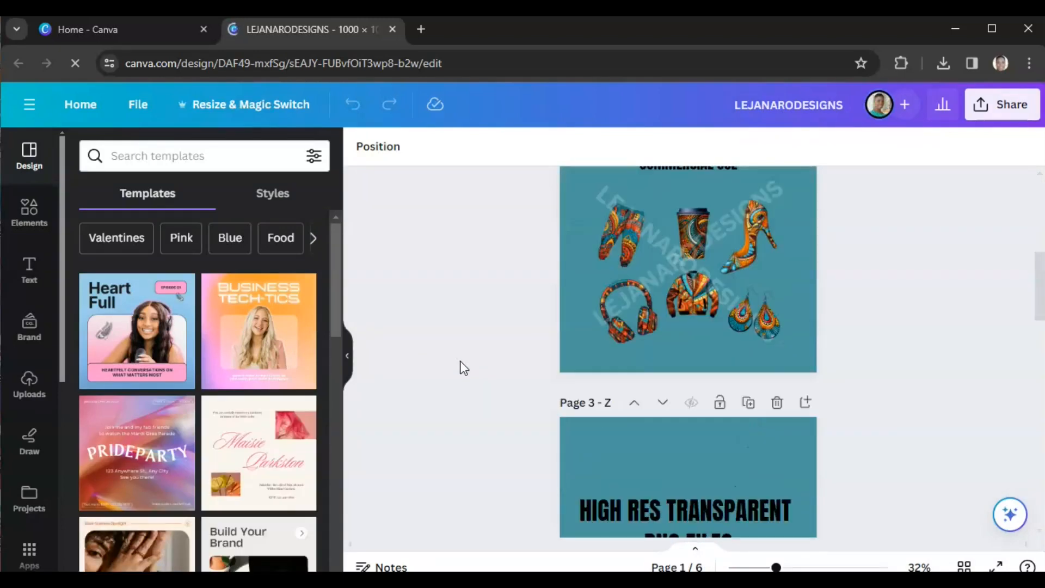
scroll(463, 368, down, 7)
scroll(520, 379, up, 12)
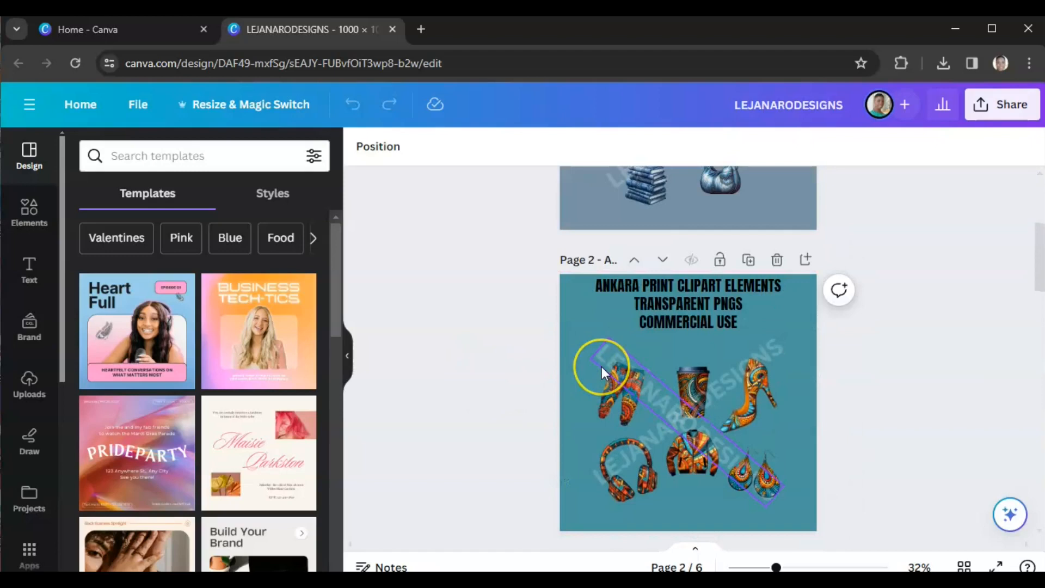
scroll(602, 367, down, 4)
scroll(625, 367, up, 5)
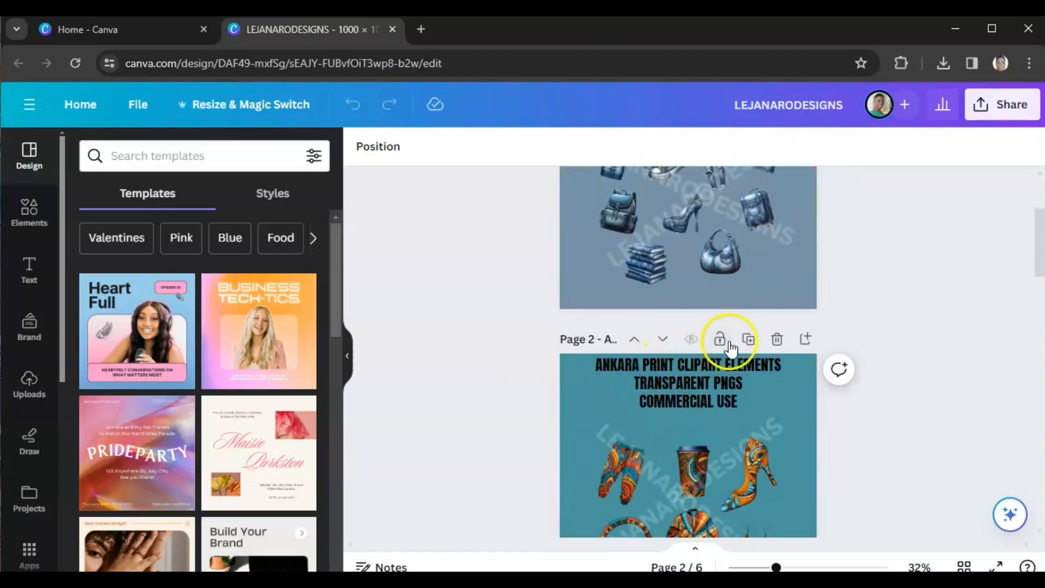
click(750, 343)
Step: Delete the shoes, cup and high heel clipart from the duplicated page 3
click(570, 368)
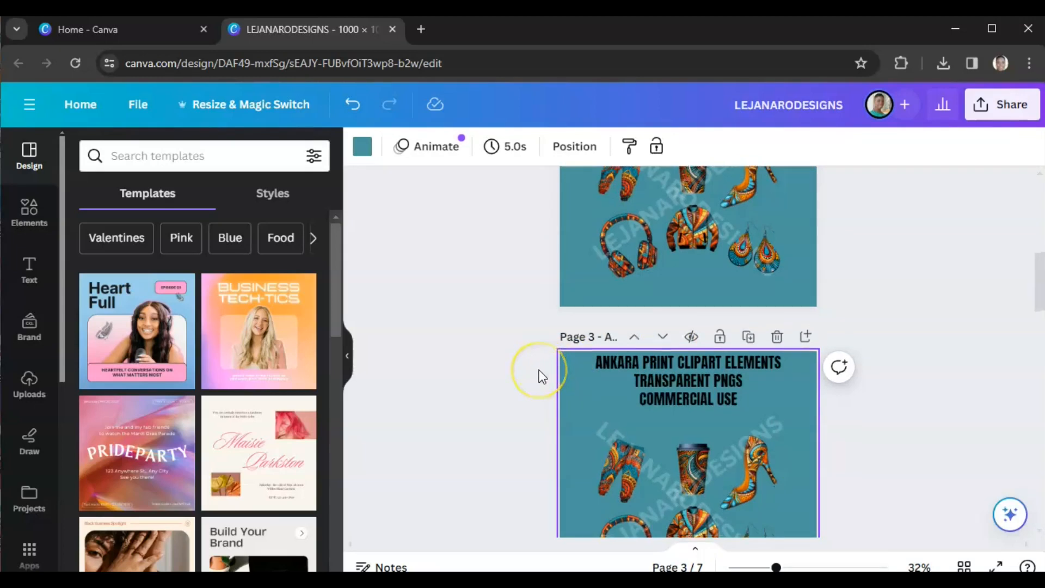
scroll(539, 370, down, 2)
click(611, 393)
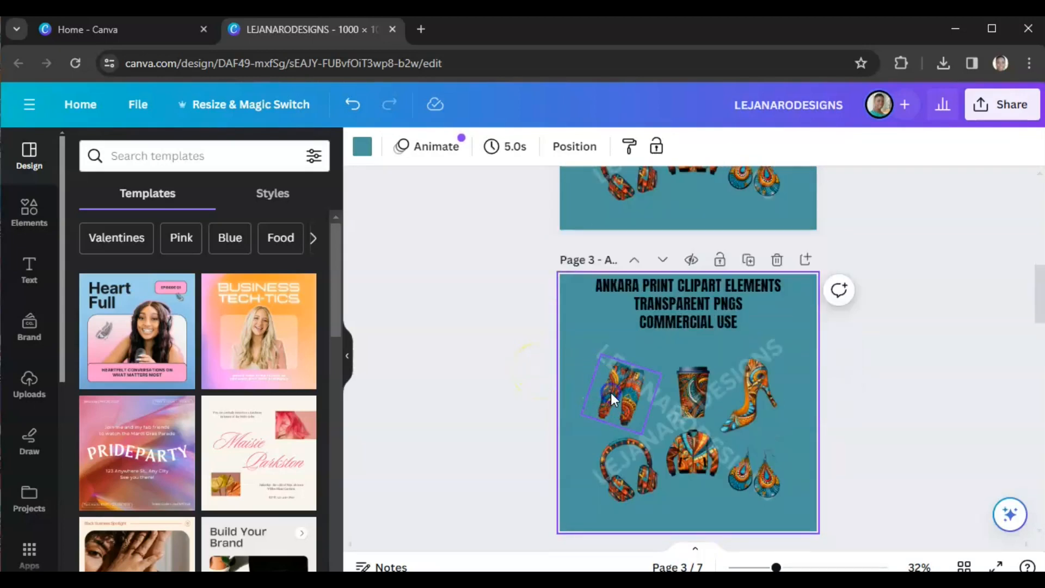
key(Delete)
click(677, 380)
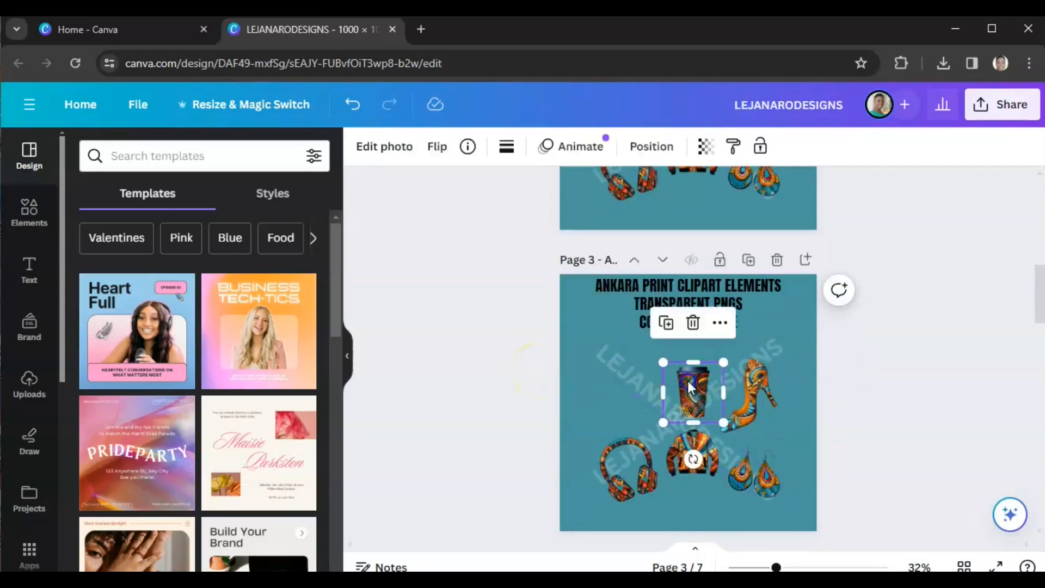
key(Delete)
click(756, 393)
key(Delete)
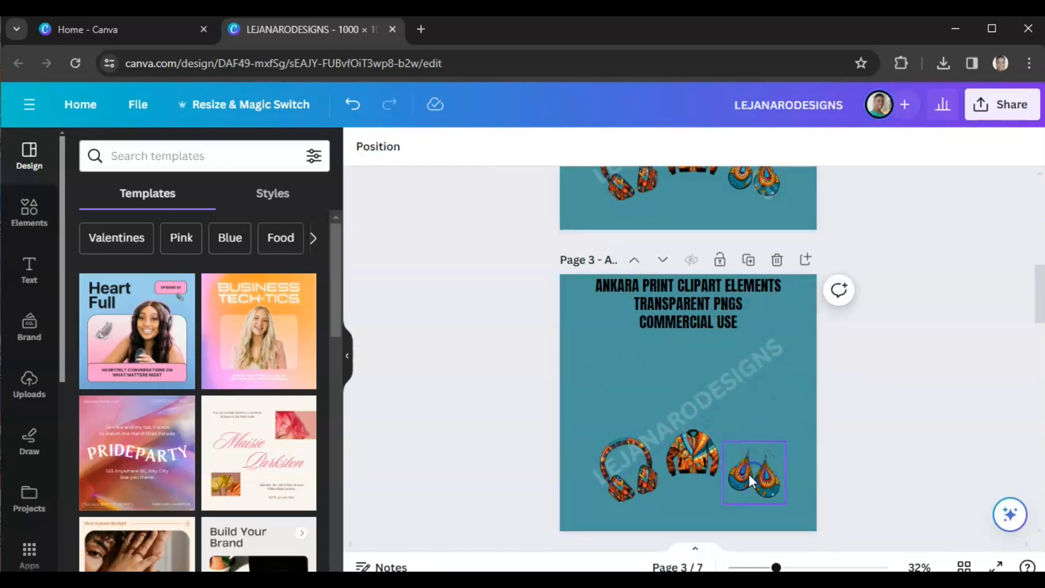
click(353, 104)
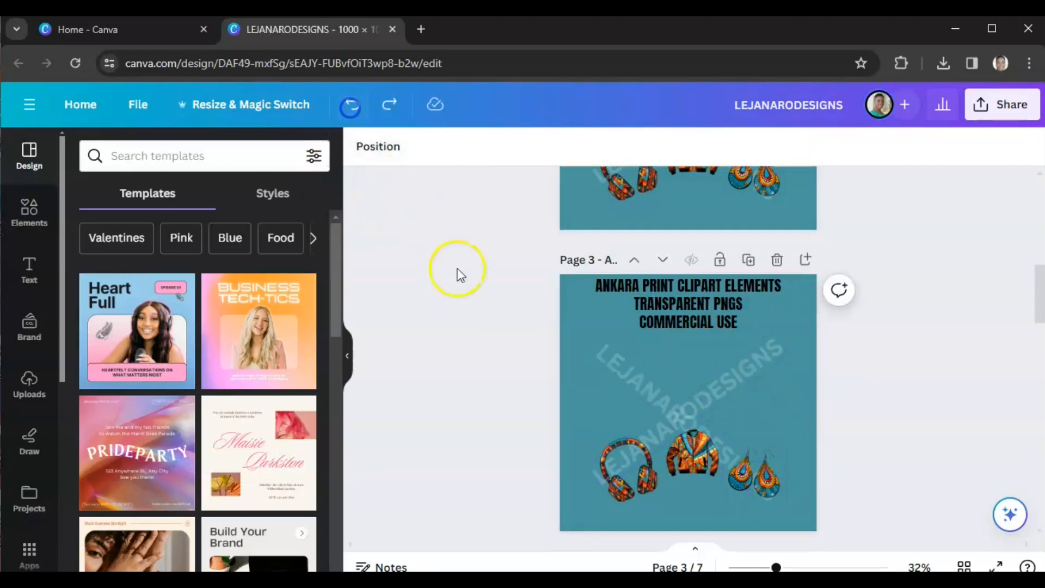
Step: Delete the headphones, jacket and earrings clipart from page 3, leaving only the title and watermark
click(640, 493)
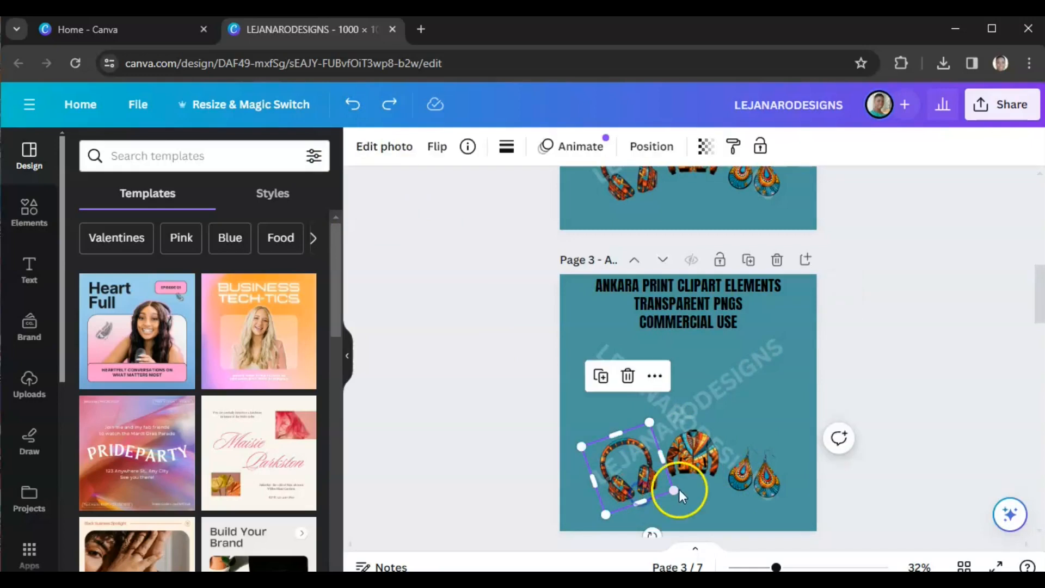
key(Delete)
click(681, 468)
key(Delete)
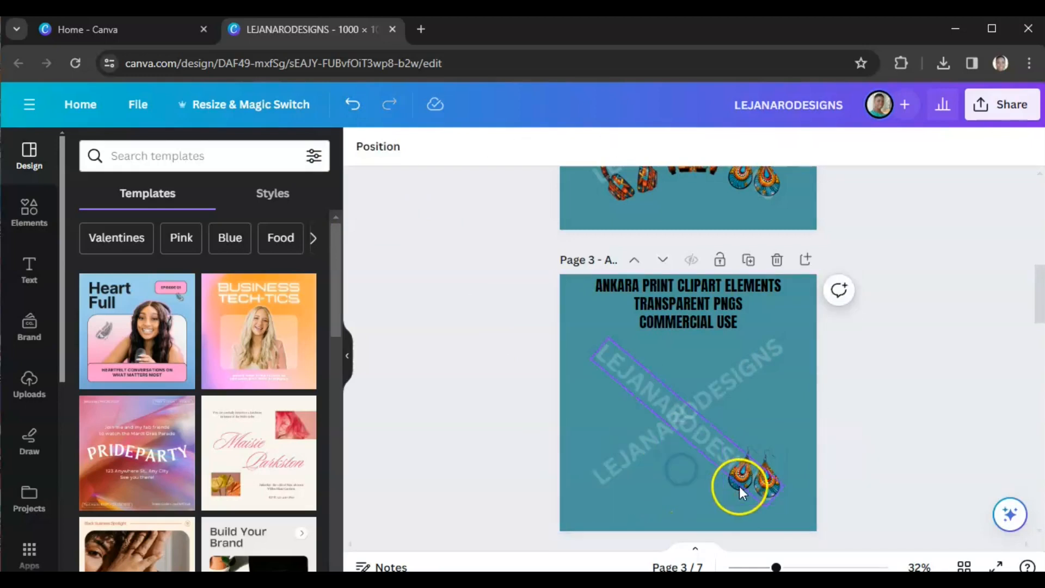
click(743, 484)
click(742, 488)
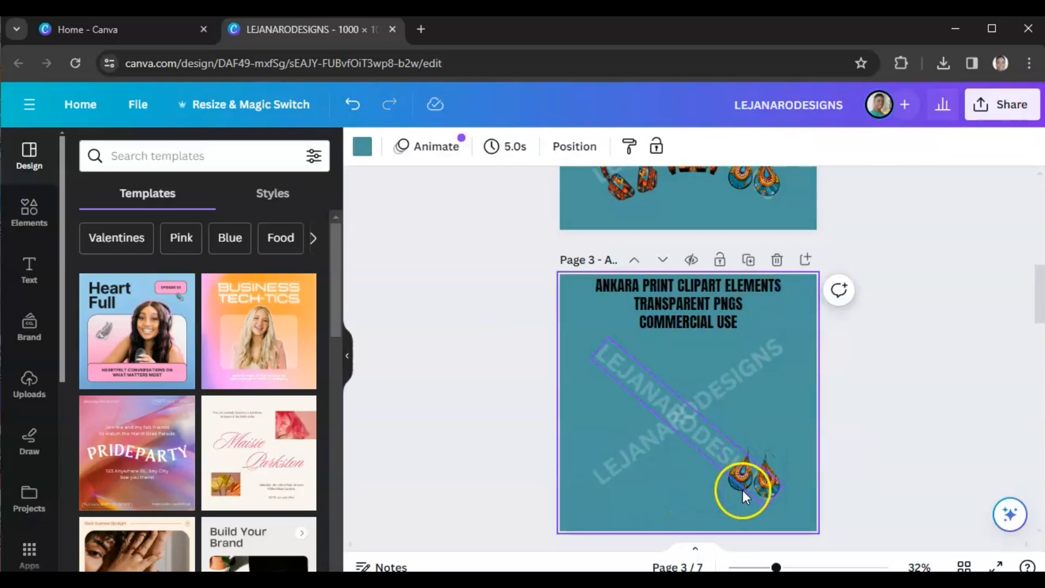
click(743, 498)
key(Delete)
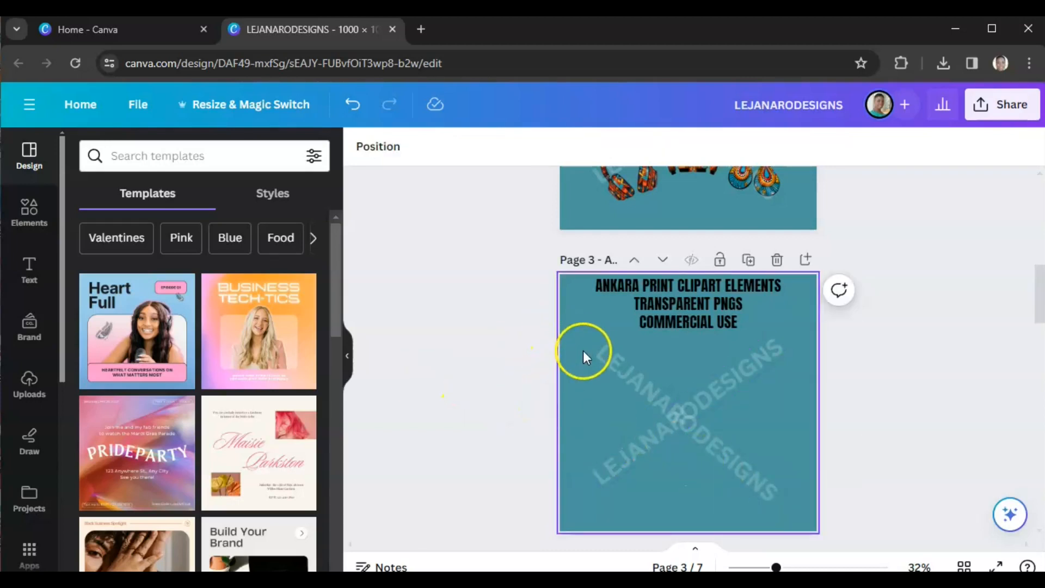
scroll(518, 389, up, 3)
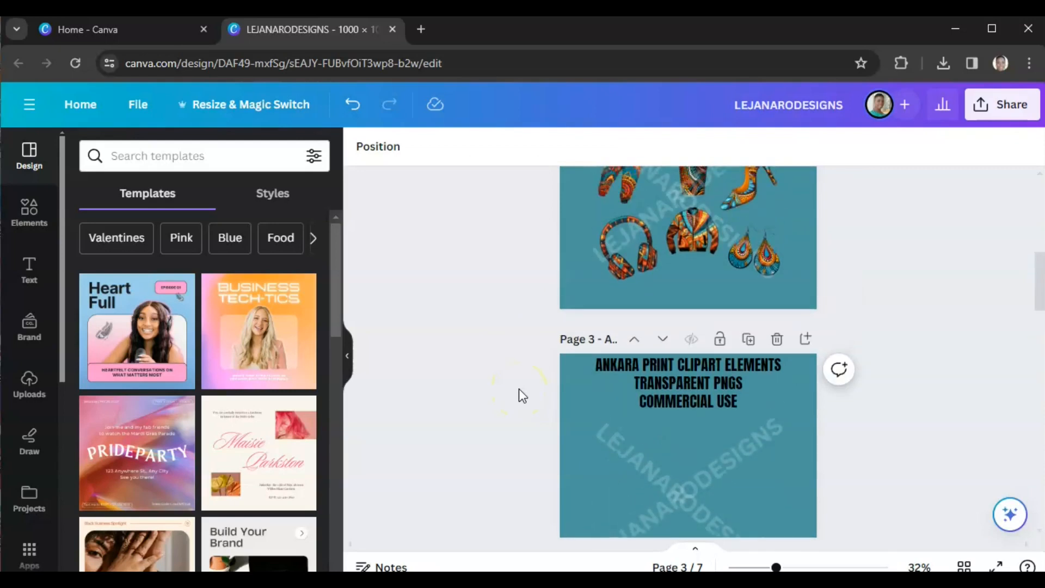
scroll(518, 389, up, 2)
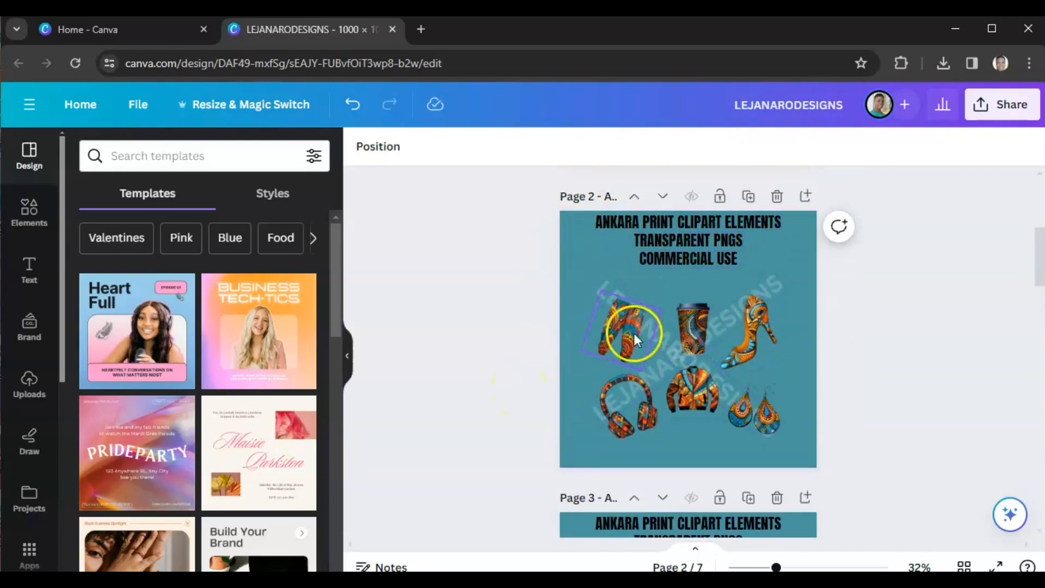
scroll(503, 348, down, 3)
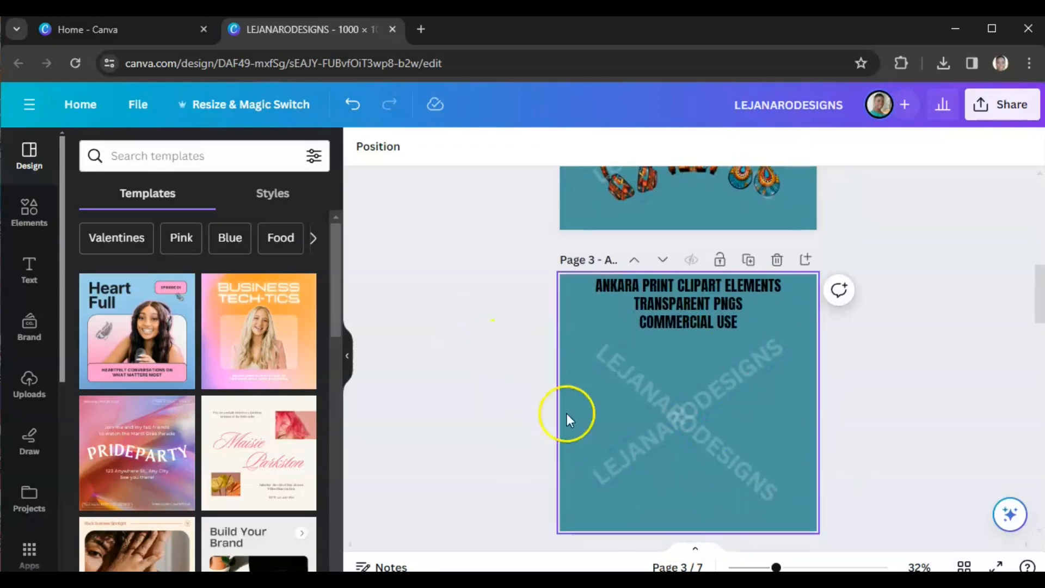
mouse_move(605, 470)
mouse_down()
mouse_move(603, 485)
mouse_move(612, 467)
mouse_move(603, 472)
mouse_up()
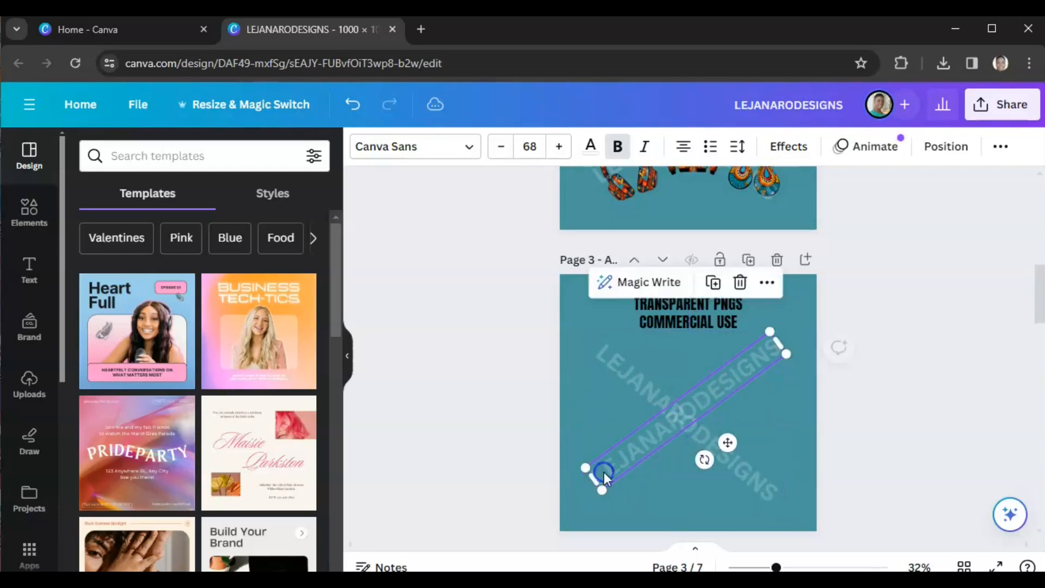
scroll(561, 433, up, 2)
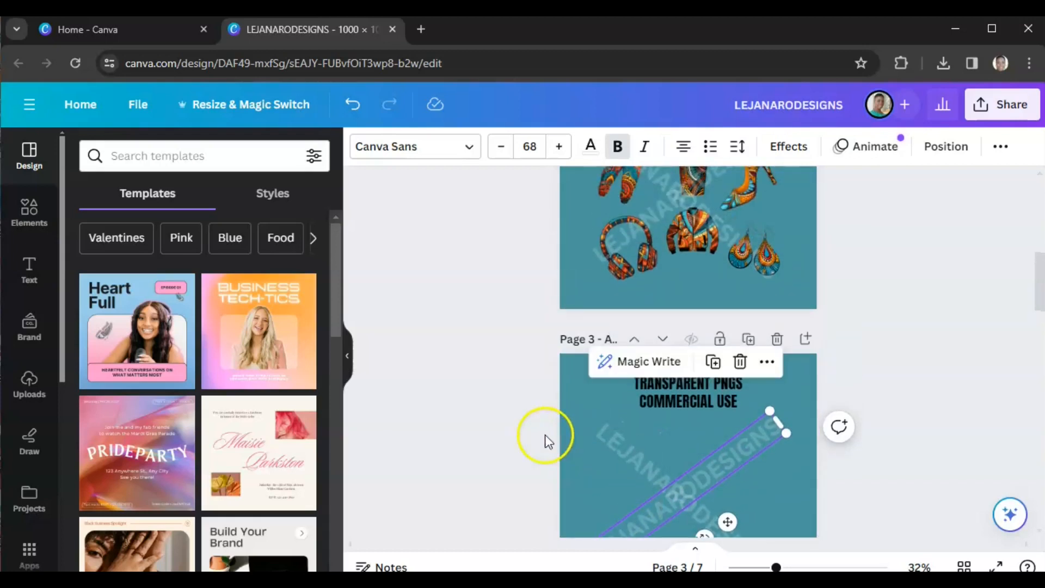
scroll(656, 427, up, 2)
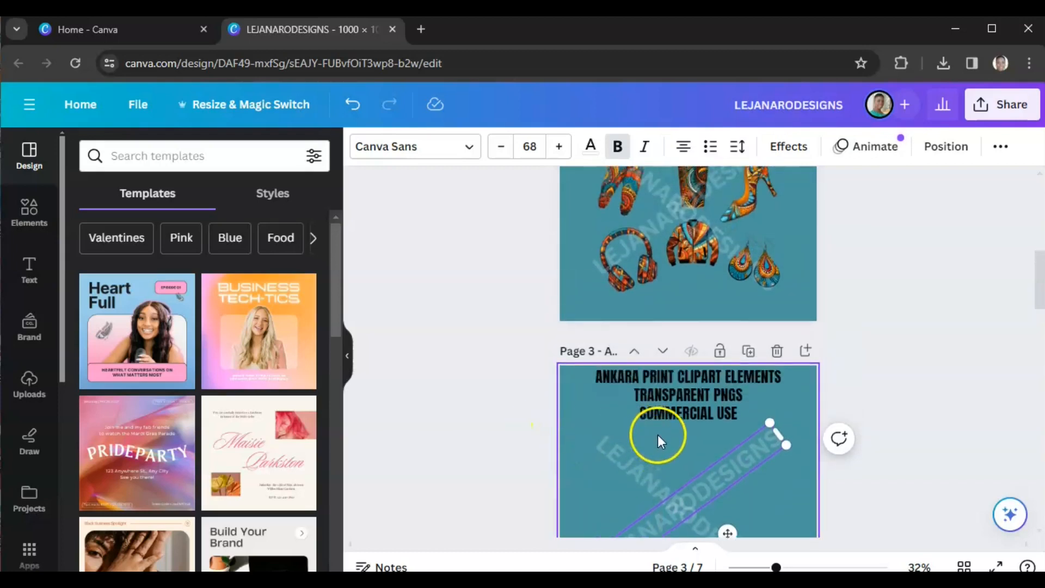
click(472, 412)
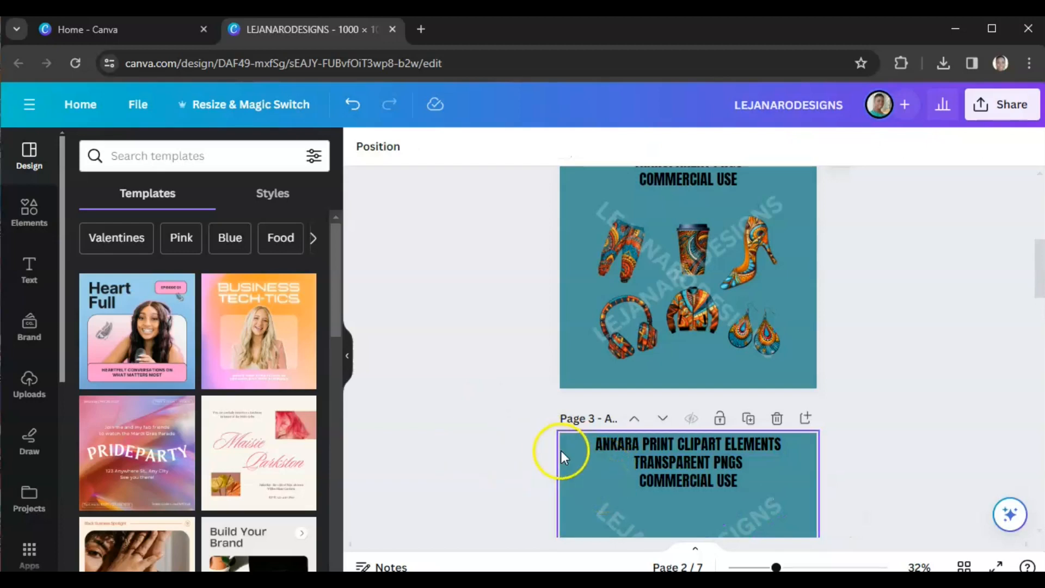
Step: Replace "ANKARA PRINT" in page 3's title with "TIE DYE DOLLS AND"
click(651, 448)
click(651, 449)
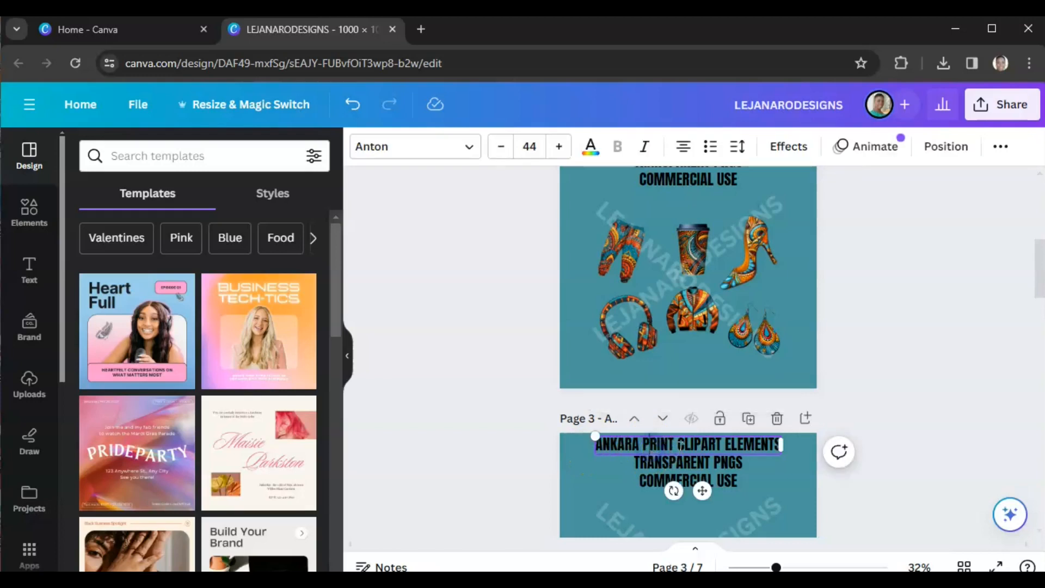
click(671, 446)
click(672, 439)
key(BackSpace)
key(BackSpace)
key(BackSpace)
key(BackSpace)
key(BackSpace)
key(BackSpace)
key(BackSpace)
key(BackSpace)
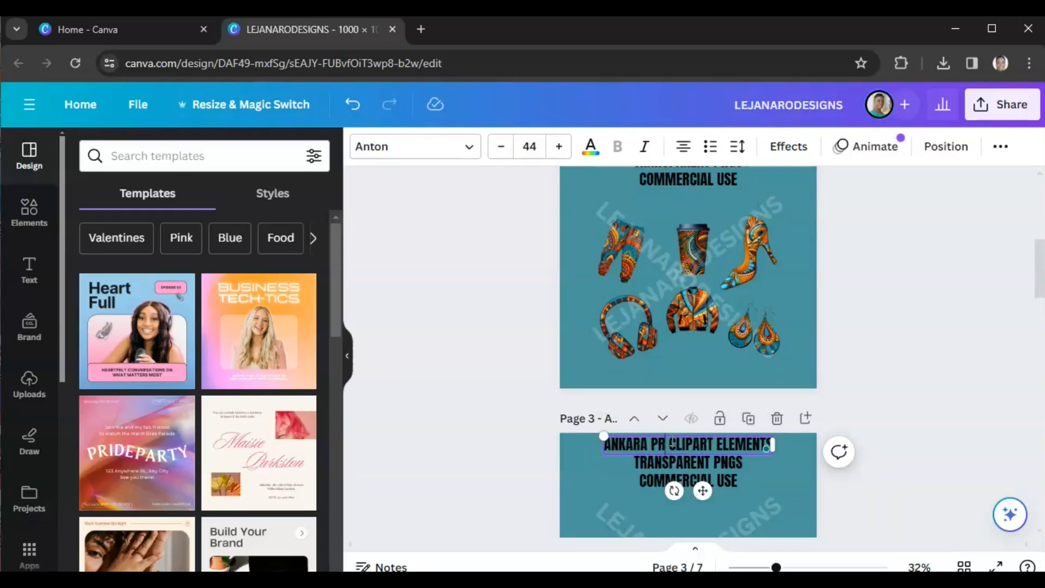
key(BackSpace)
key(BackSpace)
key(BackSpace)
key(BackSpace)
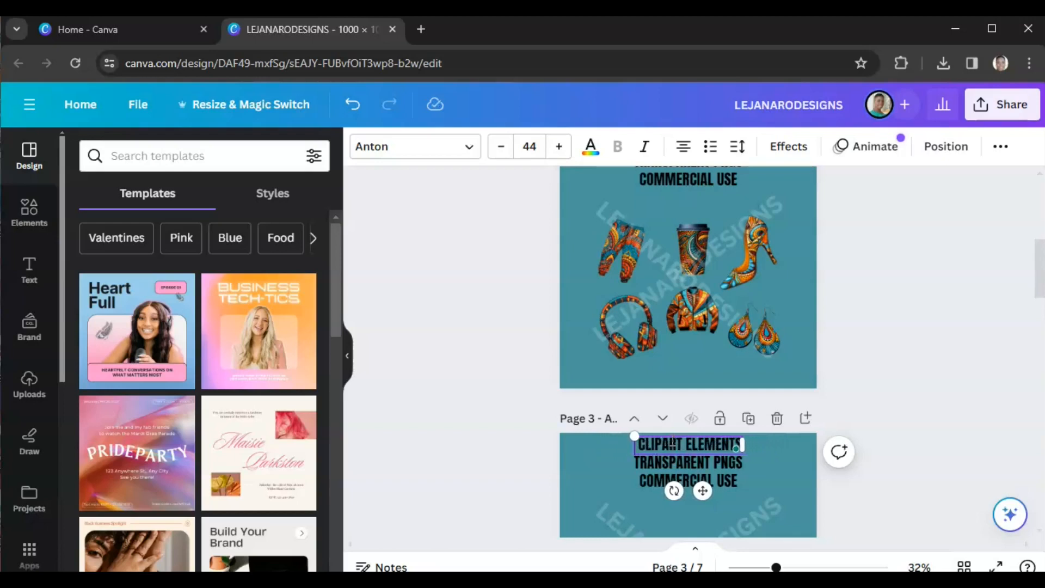
text(TIE DYE )
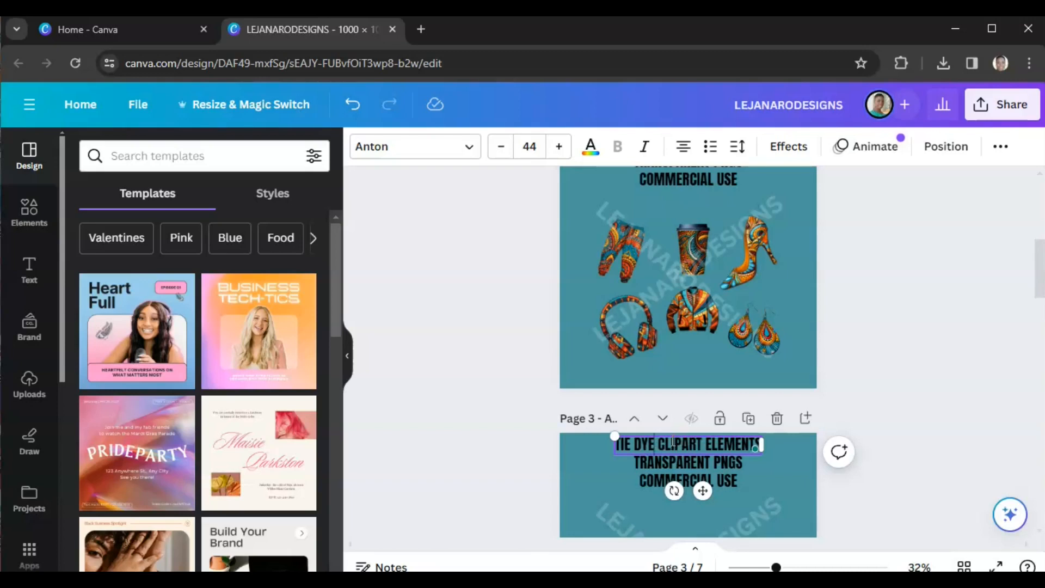
text(DOLLS AND)
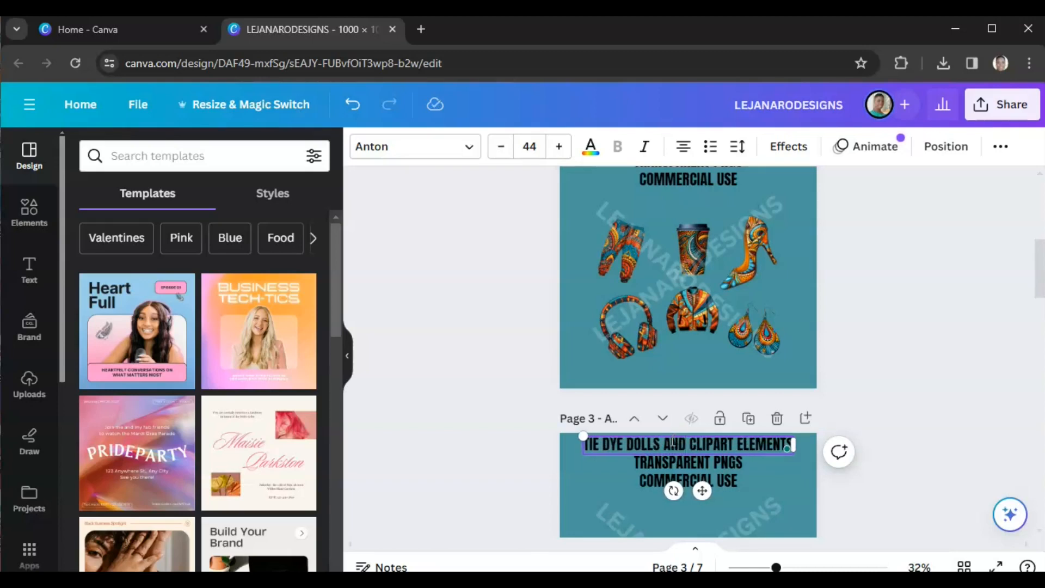
click(490, 446)
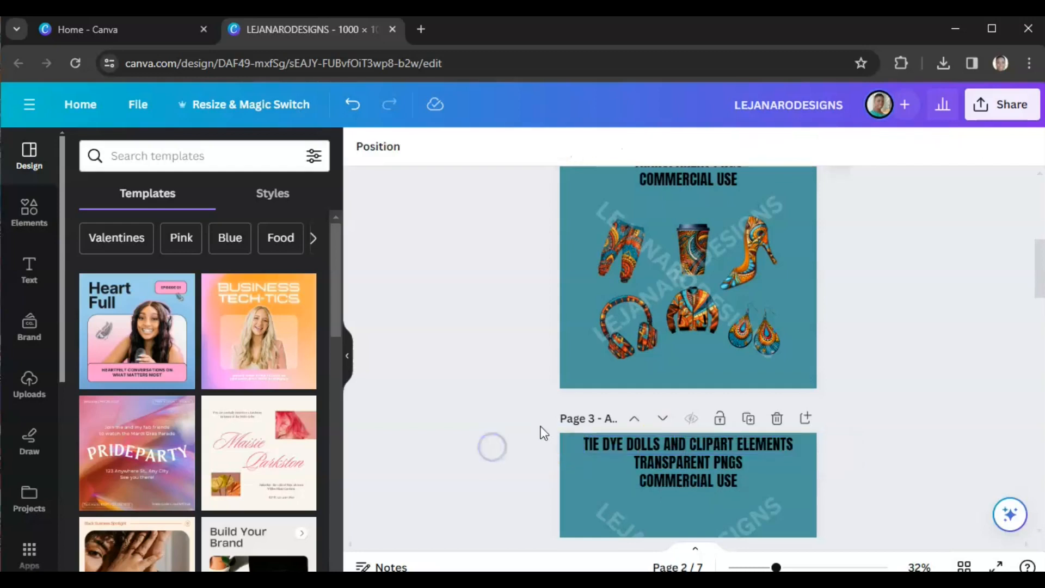
Step: Add the uploaded tie dye handbag image to page 3 and shrink it to about 280 px near the upper left
scroll(899, 405, down, 3)
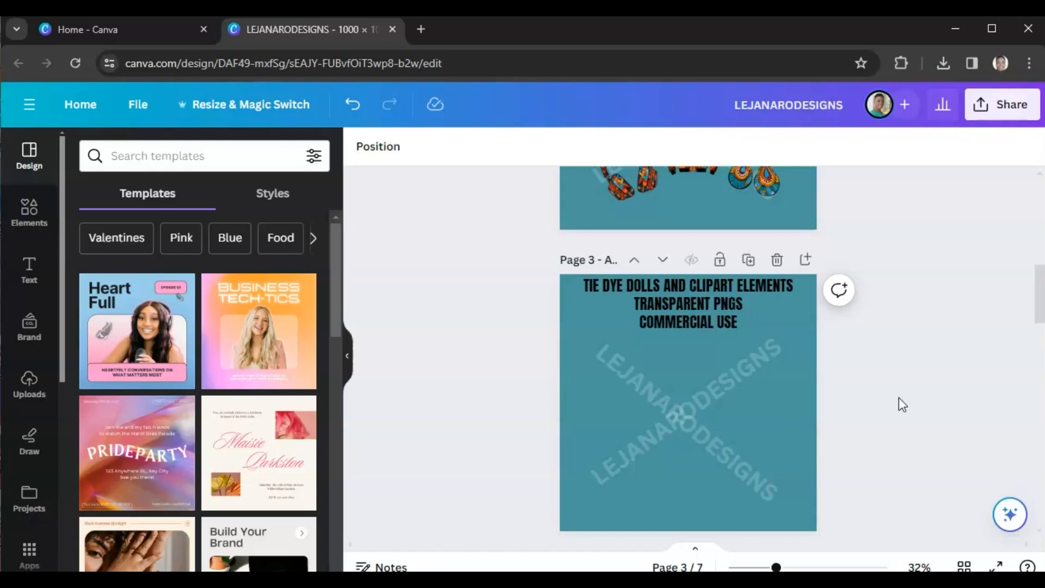
click(31, 393)
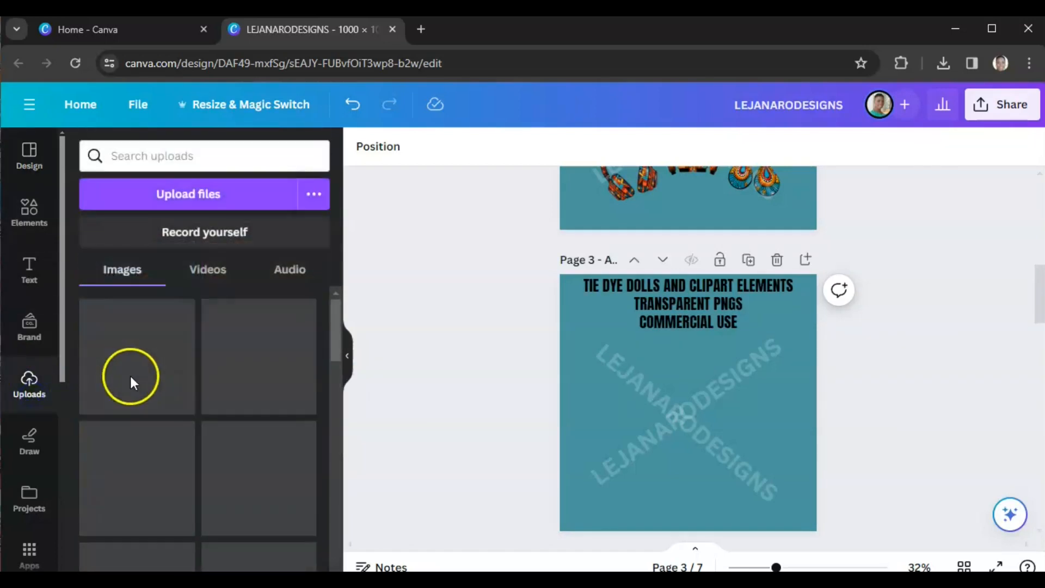
click(137, 380)
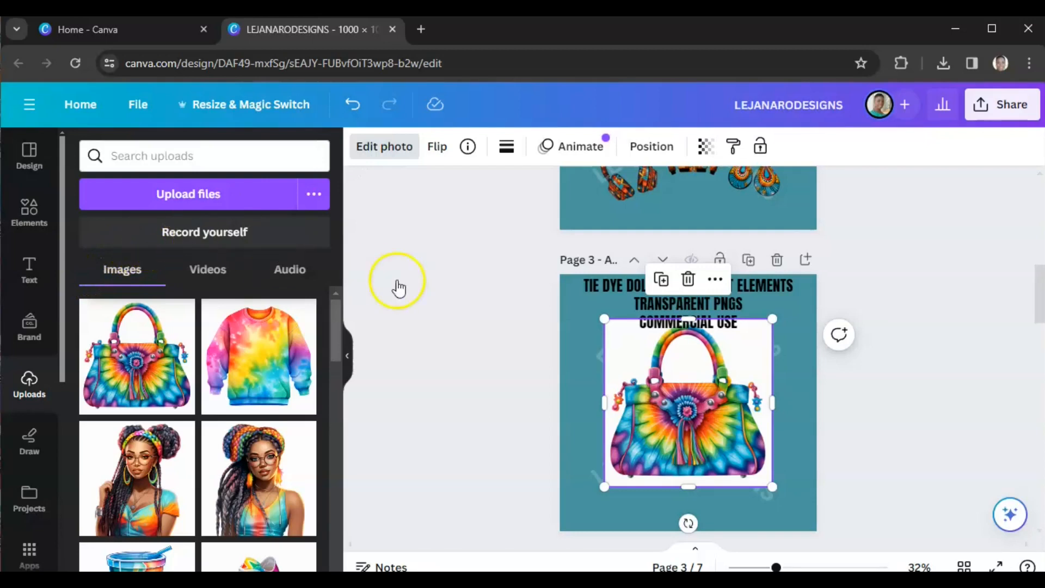
click(140, 278)
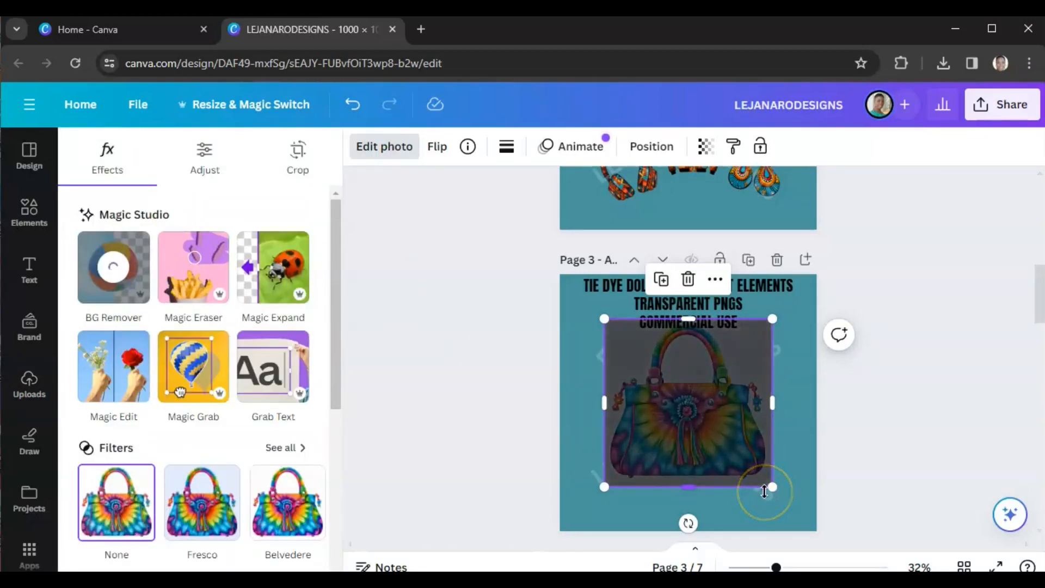
drag(774, 481, 660, 374)
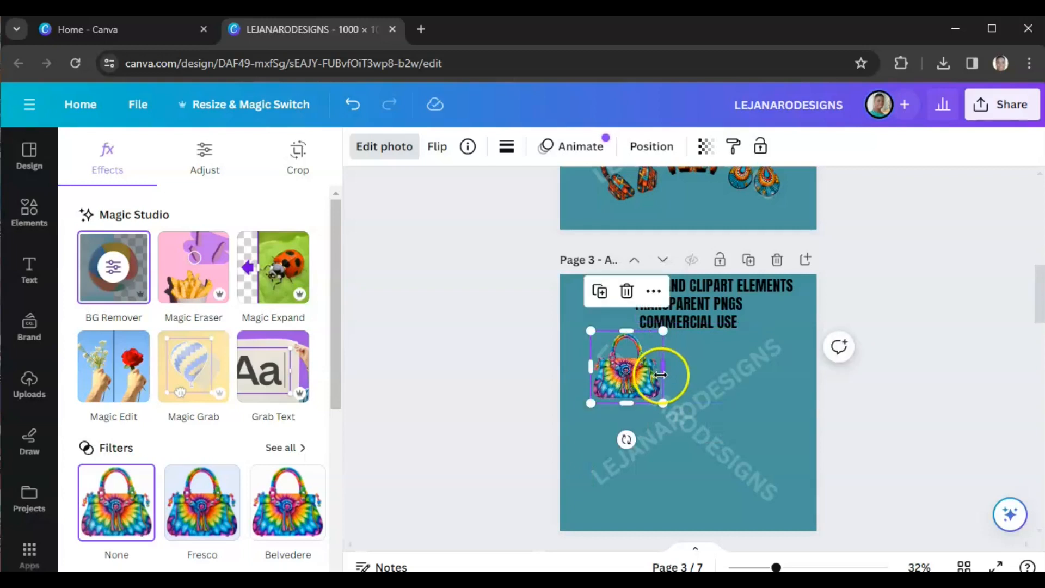
click(648, 145)
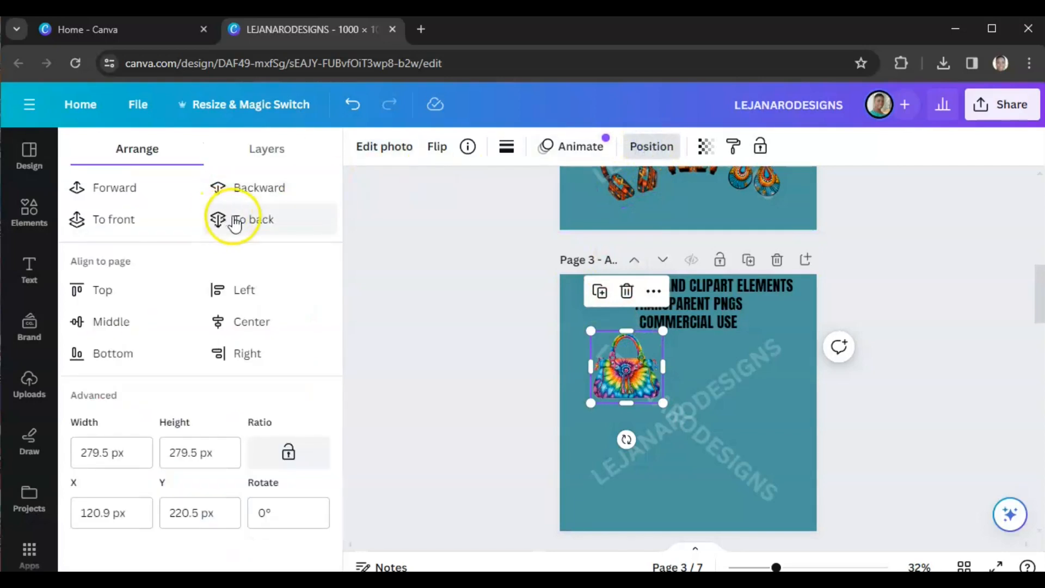
click(454, 360)
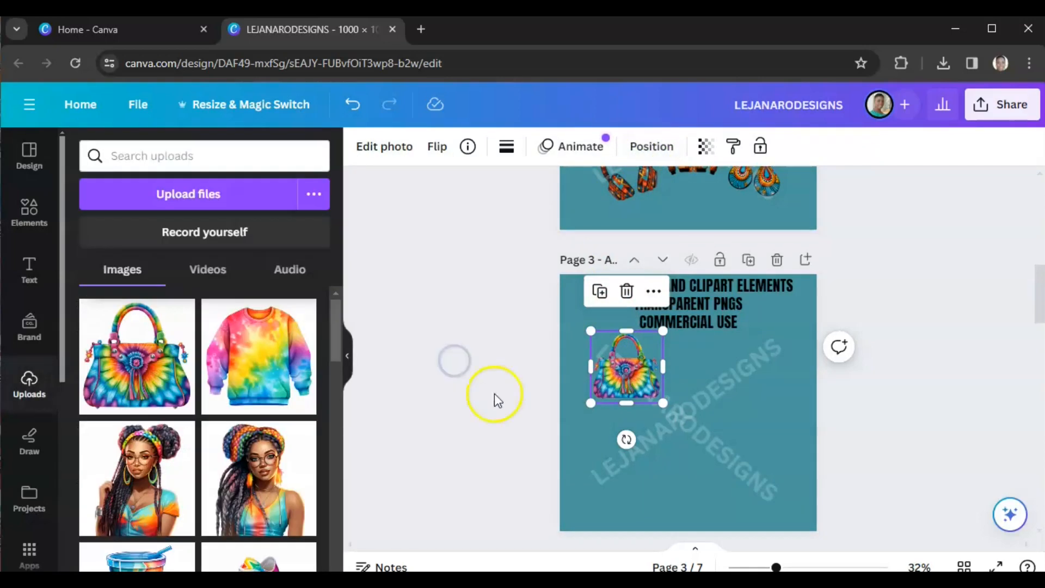
click(511, 403)
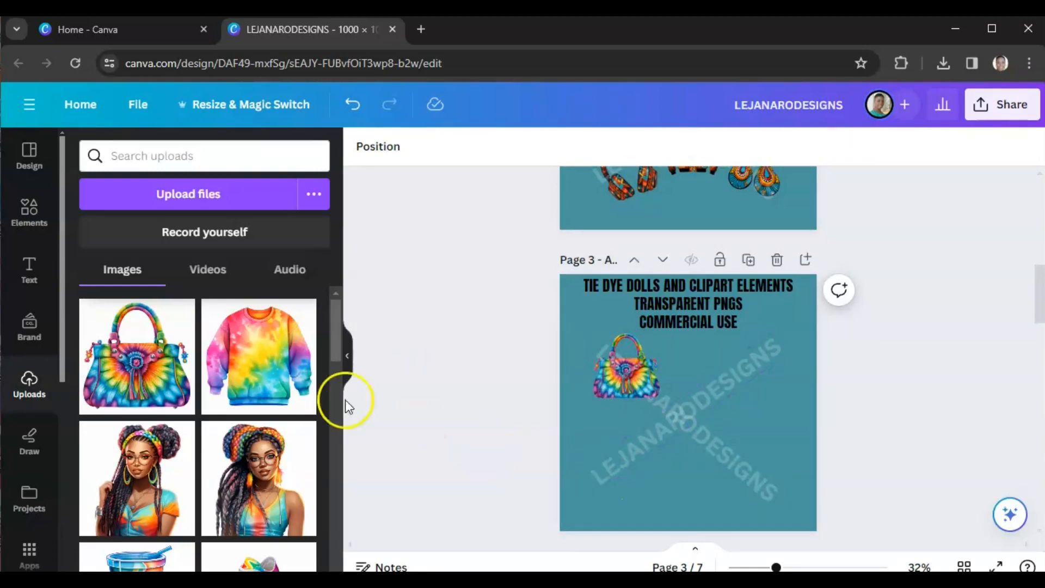
Step: Add a subheading text reading LEJANARO and move it near the bottom of page 3
click(29, 275)
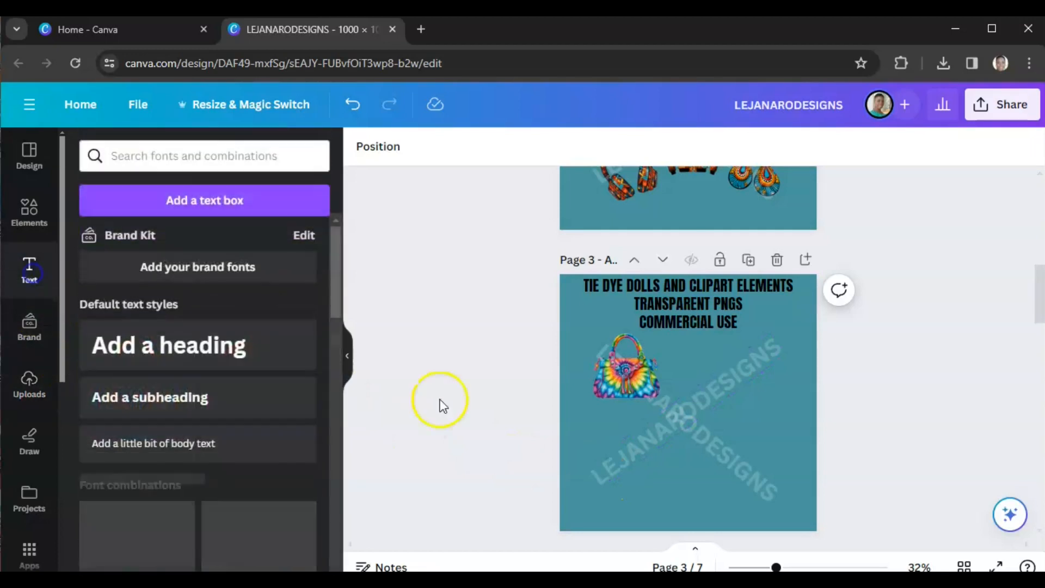
click(168, 409)
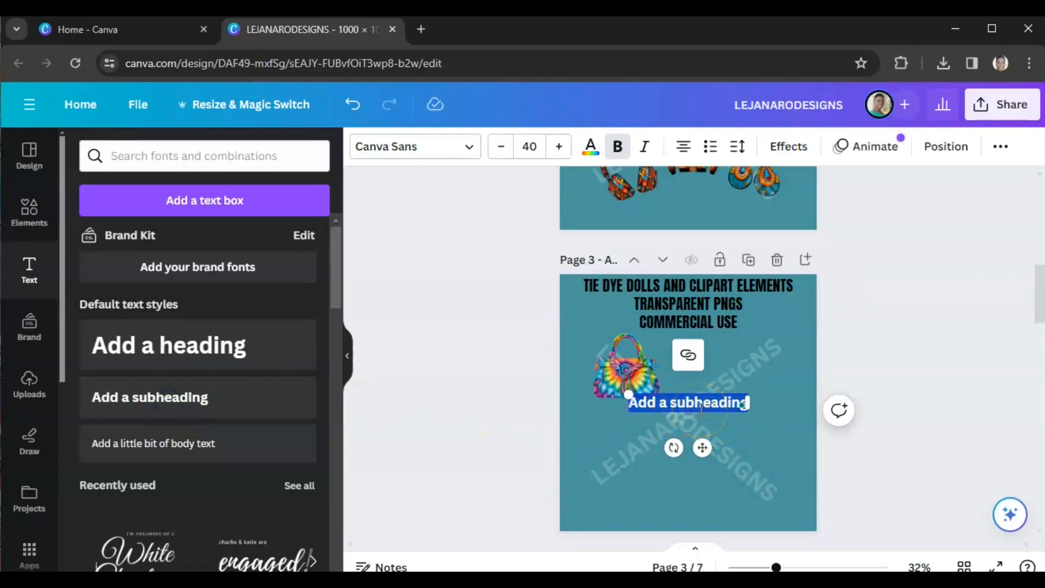
text(5)
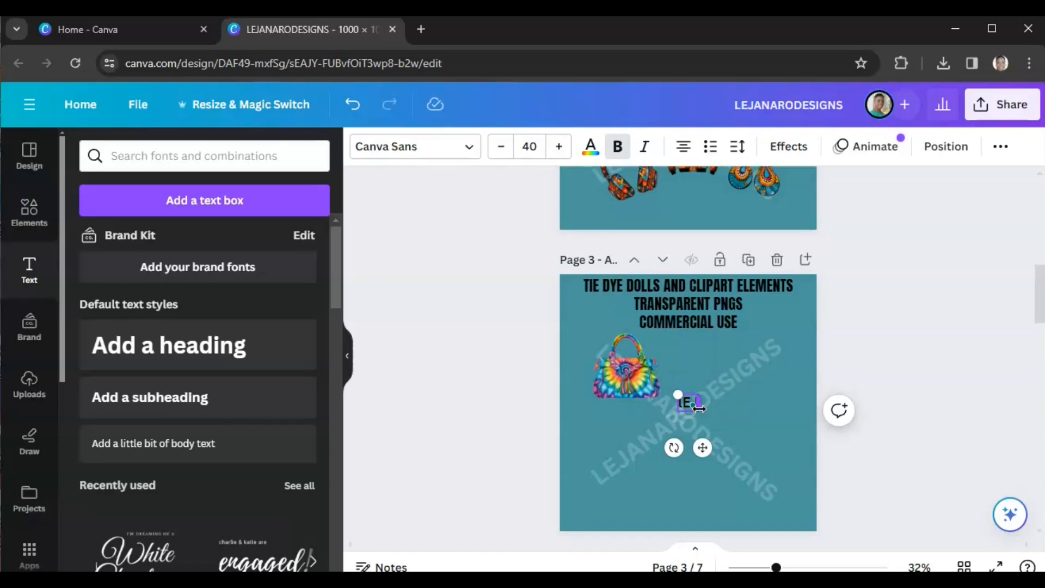
text(EJANARO)
click(709, 372)
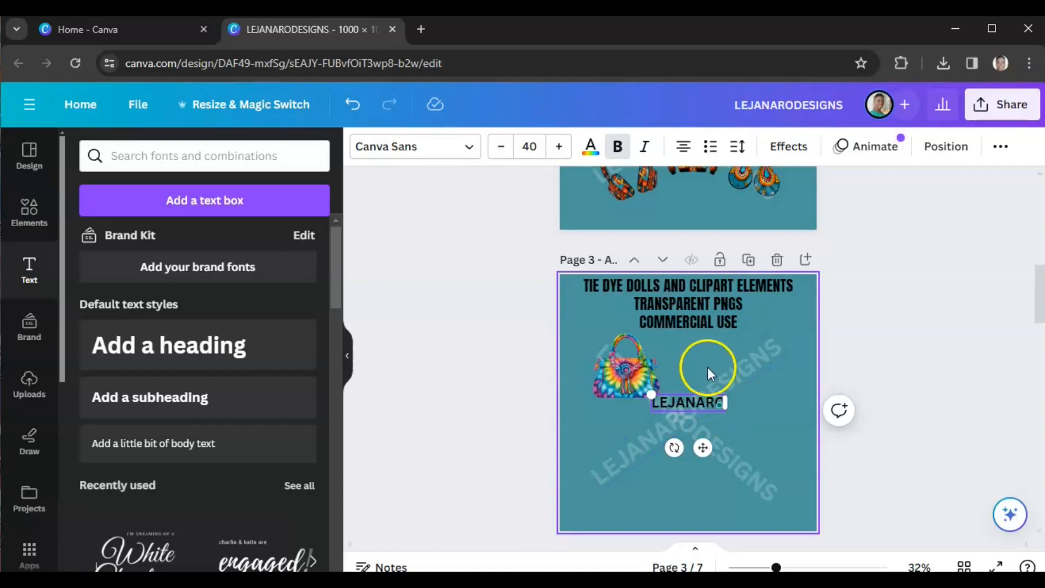
drag(684, 402, 671, 482)
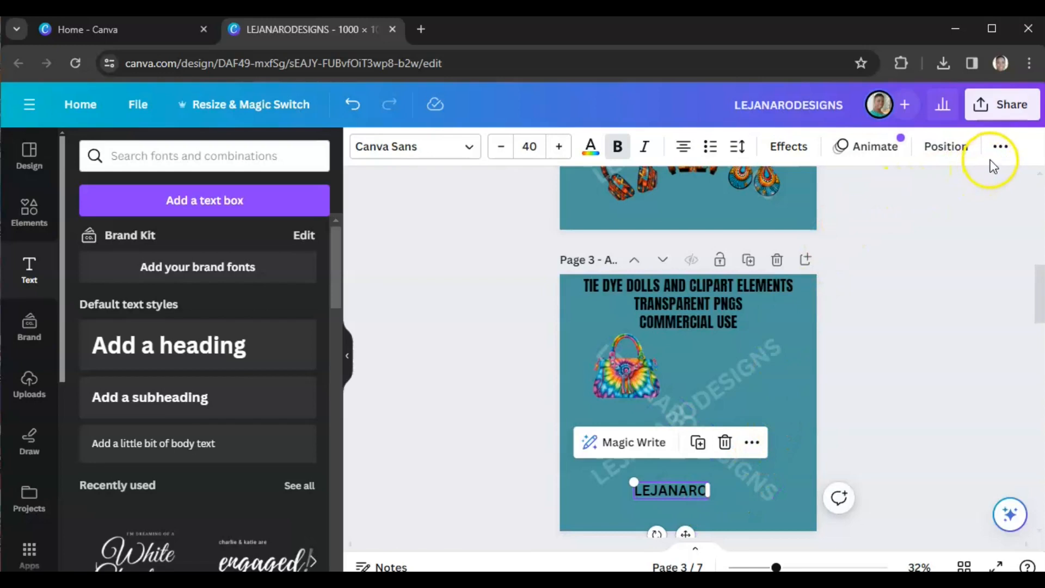
Step: Set the LEJANARO text's transparency to 9
click(999, 147)
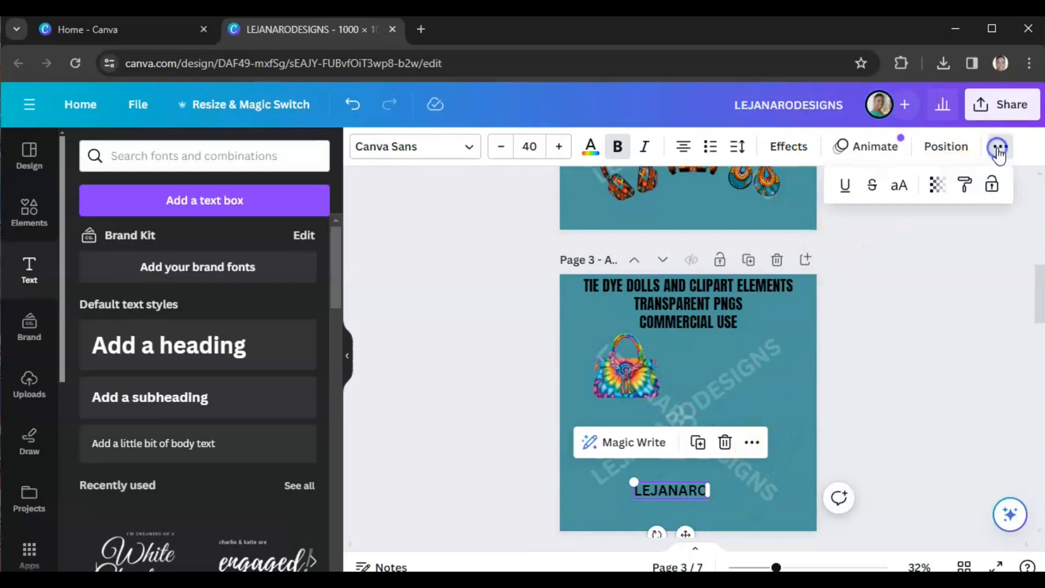
click(938, 186)
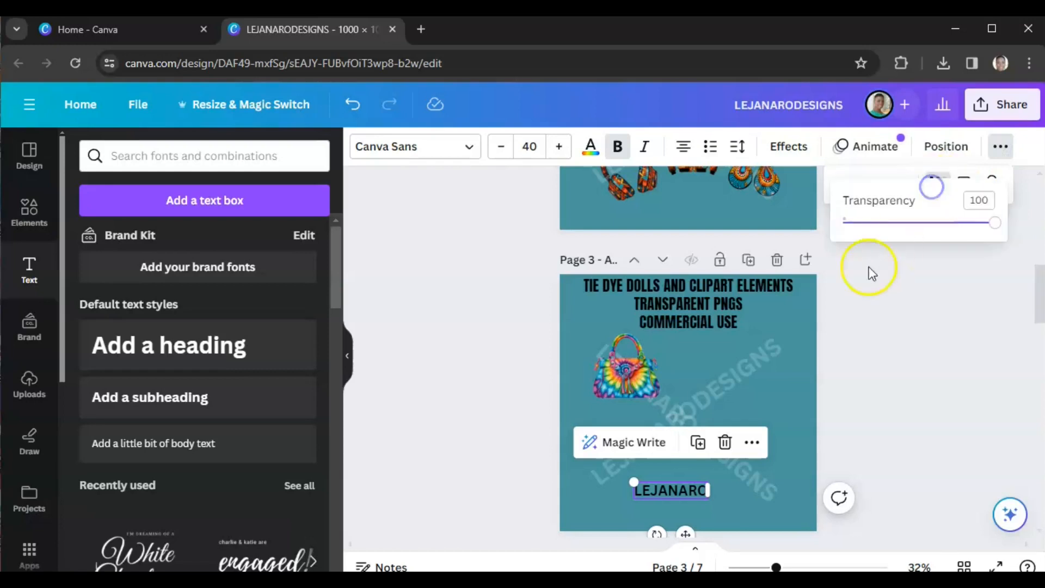
drag(989, 232, 858, 239)
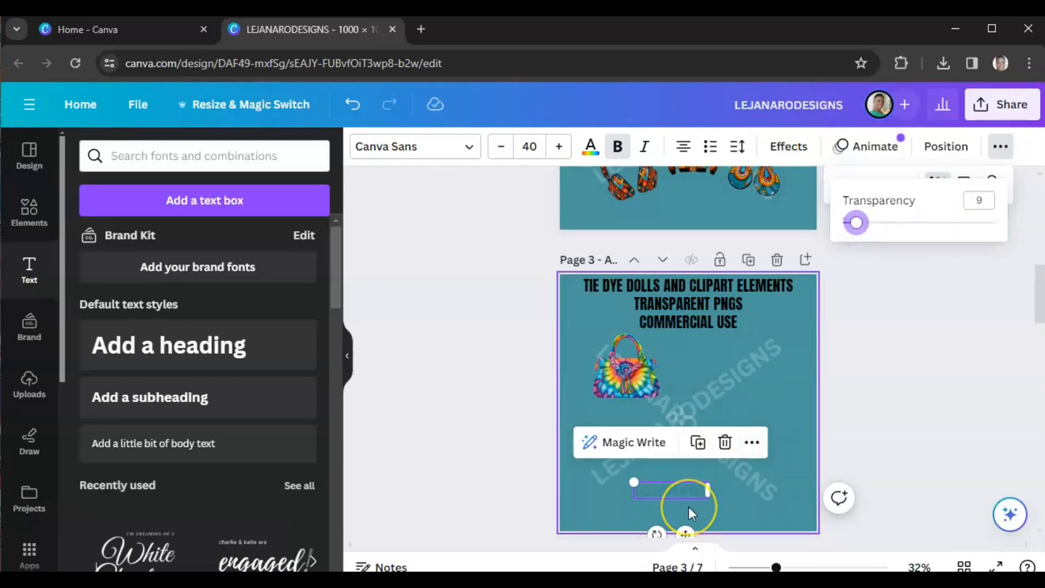
click(668, 495)
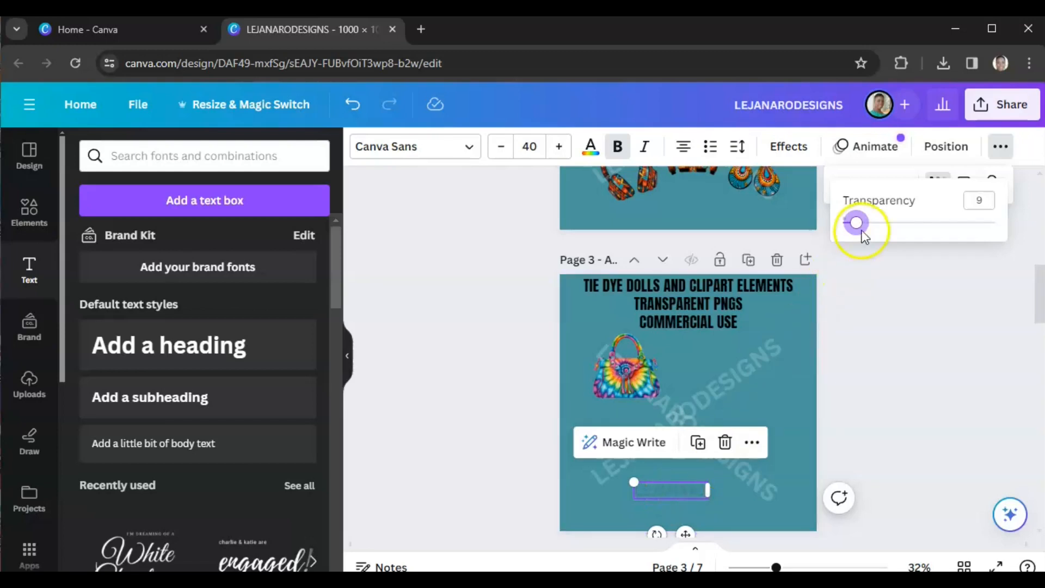
click(866, 432)
Step: Change the LEJANARO text colour to the #fffffa document white
click(686, 507)
click(697, 495)
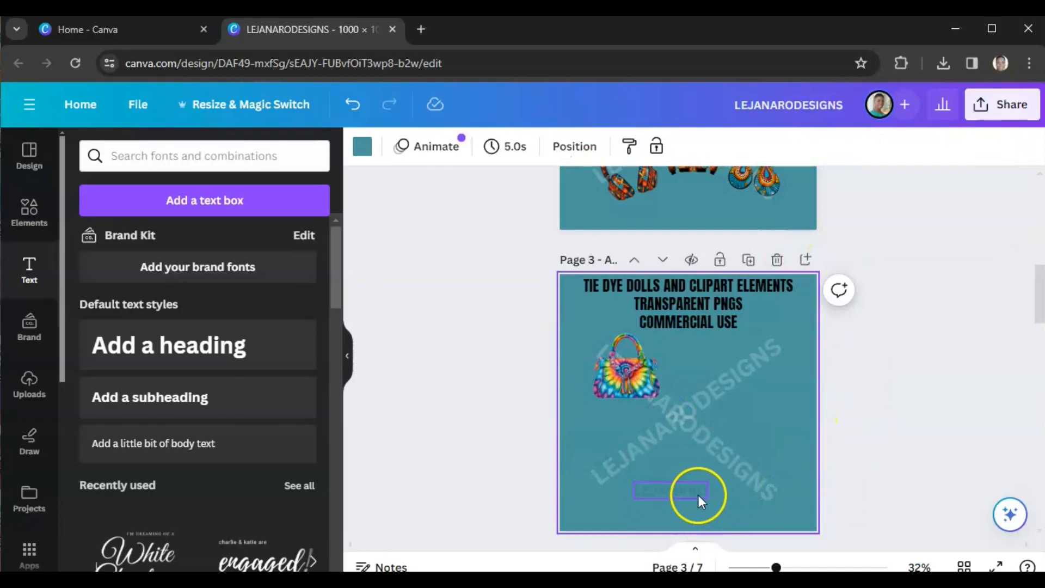
click(698, 495)
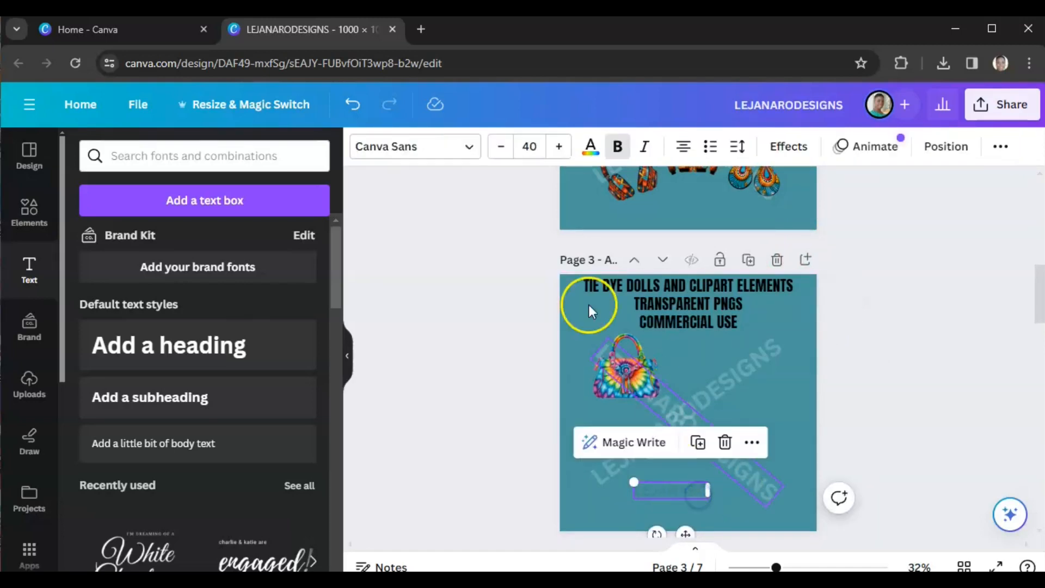
click(590, 148)
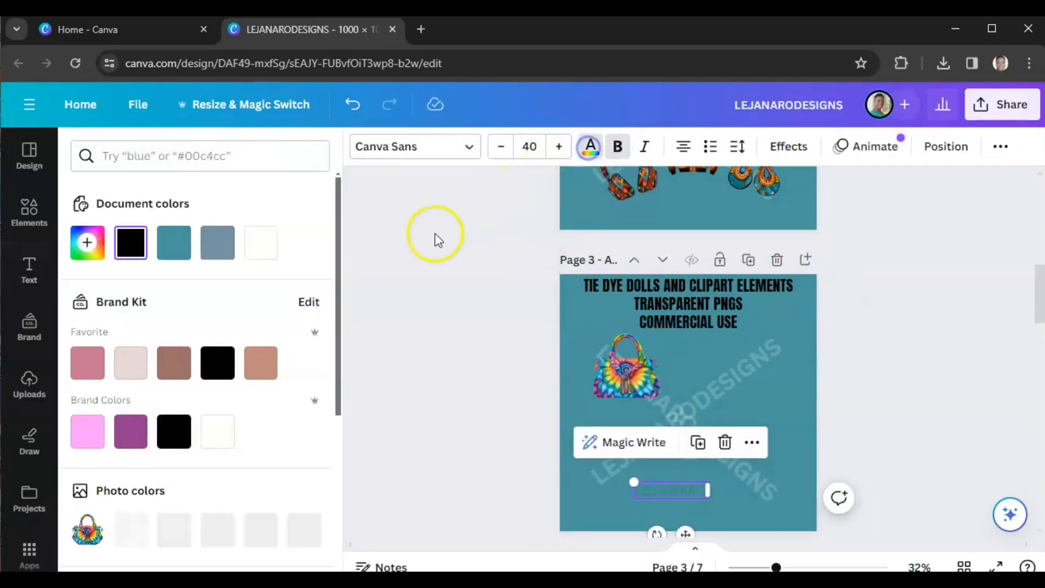
click(267, 245)
click(440, 423)
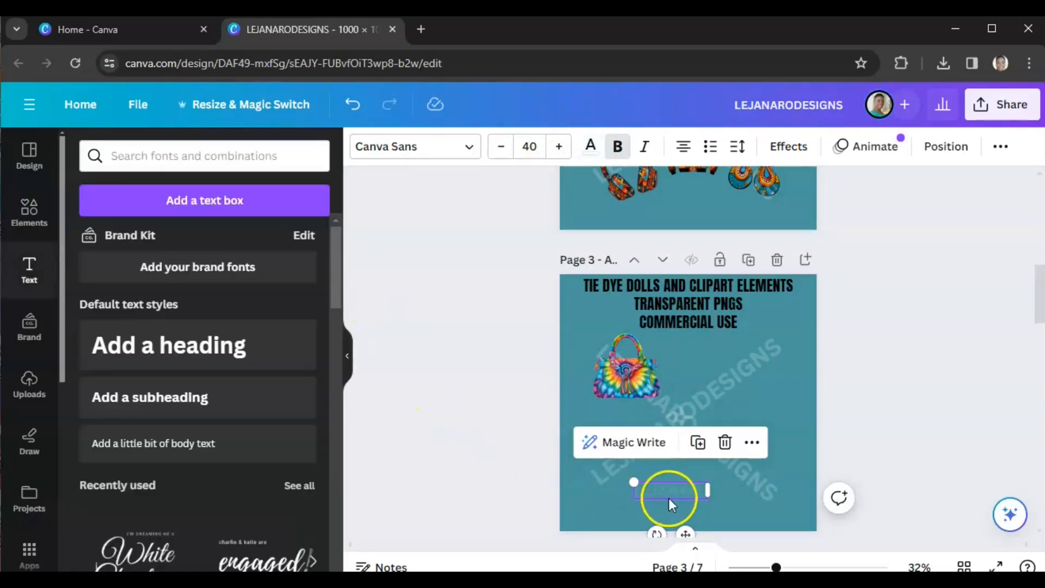
Step: Set the LEJANARO text's transparency to 30
click(1001, 148)
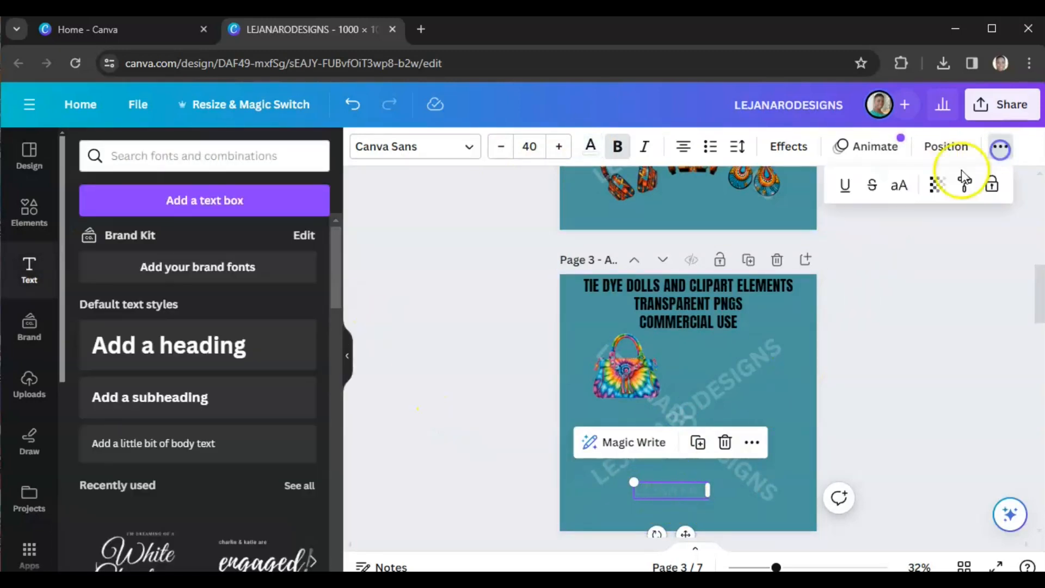
click(929, 195)
drag(855, 222, 889, 227)
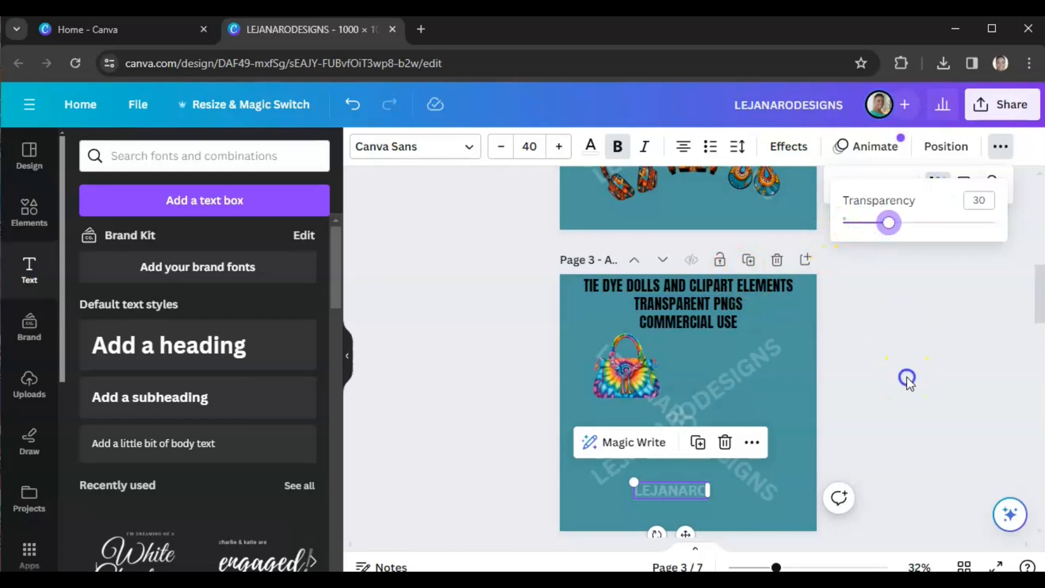
click(907, 391)
click(906, 393)
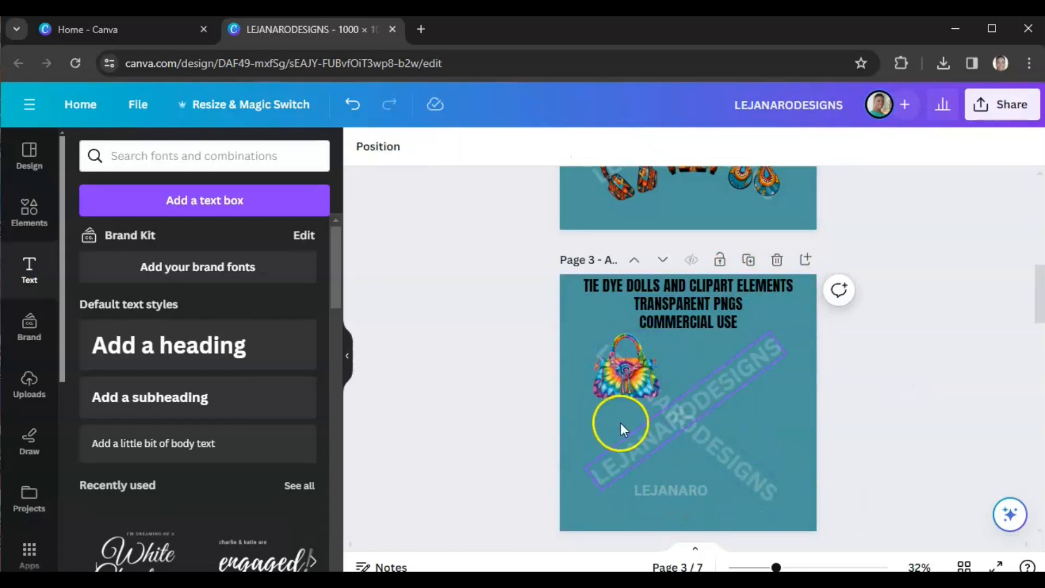
Step: Delete the LEJANARO text from page 3
click(650, 495)
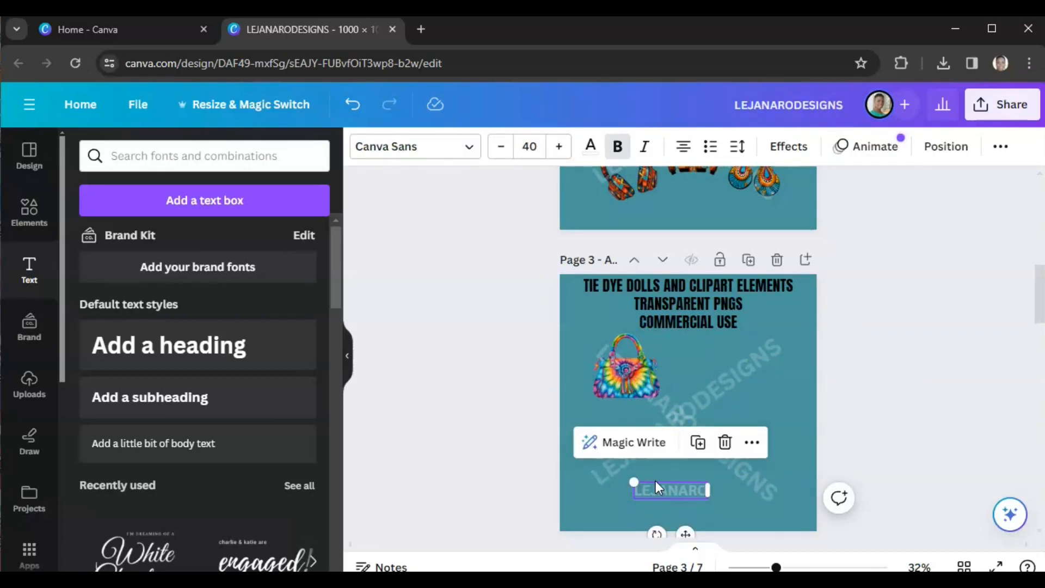
key(Delete)
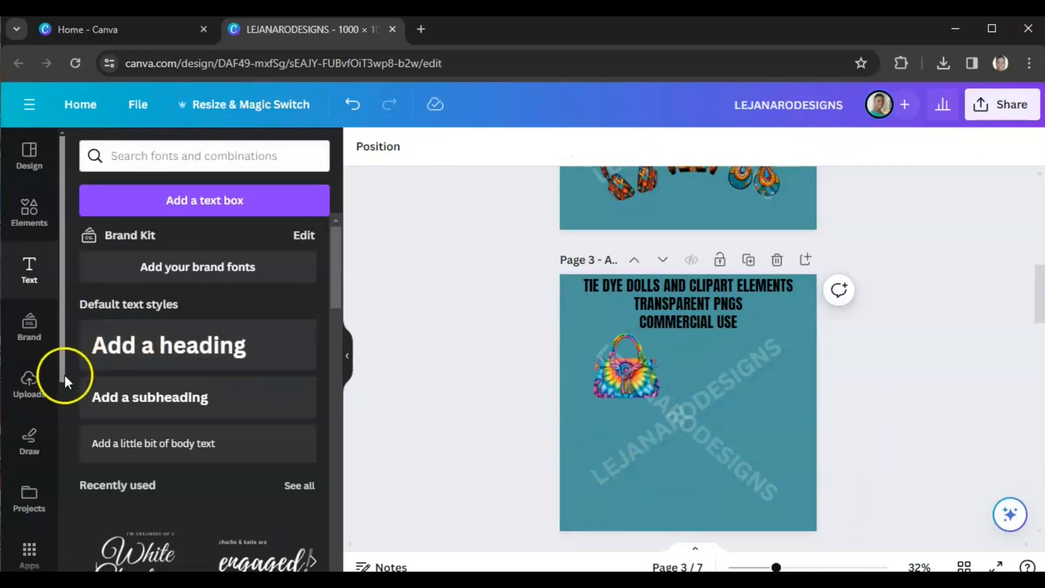
Step: Add the braided tie dye doll image from uploads to page 3 and remove its background
click(31, 389)
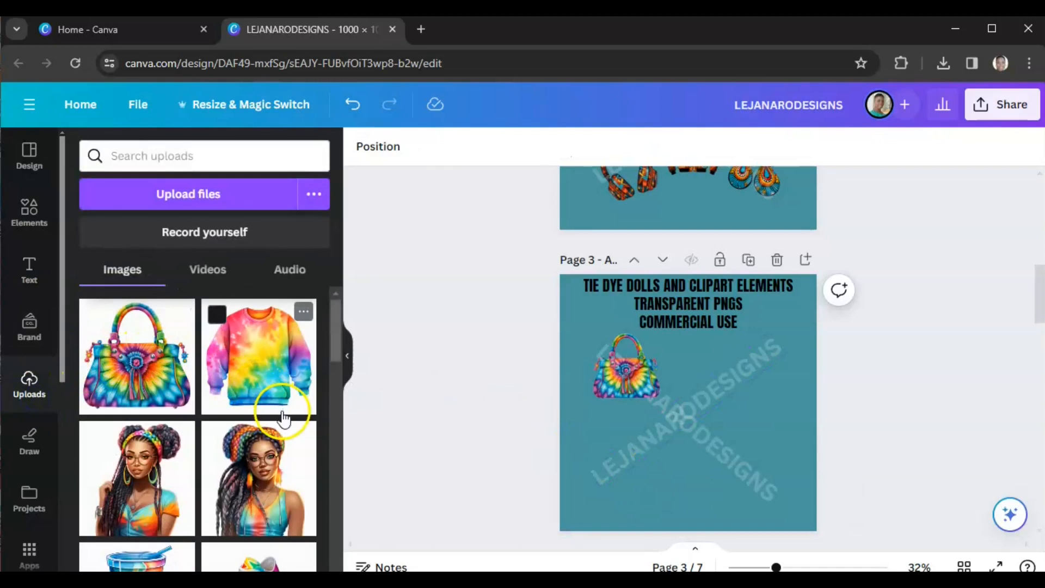
scroll(283, 419, down, 3)
scroll(259, 420, up, 1)
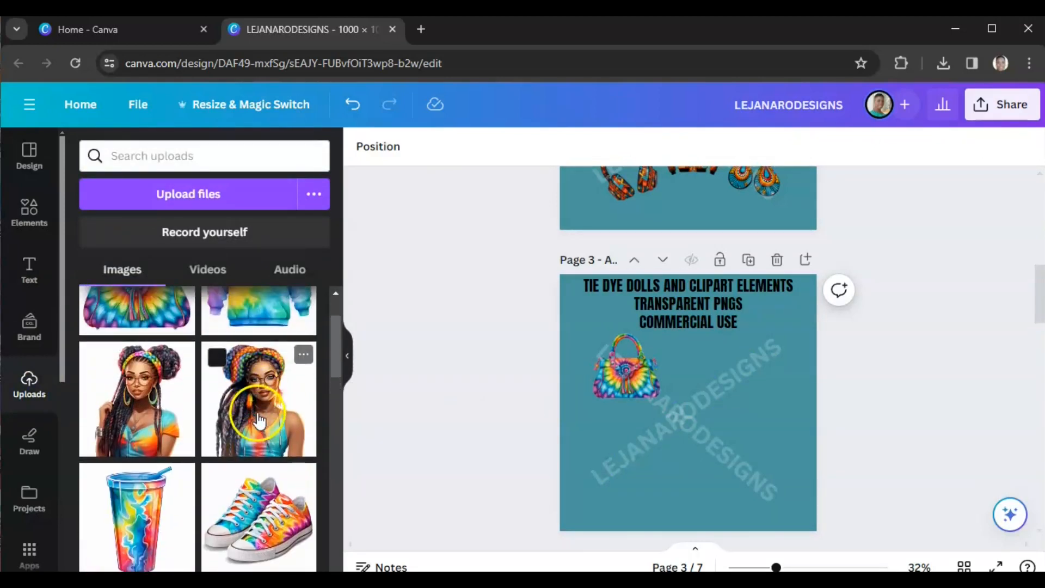
click(259, 426)
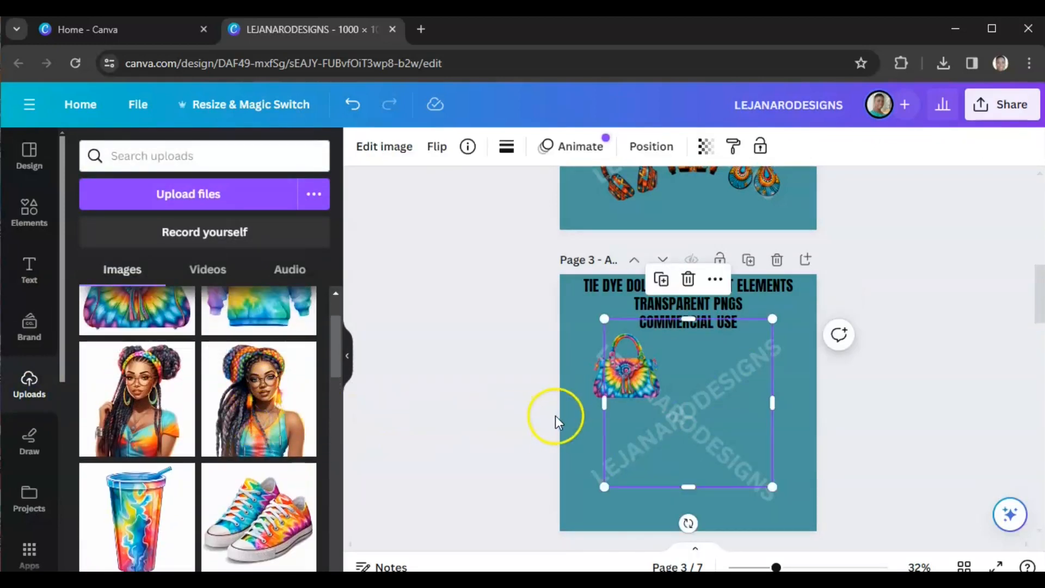
click(370, 150)
click(111, 289)
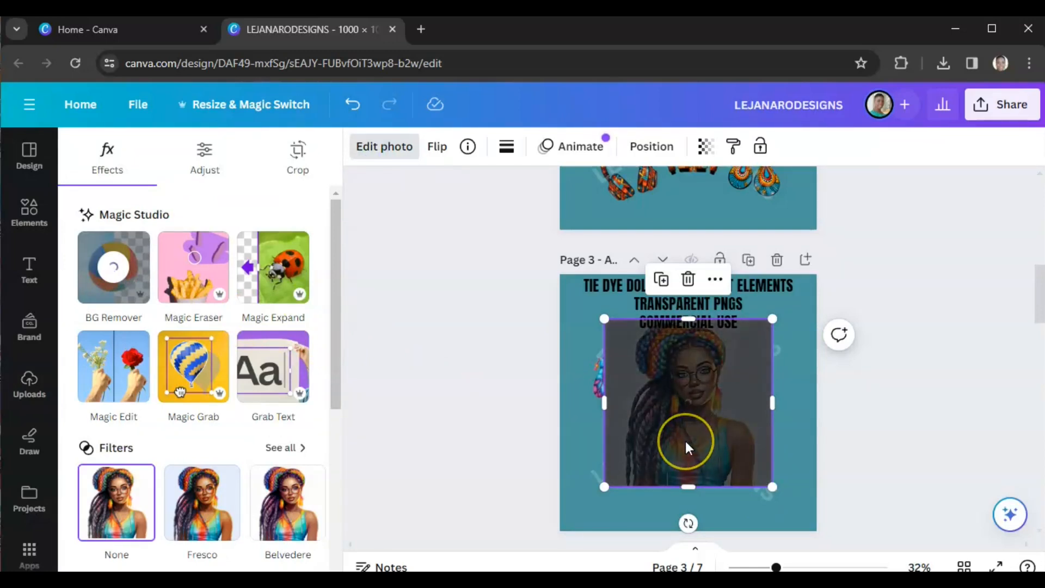
Step: Shrink the doll to about 212 px near page 3's lower left and send it to the back
mouse_move(753, 467)
mouse_down()
mouse_move(724, 435)
mouse_move(747, 467)
mouse_up()
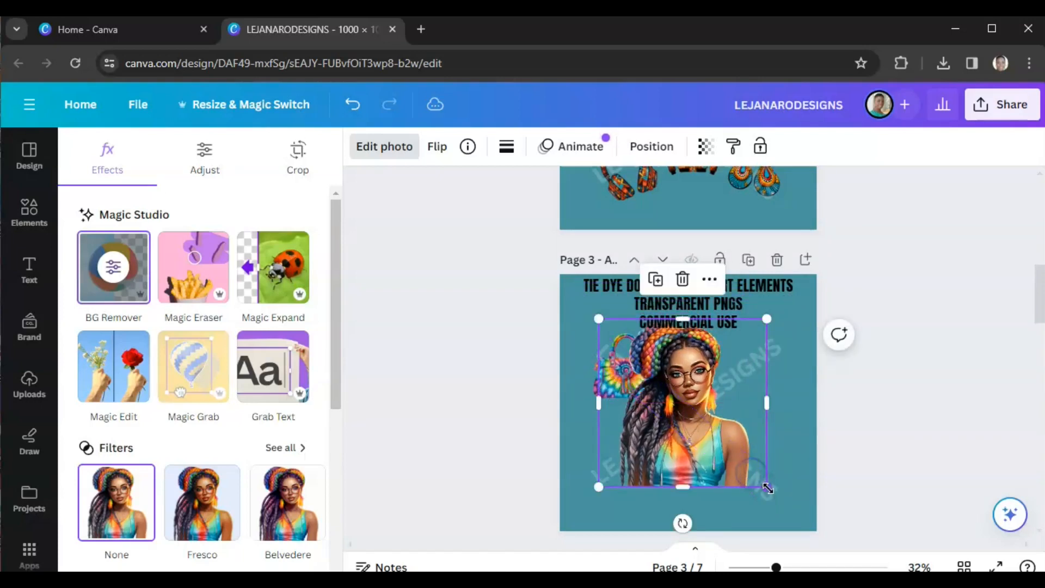
drag(767, 318, 674, 452)
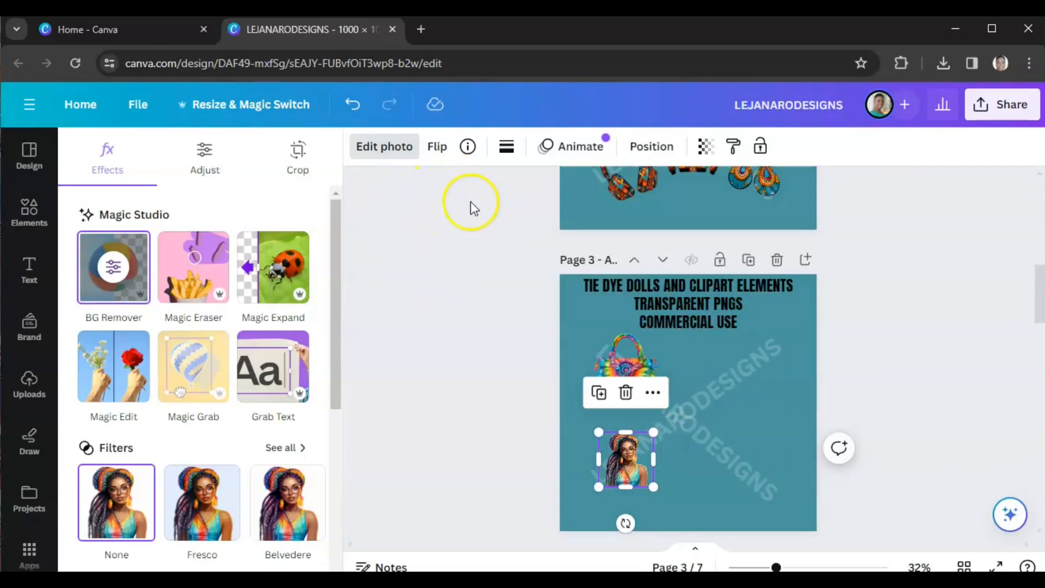
click(646, 146)
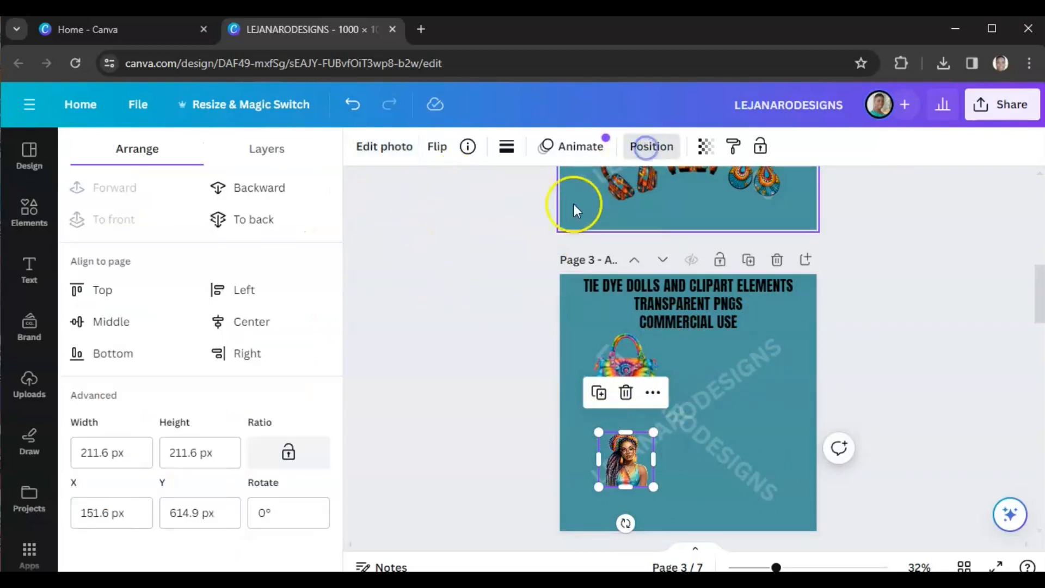
click(254, 219)
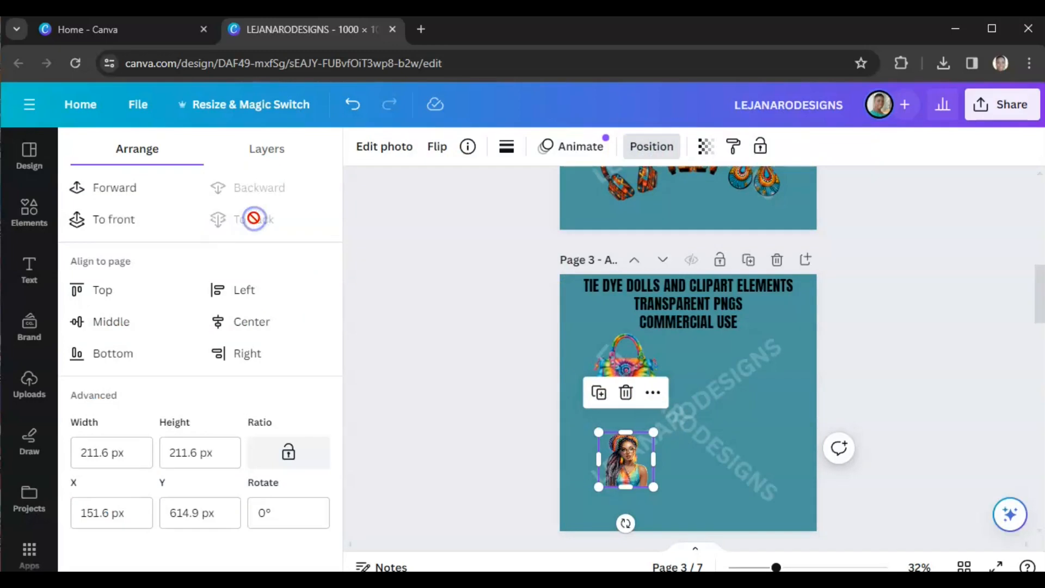
click(442, 426)
click(517, 459)
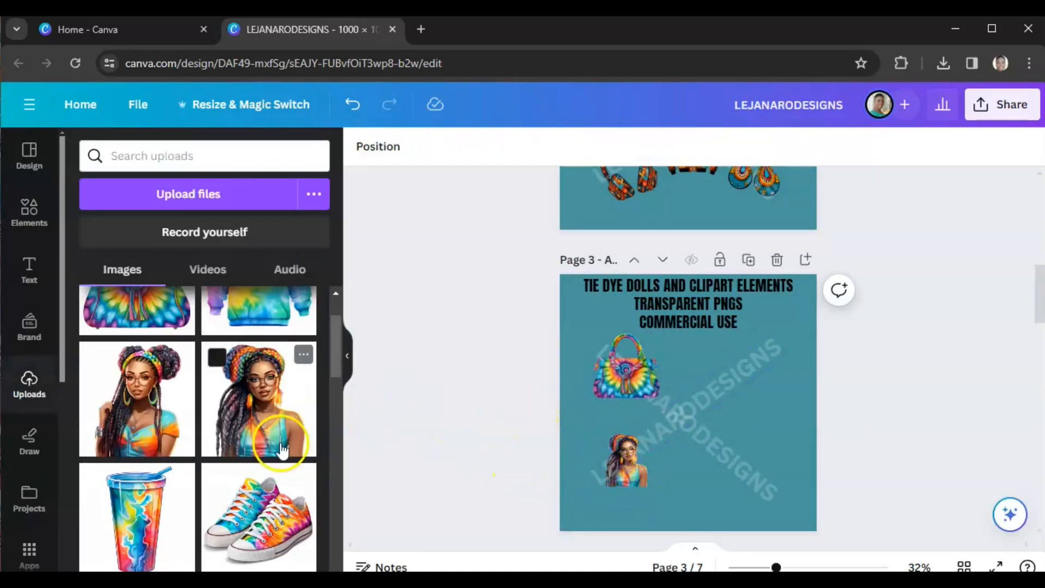
Step: Add the tie dye sneakers image from uploads to page 3 and remove its background
scroll(275, 435, down, 2)
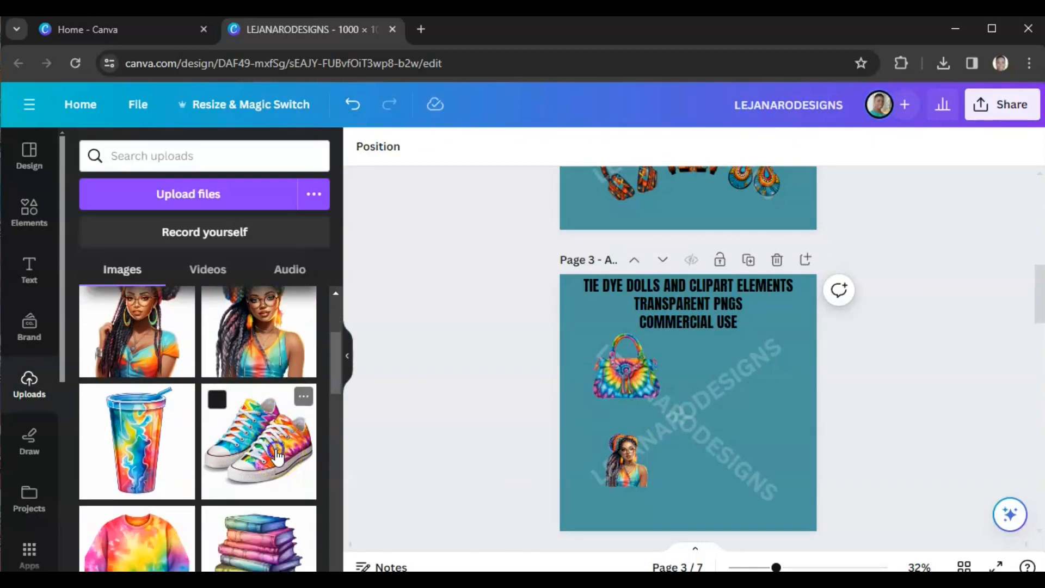
click(277, 456)
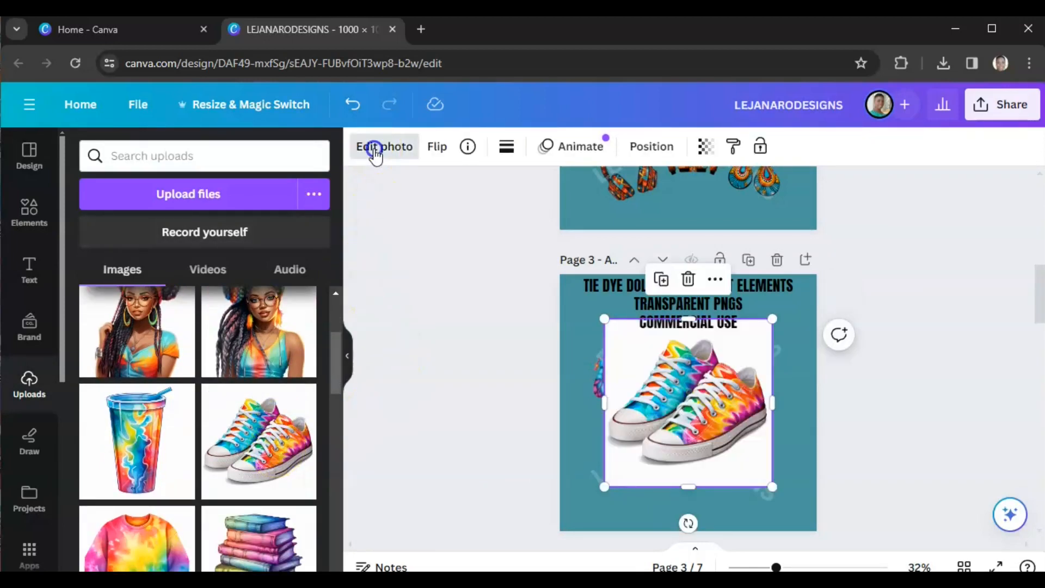
click(375, 150)
click(114, 267)
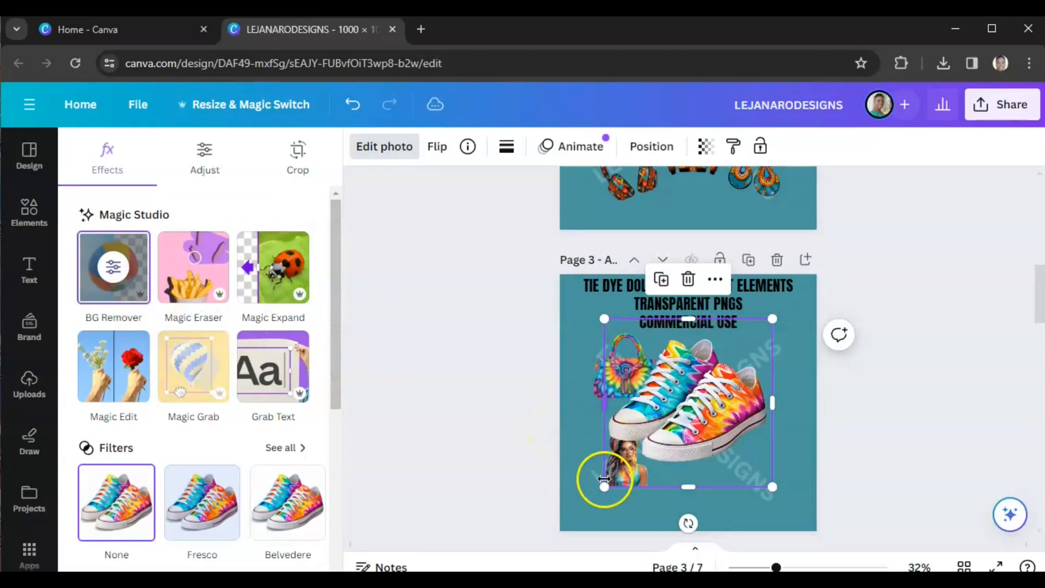
Step: Shrink the sneakers to about 250 px near page 3's upper right and send them to the back
drag(605, 486, 727, 369)
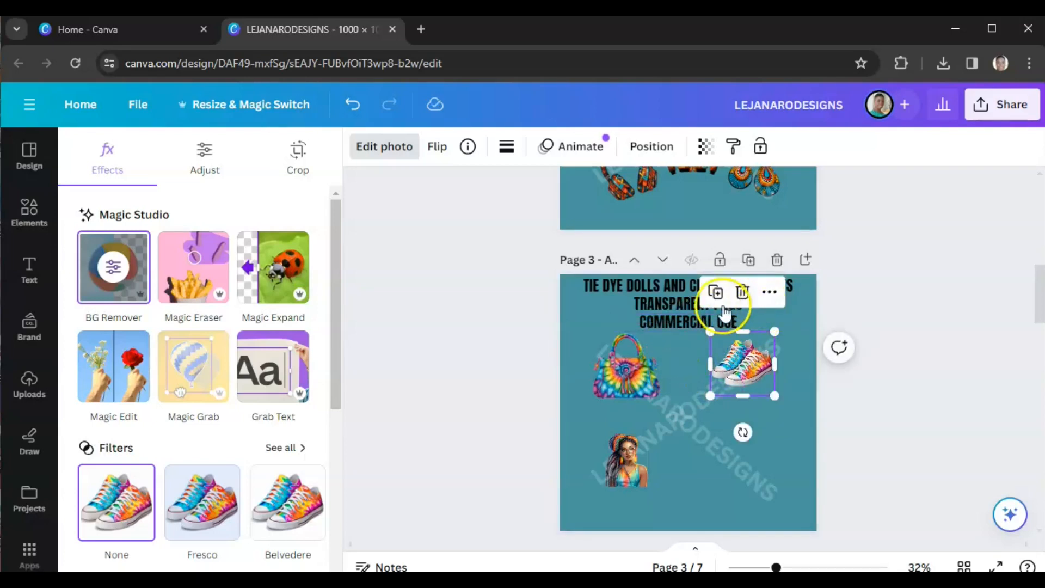
click(664, 153)
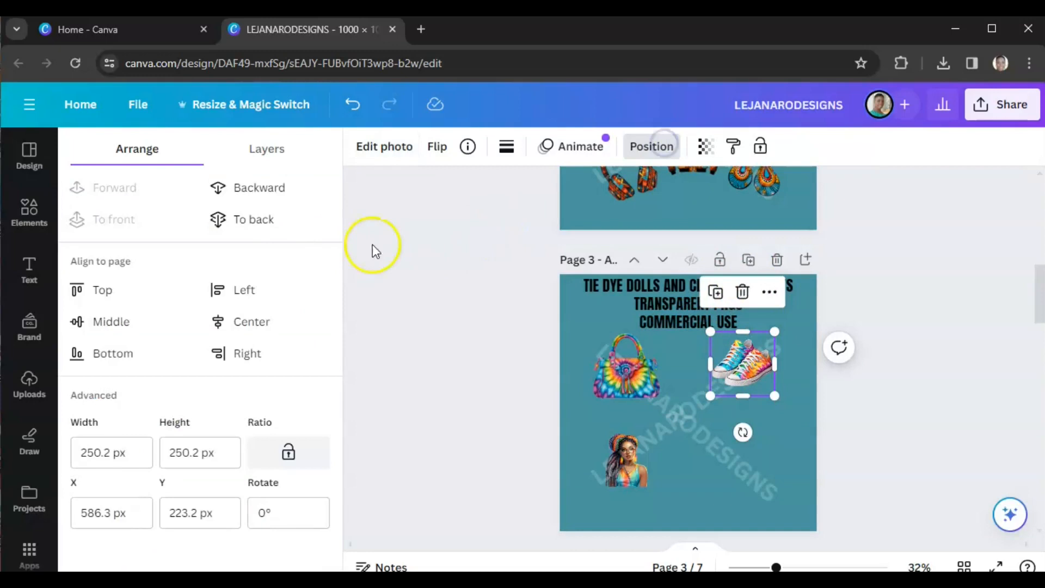
click(257, 220)
click(457, 384)
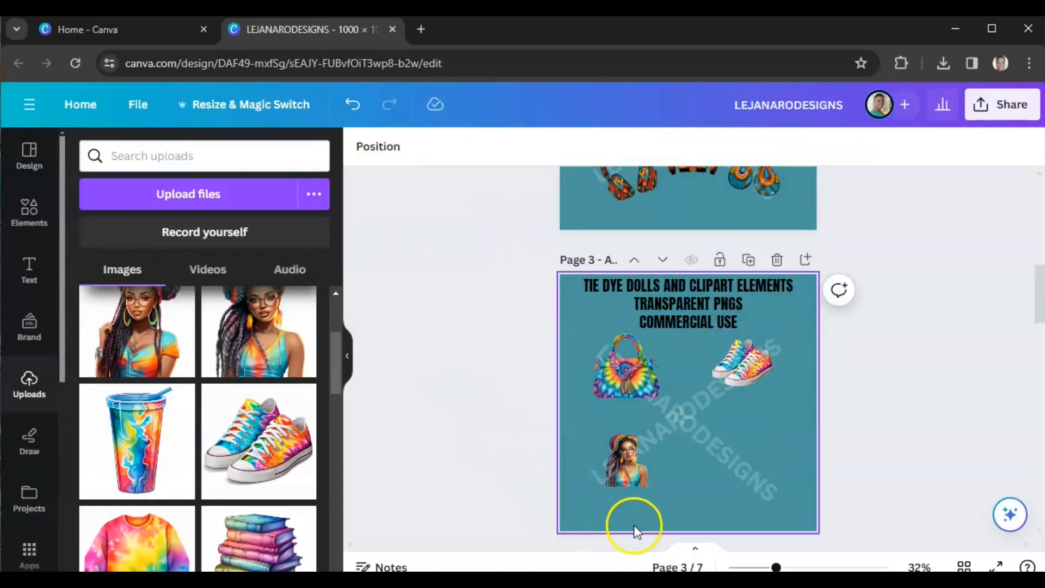
Step: Add the tie dye spiral notebook image from uploads to page 3 and remove its background
scroll(240, 436, down, 3)
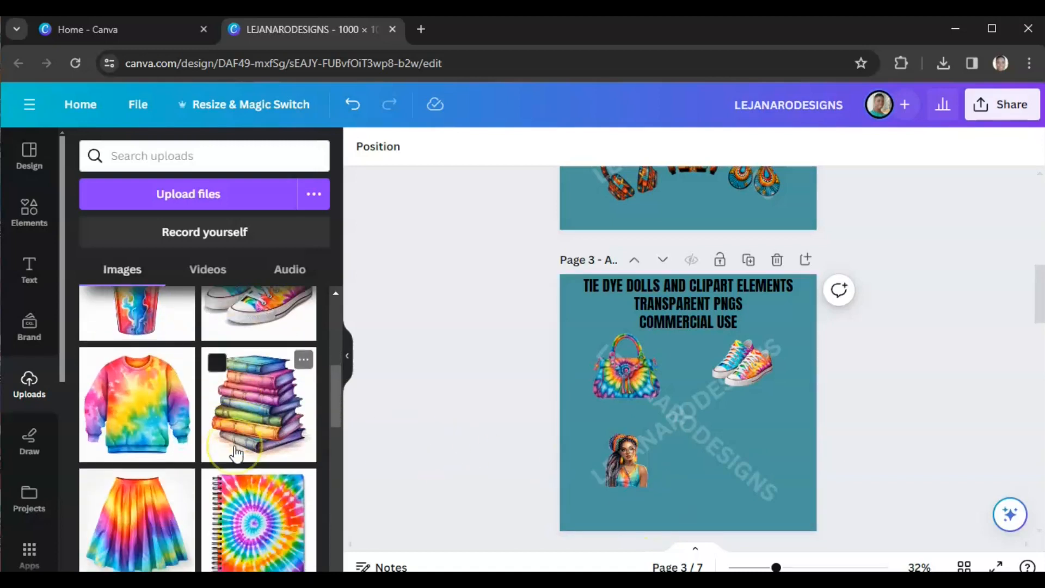
click(261, 505)
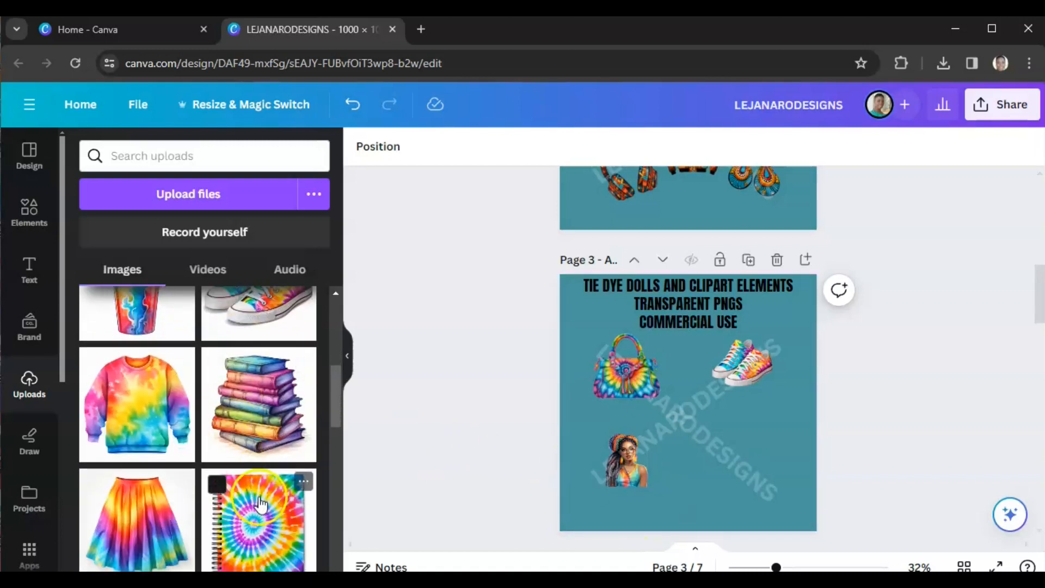
click(384, 146)
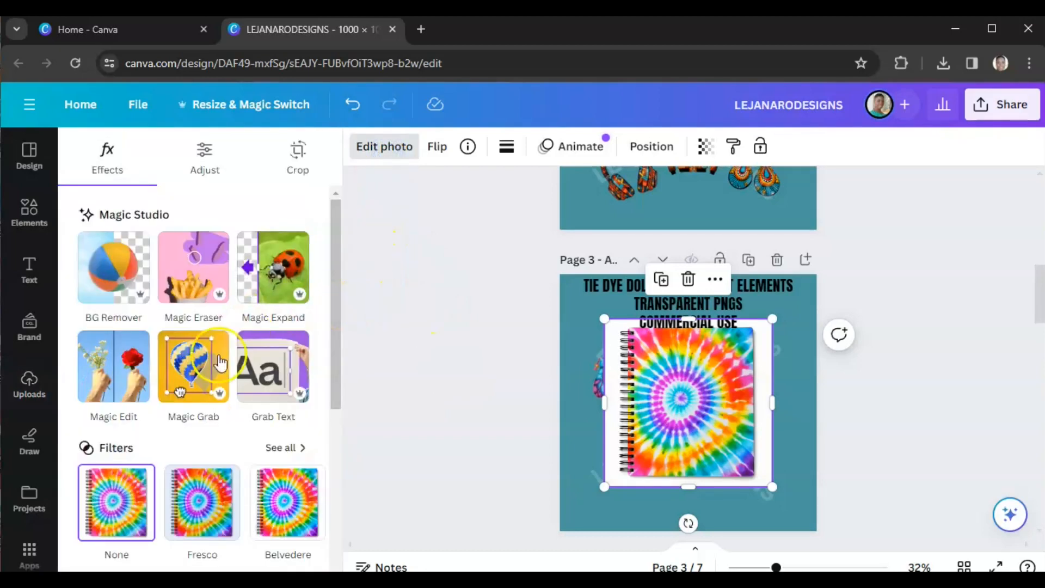
click(113, 267)
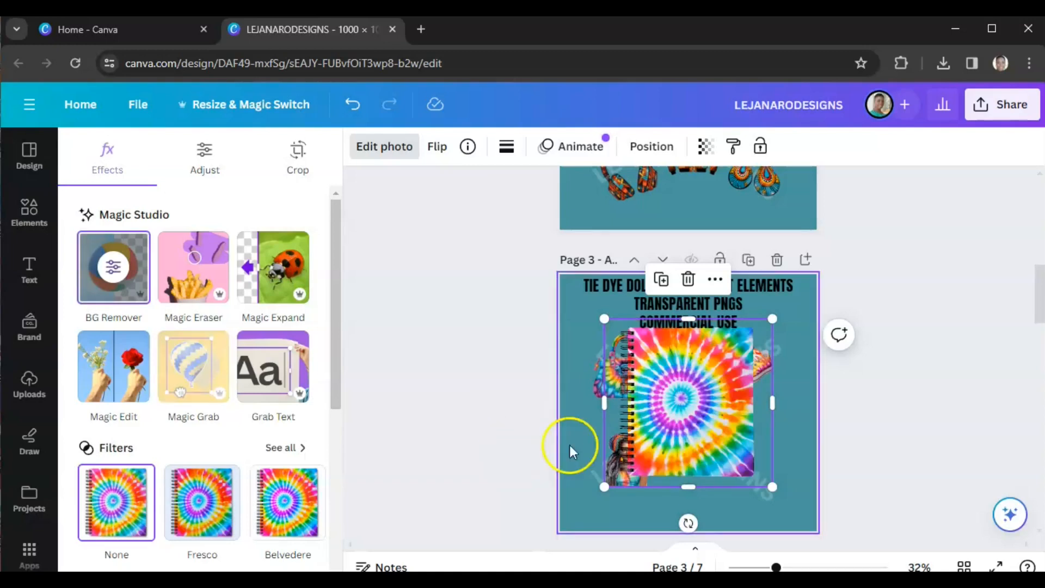
Step: Shrink the notebook to about 283 px and place it near page 3's lower right
mouse_move(760, 463)
mouse_down()
mouse_move(673, 388)
mouse_move(744, 466)
mouse_up()
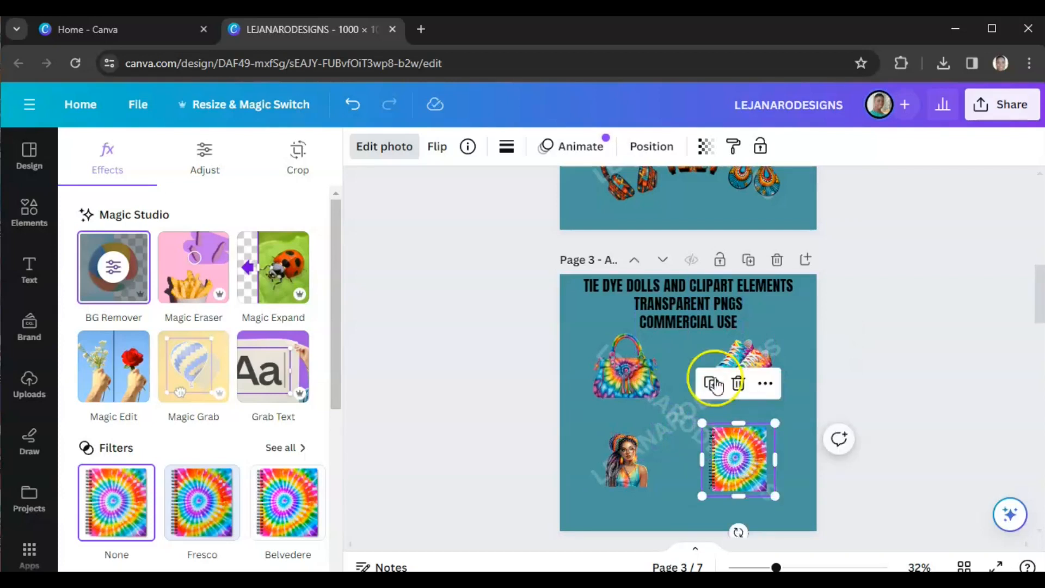
click(651, 152)
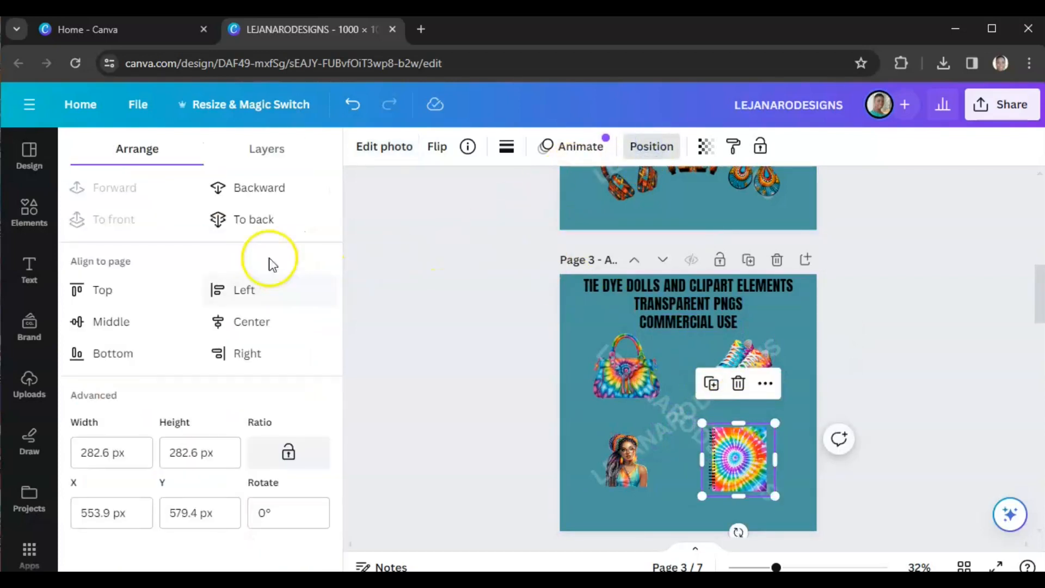
click(379, 399)
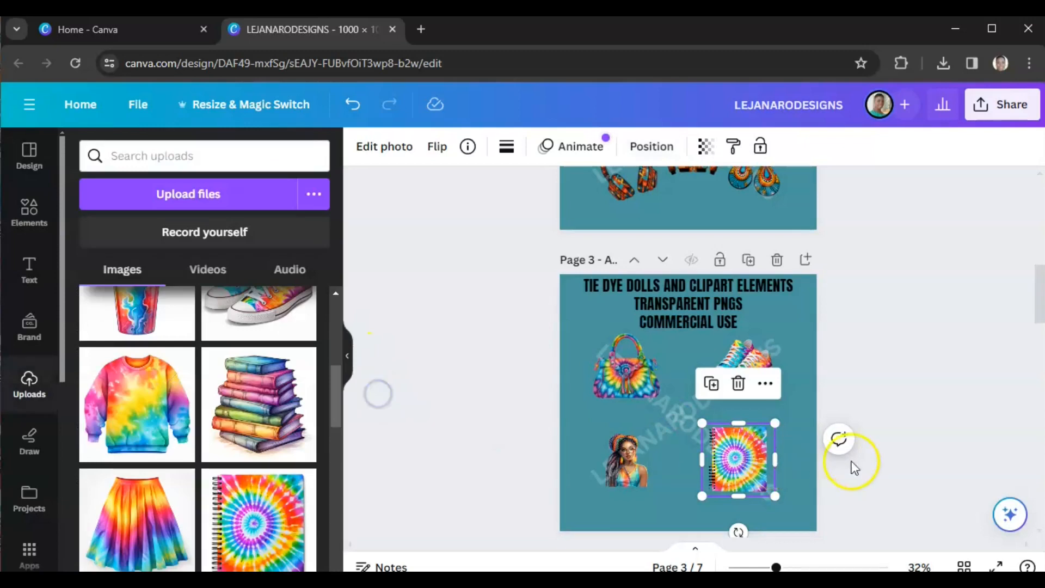
click(886, 421)
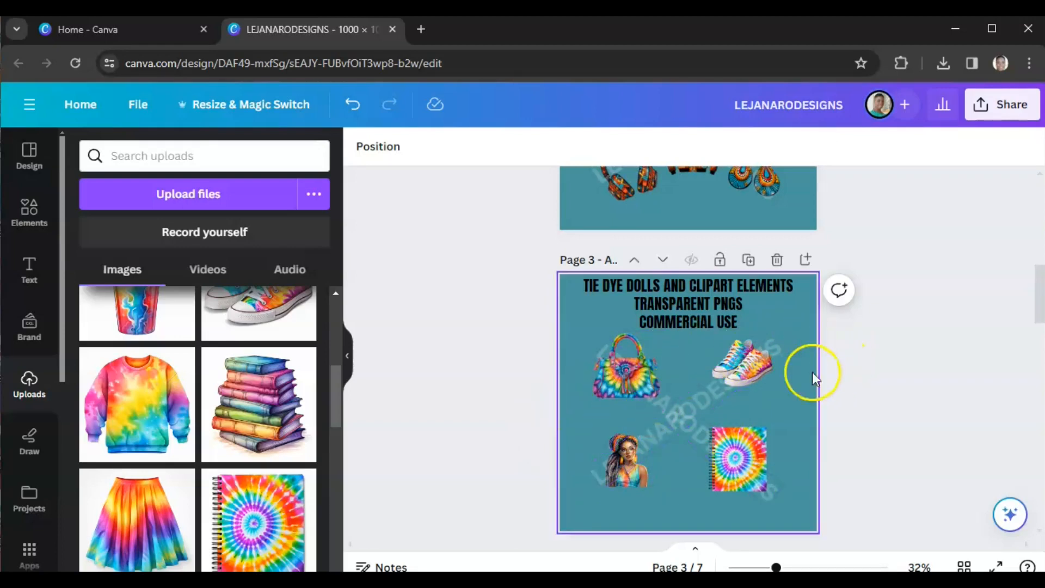
Step: Review the remaining text pages 4 to 7 of the design
scroll(853, 390, down, 8)
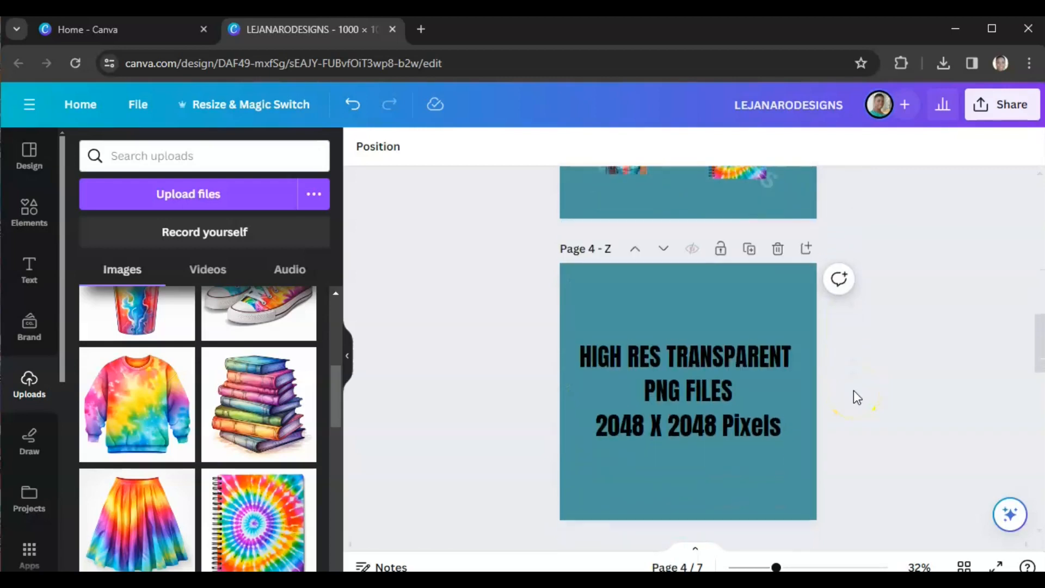
scroll(719, 352, down, 6)
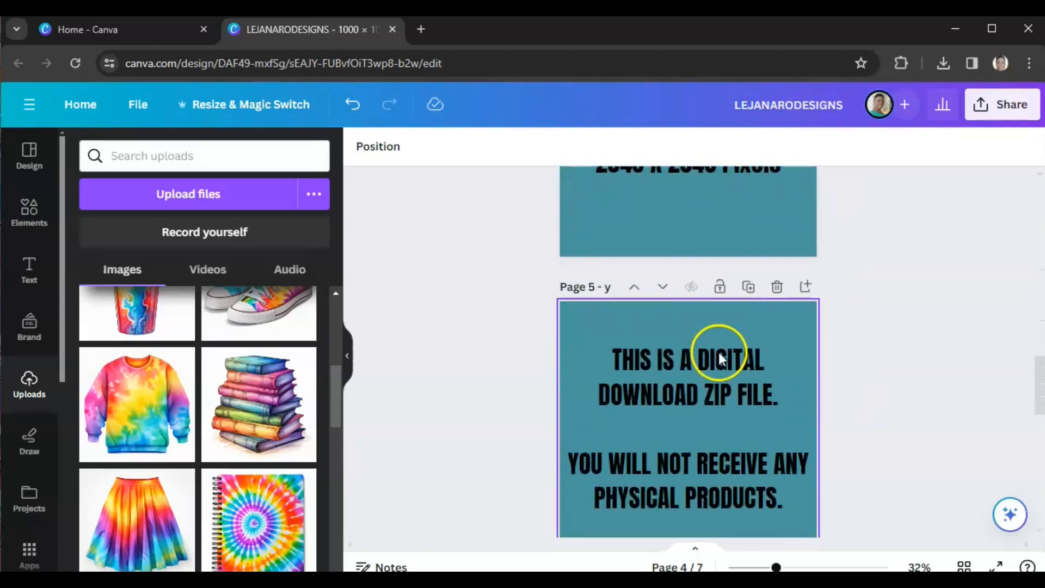
scroll(718, 362, down, 5)
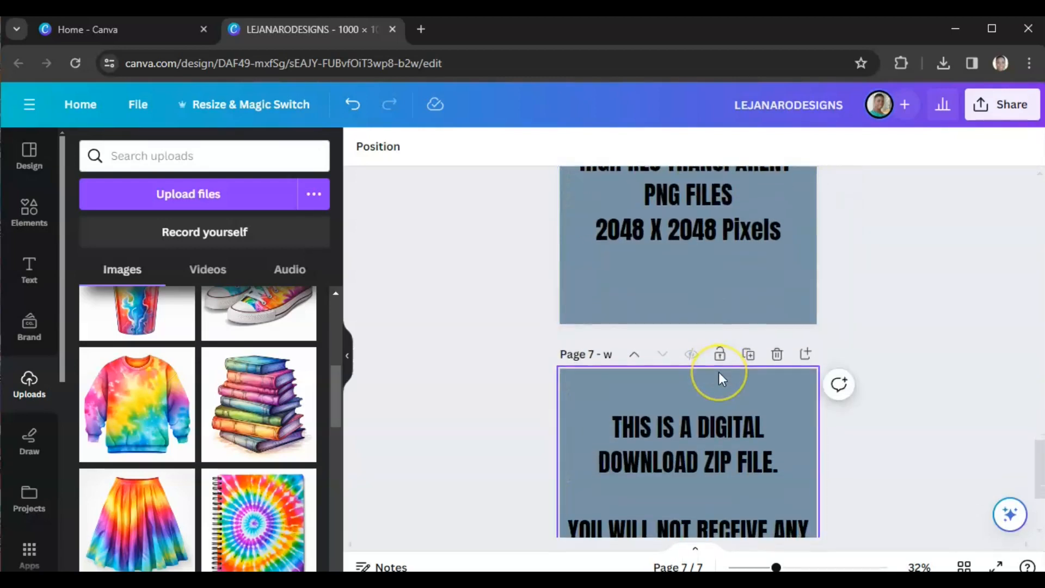
scroll(720, 377, up, 6)
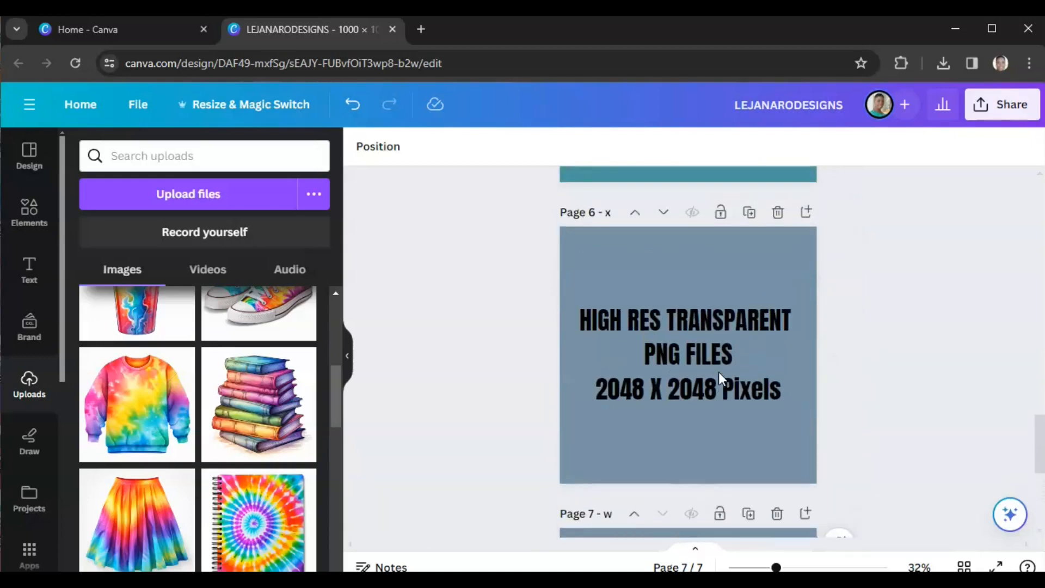
scroll(719, 376, up, 2)
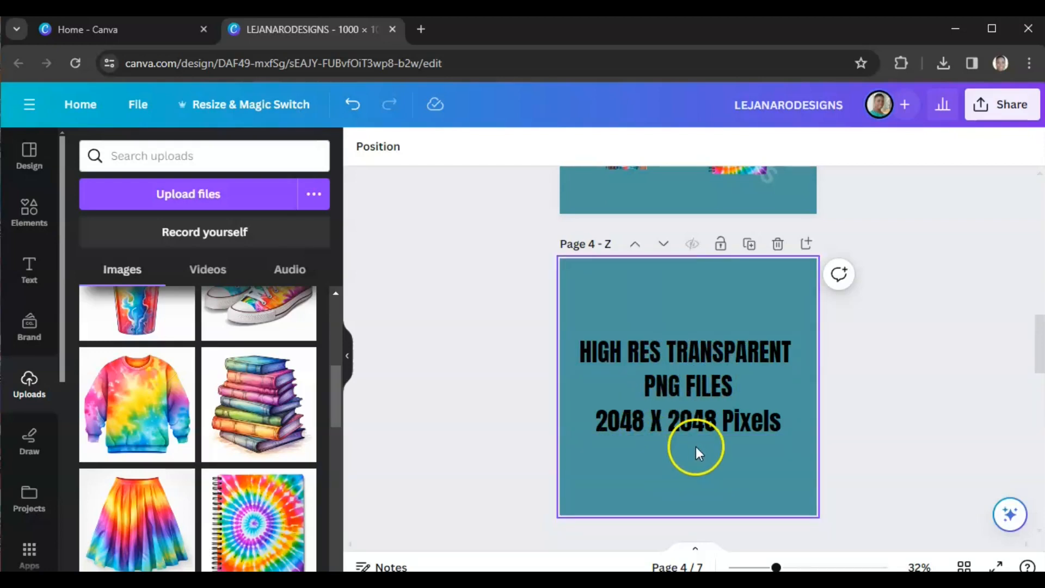
scroll(903, 407, down, 5)
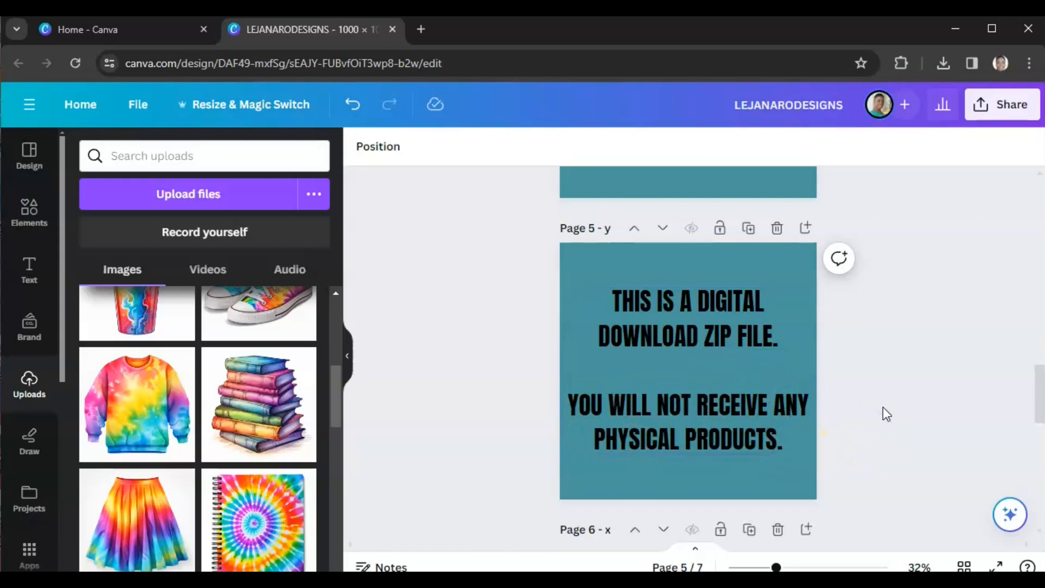
scroll(883, 414, down, 8)
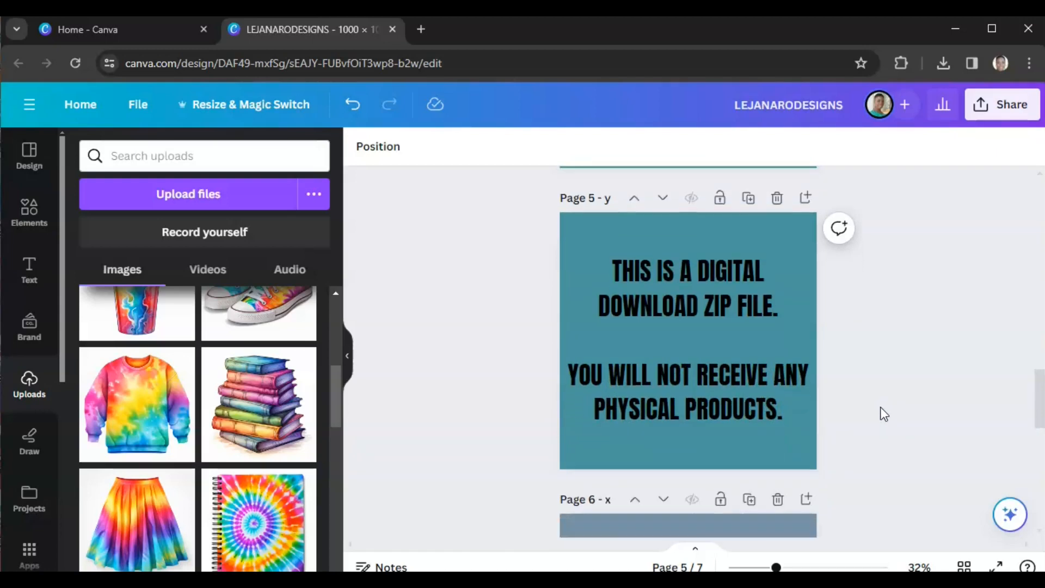
Step: Select page 3's background and open its colour palette to choose a new background colour
scroll(883, 414, down, 4)
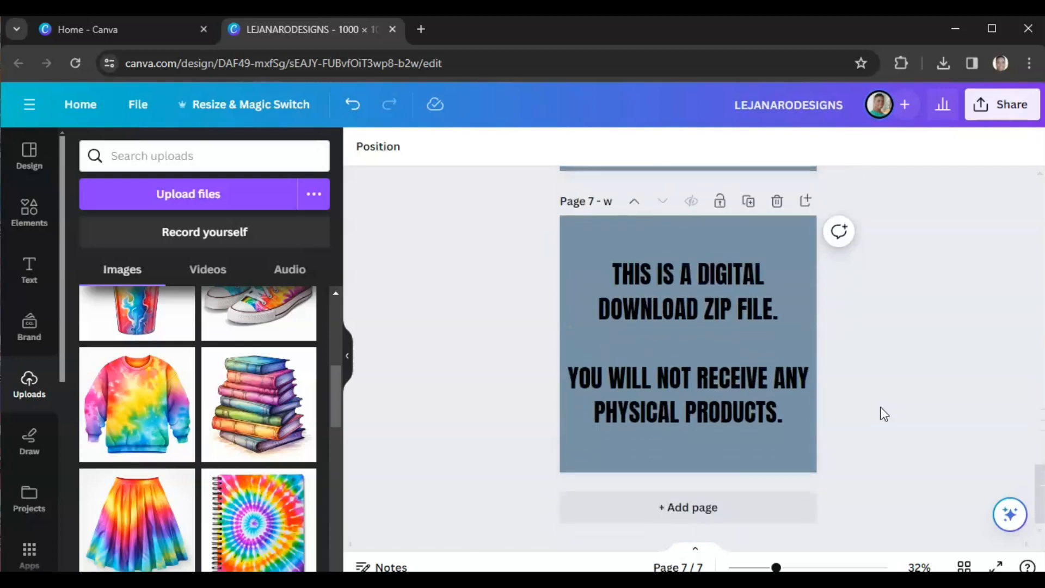
scroll(884, 414, up, 15)
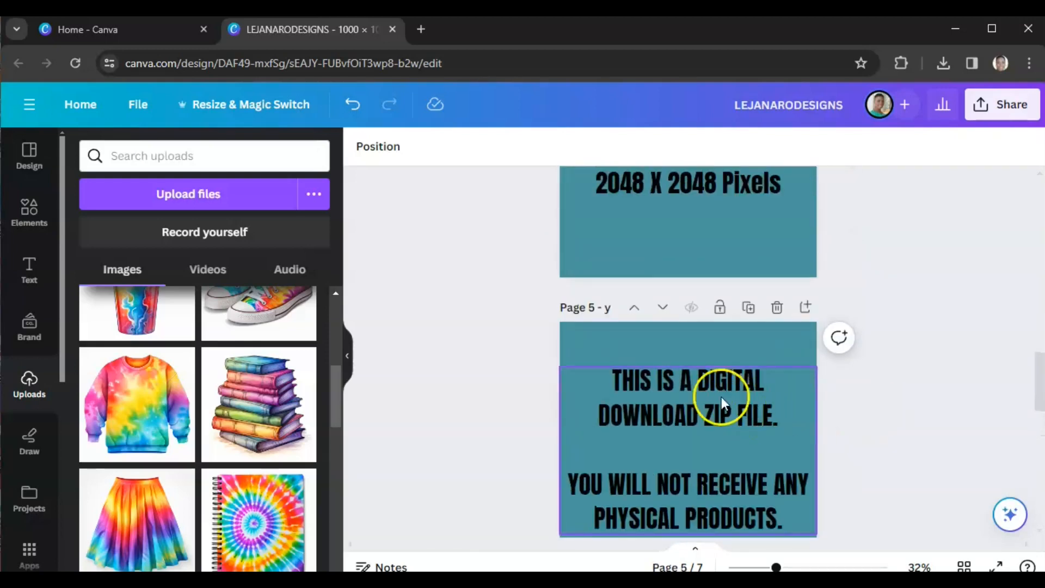
scroll(877, 425, up, 10)
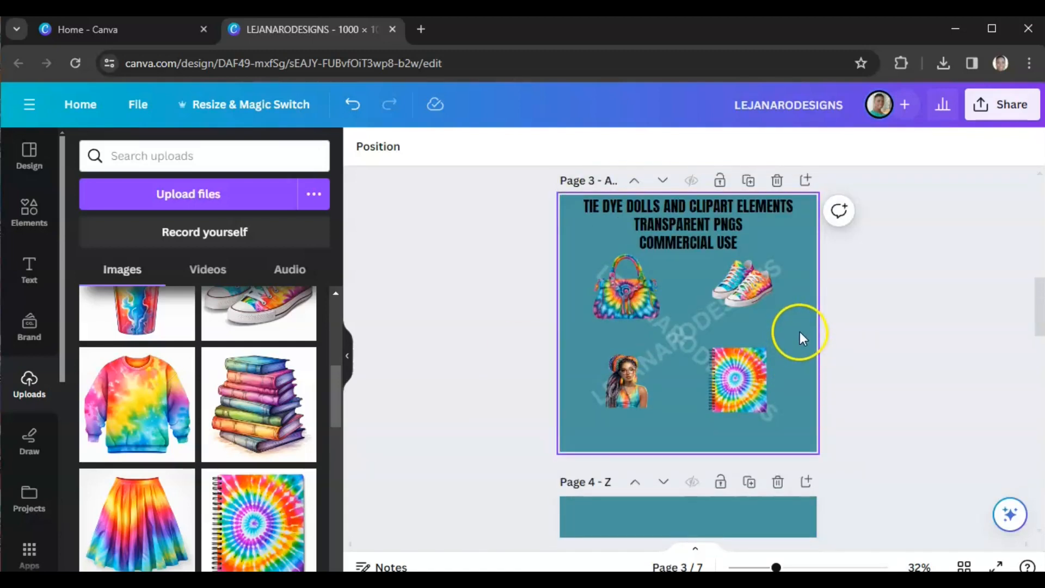
click(799, 333)
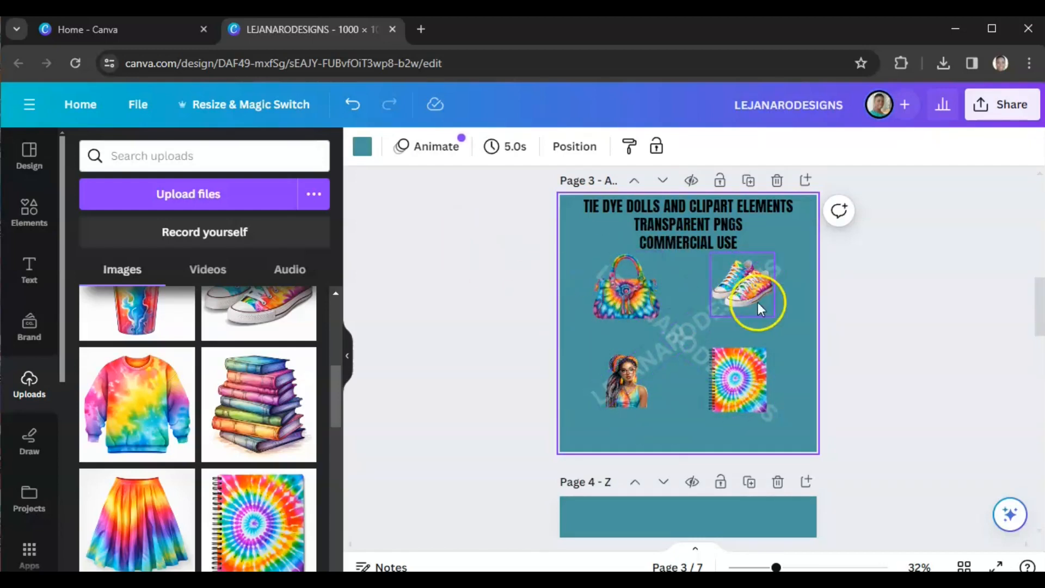
click(809, 346)
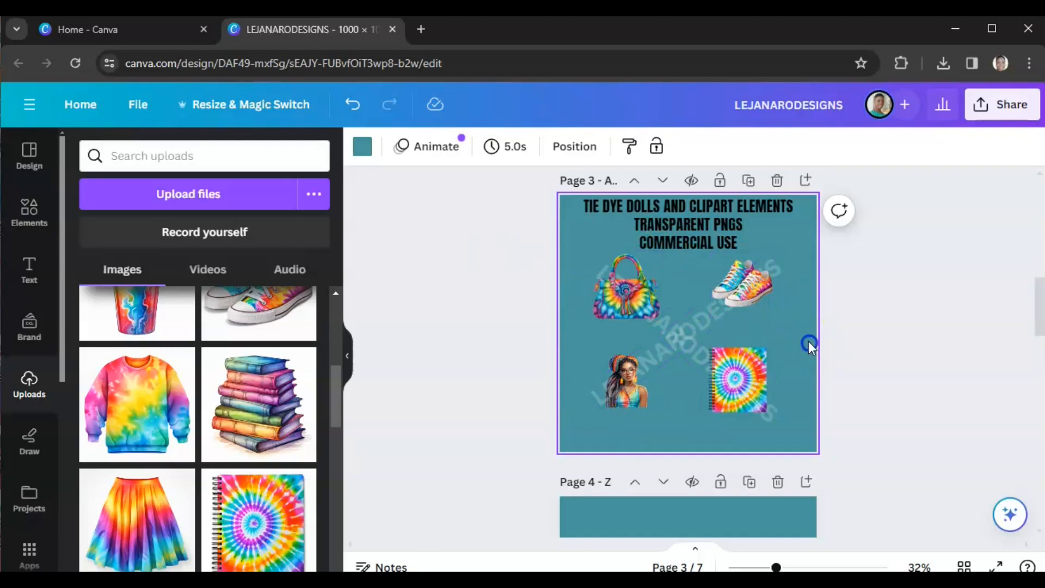
click(363, 147)
scroll(215, 310, down, 5)
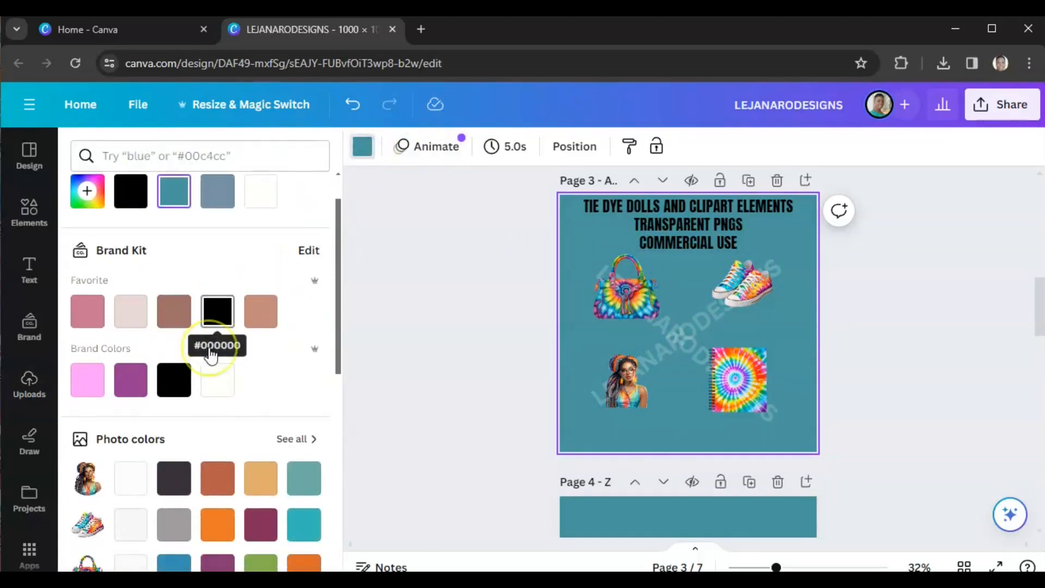
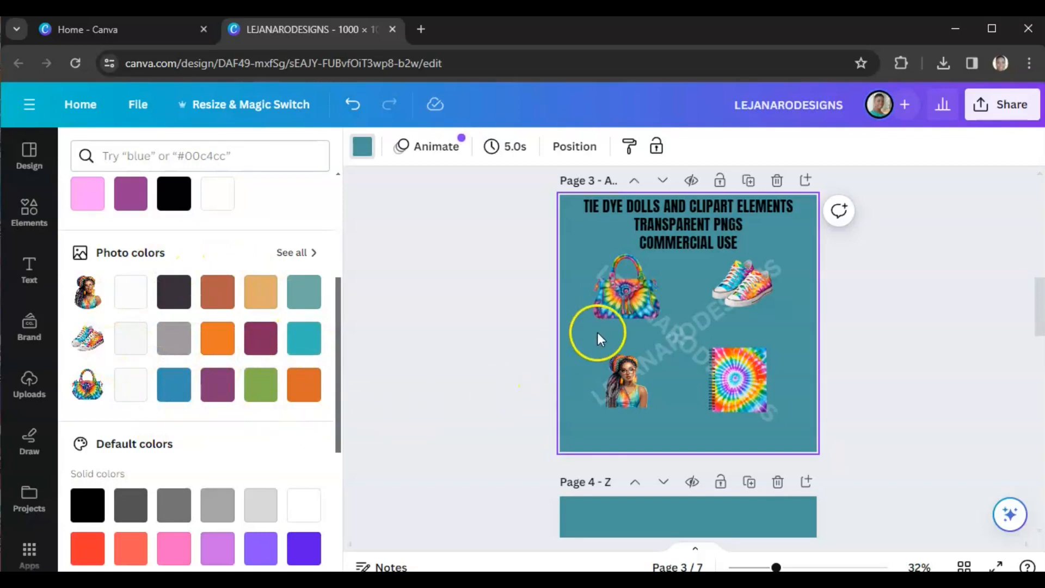
Step: Try several photo colours for page 3's background and settle on the purple #863875
click(218, 393)
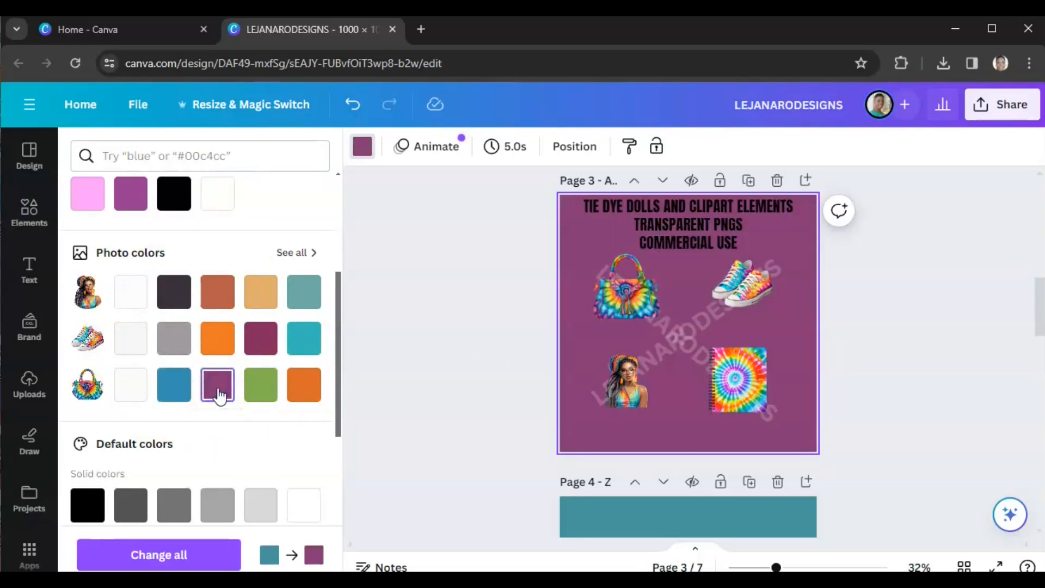
click(217, 296)
click(174, 293)
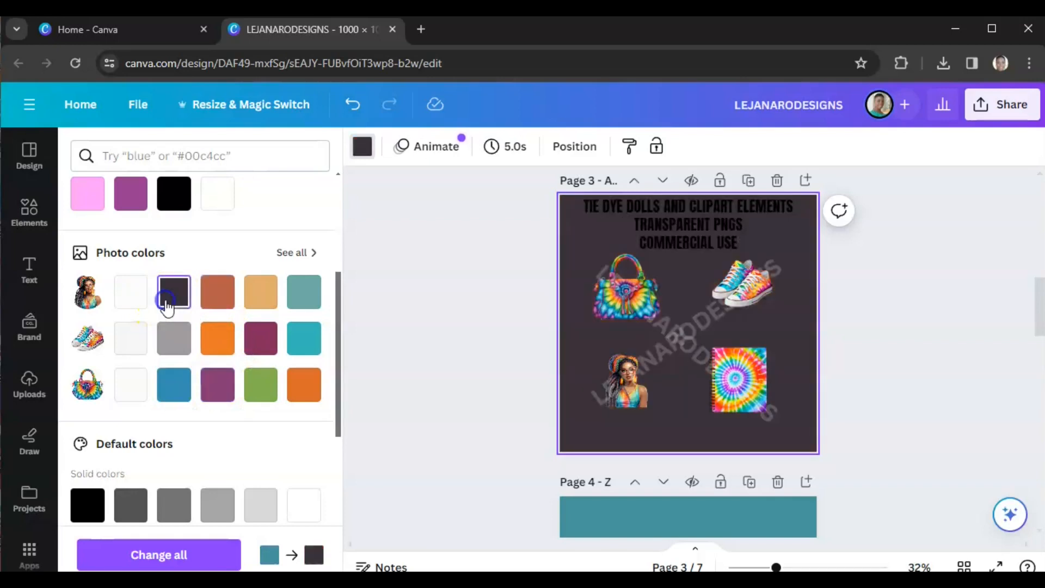
click(228, 396)
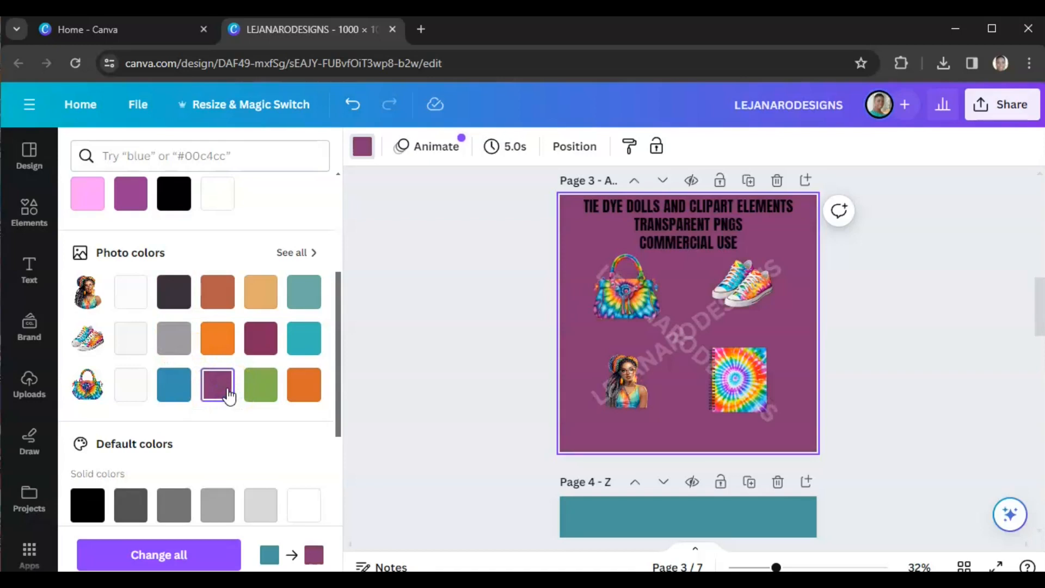
click(261, 340)
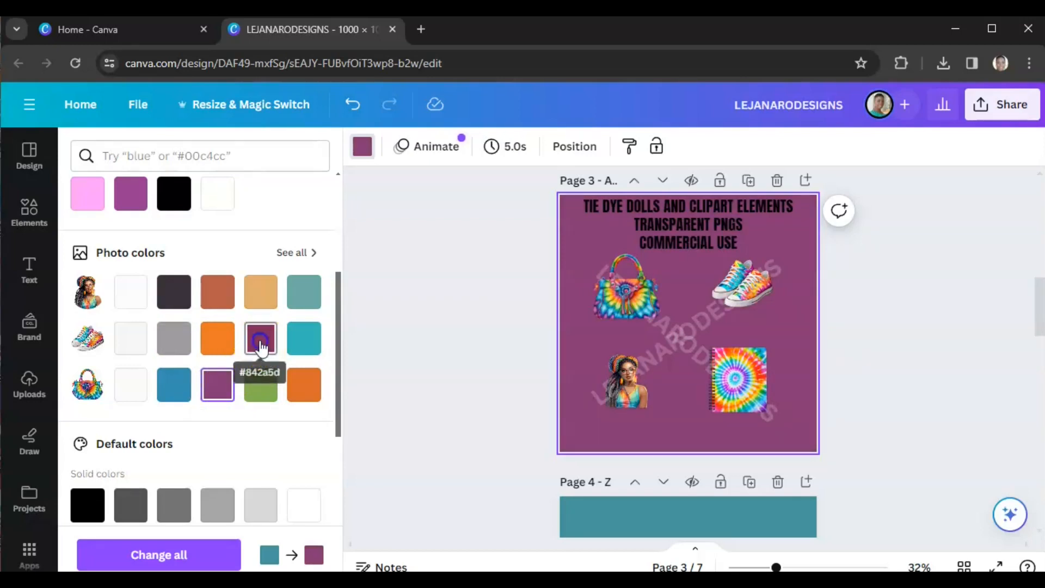
click(217, 382)
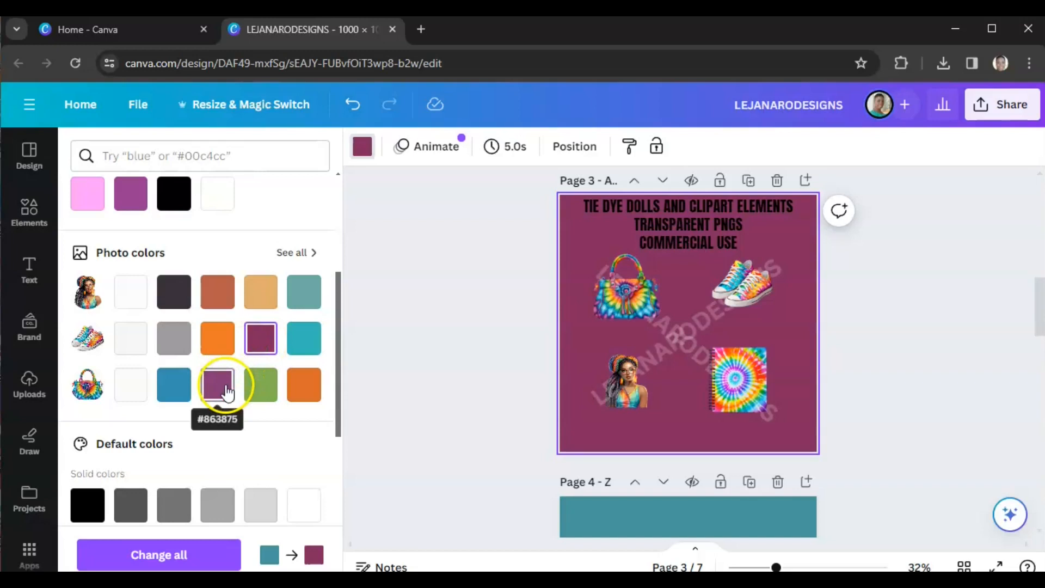
click(262, 355)
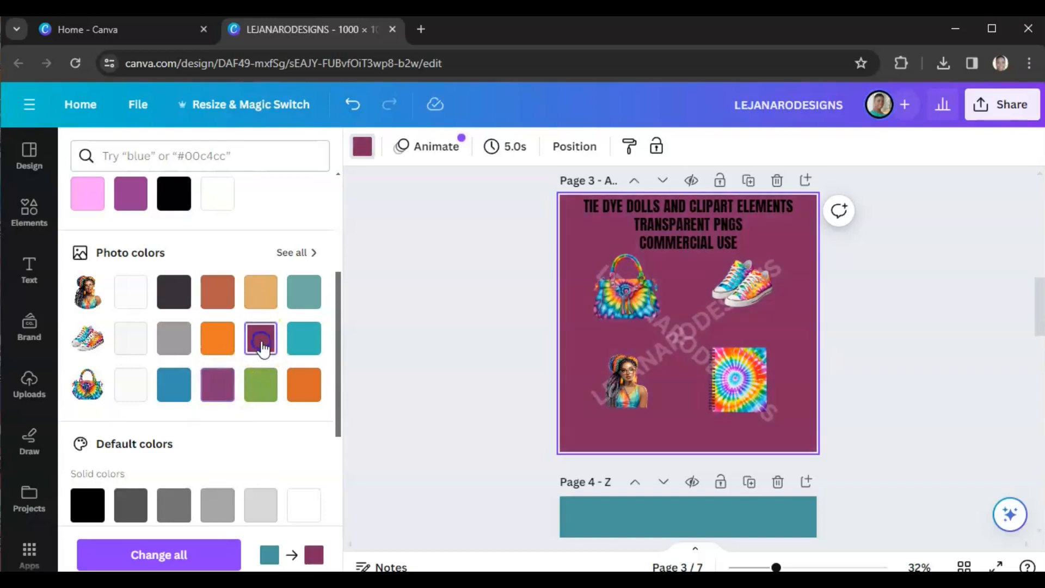
click(217, 385)
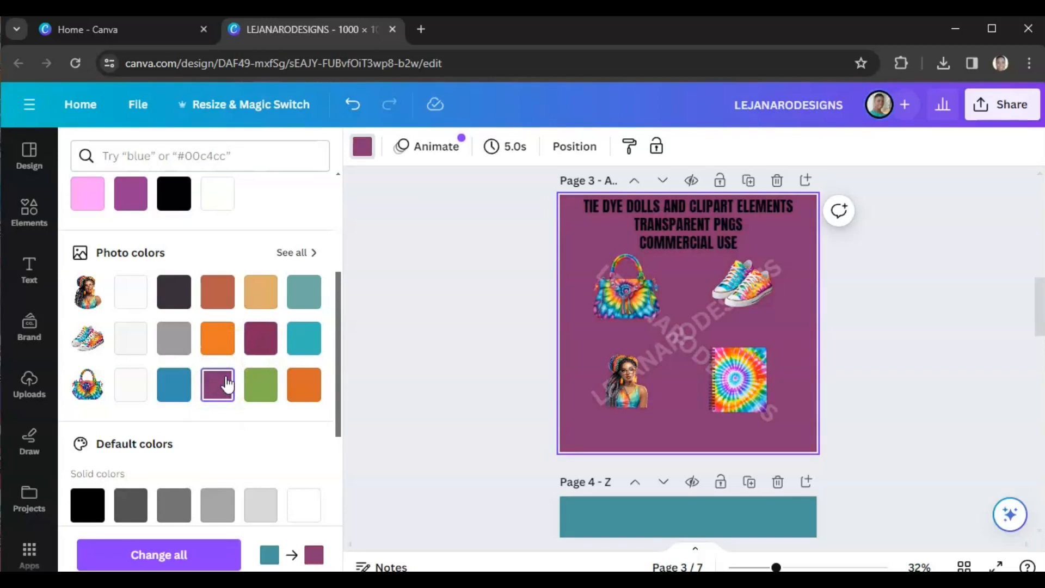
click(259, 346)
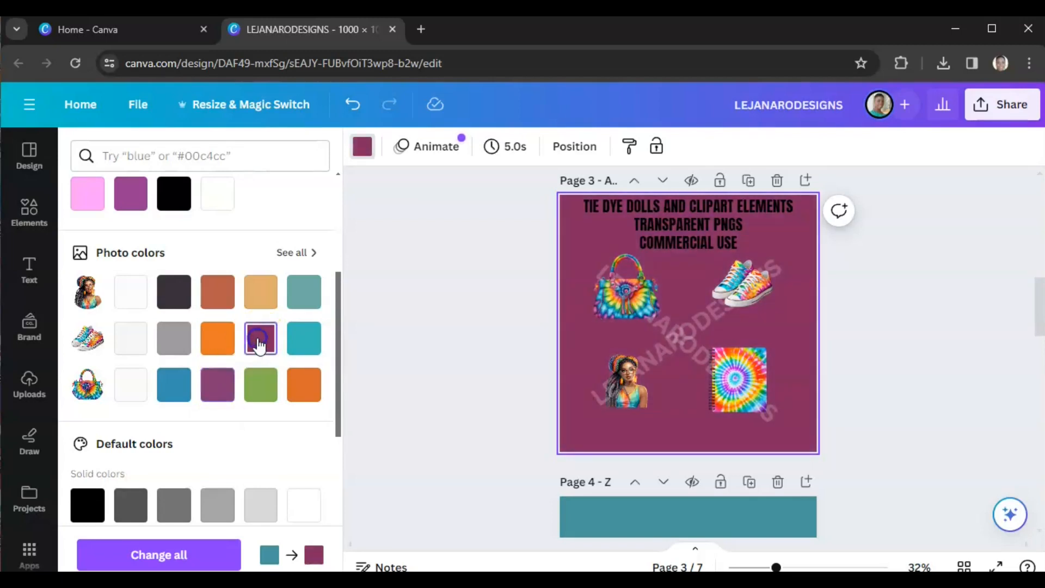
click(218, 385)
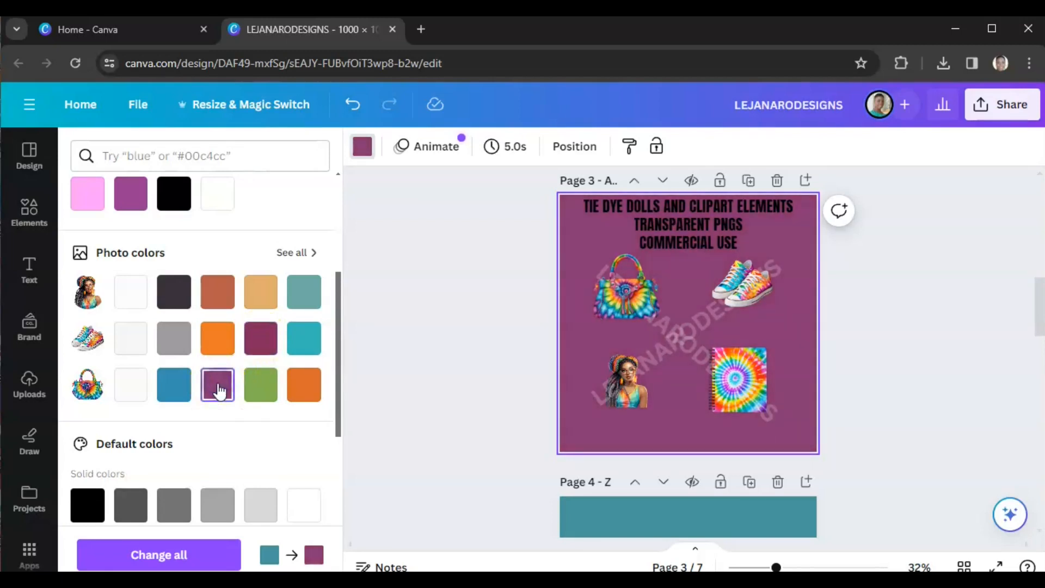
click(495, 387)
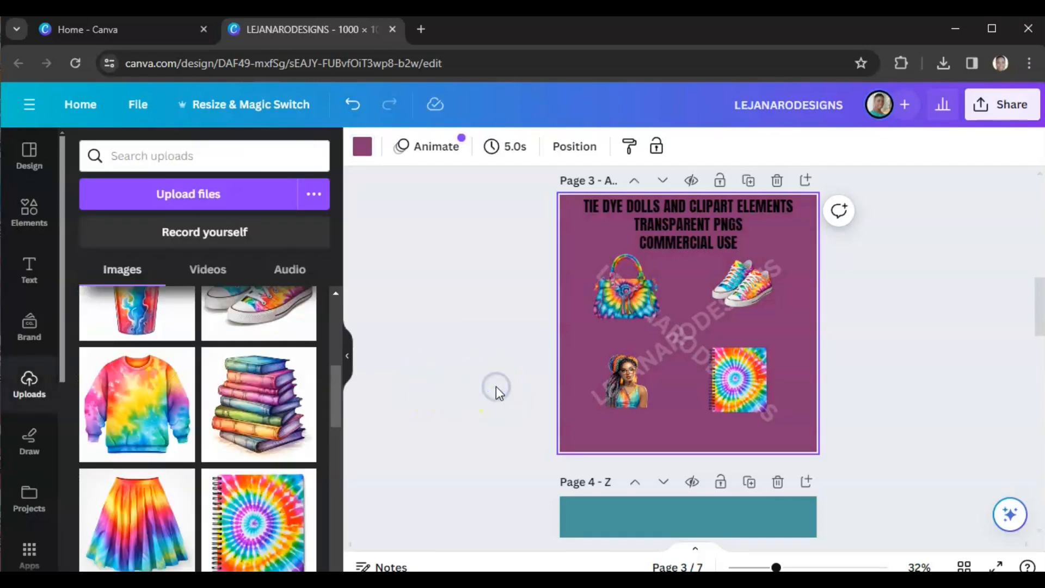
Step: Give page 4 the same purple #863875 background from the document colours
click(620, 386)
click(800, 354)
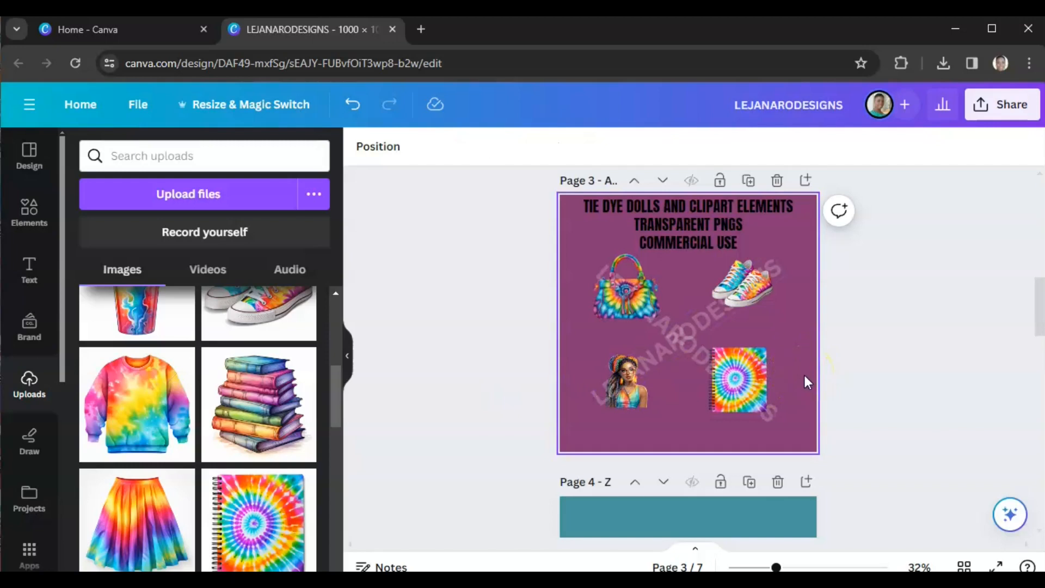
scroll(807, 381, down, 3)
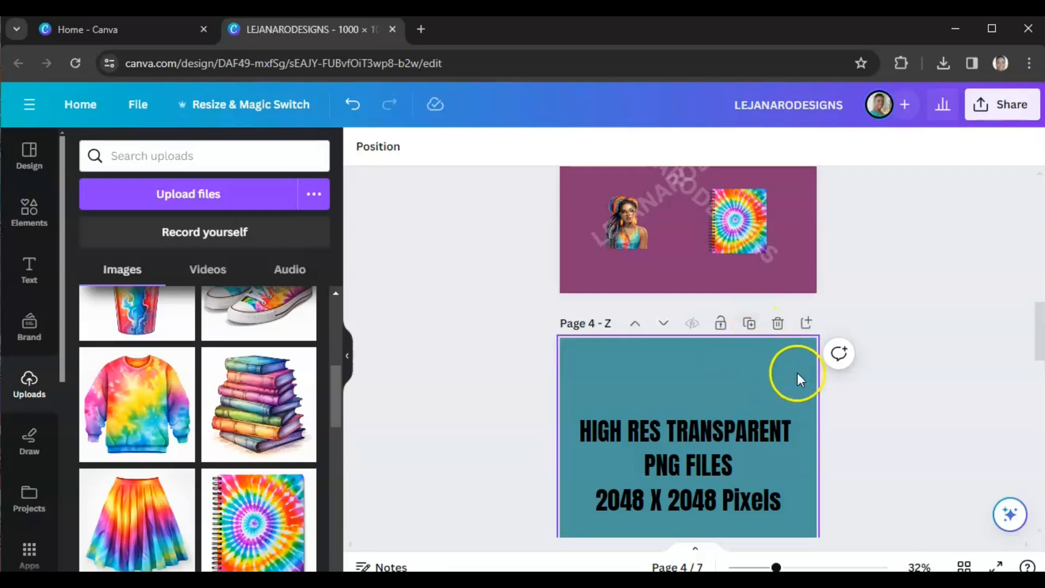
click(798, 373)
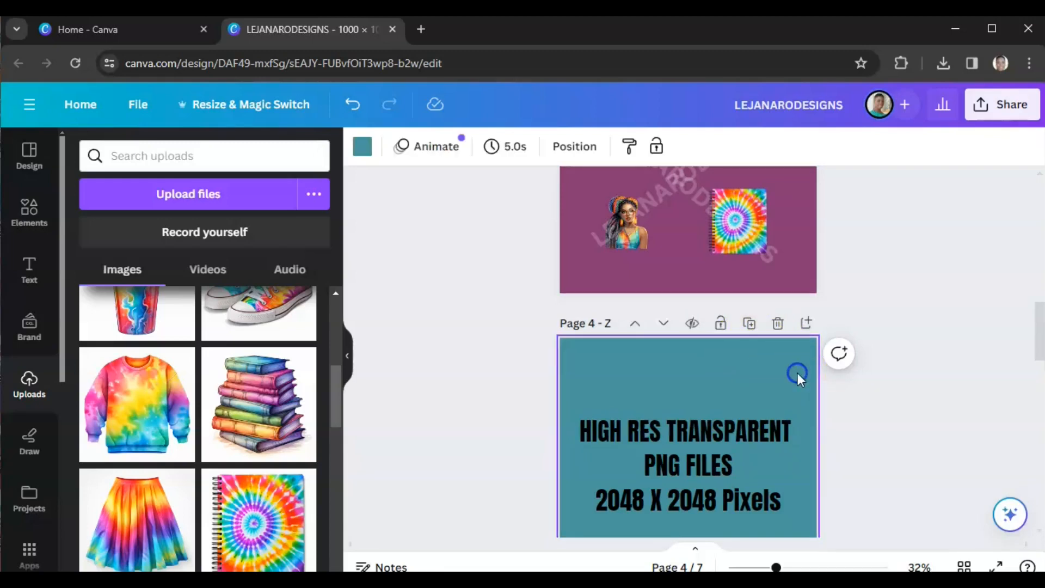
click(363, 159)
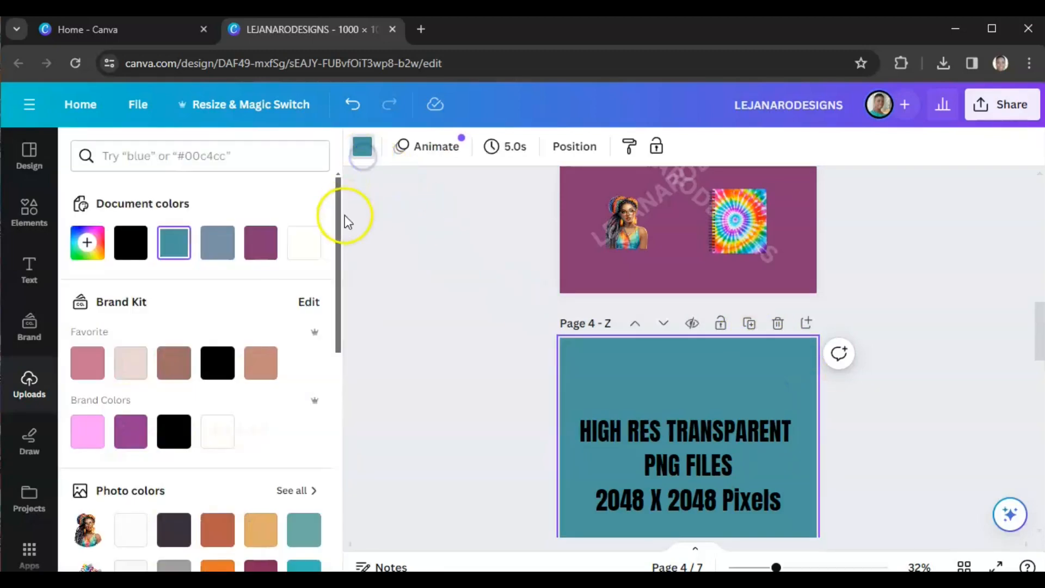
click(259, 254)
Step: Set page 5's background to the purple #863875 as well
scroll(407, 348, down, 5)
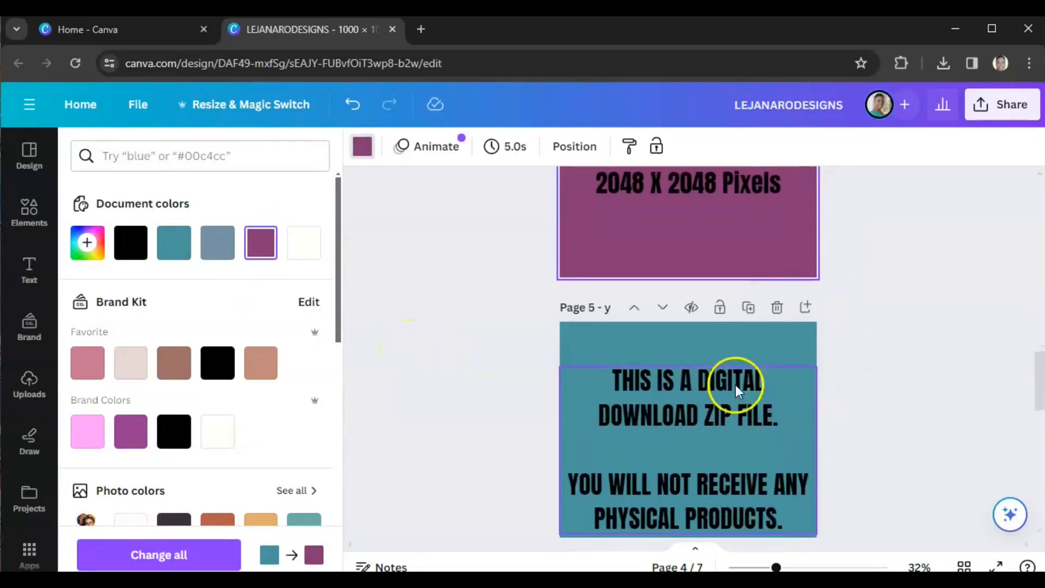
click(788, 347)
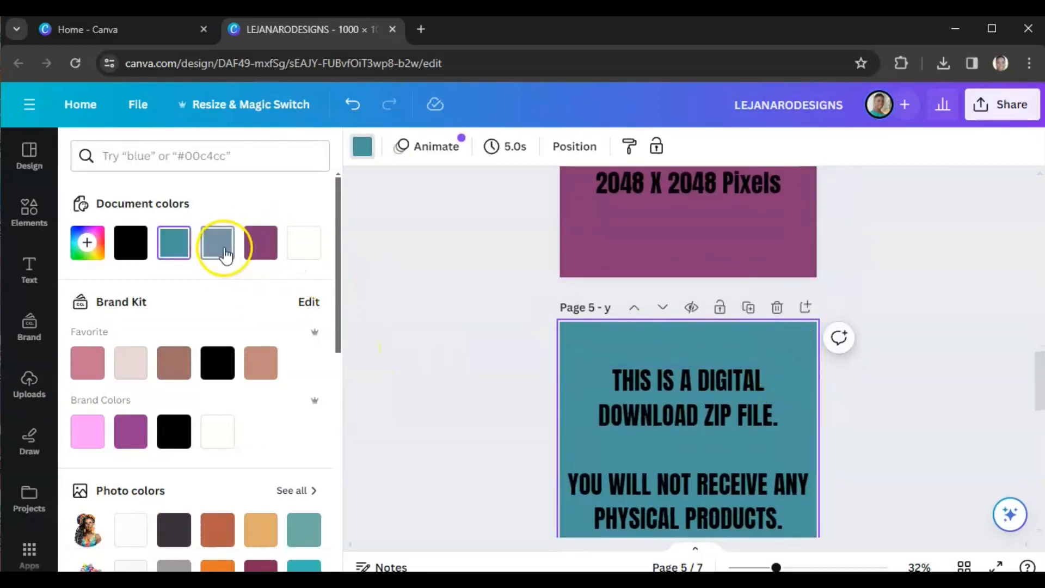
click(260, 242)
click(456, 365)
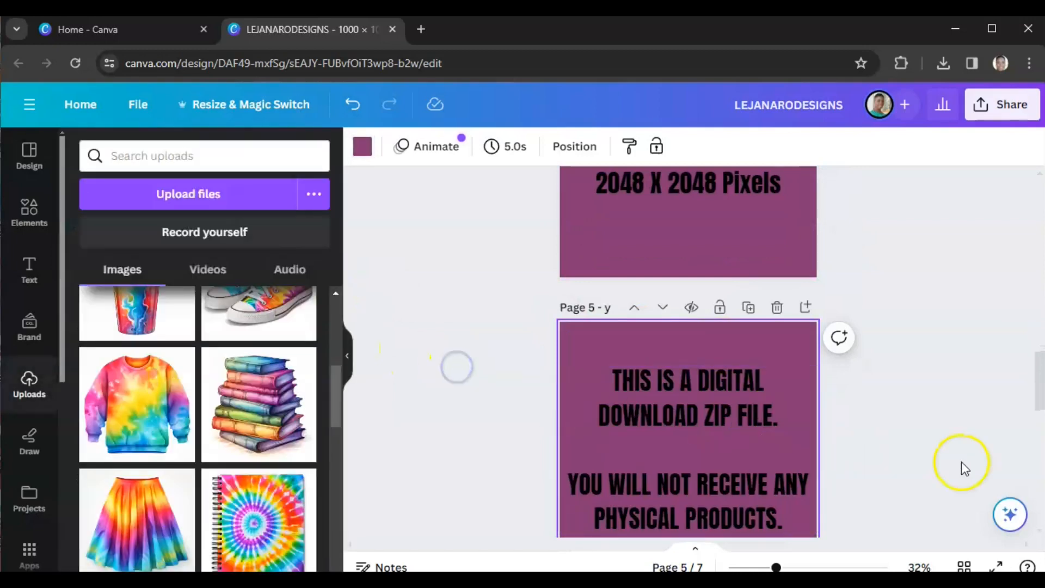
Step: Scroll through pages 3 to 5 to check the new purple backgrounds
scroll(961, 461, up, 7)
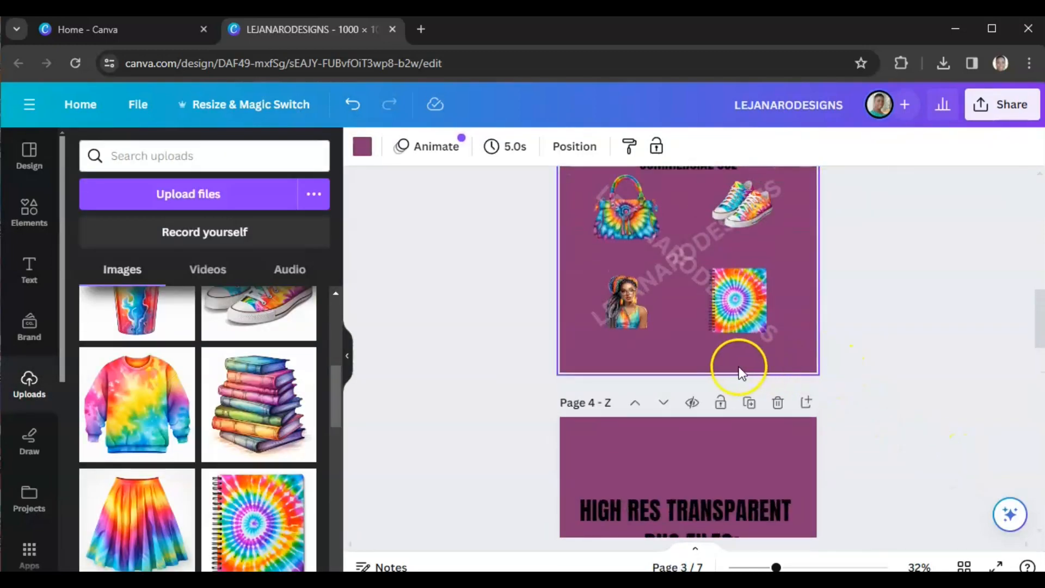
scroll(739, 366, up, 2)
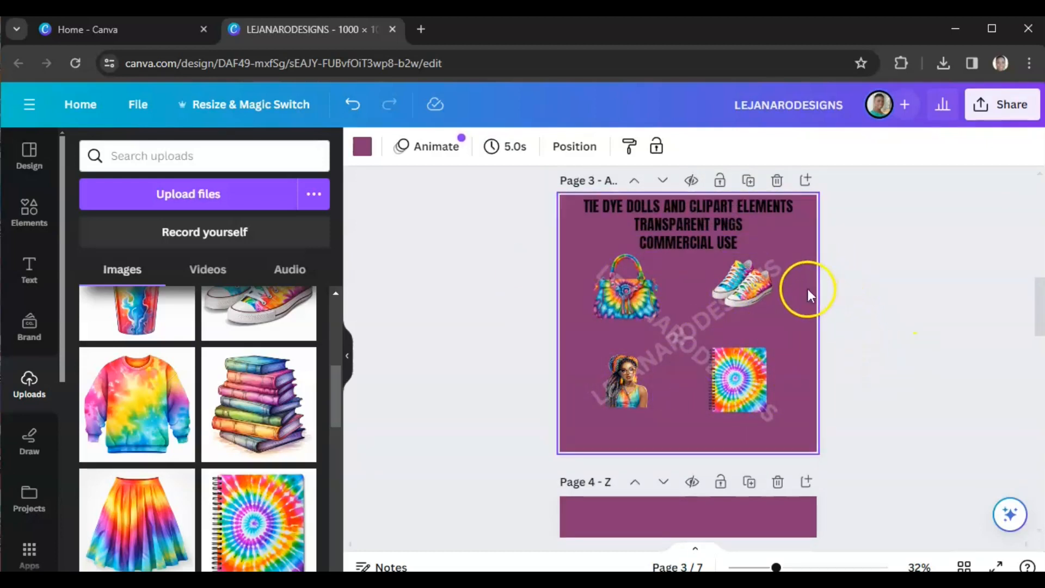
scroll(686, 342, down, 3)
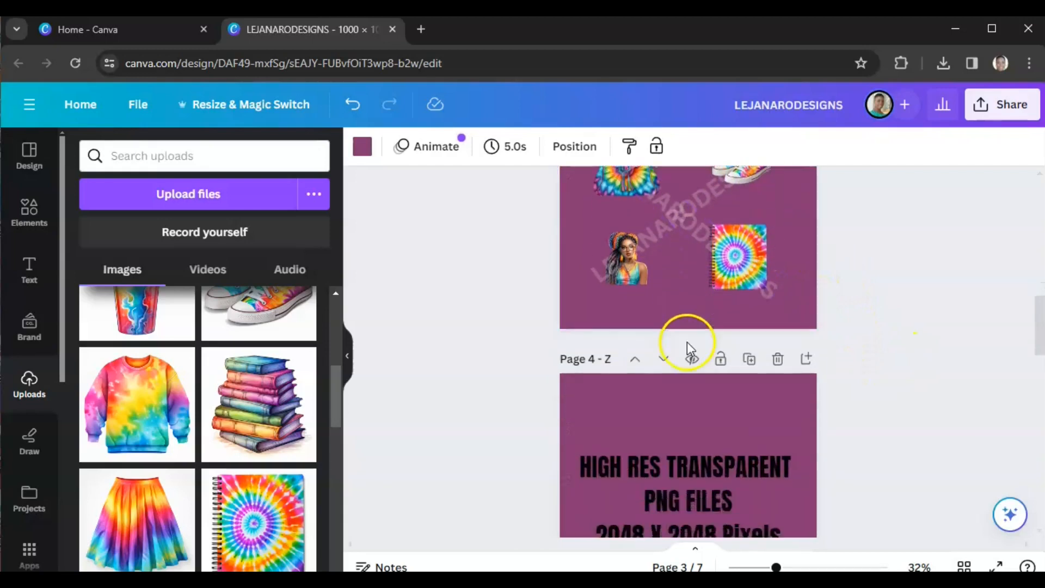
scroll(903, 374, down, 4)
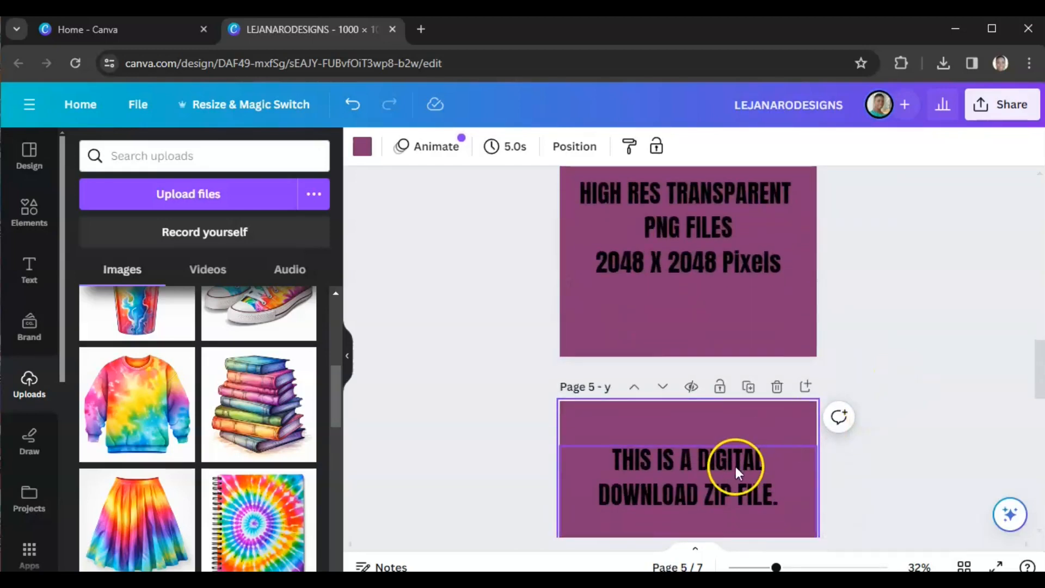
Step: Open the LeJanaroDesigns Payhip store in a new tab and open the Denim Clipart Bundle product
click(426, 33)
text(PAY)
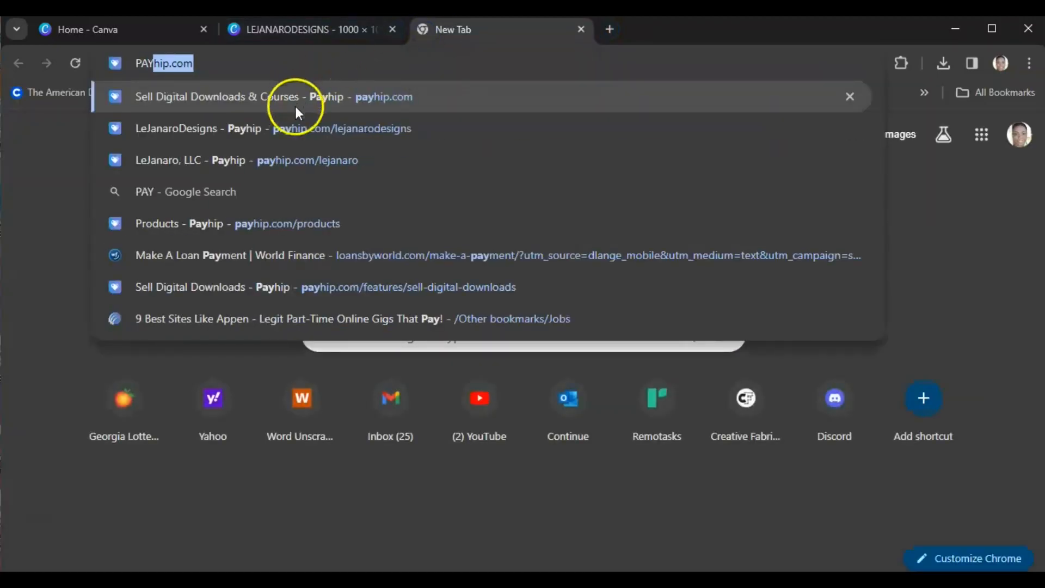
click(289, 125)
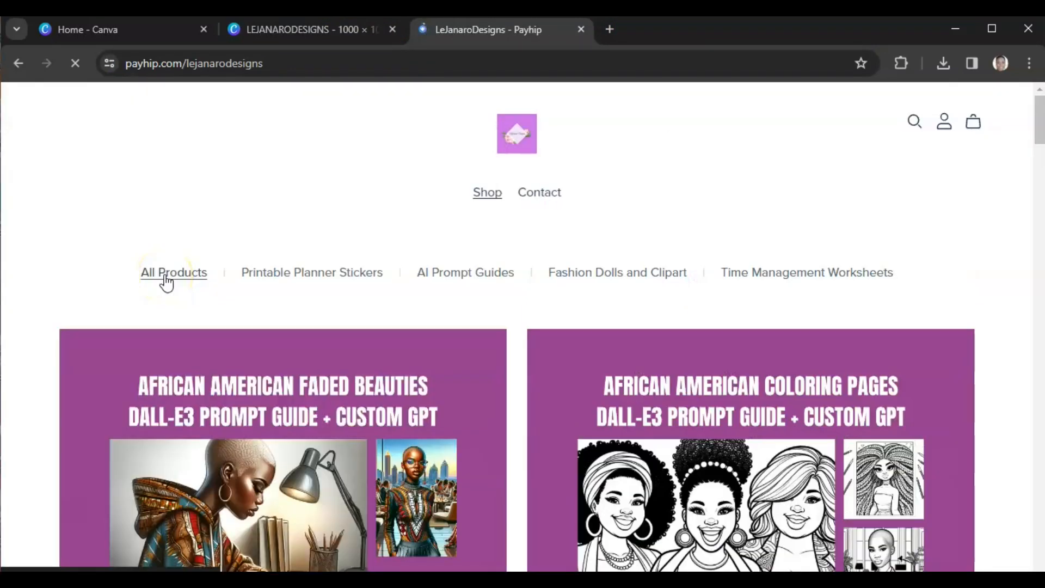
scroll(414, 430, down, 5)
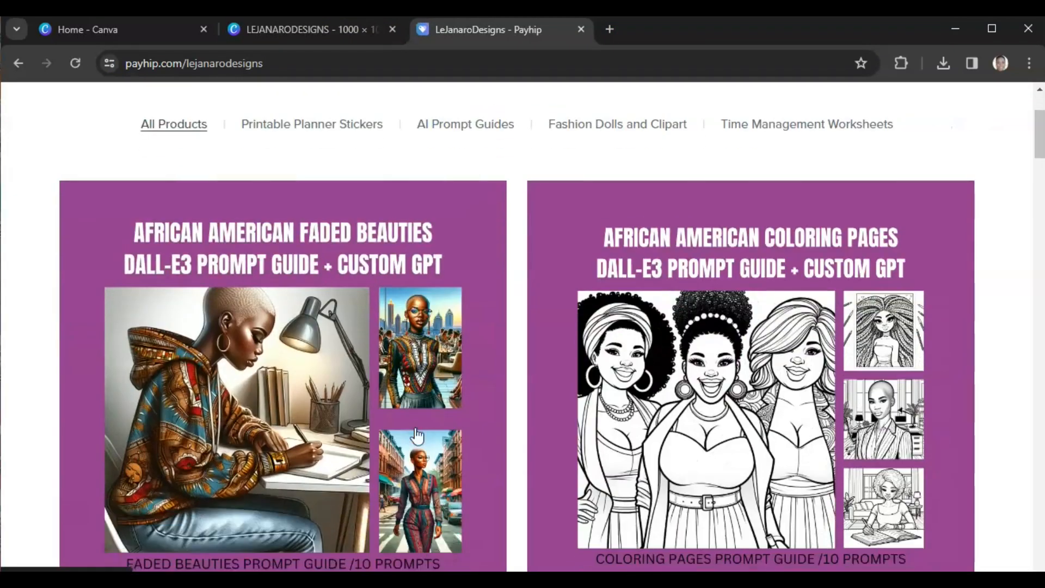
scroll(417, 436, down, 10)
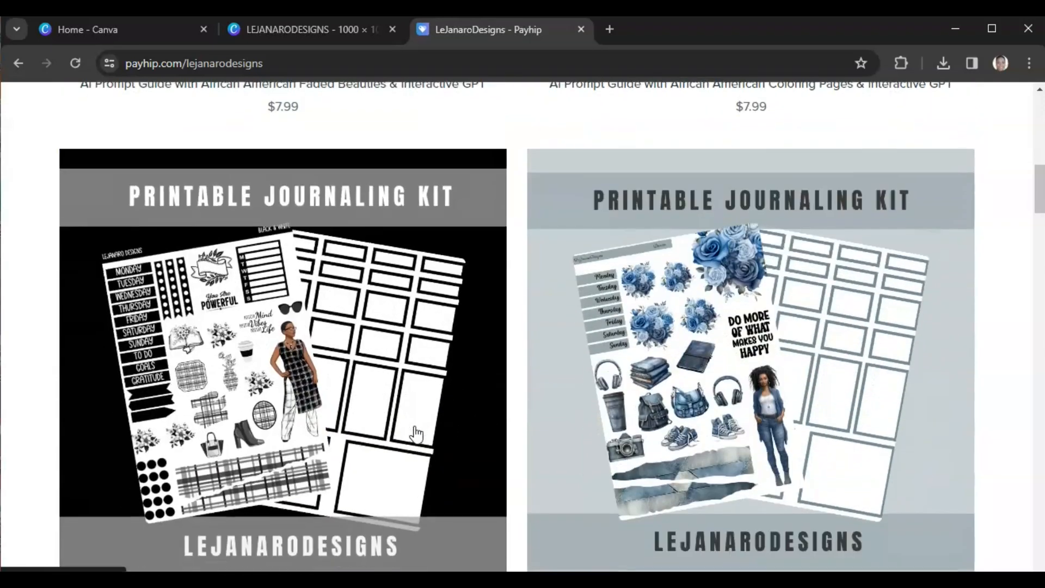
scroll(417, 436, down, 8)
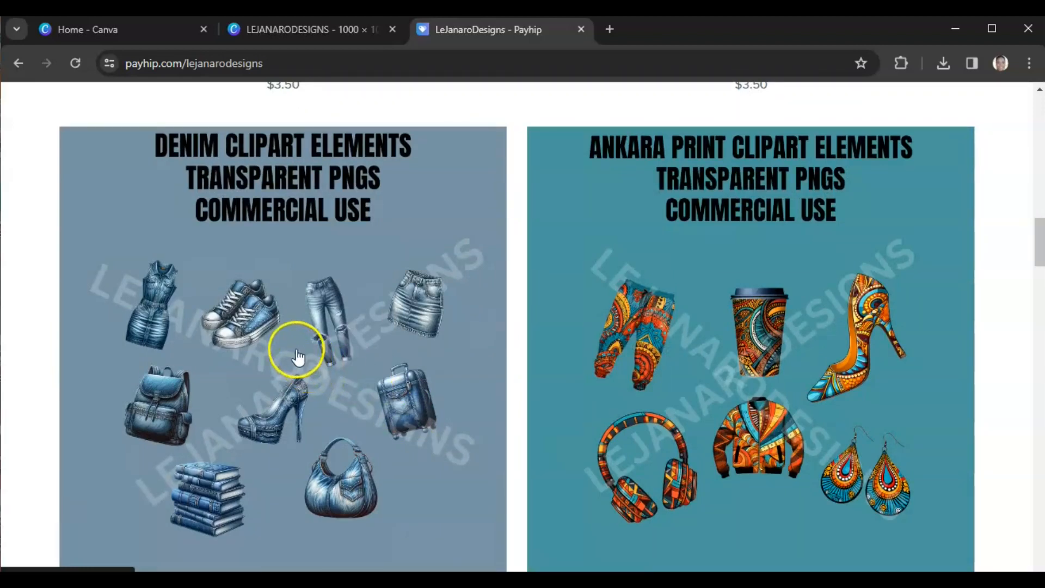
click(278, 317)
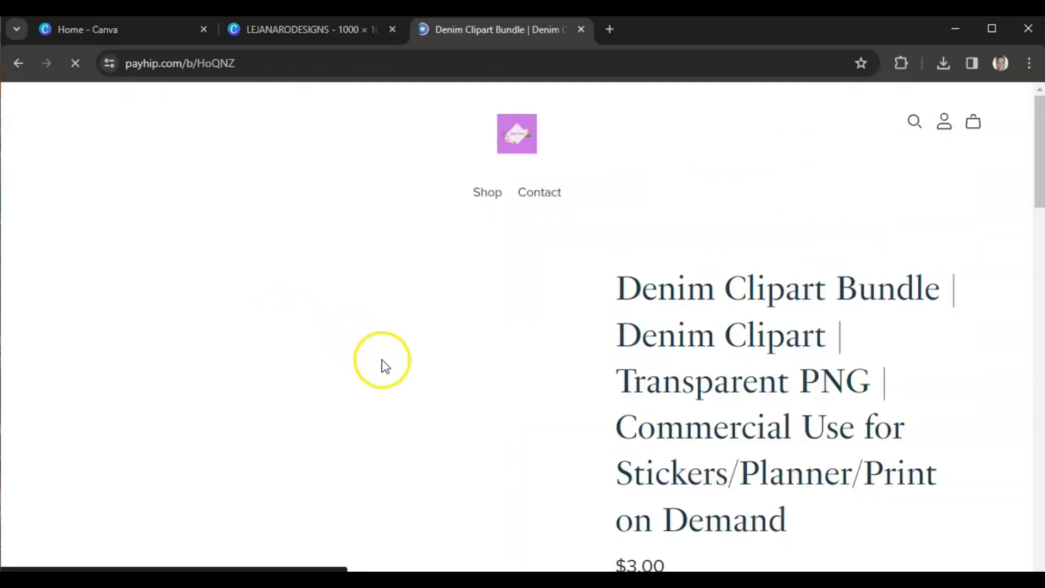
Step: Browse the Denim Clipart Bundle listing's preview images and product details
scroll(602, 380, down, 1)
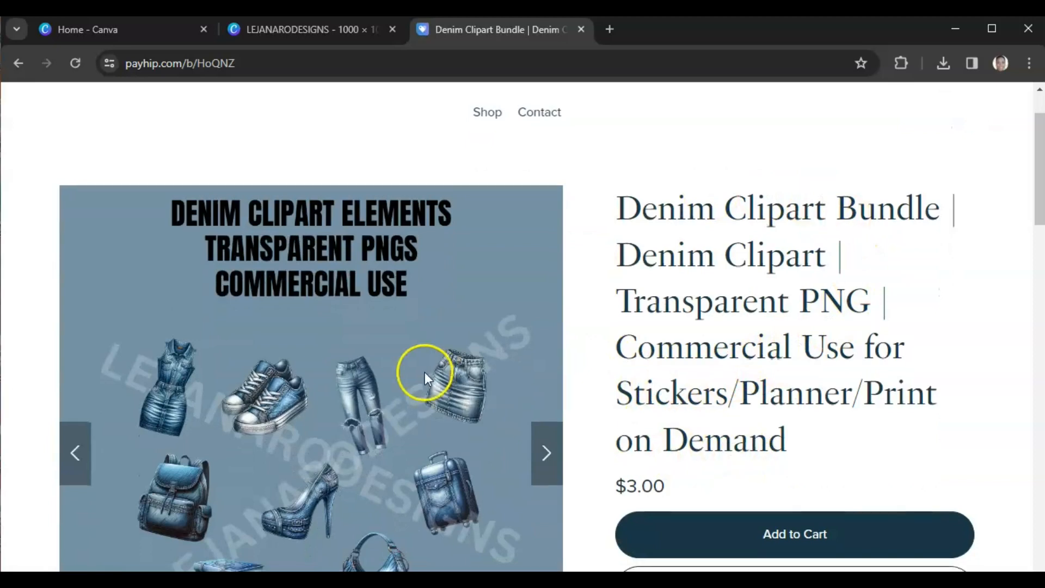
scroll(422, 372, down, 1)
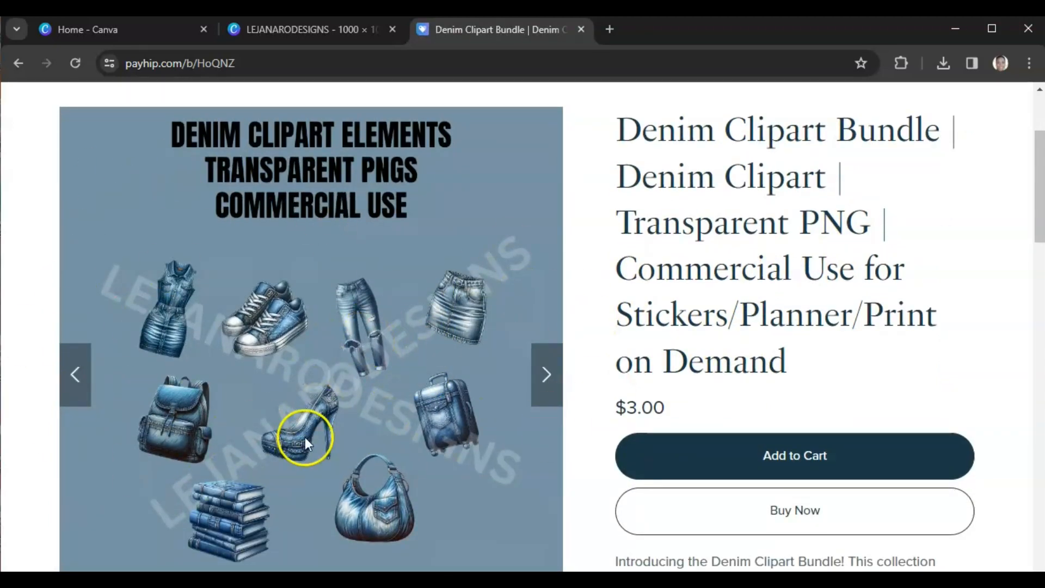
click(539, 384)
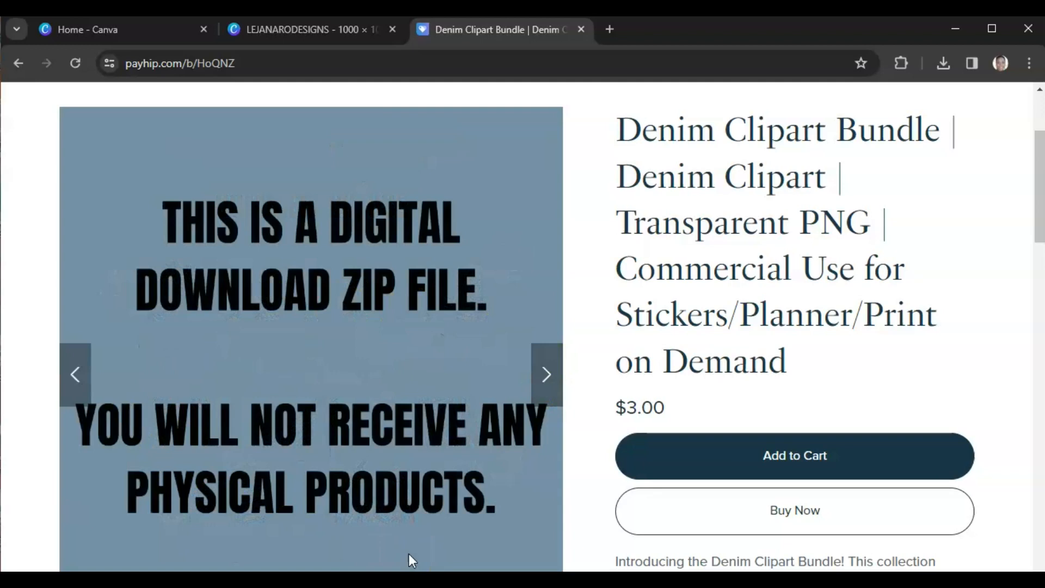
click(545, 388)
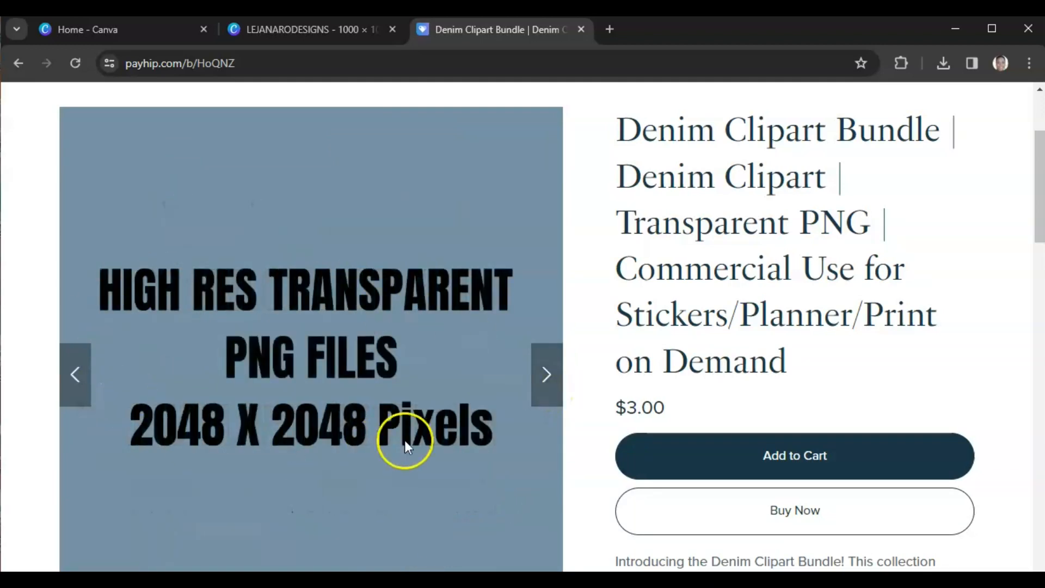
click(543, 376)
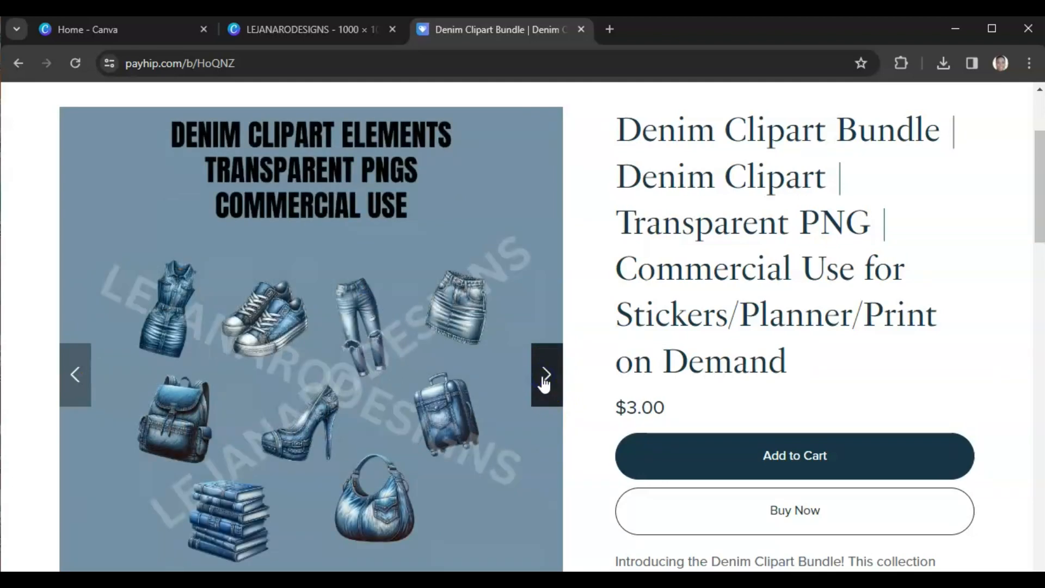
scroll(504, 468, down, 4)
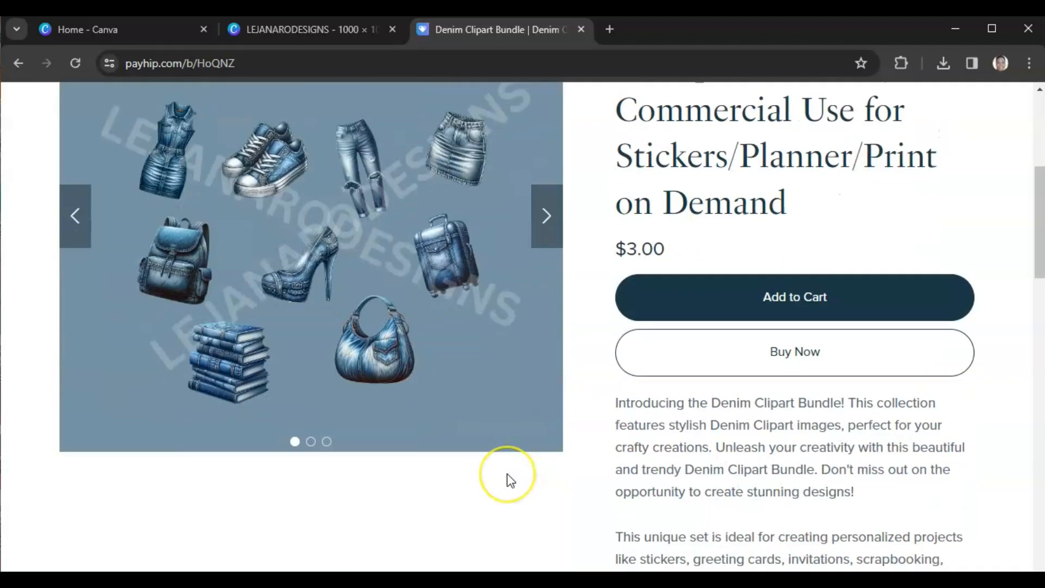
scroll(507, 474, up, 4)
scroll(507, 473, down, 2)
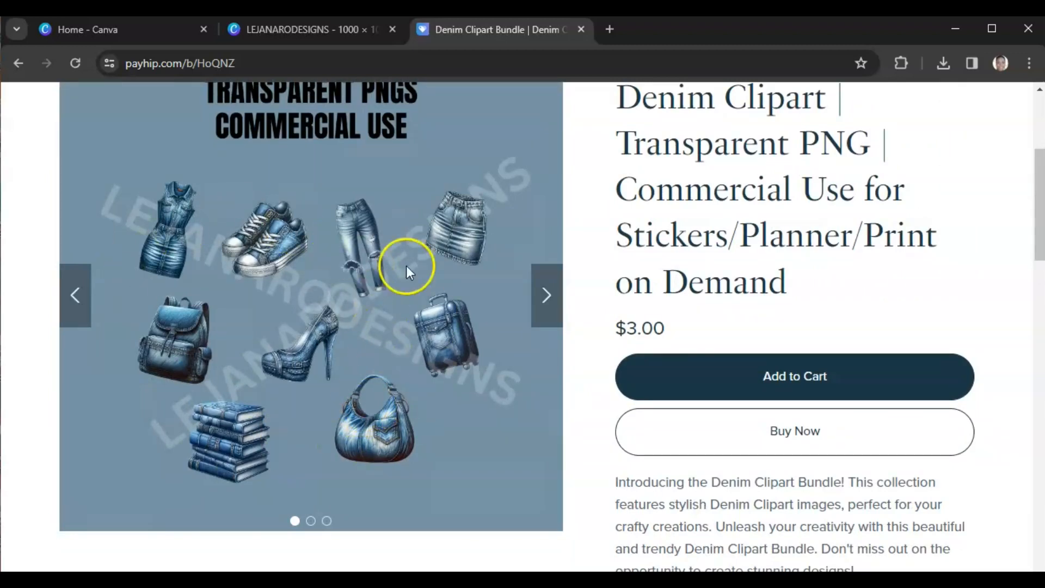
scroll(343, 476, up, 2)
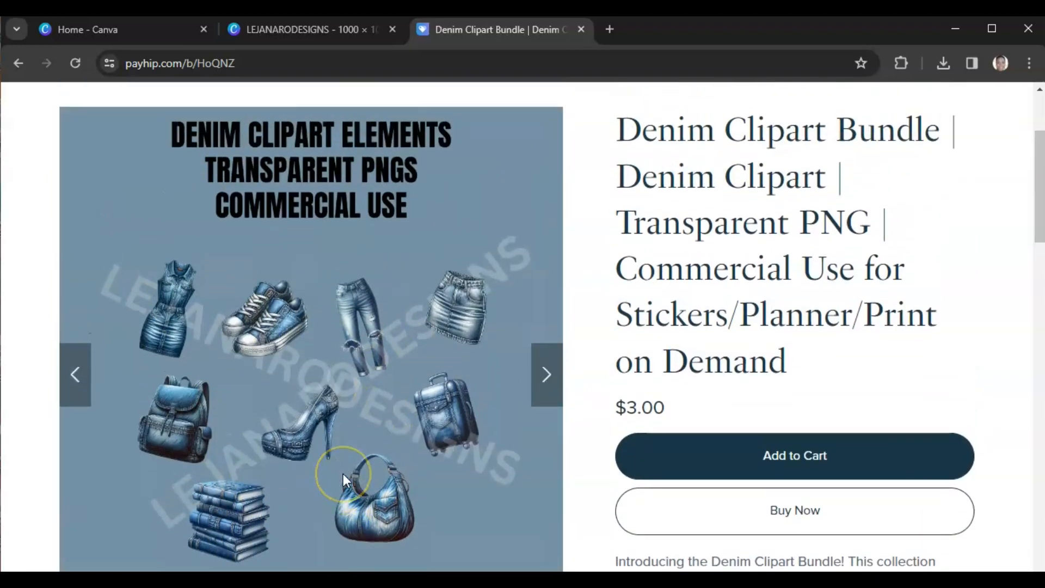
Step: Return to the store's Shop page and scroll through all listed products
scroll(343, 474, up, 2)
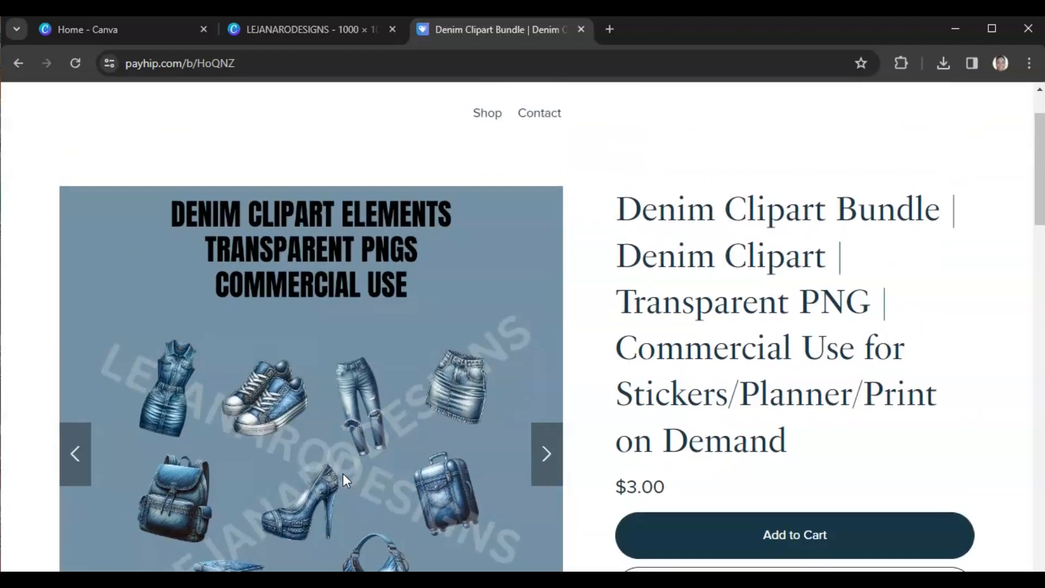
scroll(343, 474, up, 2)
click(487, 196)
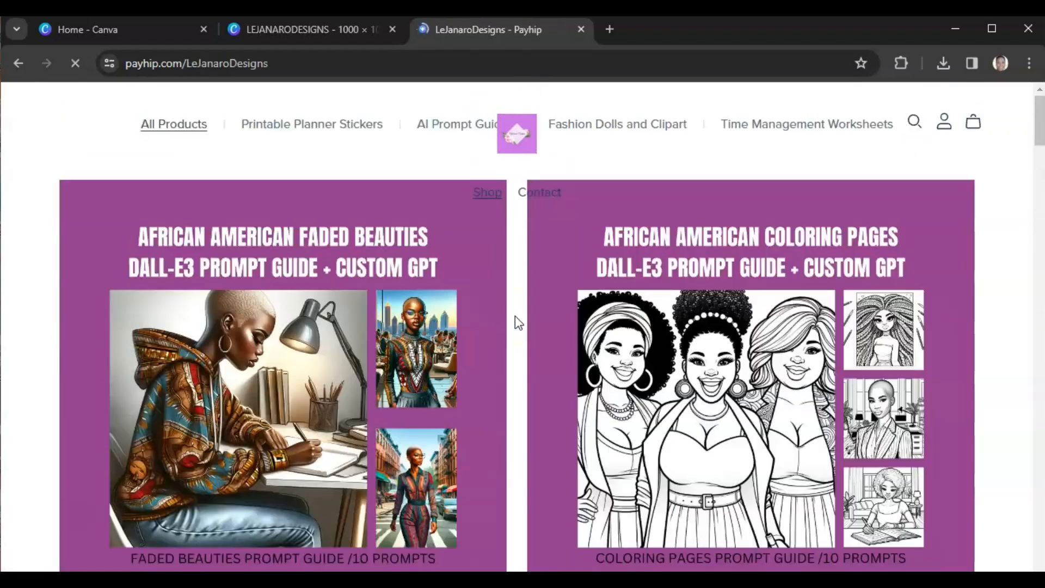
scroll(515, 317, down, 5)
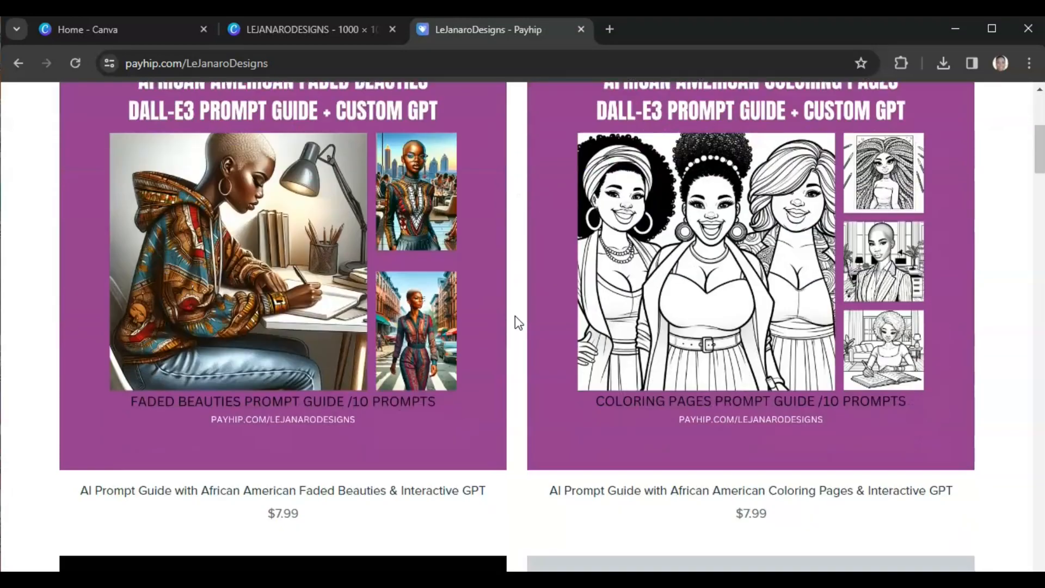
scroll(515, 316, down, 10)
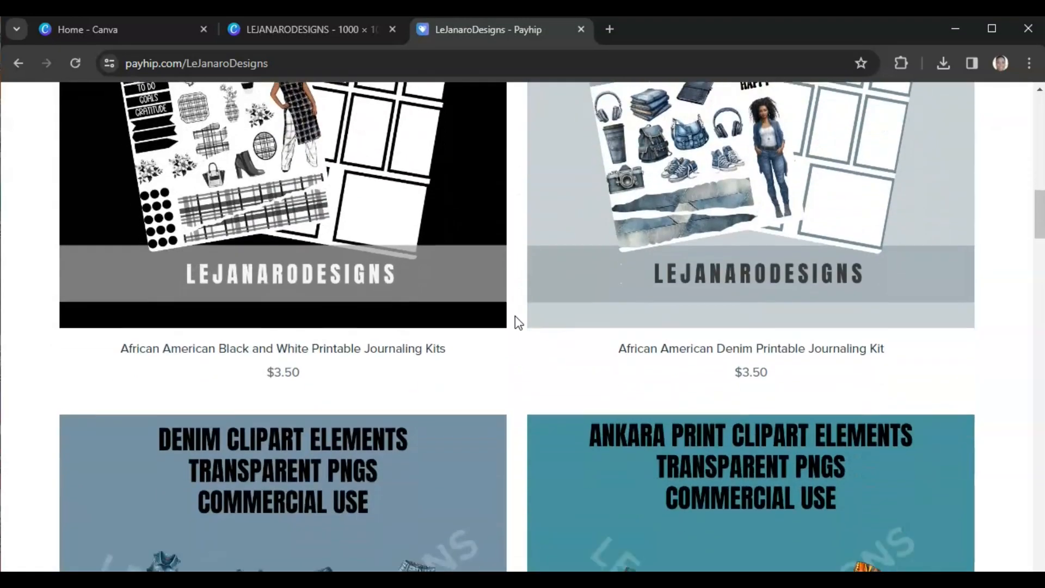
scroll(515, 321, down, 14)
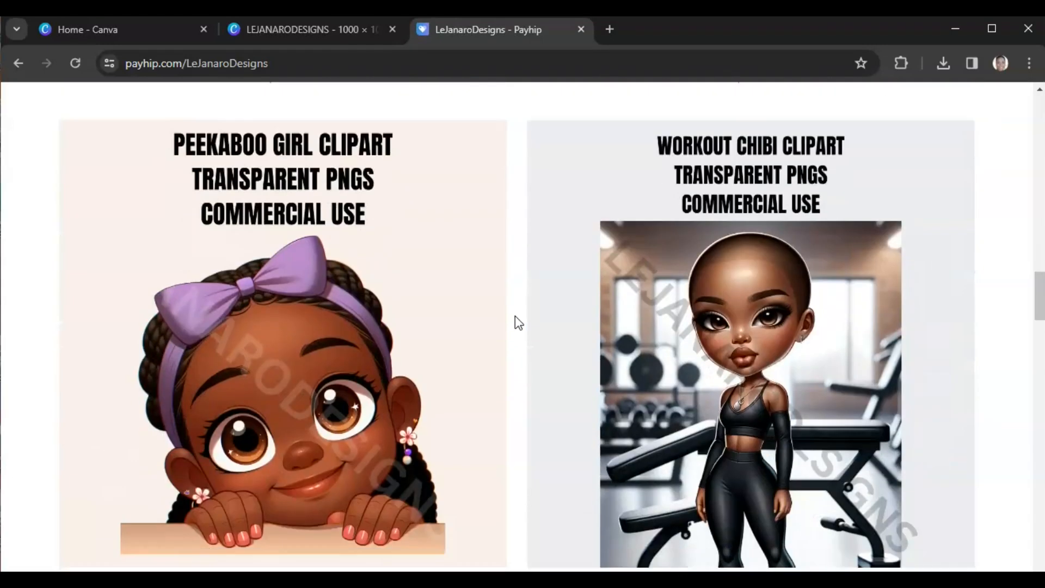
scroll(515, 322, down, 6)
scroll(485, 304, up, 5)
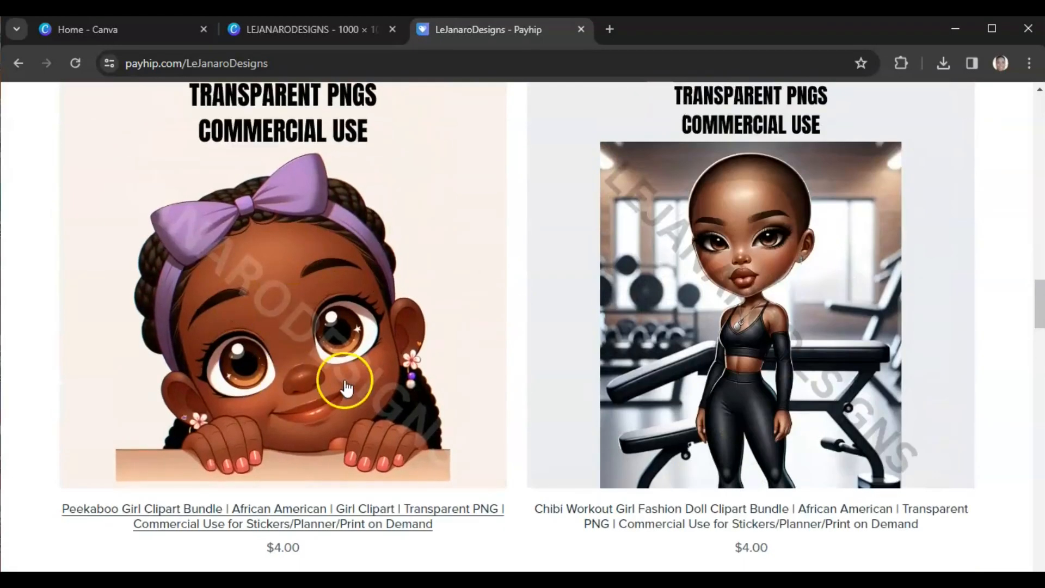
scroll(505, 364, down, 8)
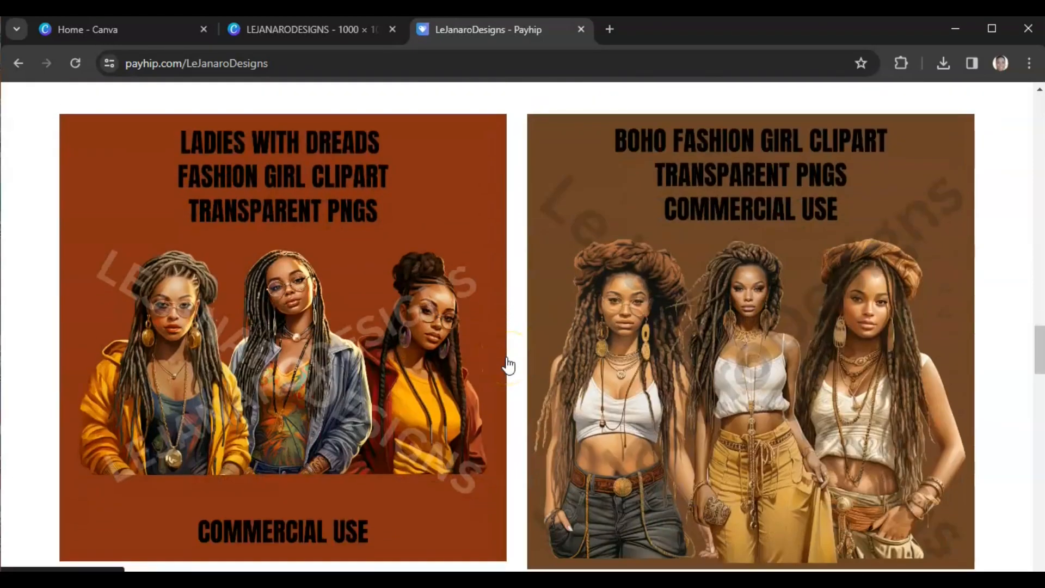
scroll(509, 366, down, 2)
scroll(509, 366, up, 2)
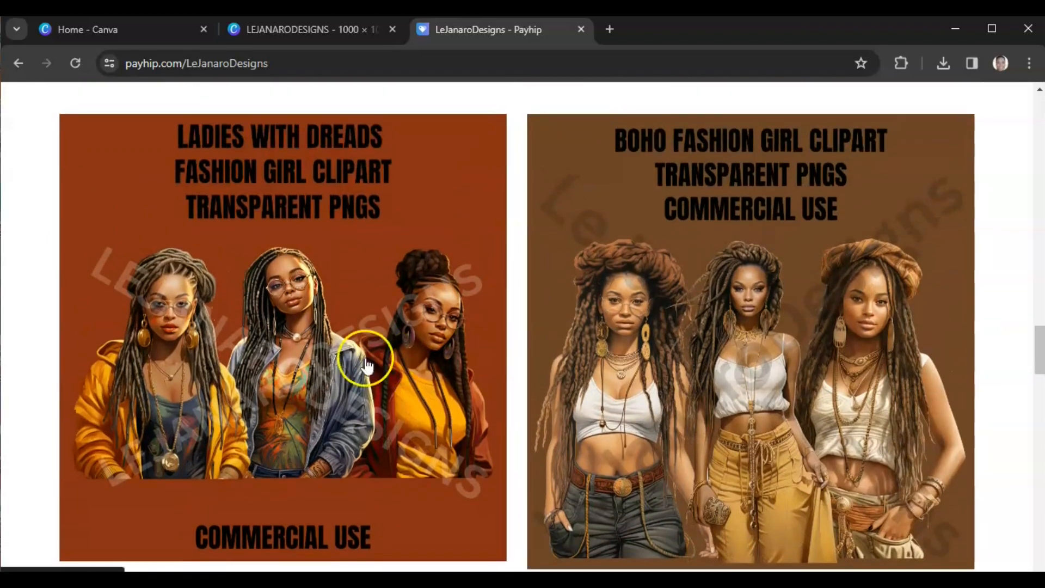
Step: Open the 8 Ladies with Dreads Fashion Doll Clipart Bundle listing and page through all its preview images
click(325, 364)
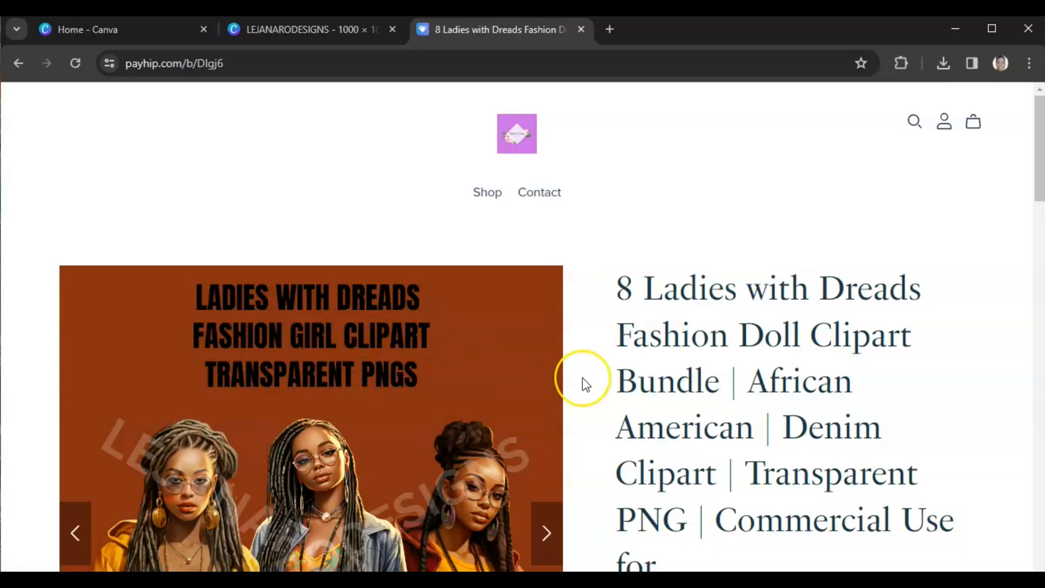
scroll(583, 376, down, 3)
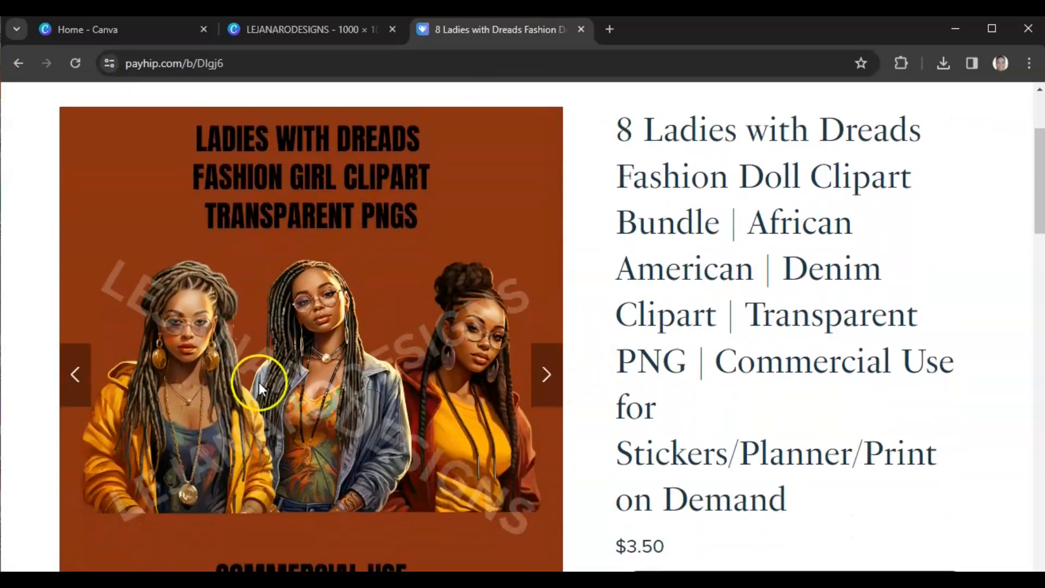
click(546, 375)
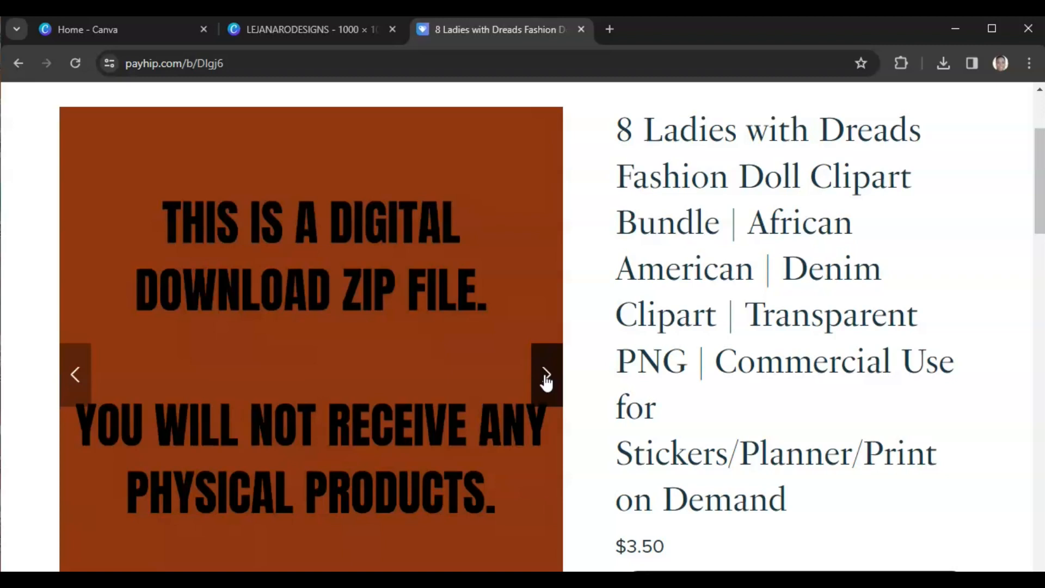
click(546, 376)
click(545, 375)
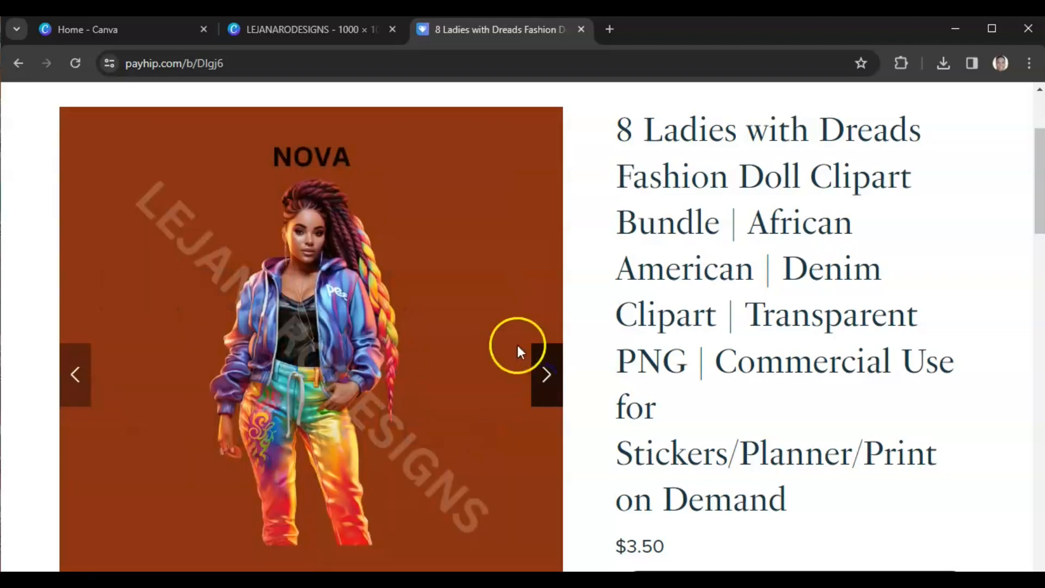
click(547, 381)
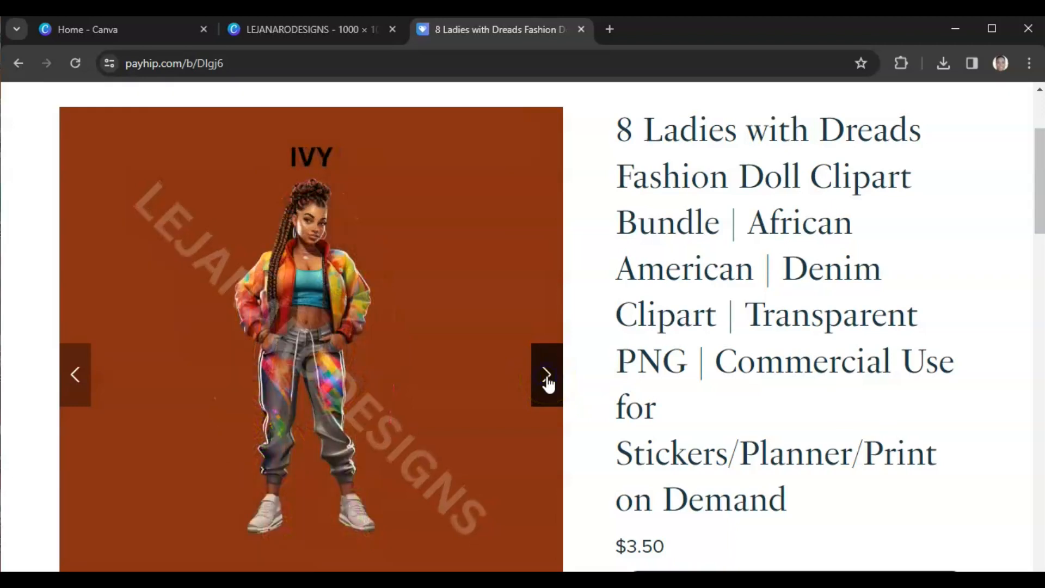
click(547, 381)
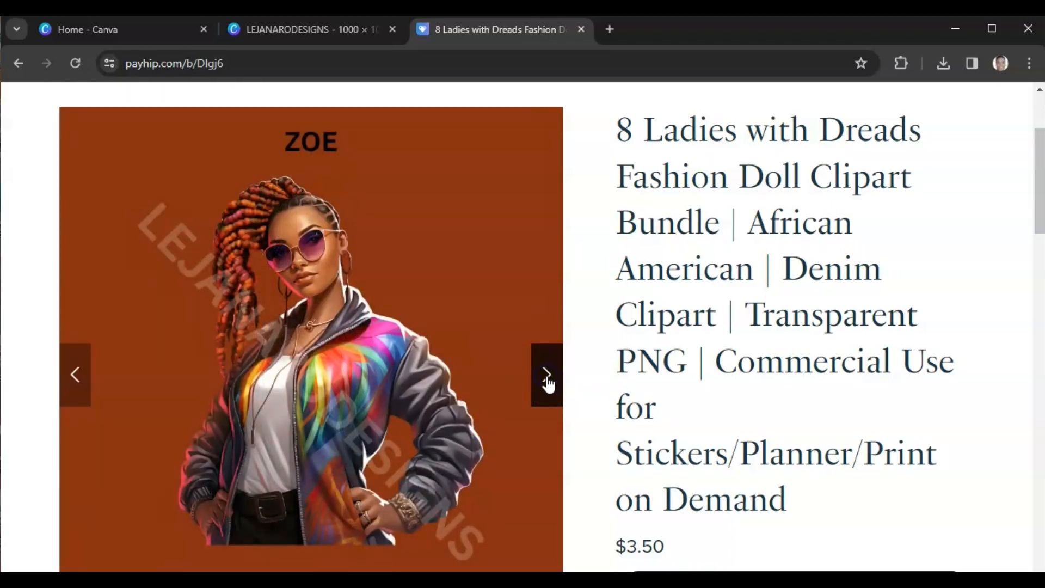
click(547, 381)
click(547, 381)
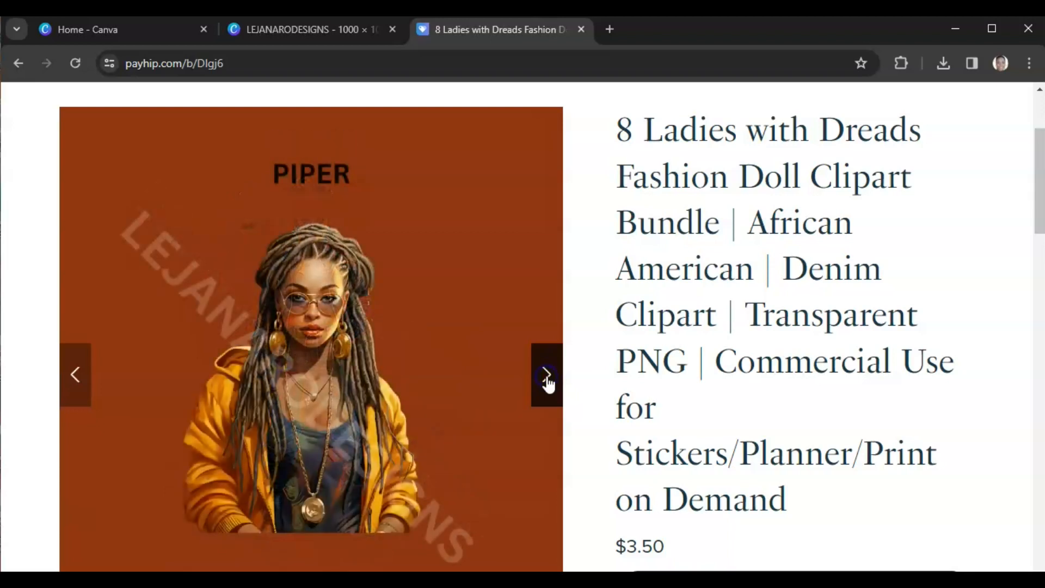
click(547, 381)
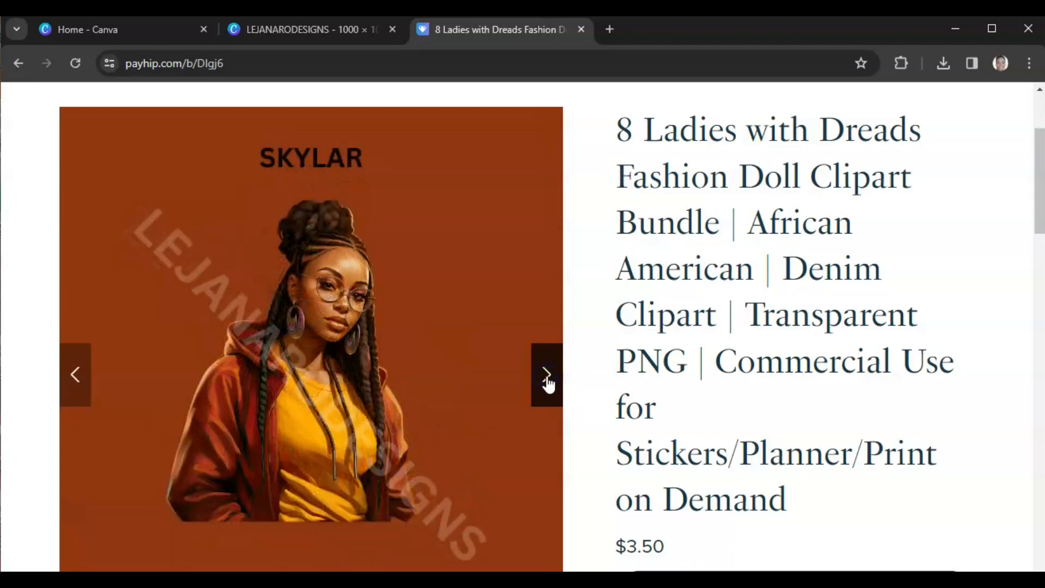
click(547, 387)
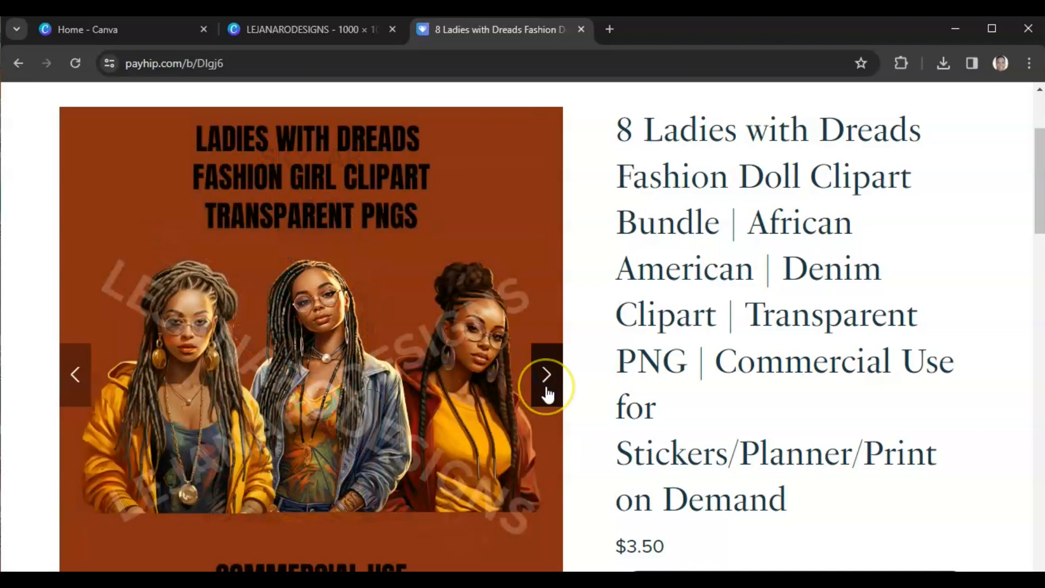
click(561, 389)
Step: Go back to the Shop page, browse all products, and view the Printable Planner Stickers collection
scroll(555, 403, up, 3)
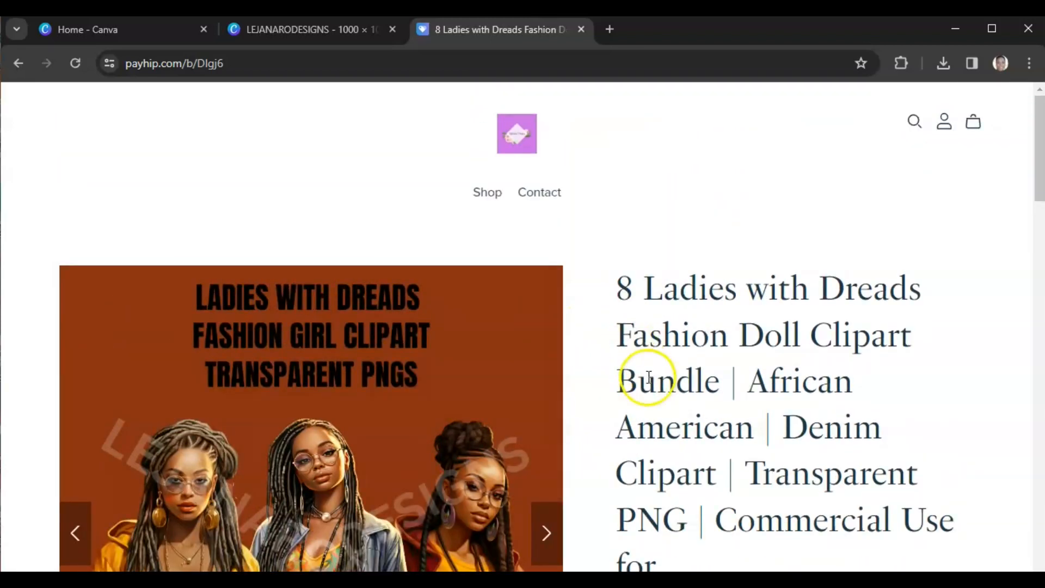
scroll(617, 368, down, 2)
scroll(511, 240, up, 2)
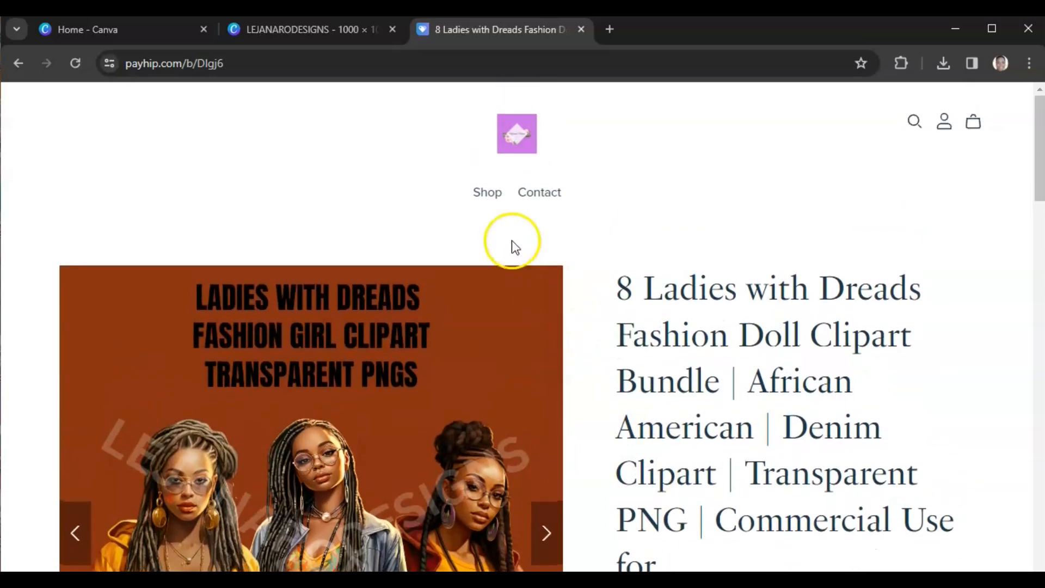
drag(492, 202, 488, 196)
click(488, 197)
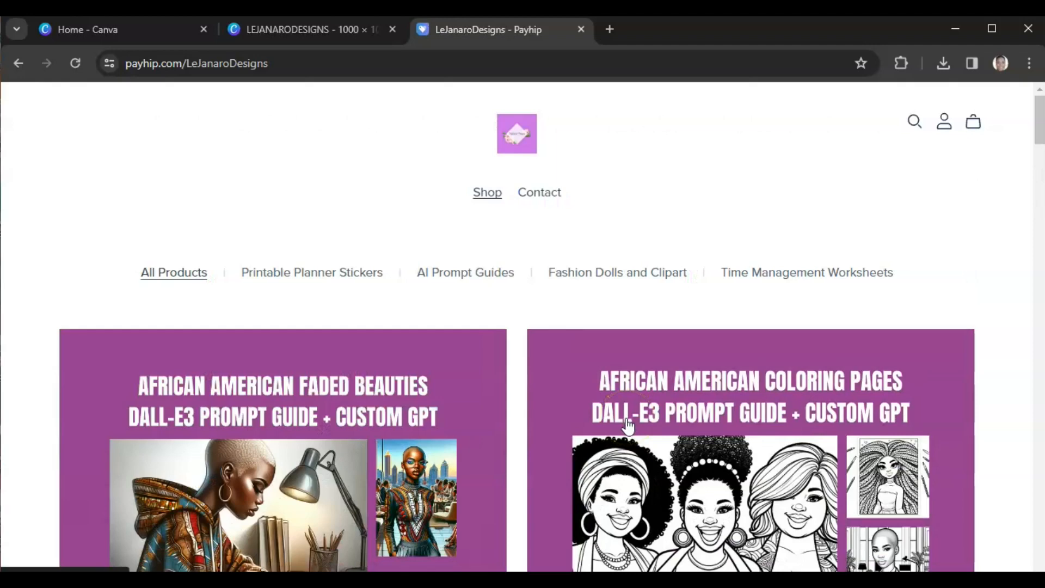
scroll(628, 426, down, 8)
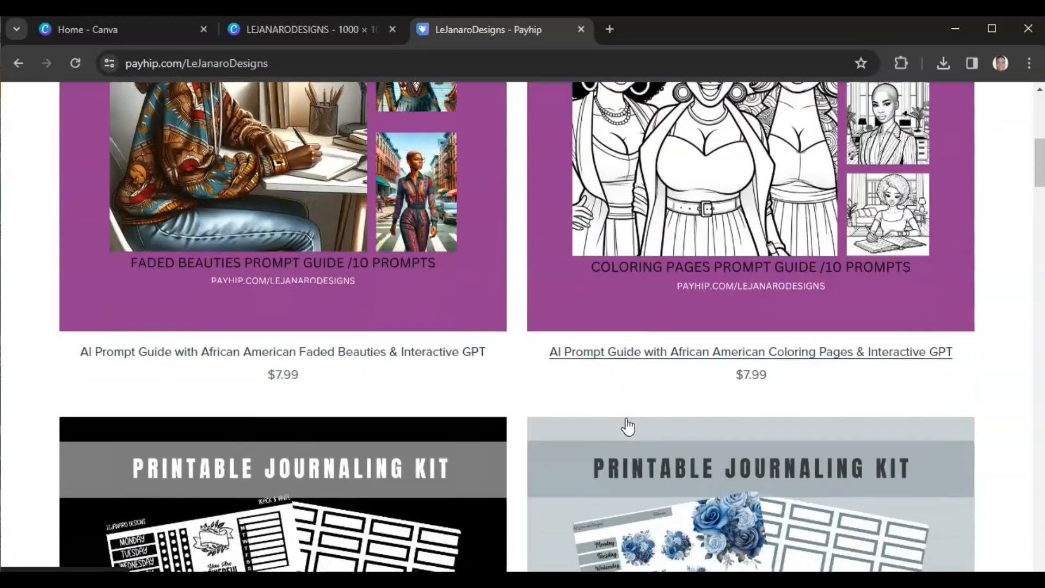
scroll(628, 426, down, 3)
scroll(628, 426, up, 8)
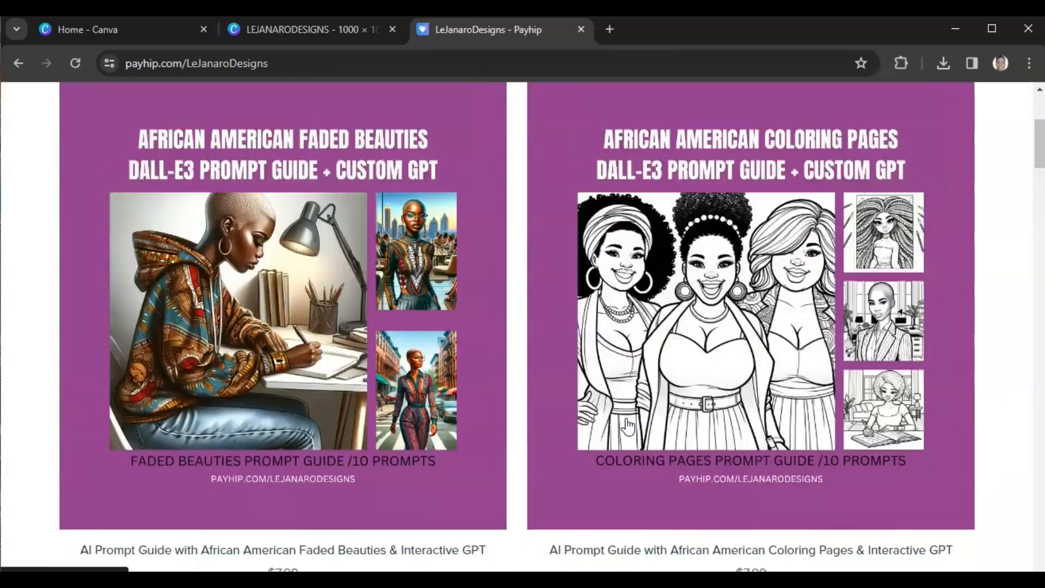
scroll(628, 426, up, 5)
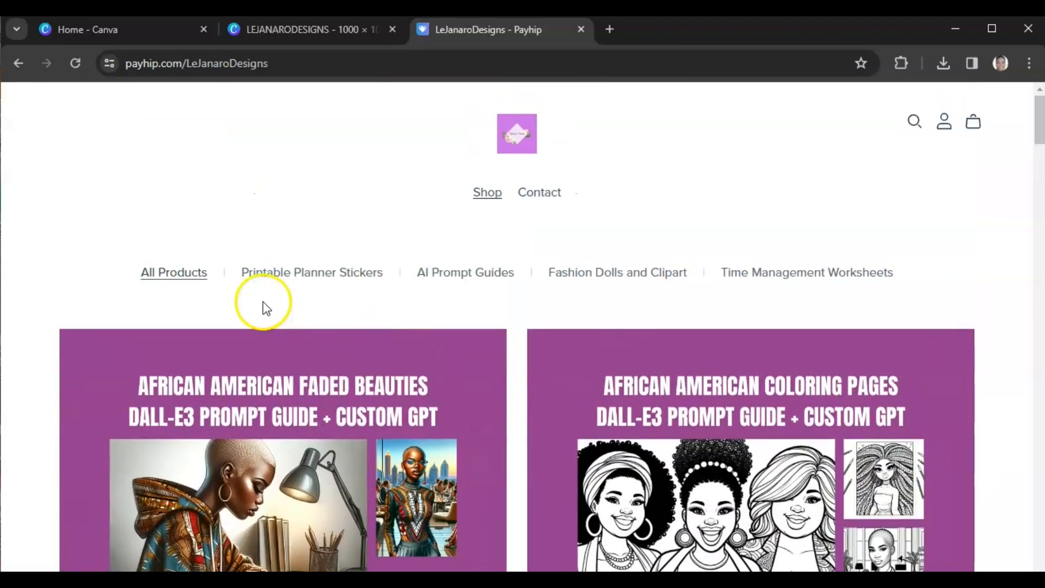
scroll(305, 345, down, 11)
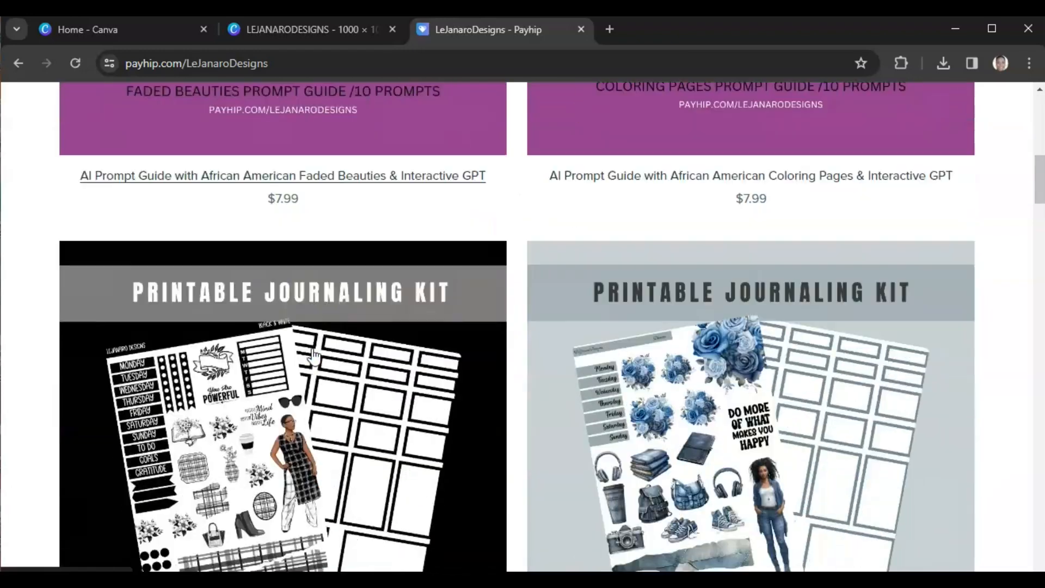
scroll(313, 355, down, 11)
scroll(314, 354, up, 14)
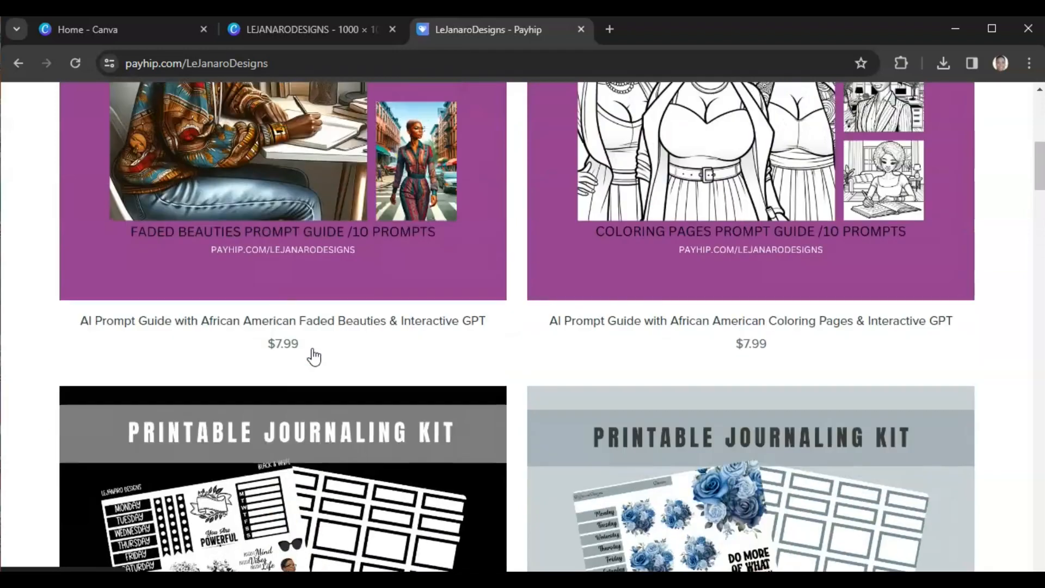
scroll(313, 355, up, 8)
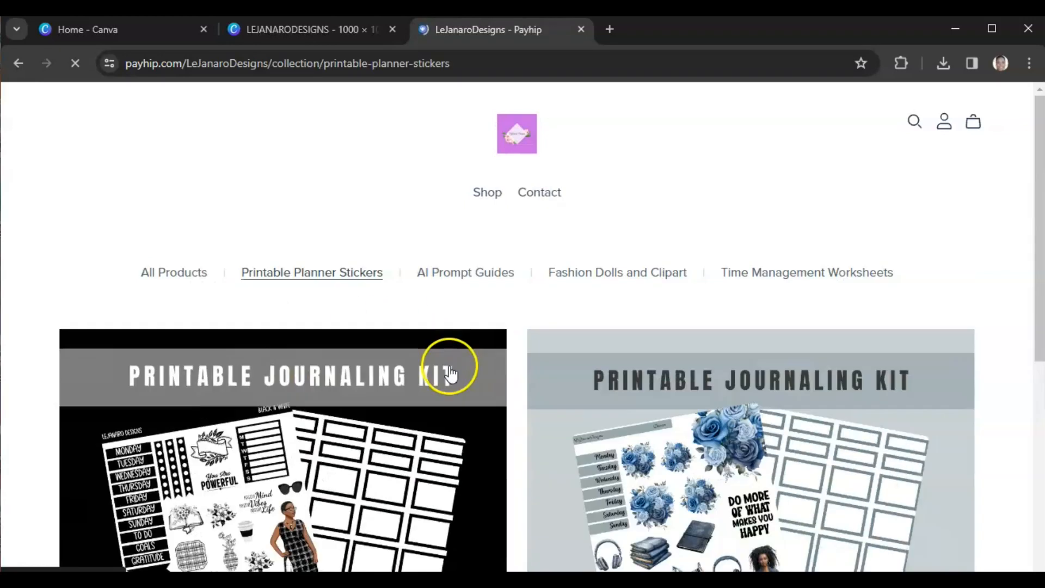
scroll(451, 373, down, 4)
scroll(452, 380, down, 1)
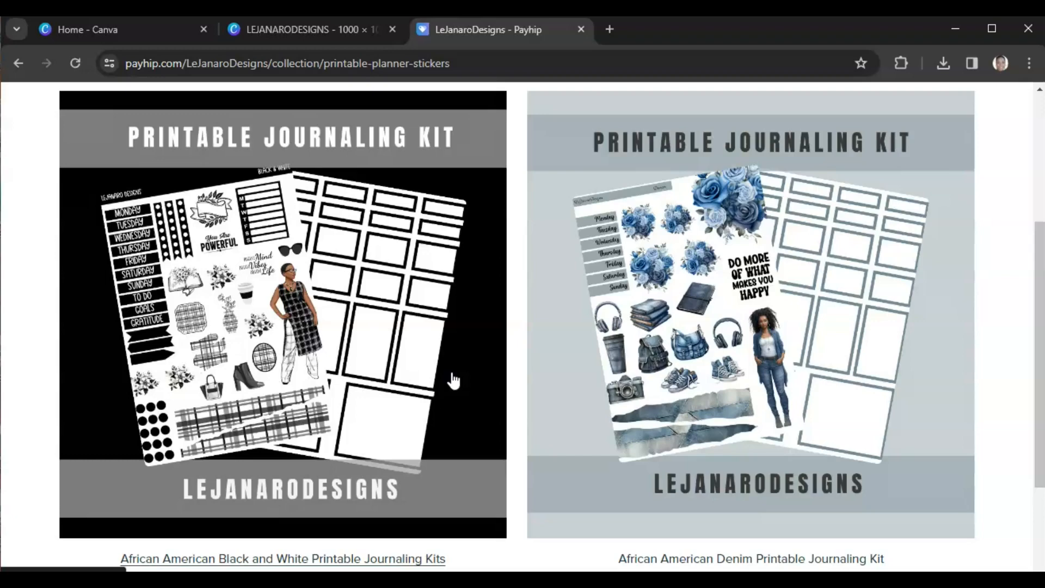
scroll(453, 381, up, 5)
Step: Browse the AI Prompt Guides collection and then the Fashion Dolls and Clipart collection listings
click(451, 274)
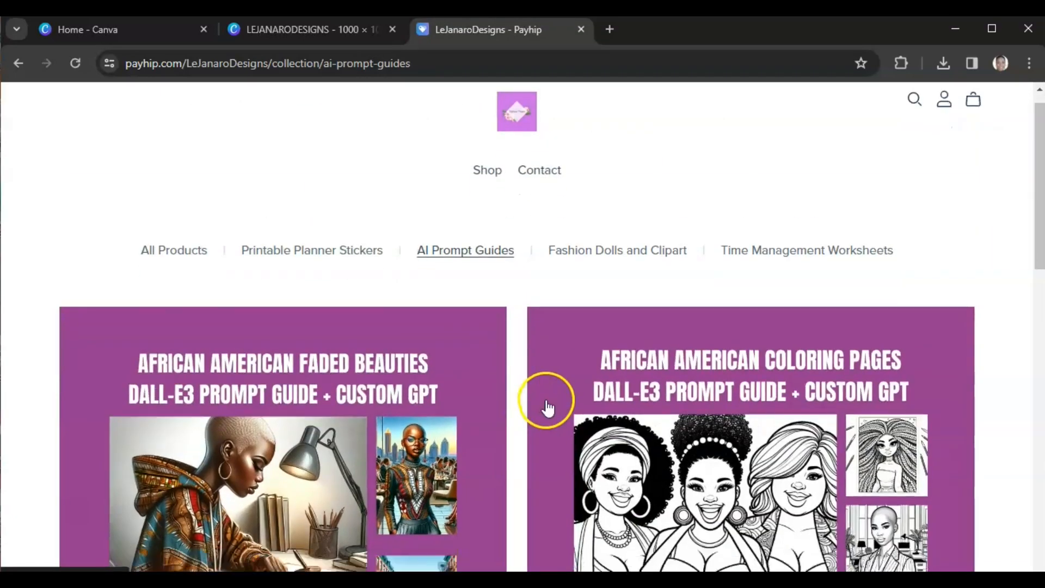
scroll(544, 408, down, 10)
scroll(551, 414, down, 5)
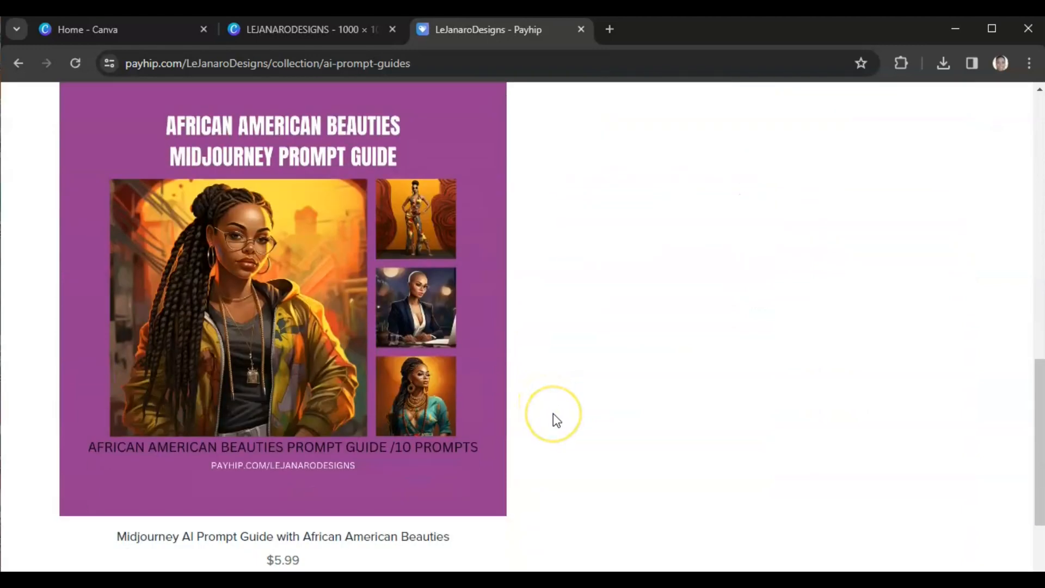
scroll(555, 419, up, 11)
scroll(553, 416, up, 4)
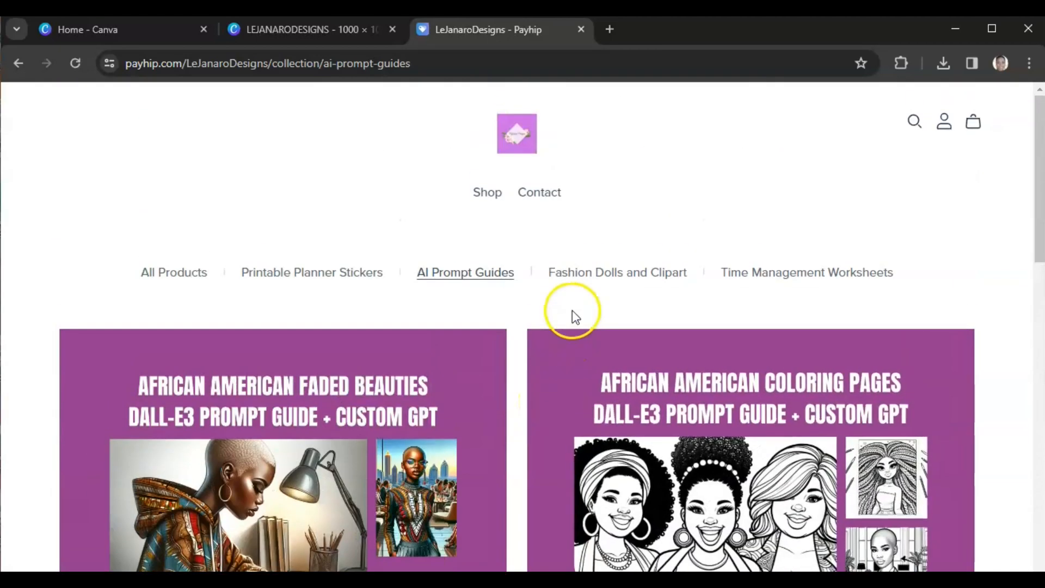
click(579, 276)
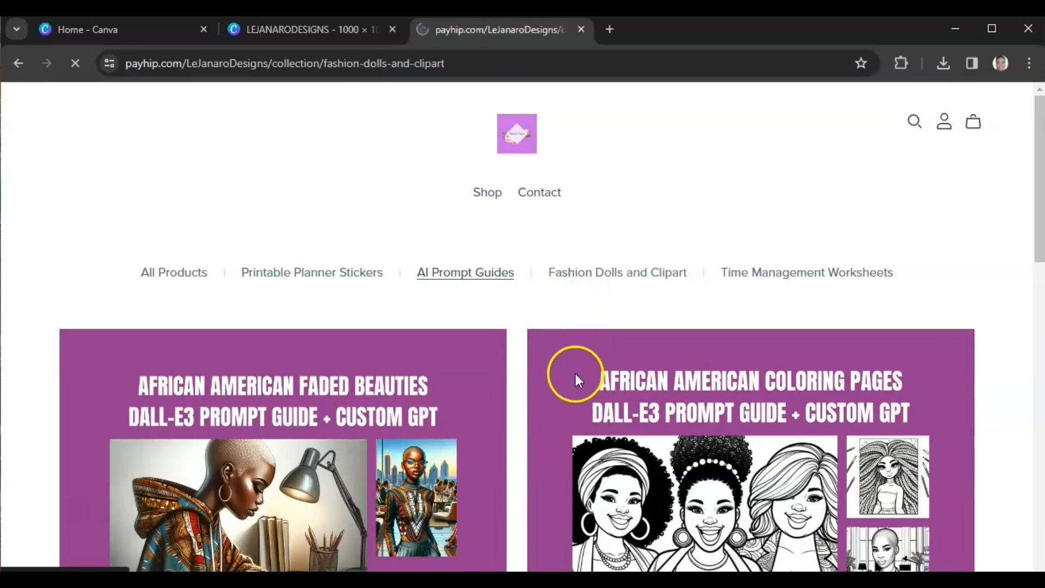
scroll(576, 387, down, 7)
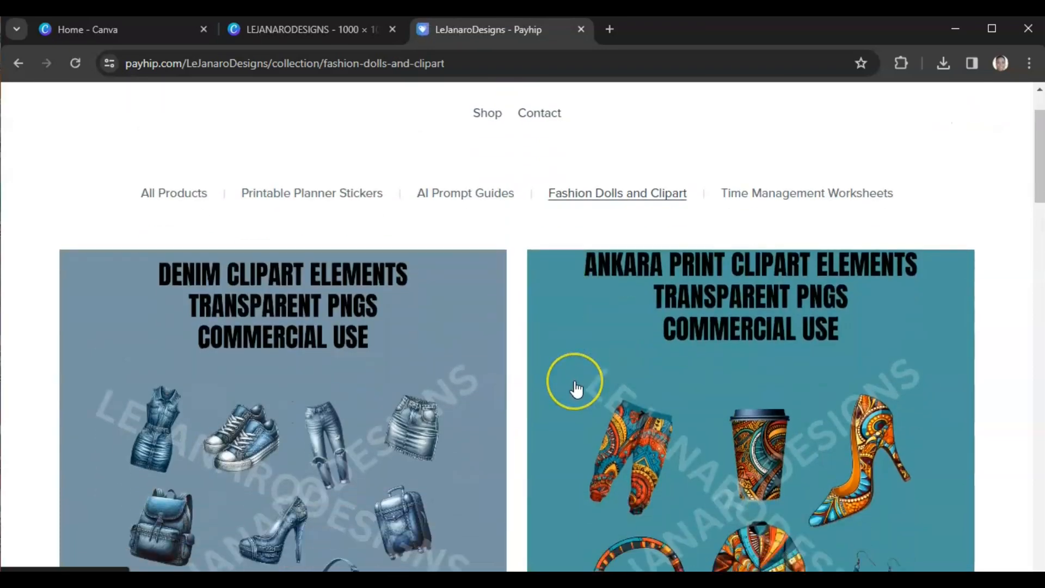
scroll(576, 387, down, 15)
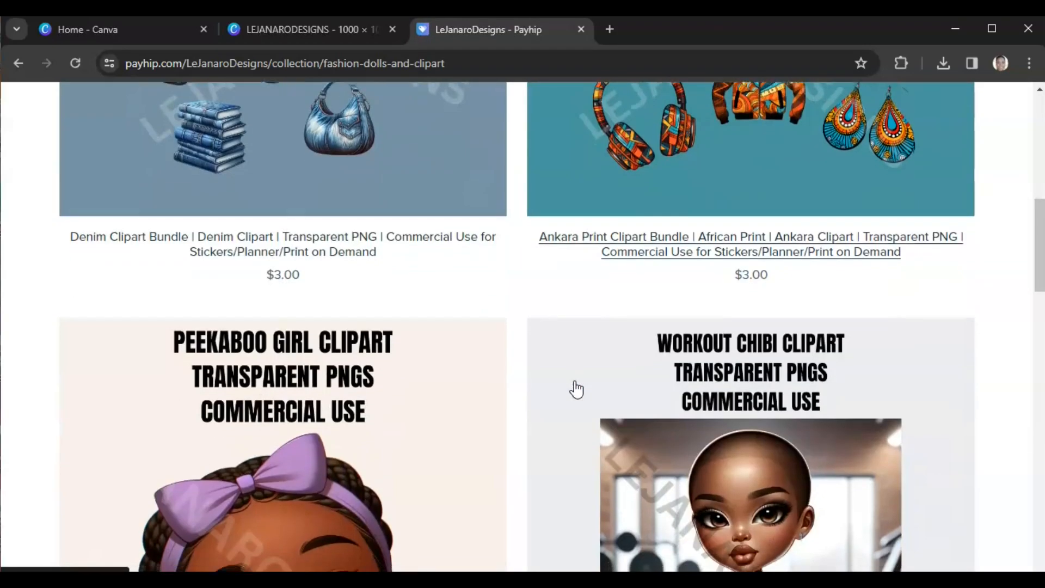
scroll(576, 388, down, 10)
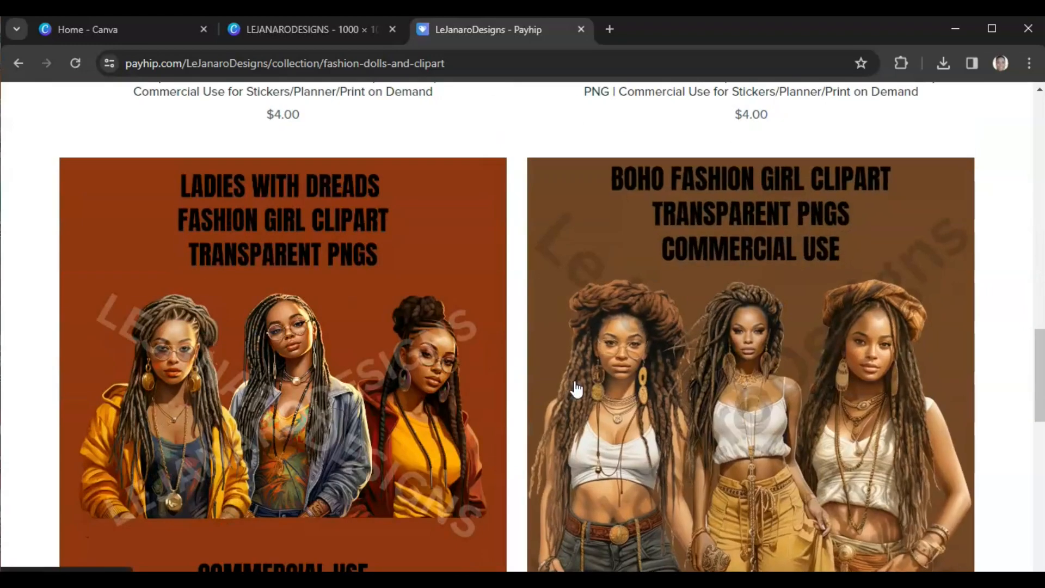
scroll(576, 389, down, 3)
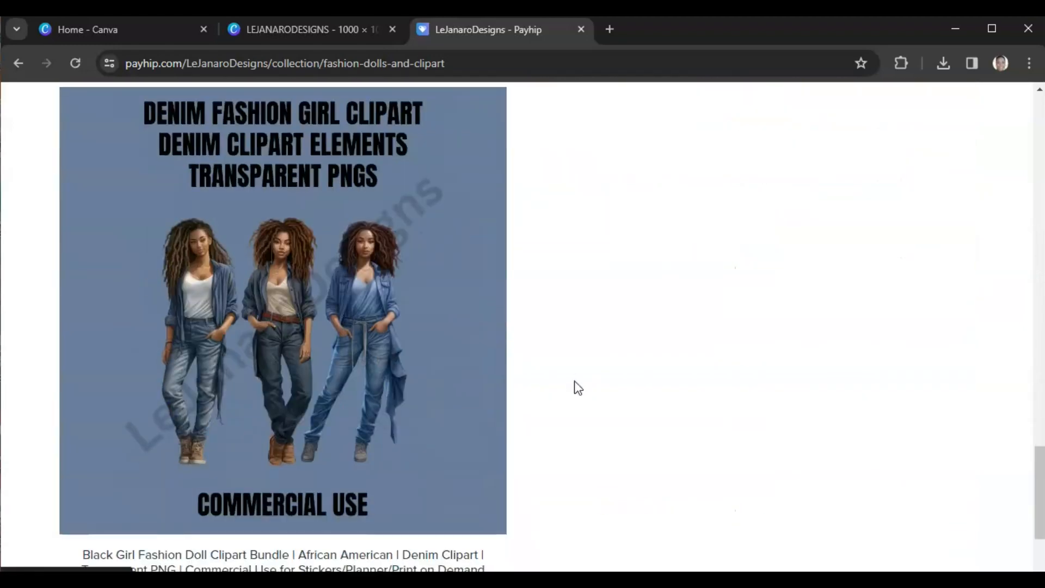
Step: Scroll back to the top of the Fashion Dolls and Clipart collection and switch back to the Canva design
scroll(576, 390, up, 20)
scroll(576, 389, up, 10)
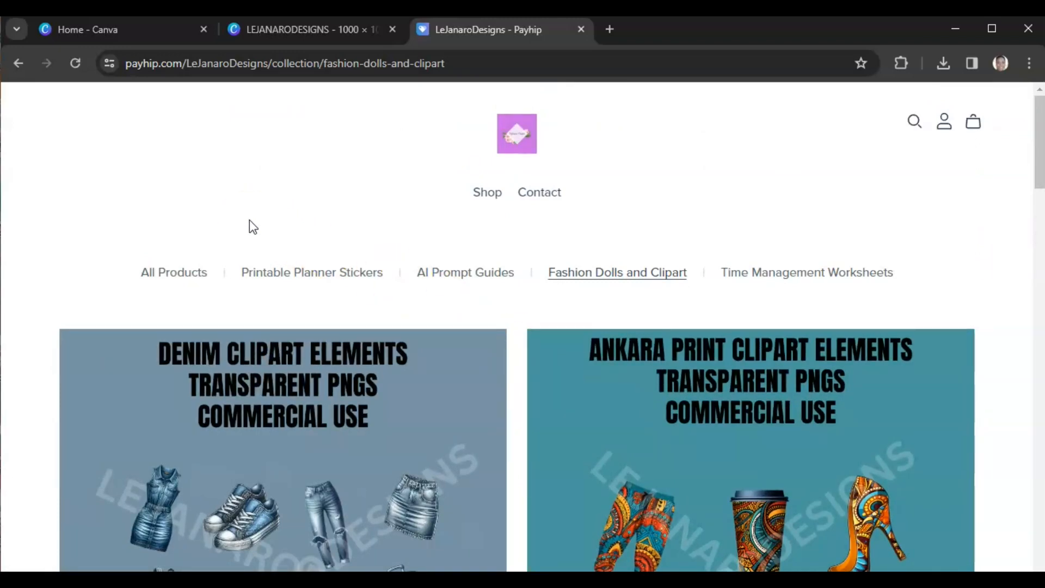
click(191, 226)
click(316, 168)
click(256, 31)
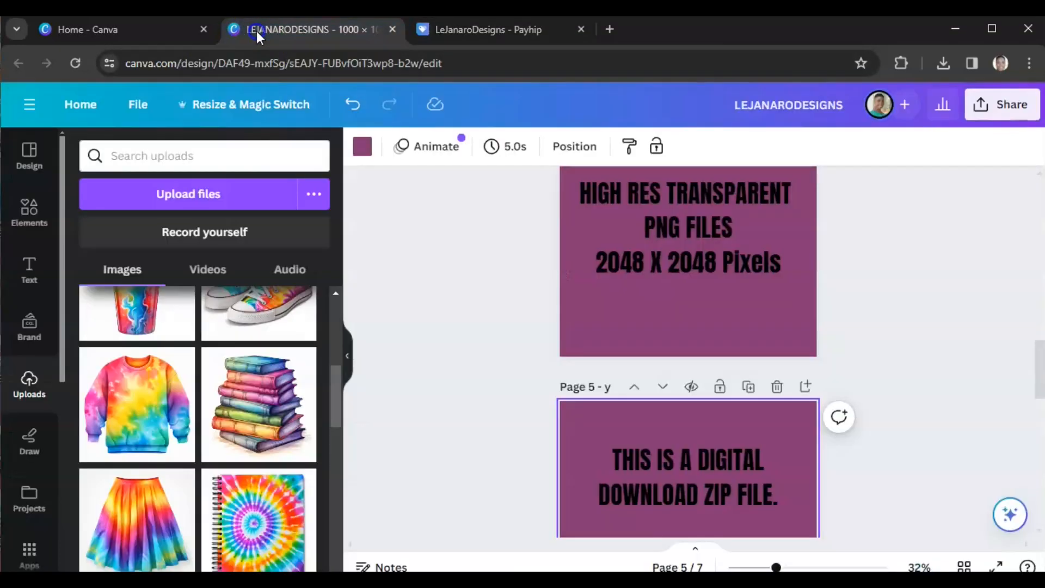
click(396, 327)
scroll(397, 327, up, 7)
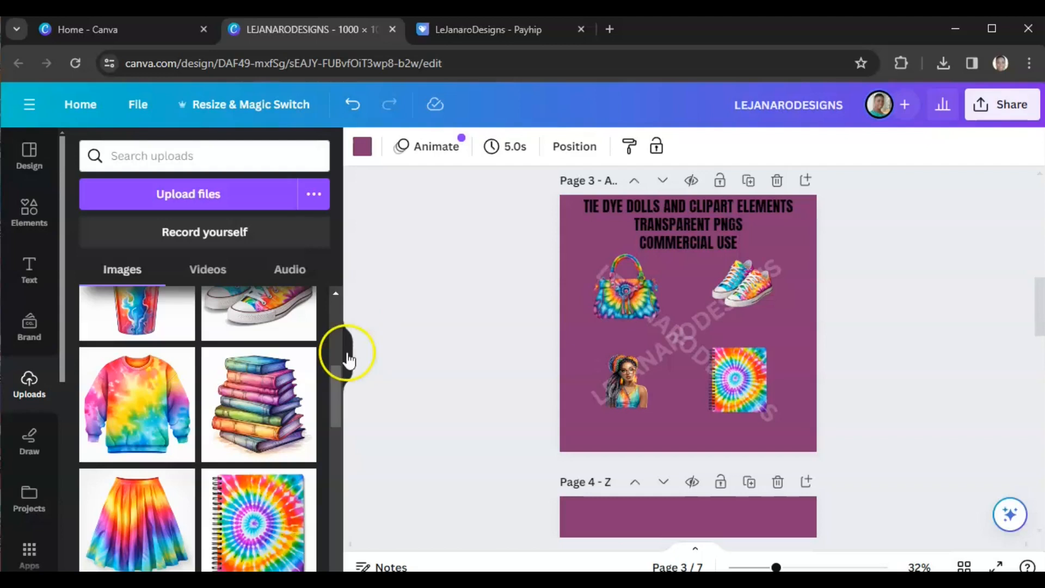
Step: Add the stacked books image to page 3, remove its background, and shrink it into the middle of the layout
click(245, 401)
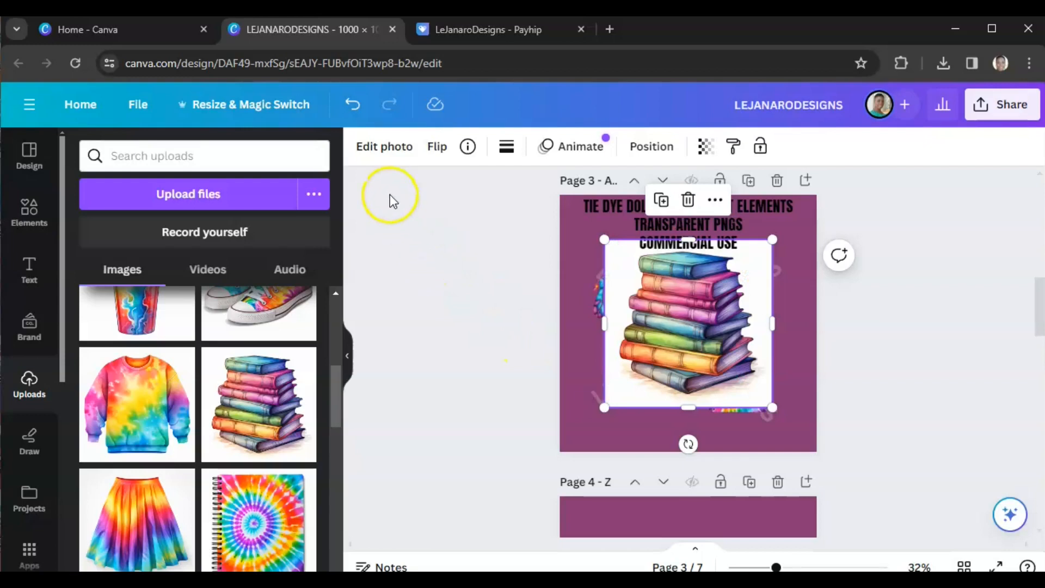
click(382, 148)
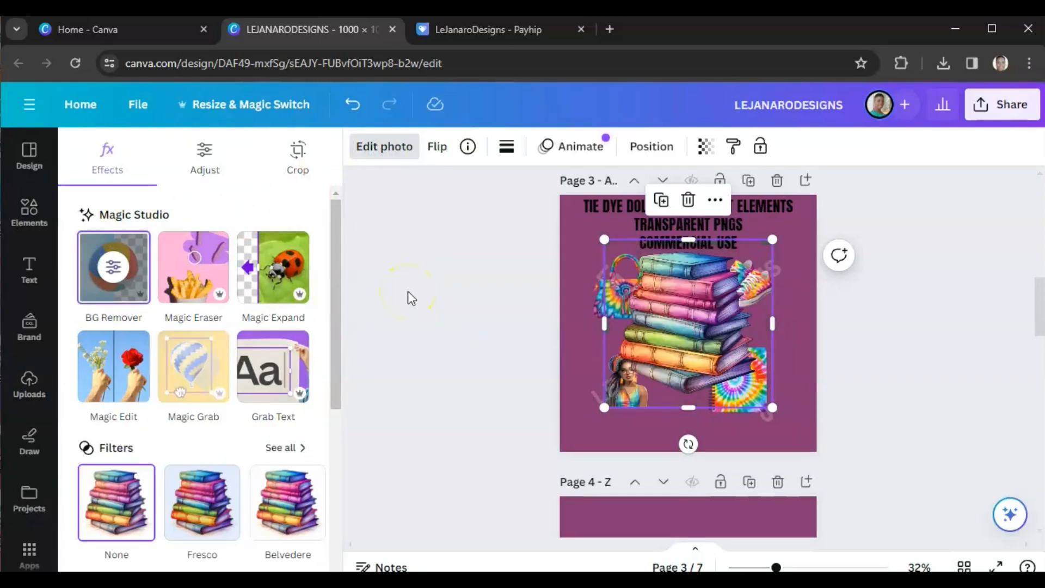
drag(771, 410, 670, 323)
drag(651, 283, 690, 348)
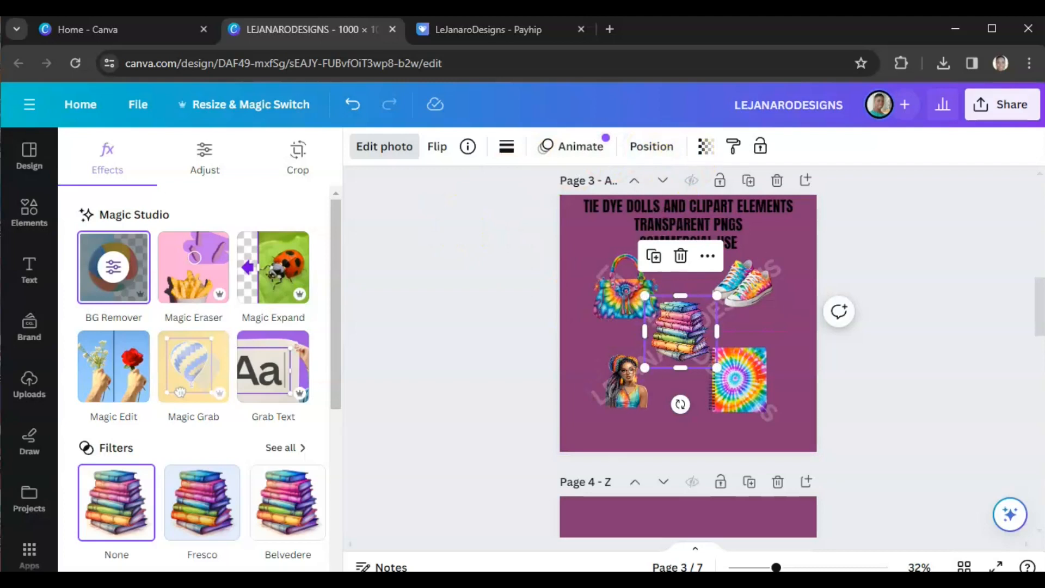
Step: Send the books image to the back behind the other elements
click(672, 157)
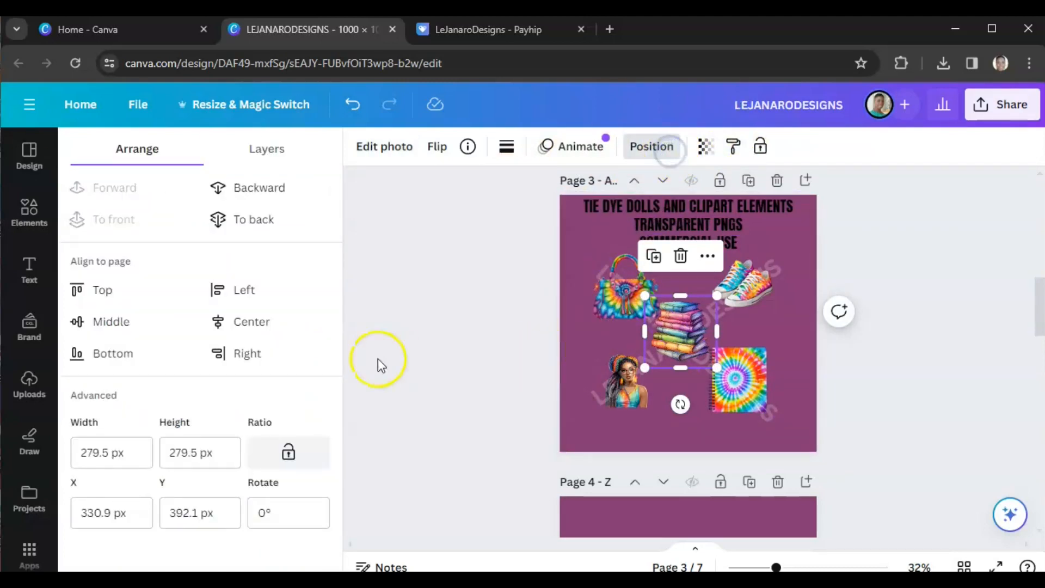
click(246, 229)
click(430, 363)
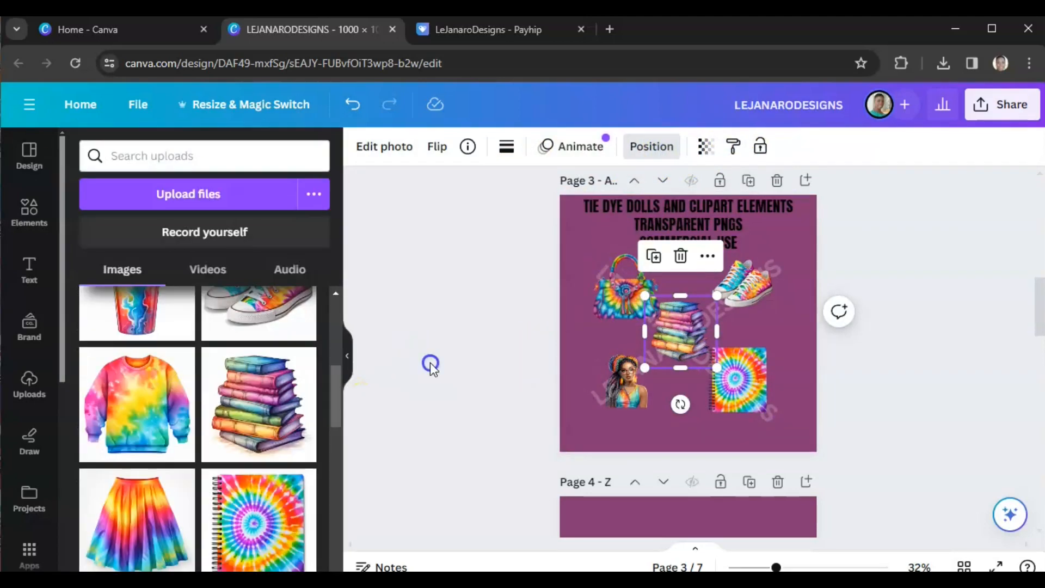
Step: Rearrange the bag, sneakers, books, notebook and doll on page 3 and enlarge the doll slightly
drag(738, 414, 743, 414)
drag(632, 395, 616, 405)
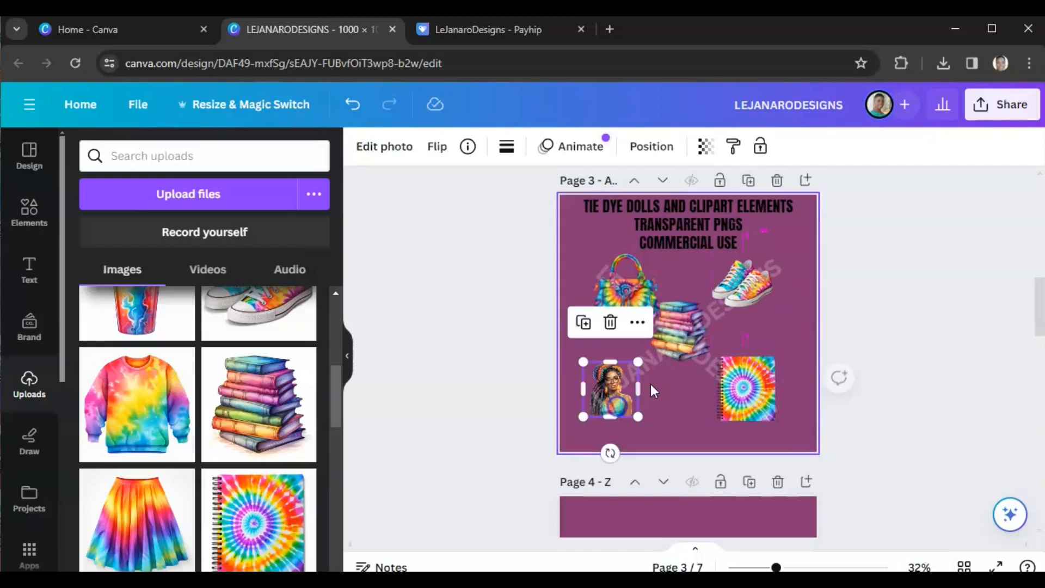
drag(671, 304, 674, 314)
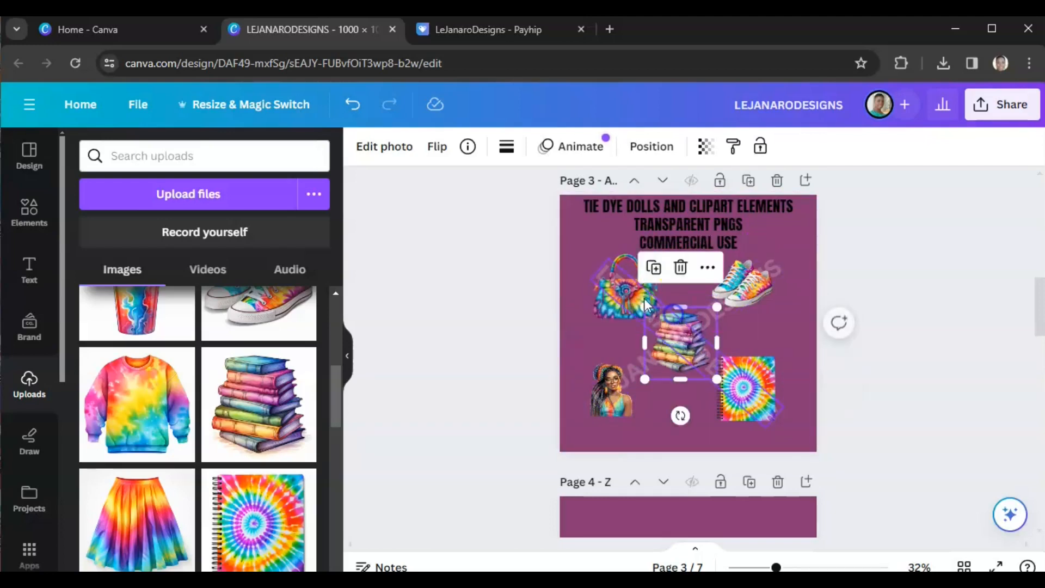
click(501, 353)
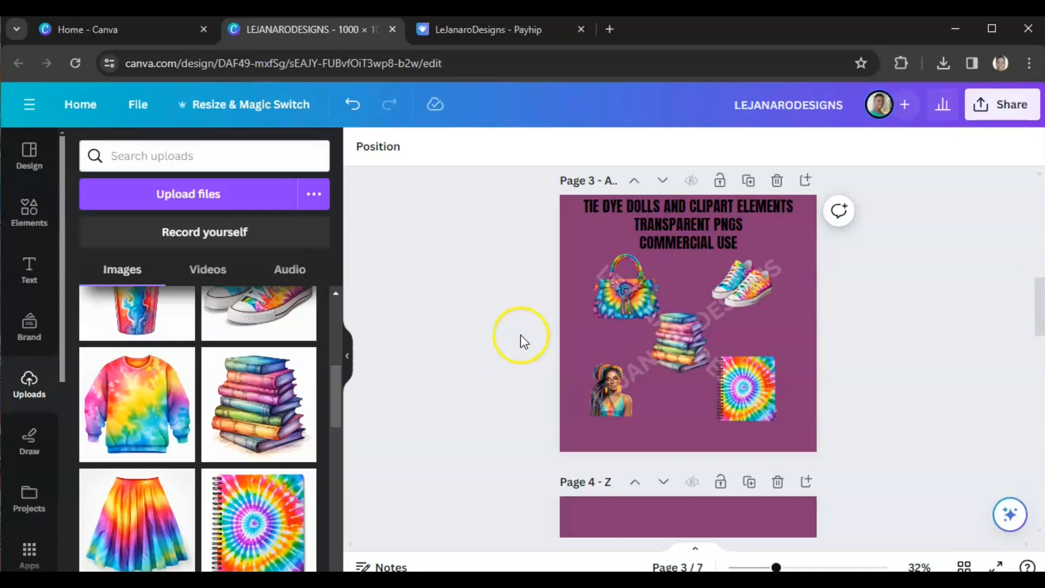
drag(645, 276, 640, 274)
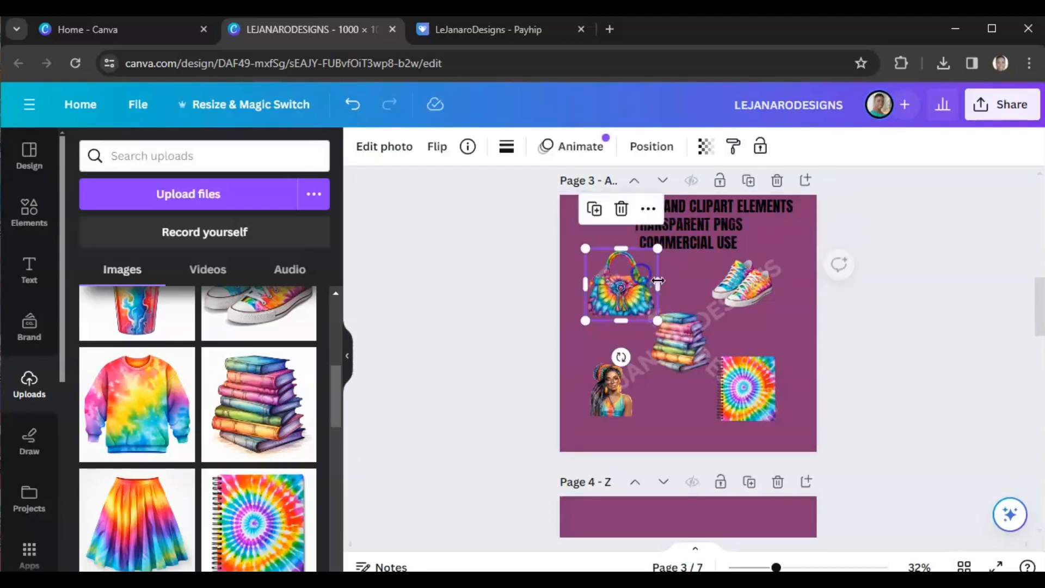
click(753, 288)
drag(735, 273, 738, 271)
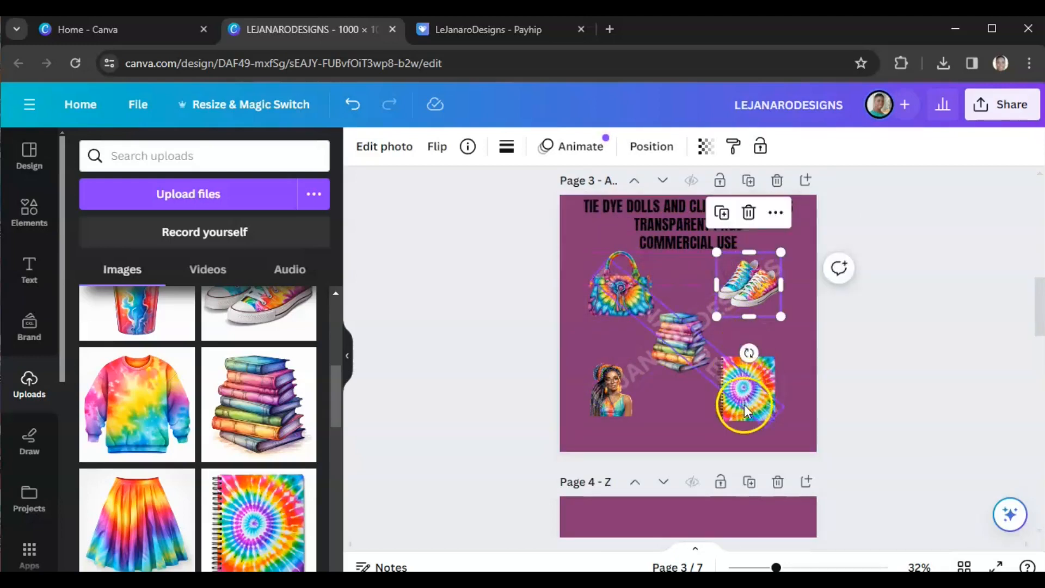
drag(744, 411, 741, 415)
click(620, 407)
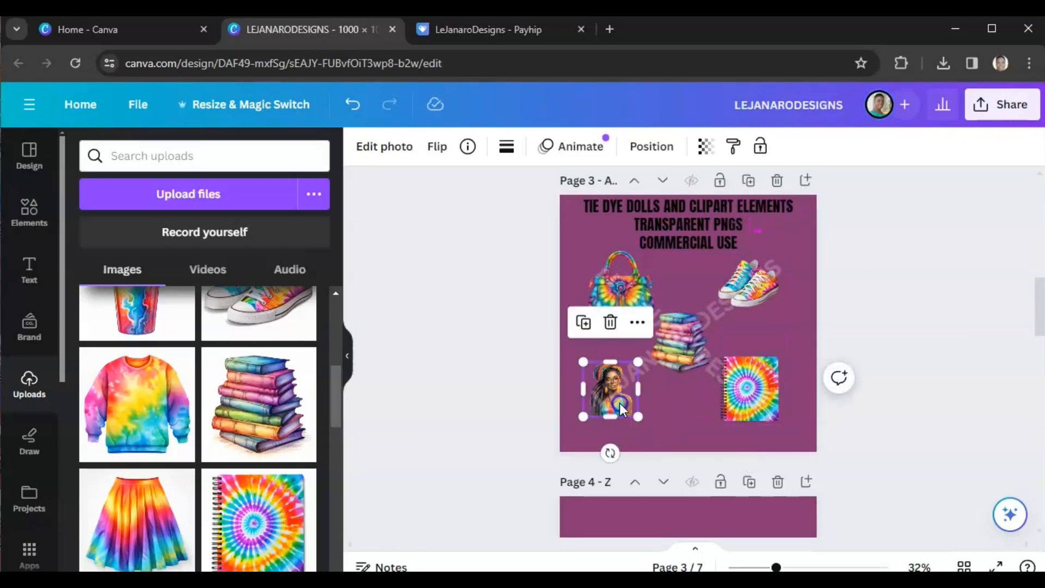
mouse_move(638, 416)
mouse_down()
mouse_move(652, 429)
mouse_move(623, 415)
mouse_up()
click(818, 368)
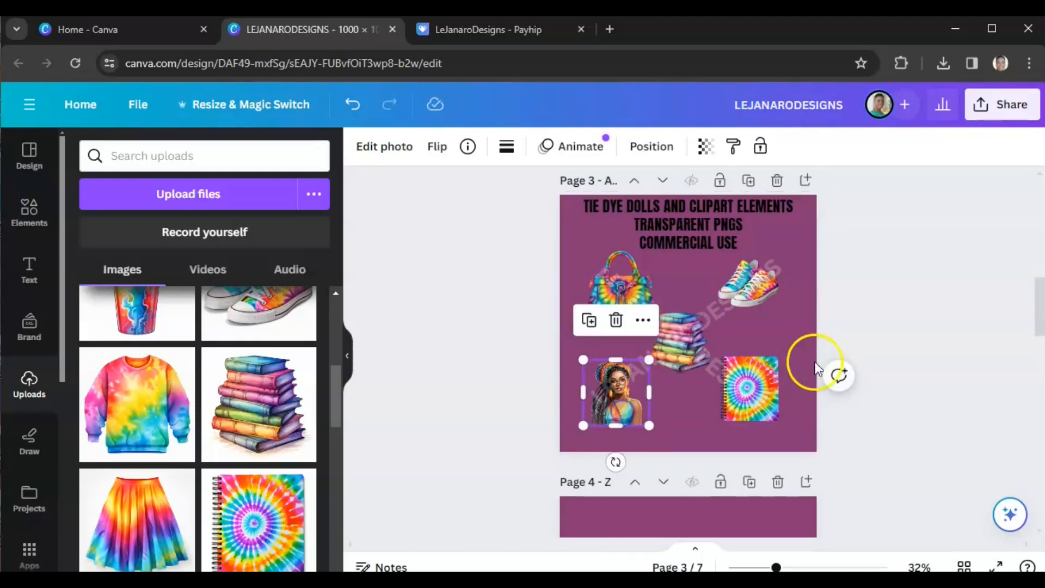
click(906, 318)
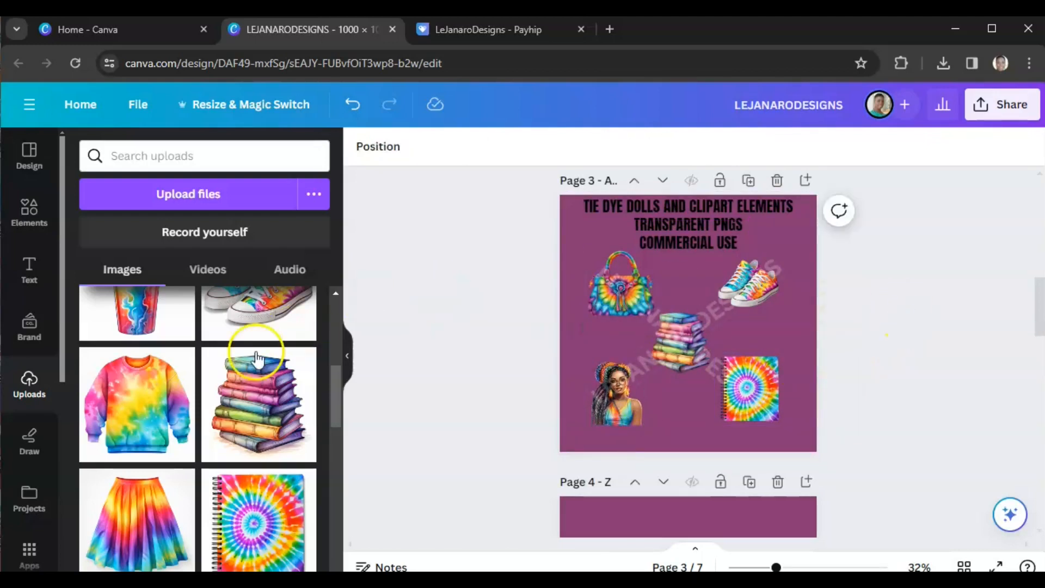
Step: Add the tie dye headphones image to page 3, remove its background, and shrink it
scroll(249, 362, down, 2)
scroll(158, 446, down, 3)
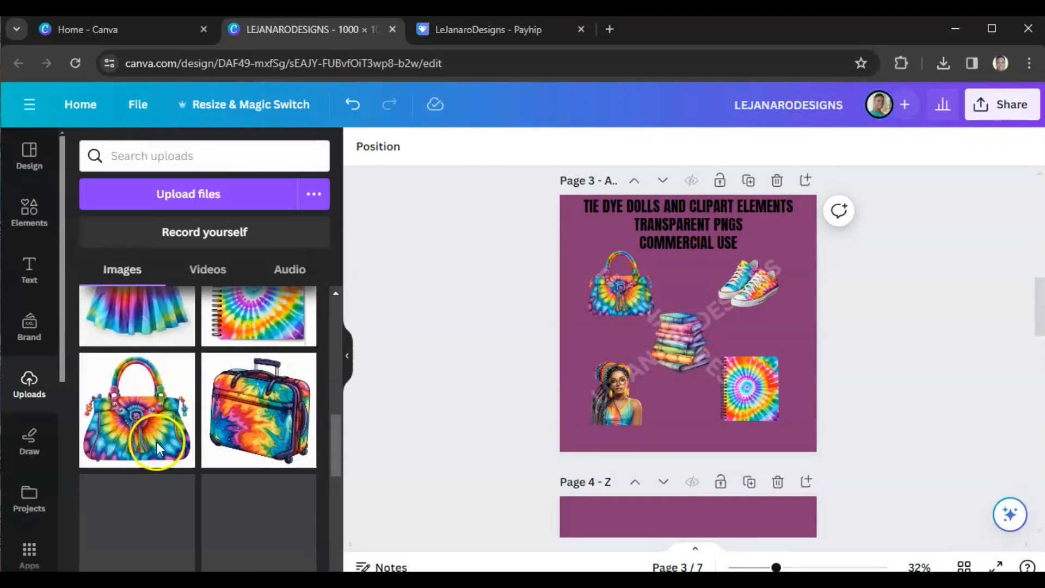
scroll(163, 442, down, 3)
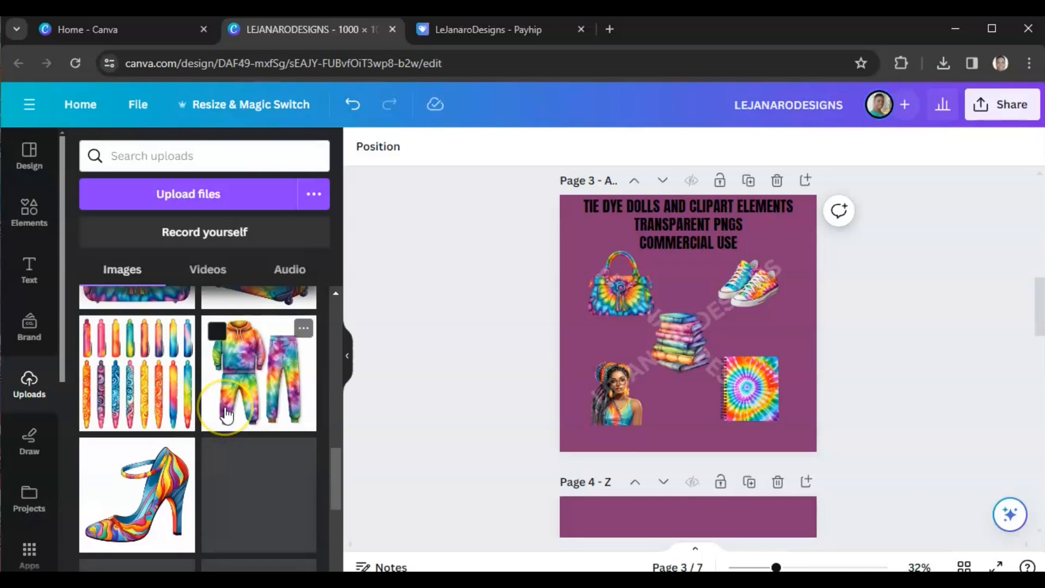
scroll(234, 392, down, 3)
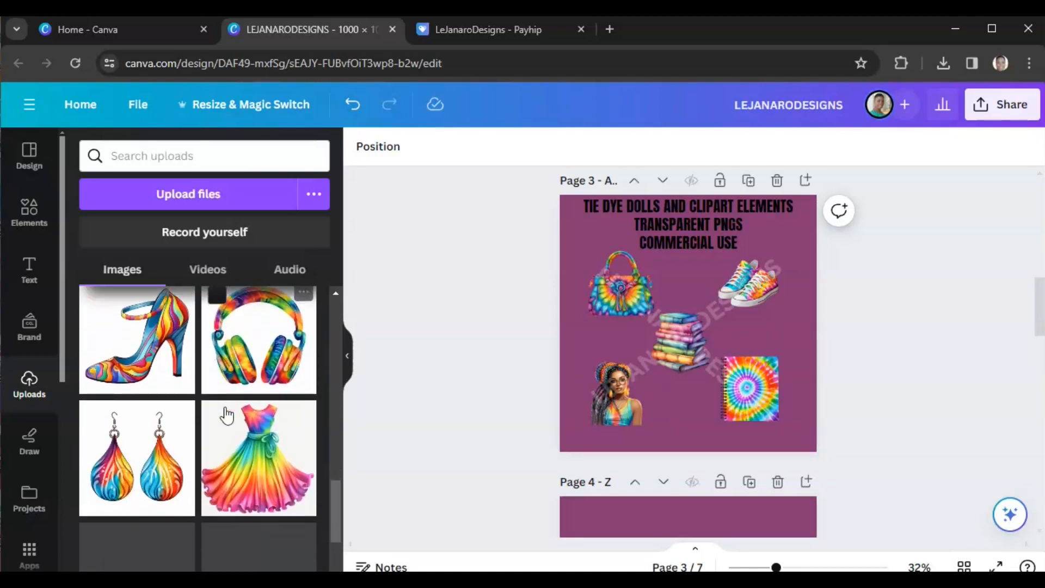
click(254, 355)
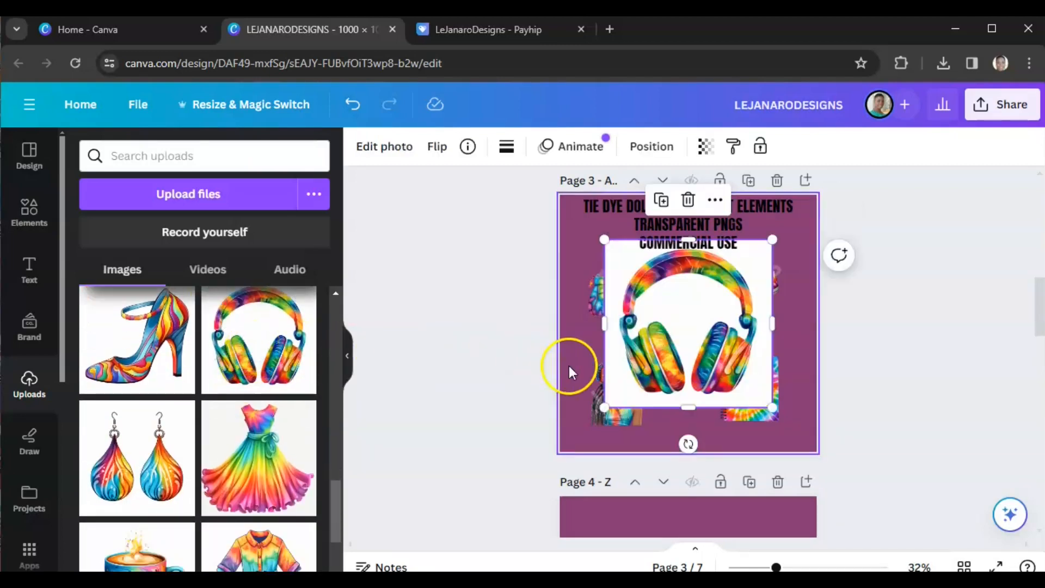
click(393, 148)
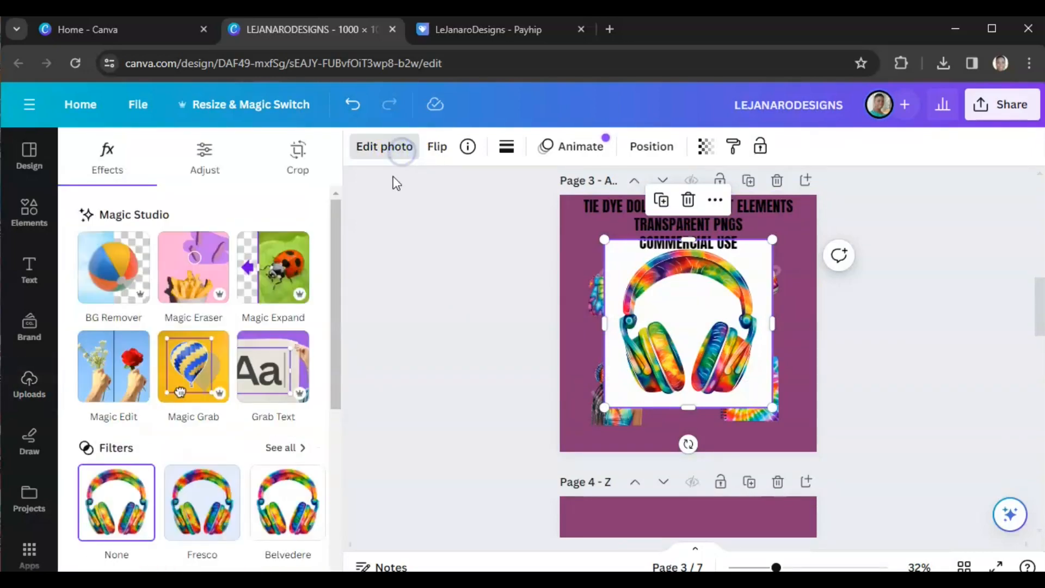
click(120, 283)
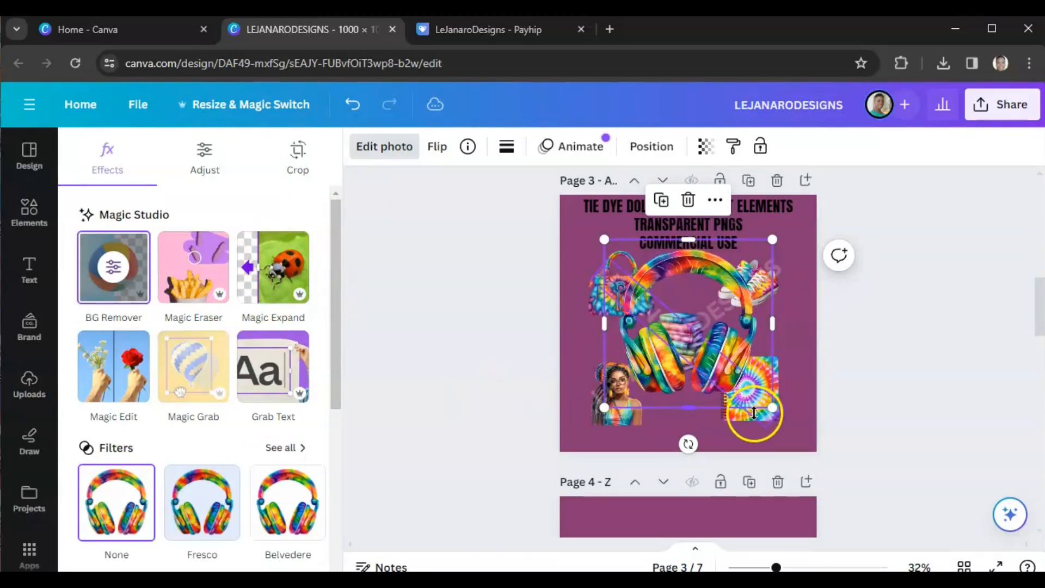
drag(772, 239, 665, 321)
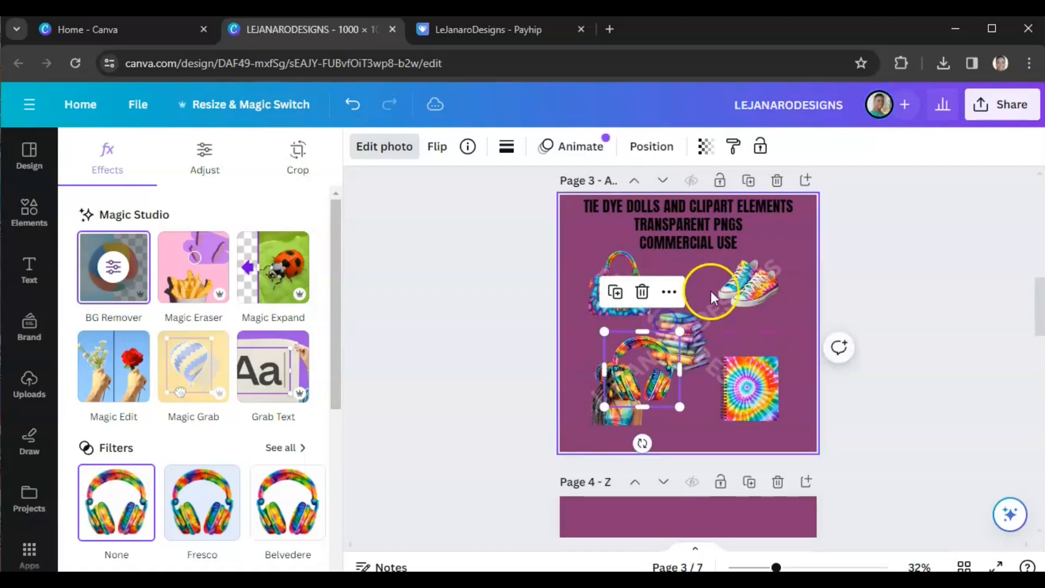
Step: Place the headphones in the top row between the bag and sneakers and move the books down
click(744, 281)
drag(739, 268, 745, 261)
drag(633, 271, 624, 263)
drag(648, 362, 688, 272)
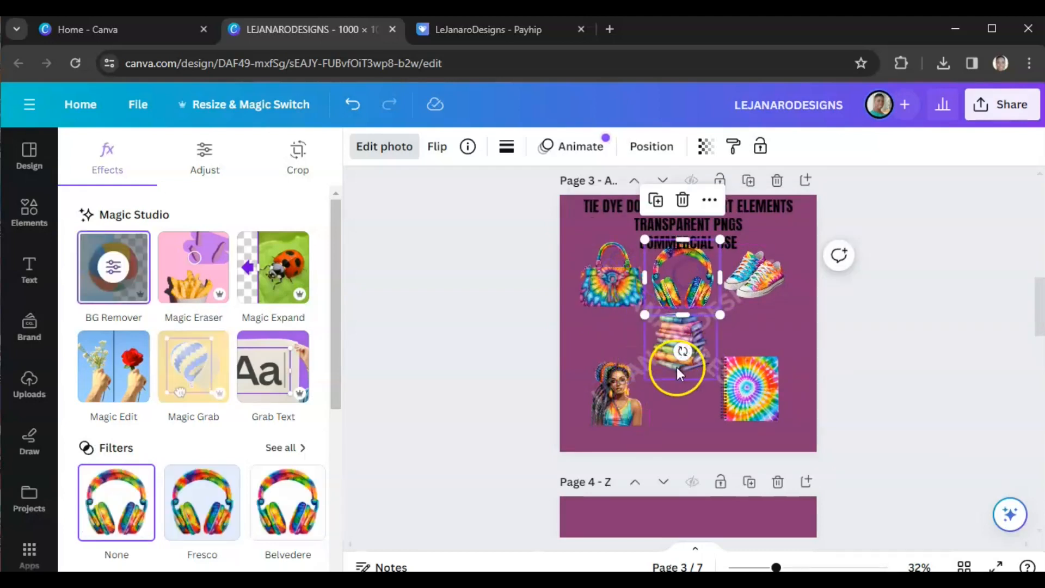
drag(676, 373, 676, 392)
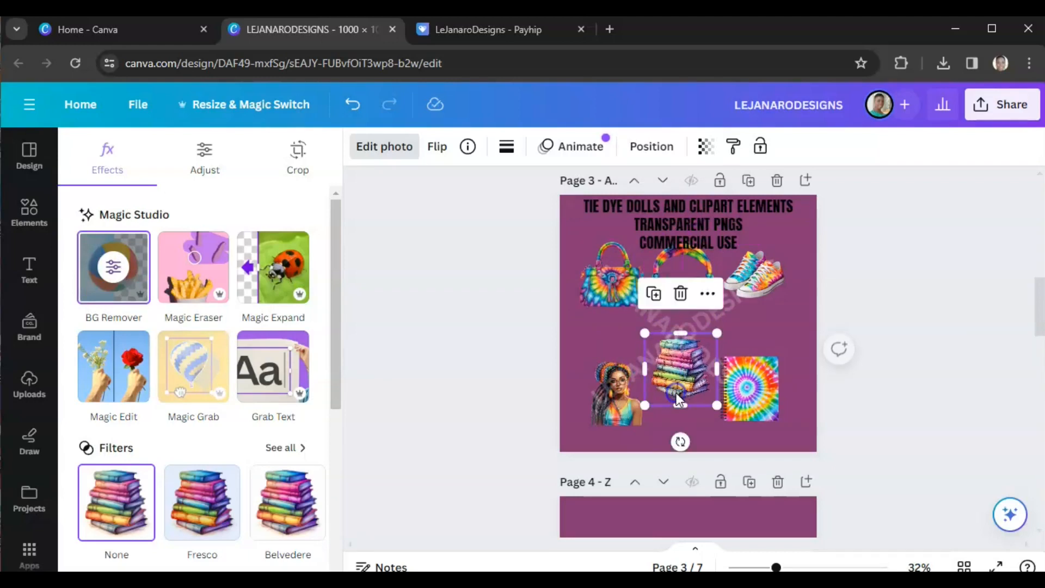
click(781, 331)
drag(693, 288, 693, 301)
drag(753, 266, 752, 280)
drag(613, 263, 587, 264)
click(482, 370)
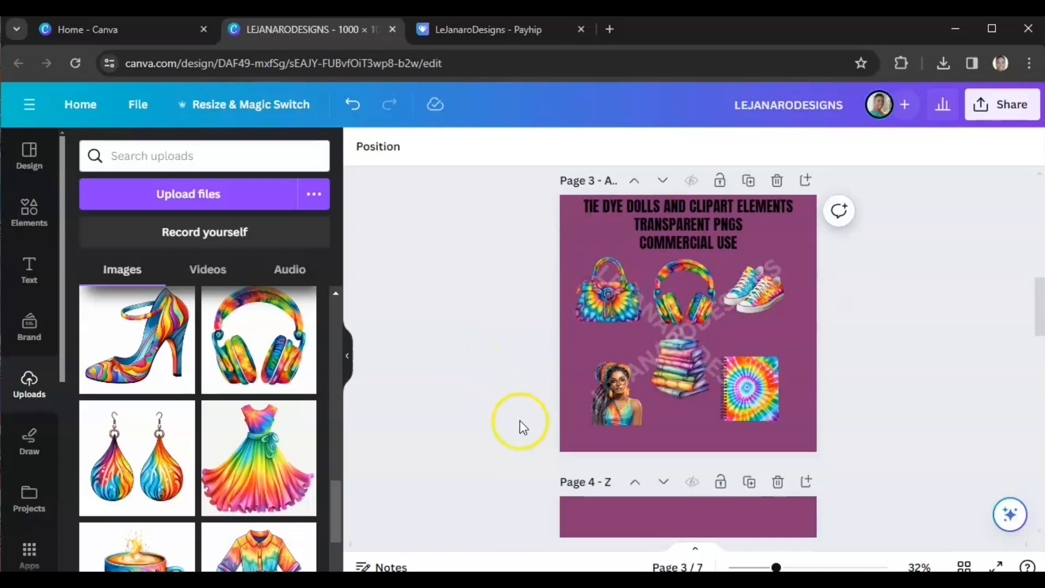
Step: Nudge the notebook and doll images near the bottom of page 3
click(751, 418)
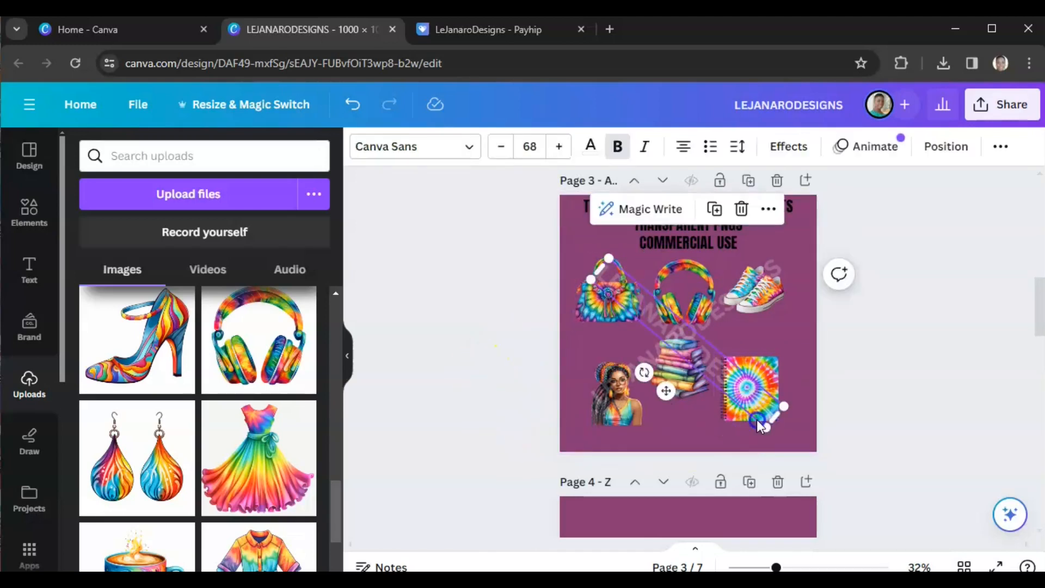
click(731, 418)
drag(730, 418, 737, 421)
click(617, 418)
click(524, 417)
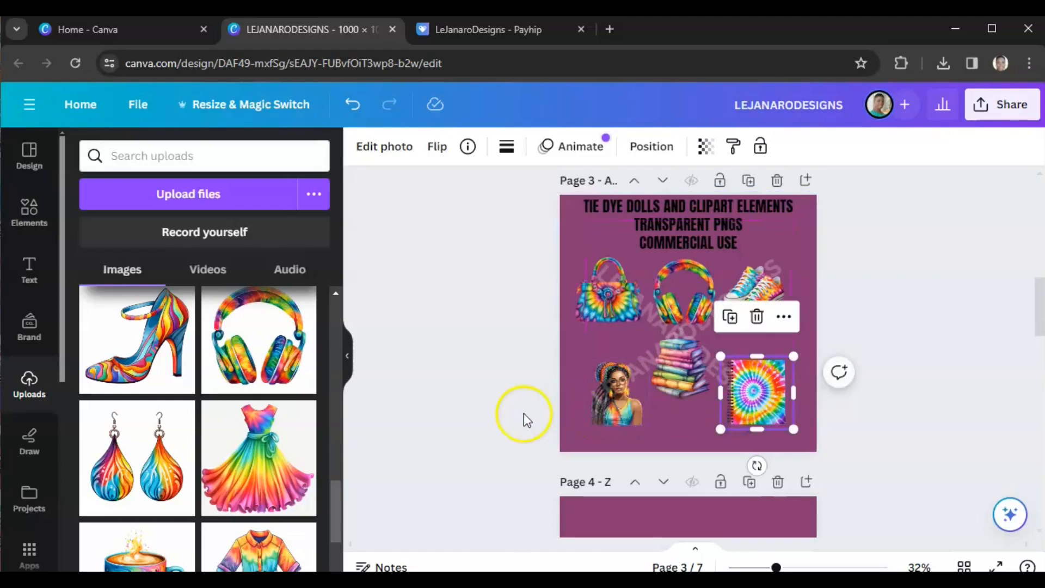
click(599, 414)
drag(600, 412, 598, 434)
Step: Resize the diagonal LEJANARODESIGNS watermark to about 80.6 so it stretches across page 3
click(768, 295)
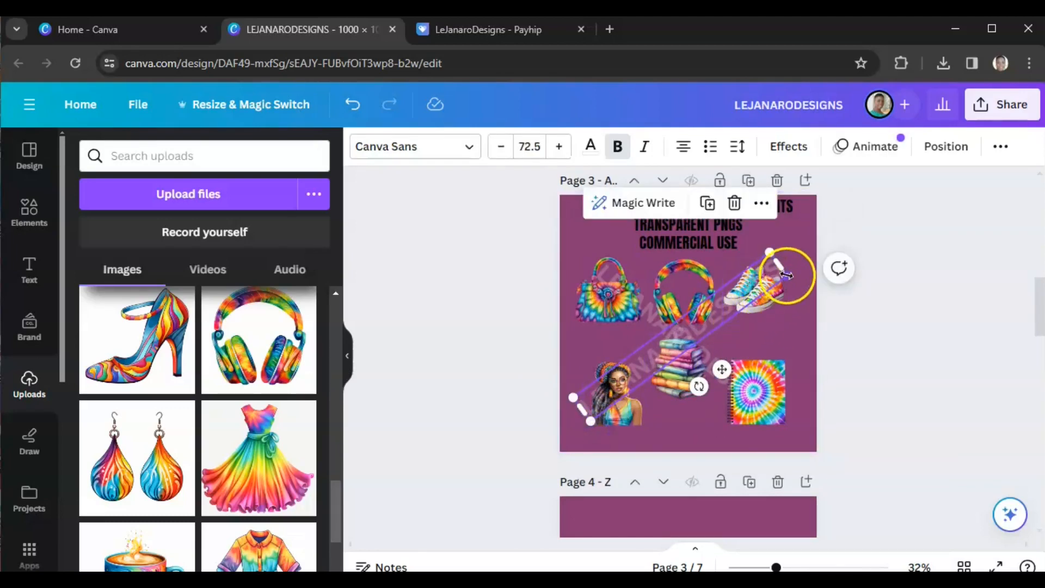
drag(787, 275, 811, 278)
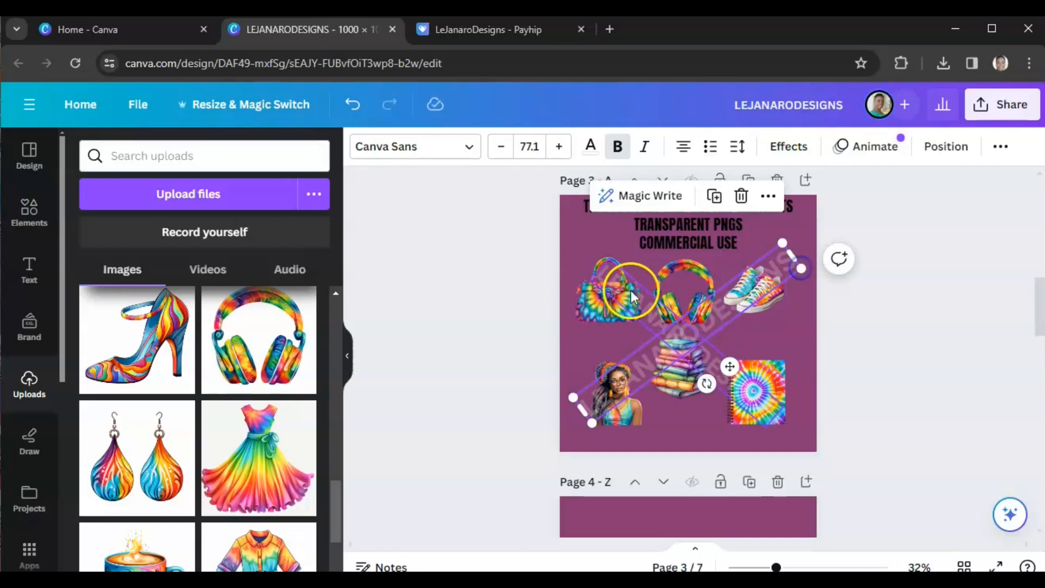
click(626, 297)
drag(608, 254, 595, 243)
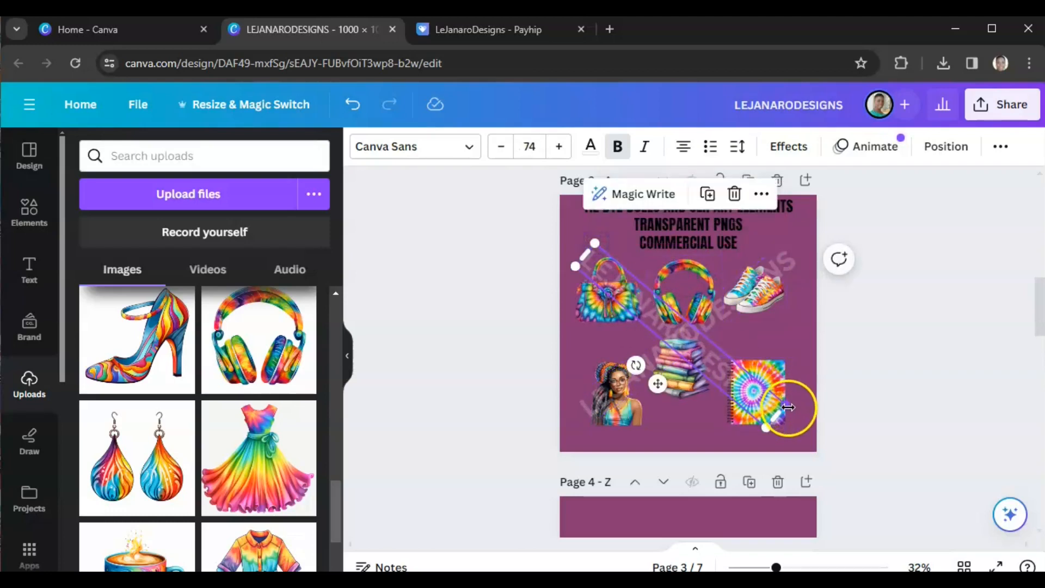
drag(770, 430, 785, 444)
drag(592, 406, 589, 437)
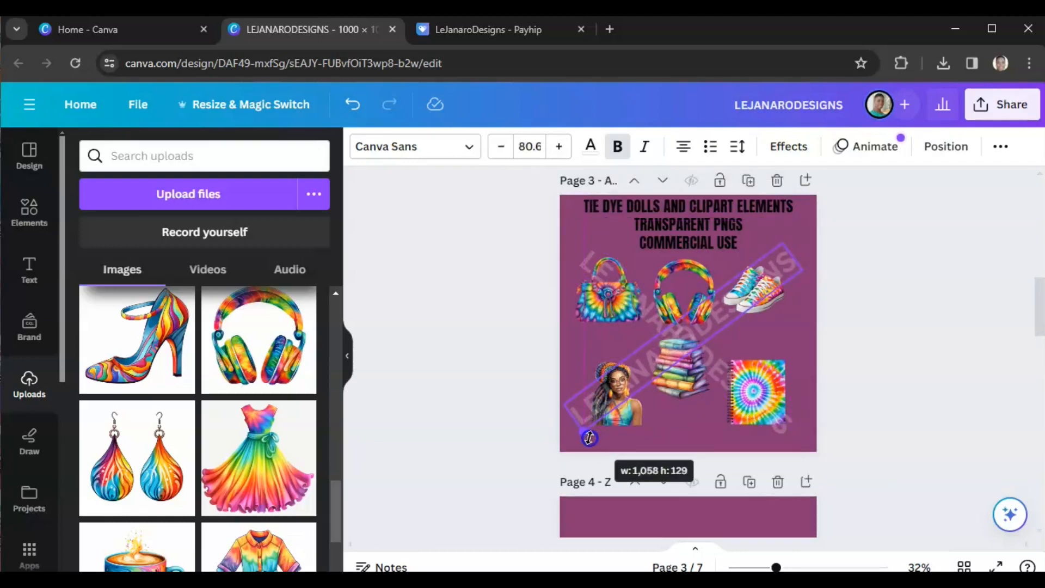
click(506, 422)
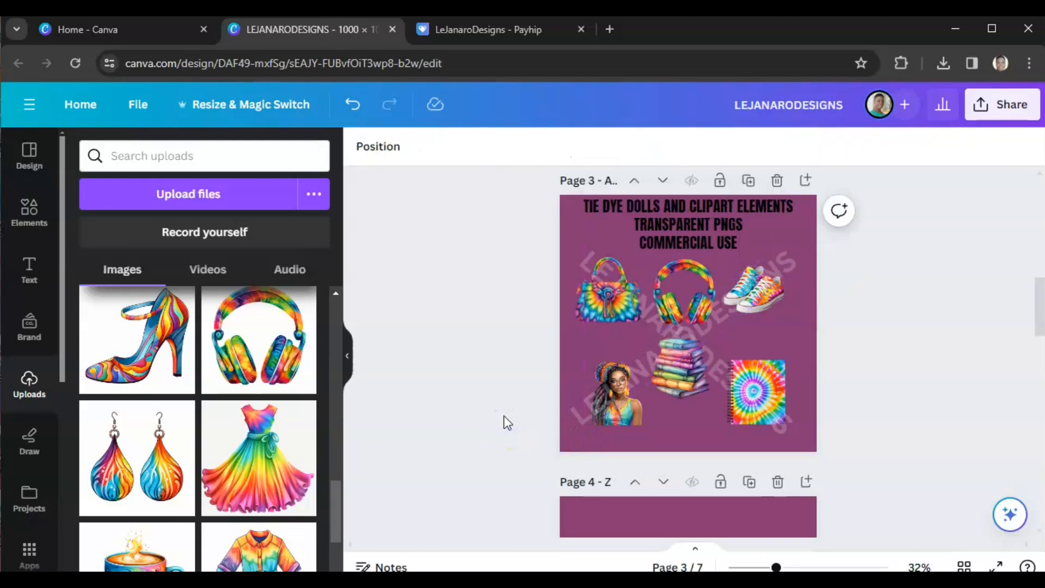